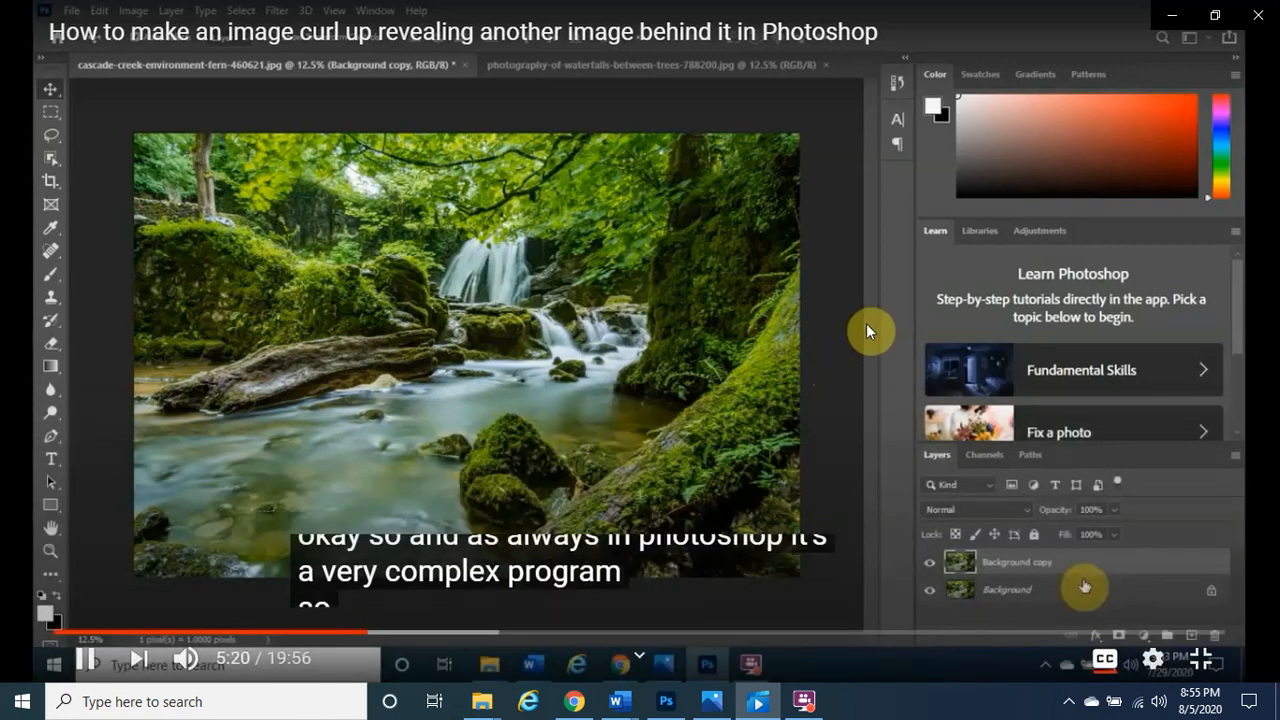
Minimize the finished video clip and return to the Word document
{"action": "mouse_move", "coordinate": [715, 415]}
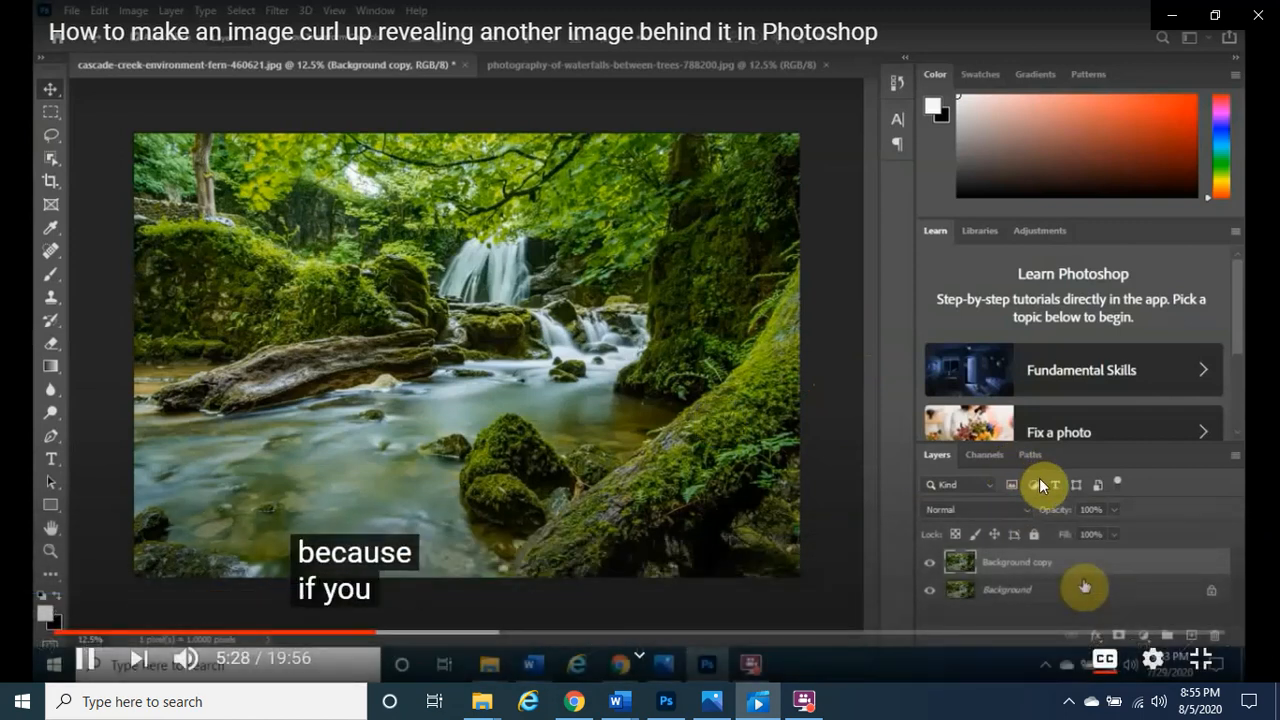
{"action": "mouse_move", "coordinate": [667, 338]}
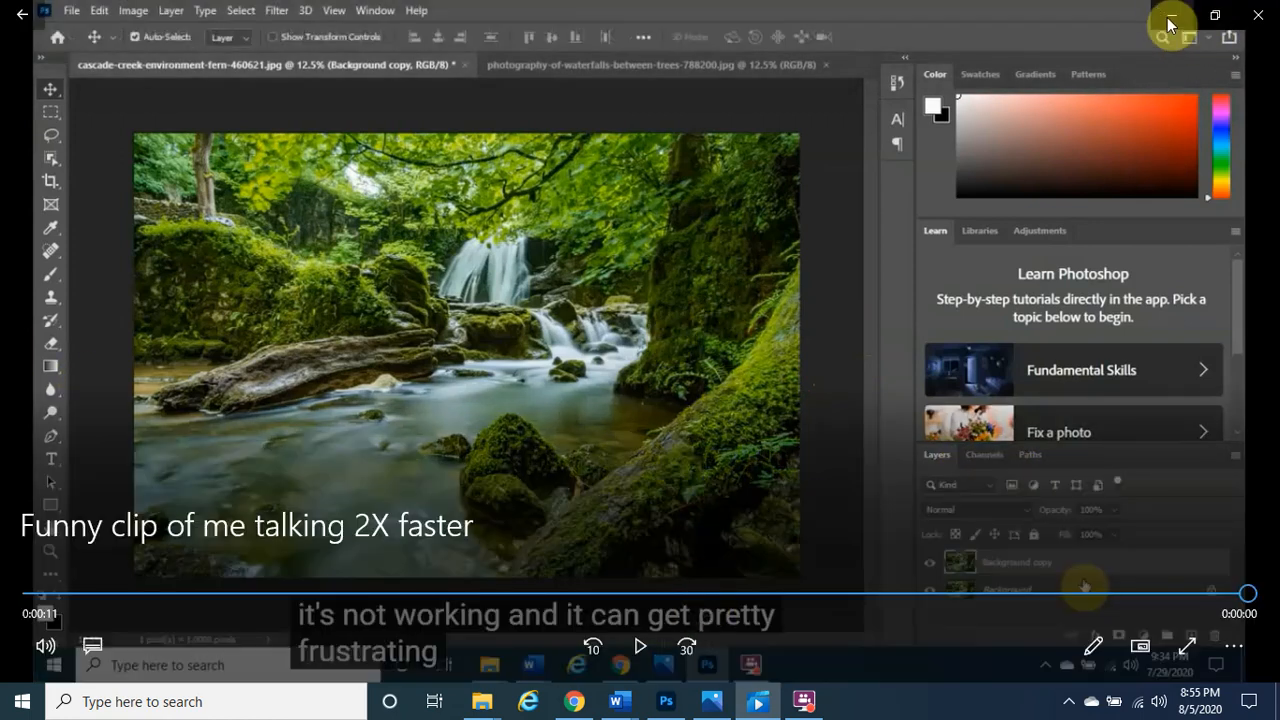
{"action": "left_click", "coordinate": [1171, 20]}
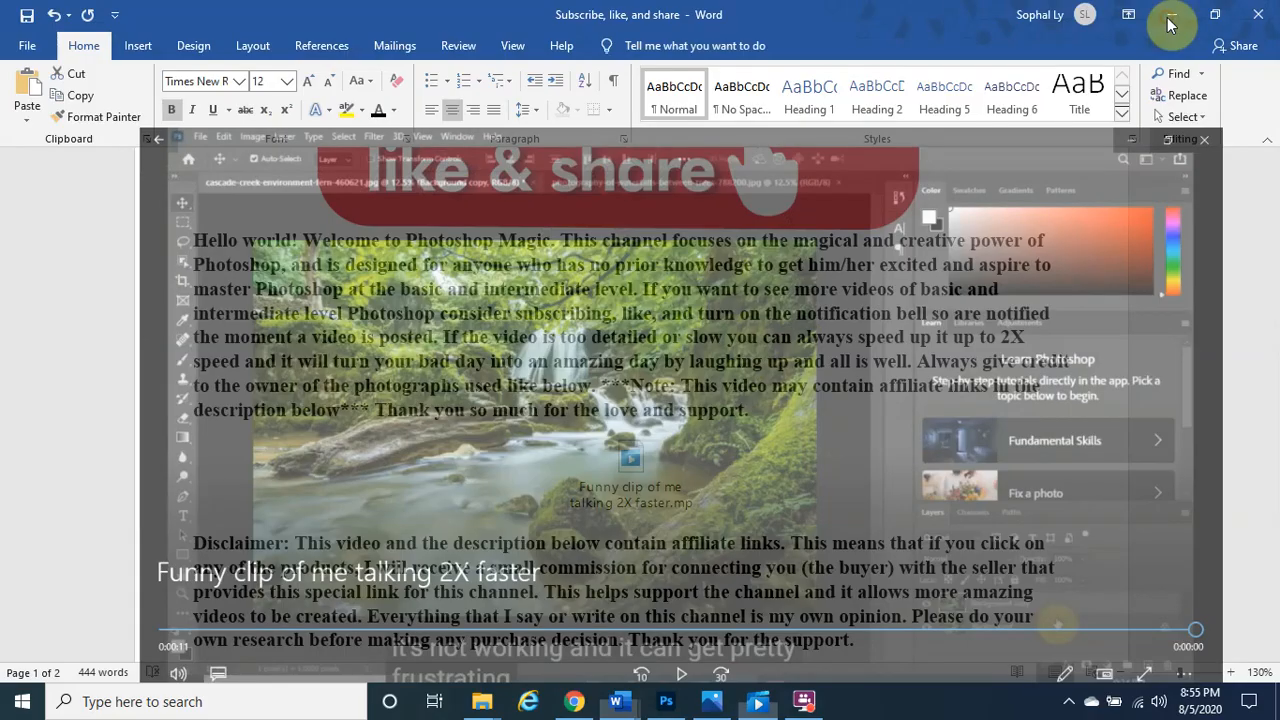
Read through the disclaimer and the licenses and attributions of both source images in the Word document
{"action": "scroll", "coordinate": [845, 505], "scroll_direction": "down", "scroll_amount": 1}
{"action": "scroll", "coordinate": [845, 505], "scroll_direction": "down", "scroll_amount": 3}
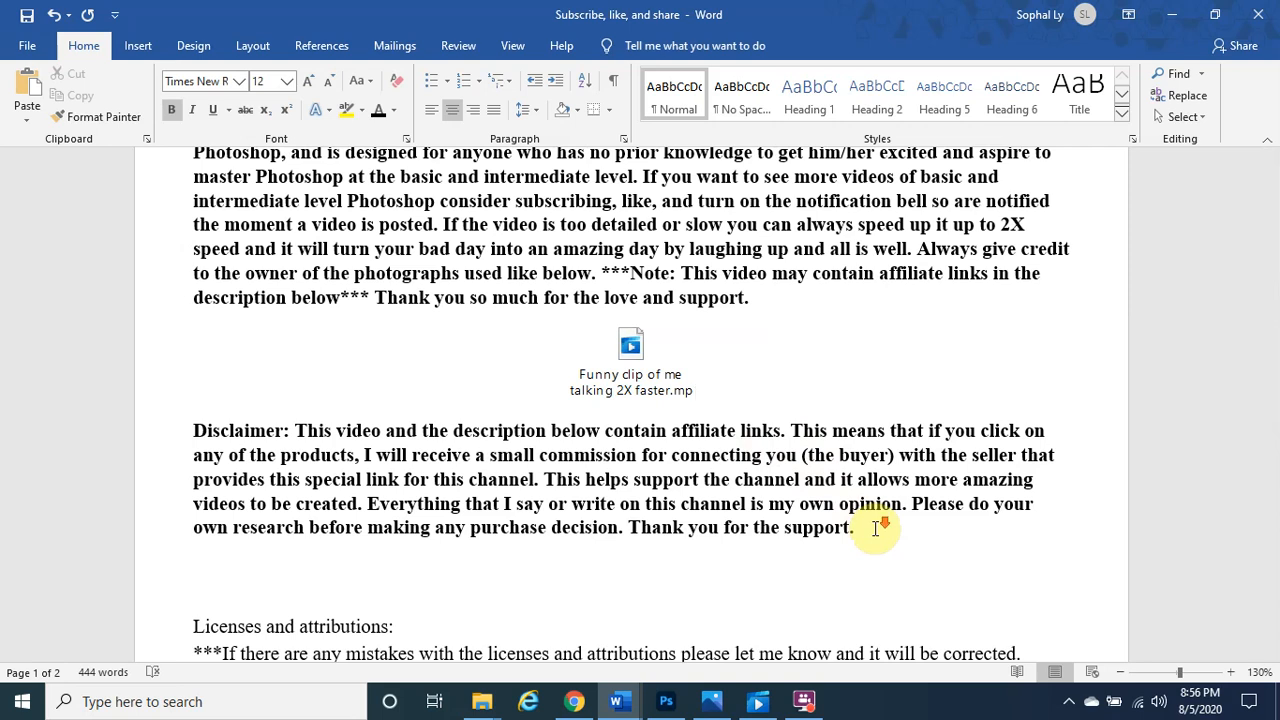
{"action": "scroll", "coordinate": [876, 528], "scroll_direction": "down", "scroll_amount": 4}
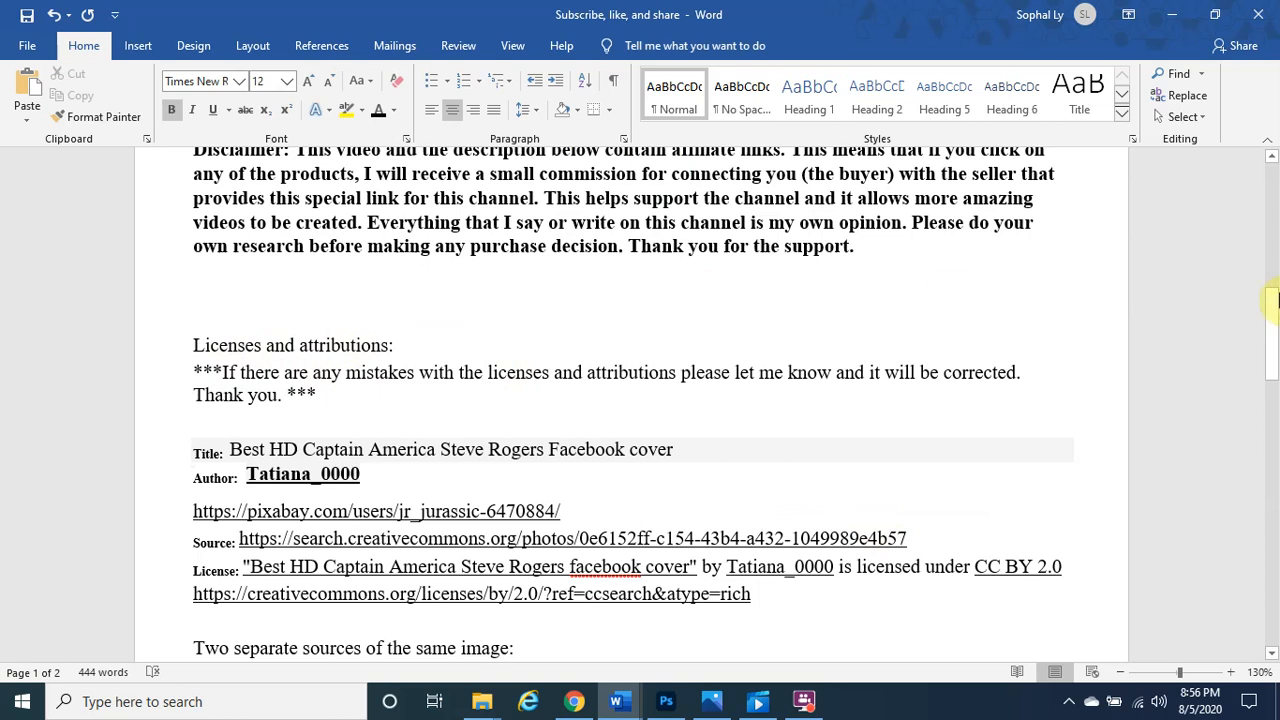
{"action": "left_click_drag", "start_coordinate": [1275, 322], "coordinate": [1272, 348]}
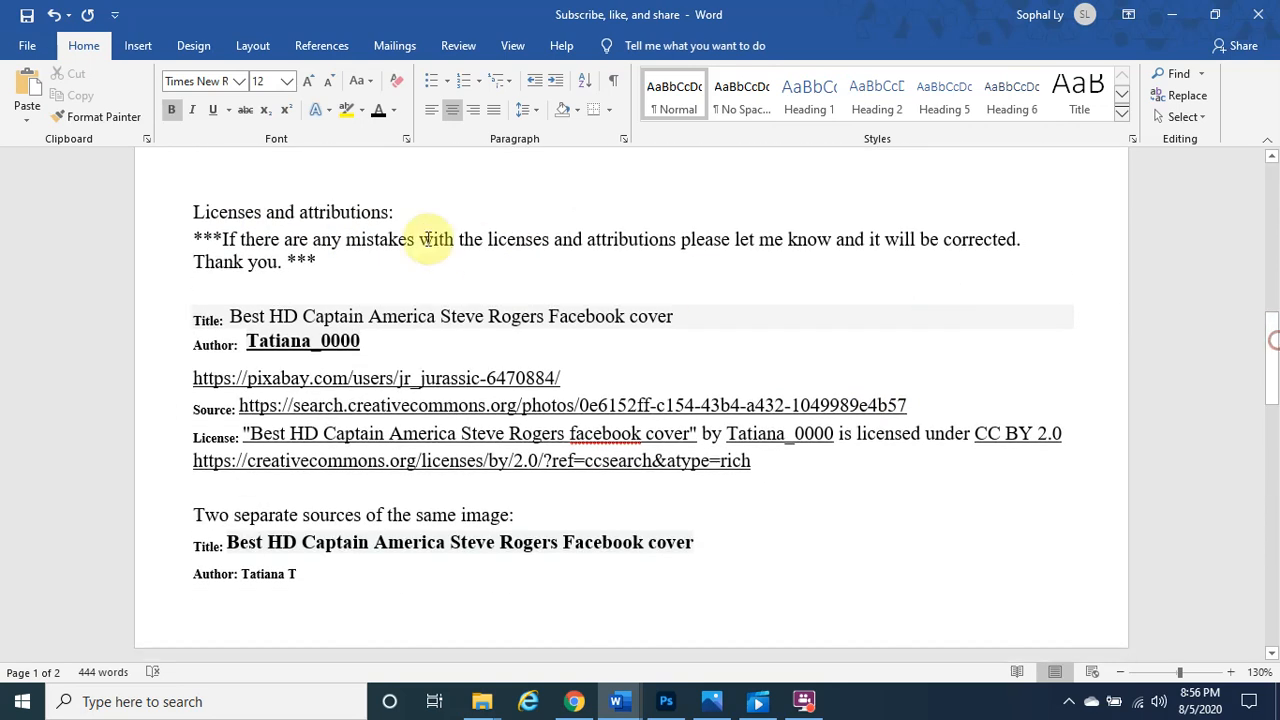
{"action": "left_click", "coordinate": [296, 213]}
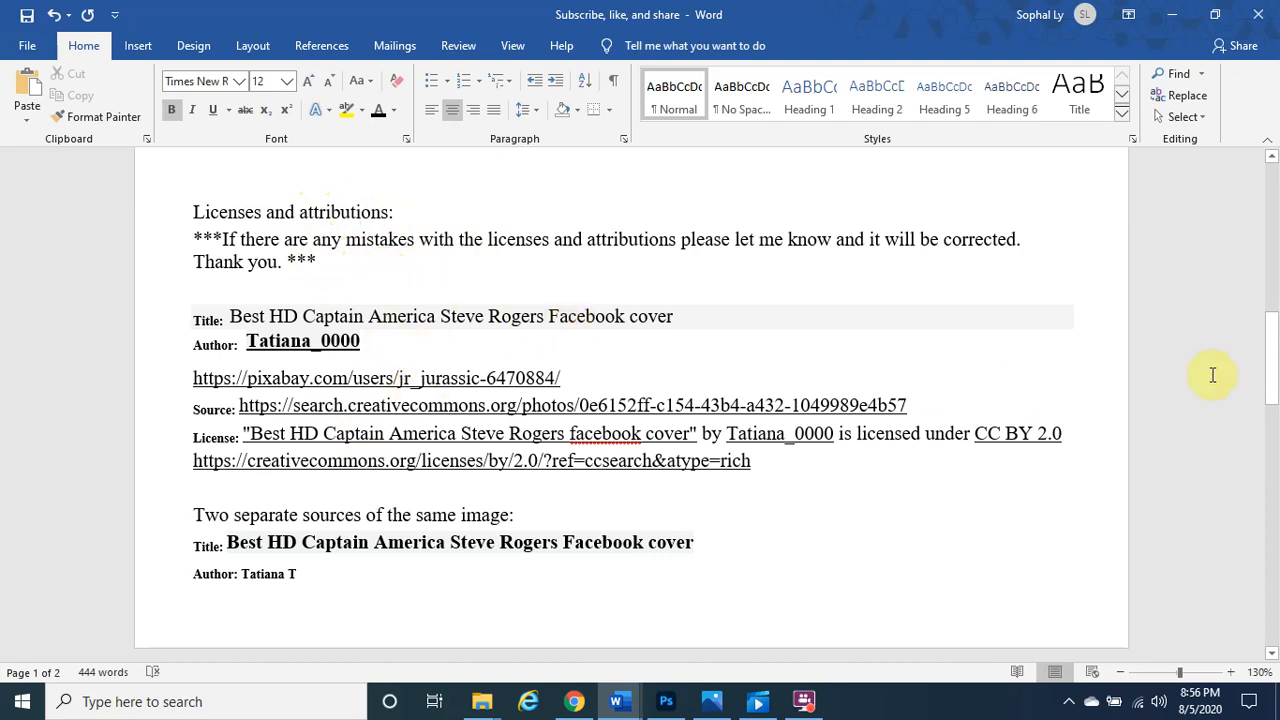
{"action": "left_click_drag", "start_coordinate": [1272, 368], "coordinate": [1262, 391]}
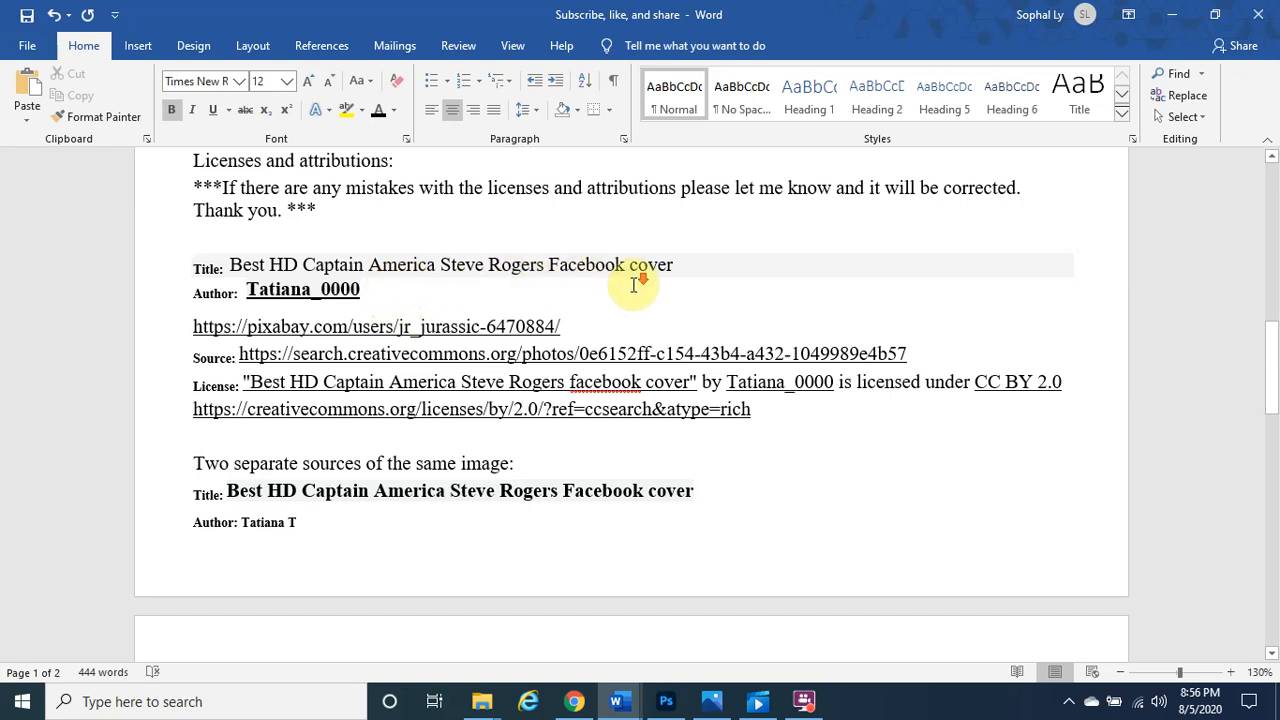
{"action": "scroll", "coordinate": [633, 285], "scroll_direction": "down", "scroll_amount": 1}
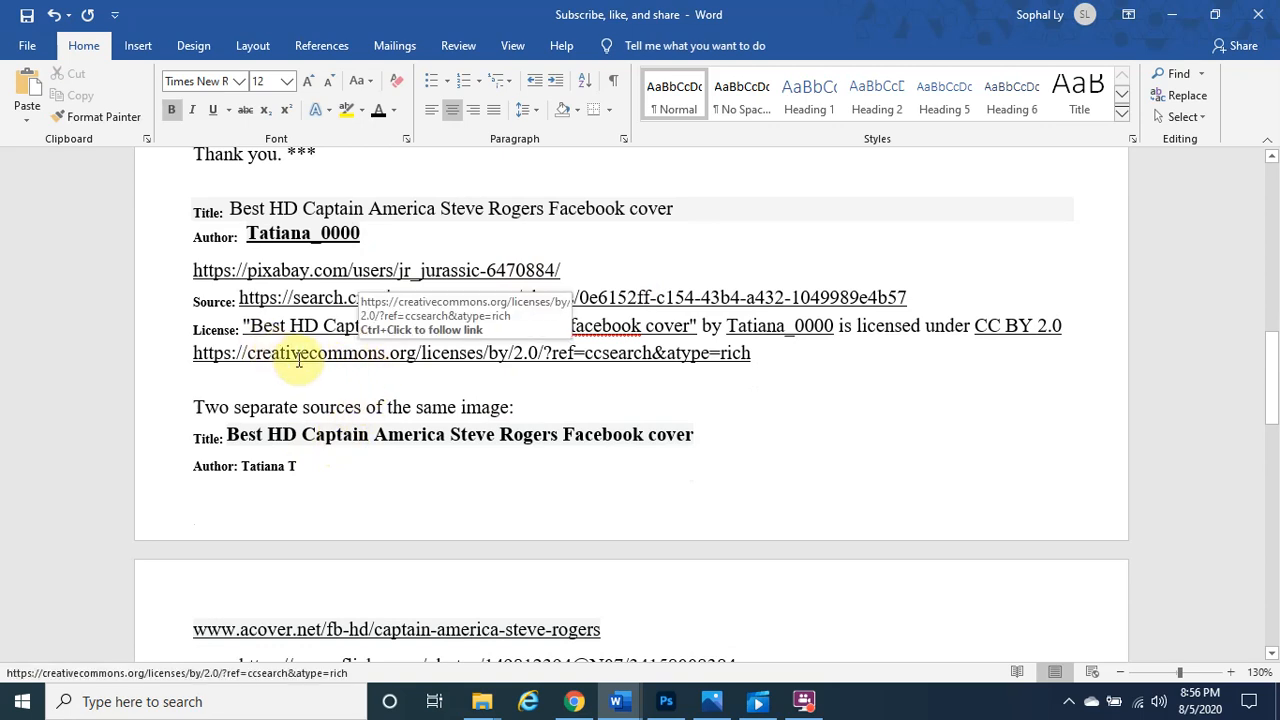
{"action": "scroll", "coordinate": [574, 387], "scroll_direction": "down", "scroll_amount": 6}
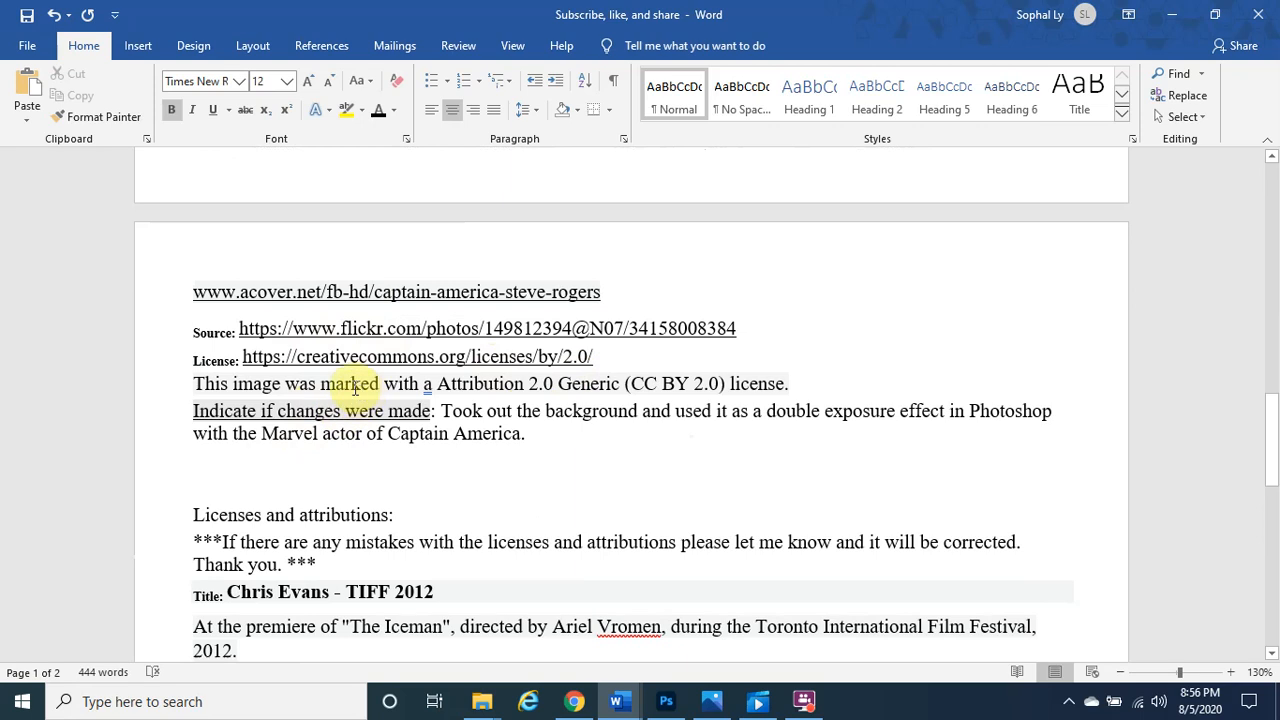
{"action": "scroll", "coordinate": [354, 388], "scroll_direction": "down", "scroll_amount": 4}
{"action": "scroll", "coordinate": [343, 397], "scroll_direction": "down", "scroll_amount": 1}
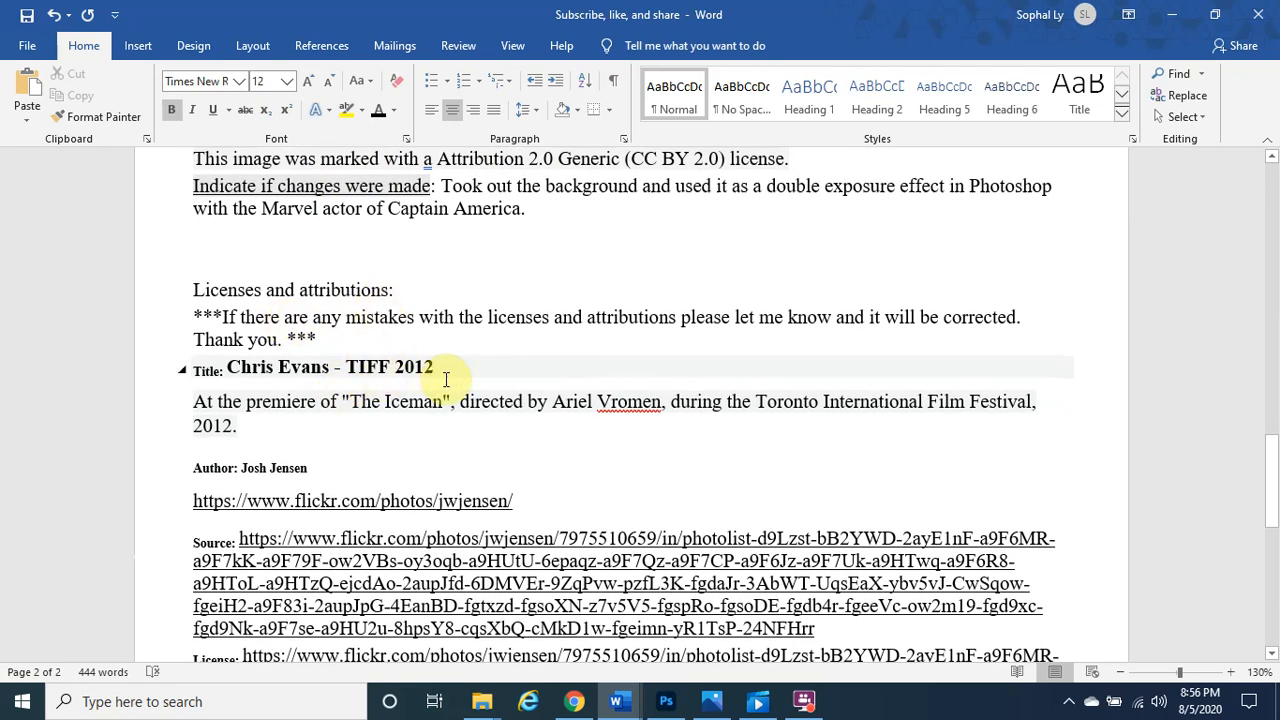
{"action": "scroll", "coordinate": [391, 400], "scroll_direction": "down", "scroll_amount": 4}
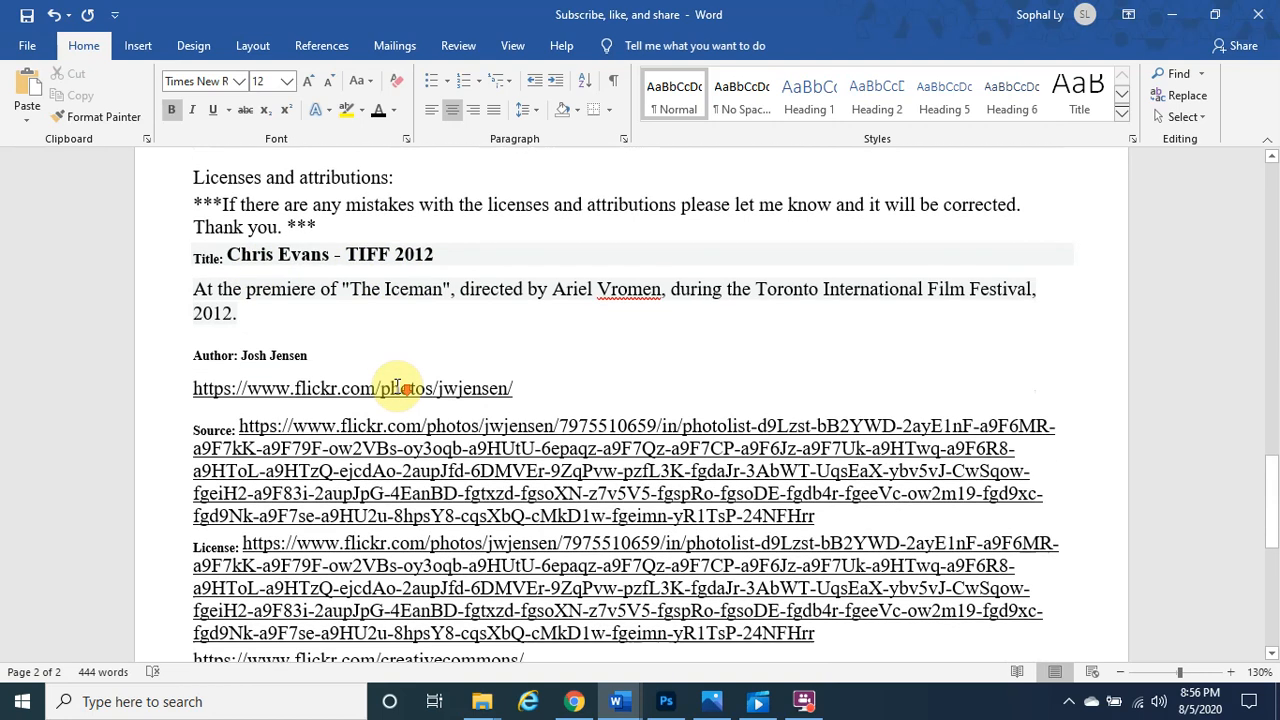
{"action": "scroll", "coordinate": [398, 383], "scroll_direction": "down", "scroll_amount": 3}
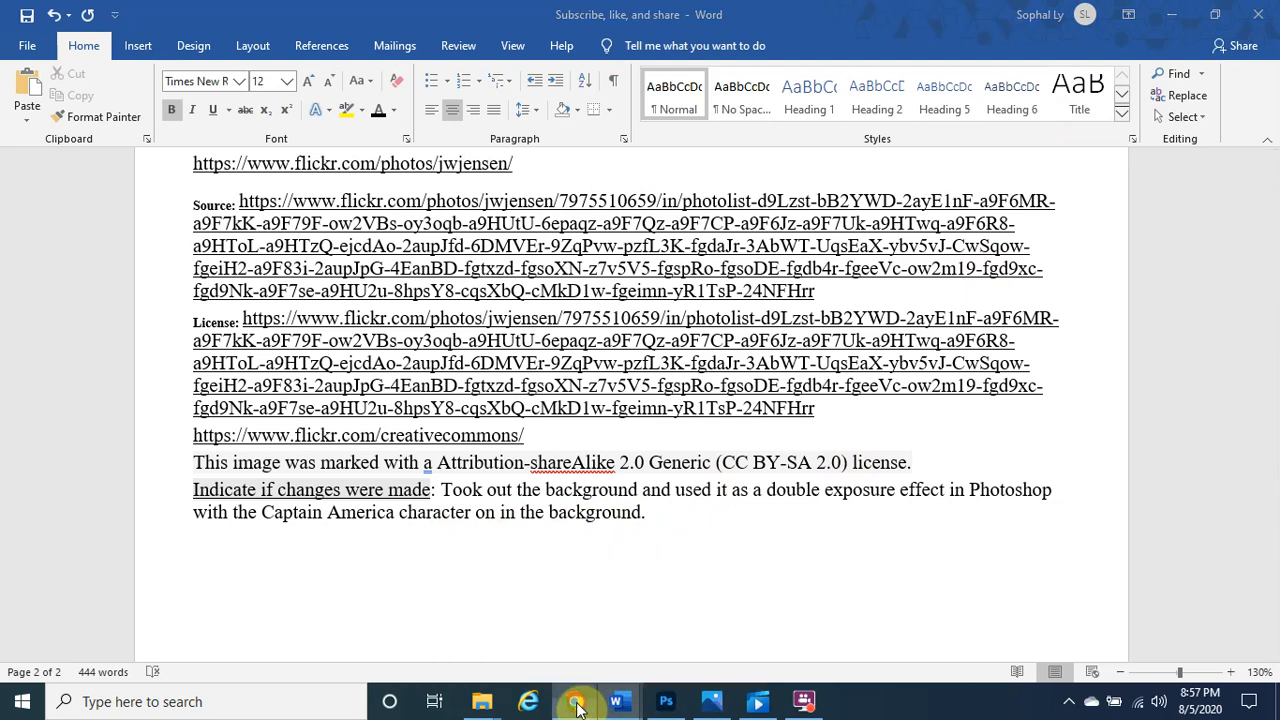
Switch to Chrome and open the "Some rights reserved" license of the Chris Evans - TIFF 2012 flickr photo in a new tab
{"action": "left_click", "coordinate": [574, 701]}
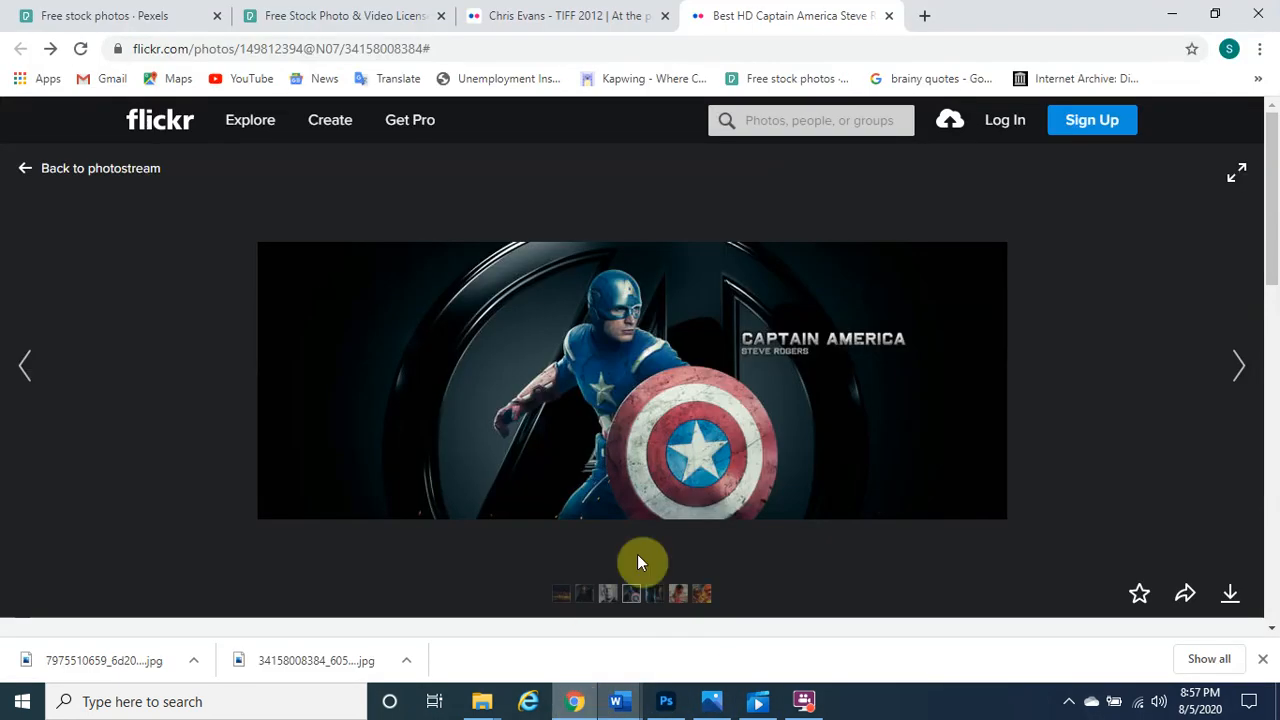
{"action": "left_click", "coordinate": [565, 20]}
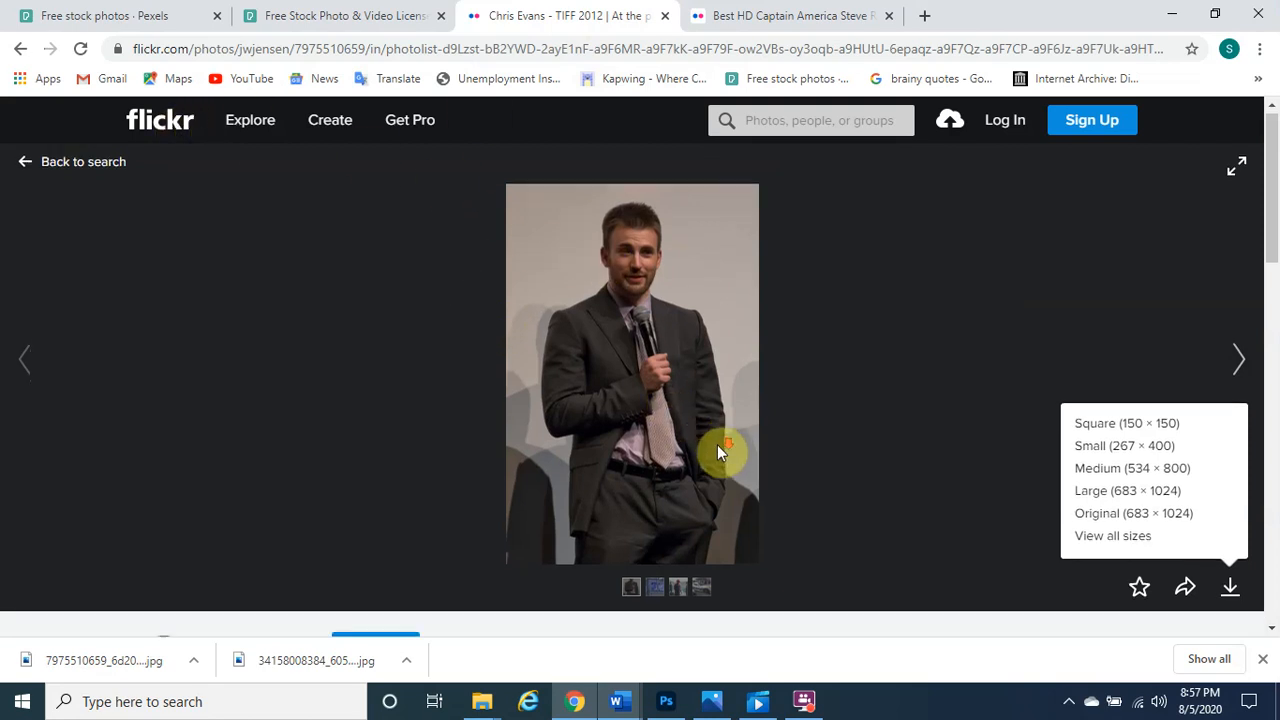
{"action": "scroll", "coordinate": [730, 444], "scroll_direction": "down", "scroll_amount": 3}
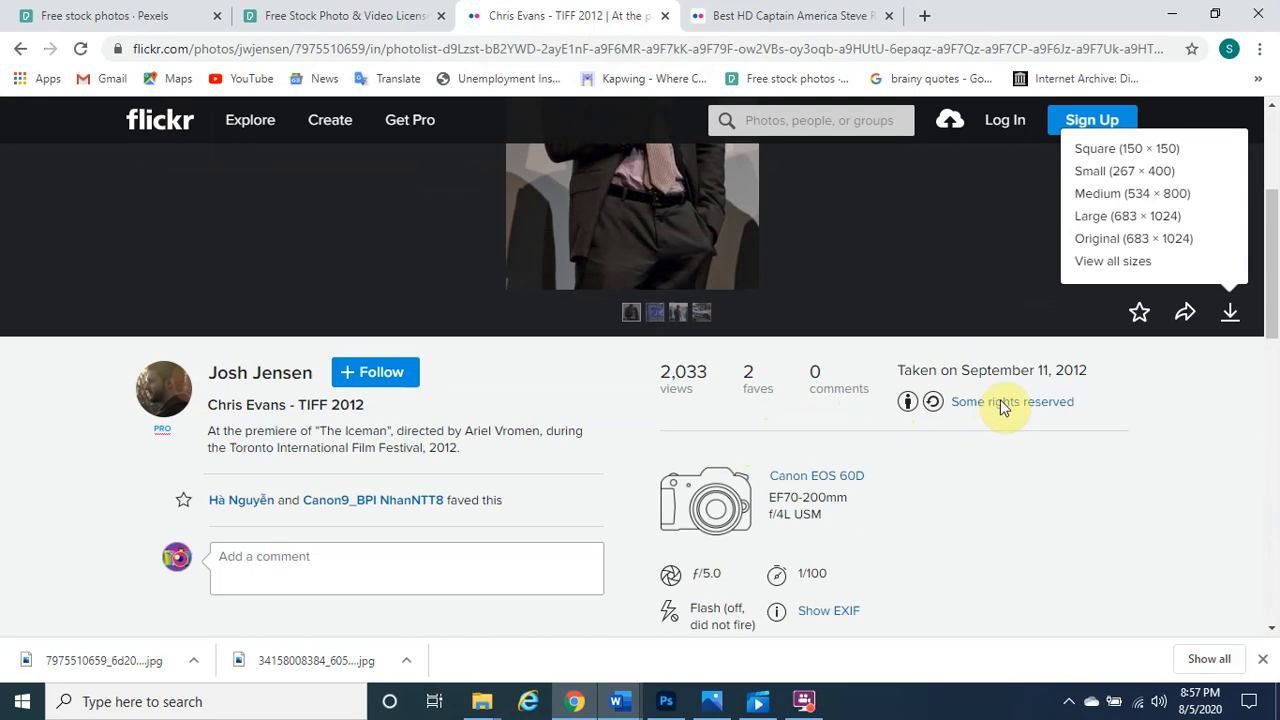
{"action": "left_click", "coordinate": [1018, 449]}
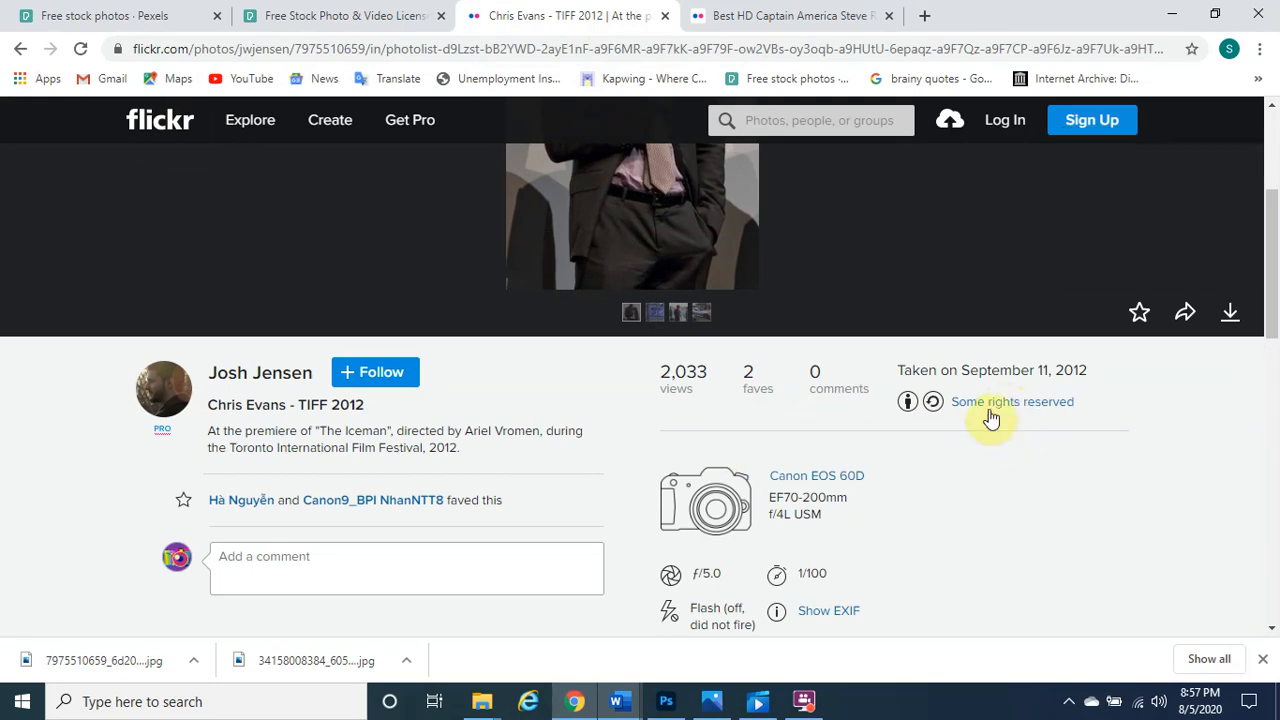
{"action": "right_click", "coordinate": [989, 410]}
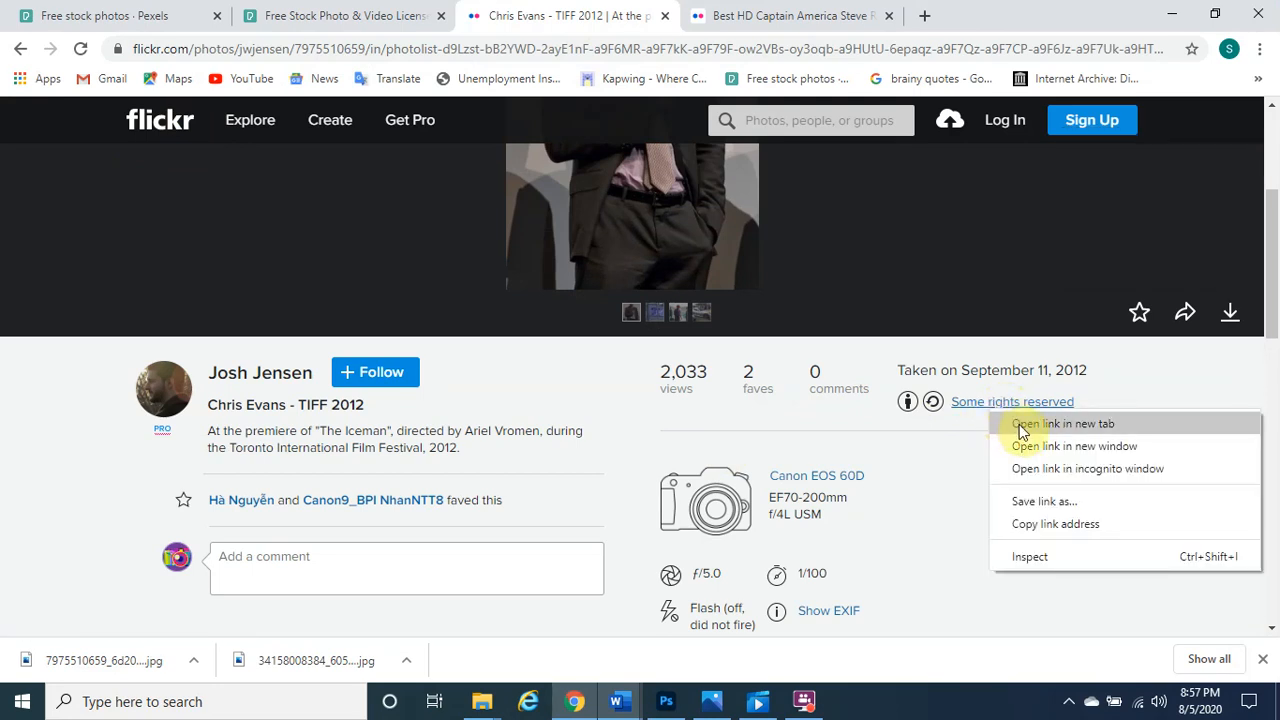
{"action": "left_click", "coordinate": [1022, 431]}
Examine the freedoms and terms of the Attribution-ShareAlike 2.0 Generic license on the Creative Commons page
{"action": "left_click", "coordinate": [737, 15]}
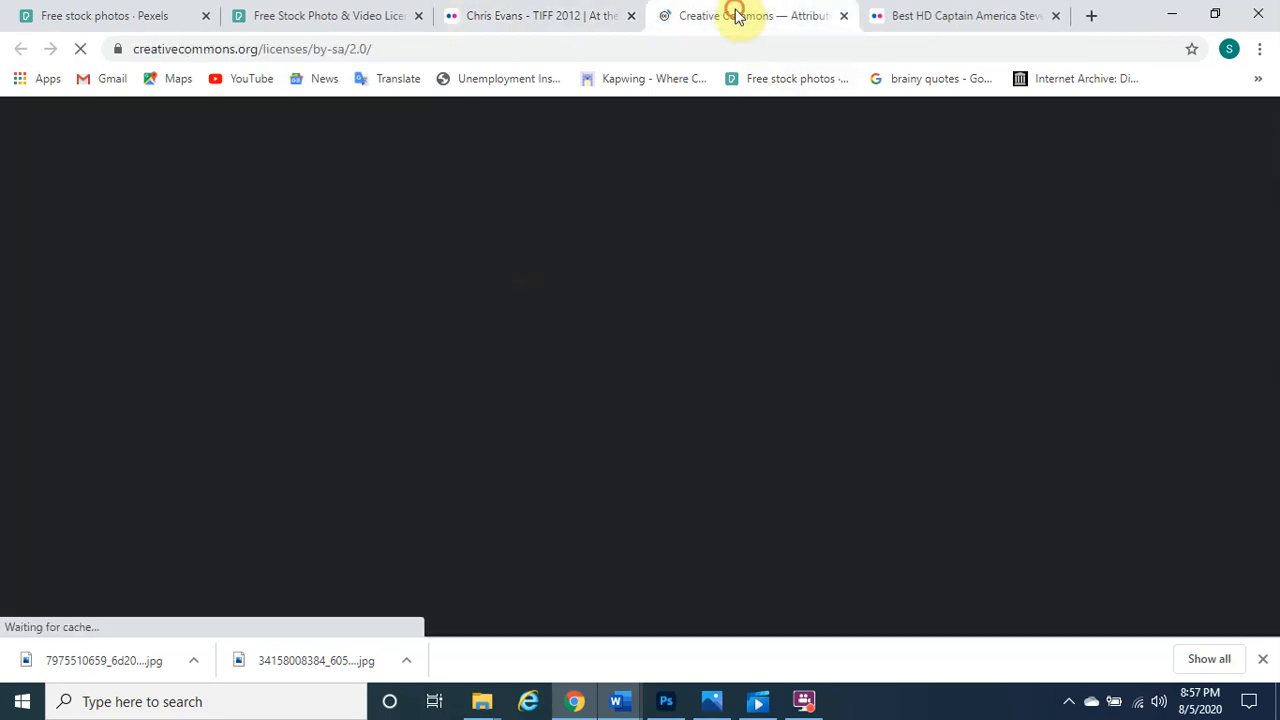
{"action": "scroll", "coordinate": [677, 366], "scroll_direction": "down", "scroll_amount": 2}
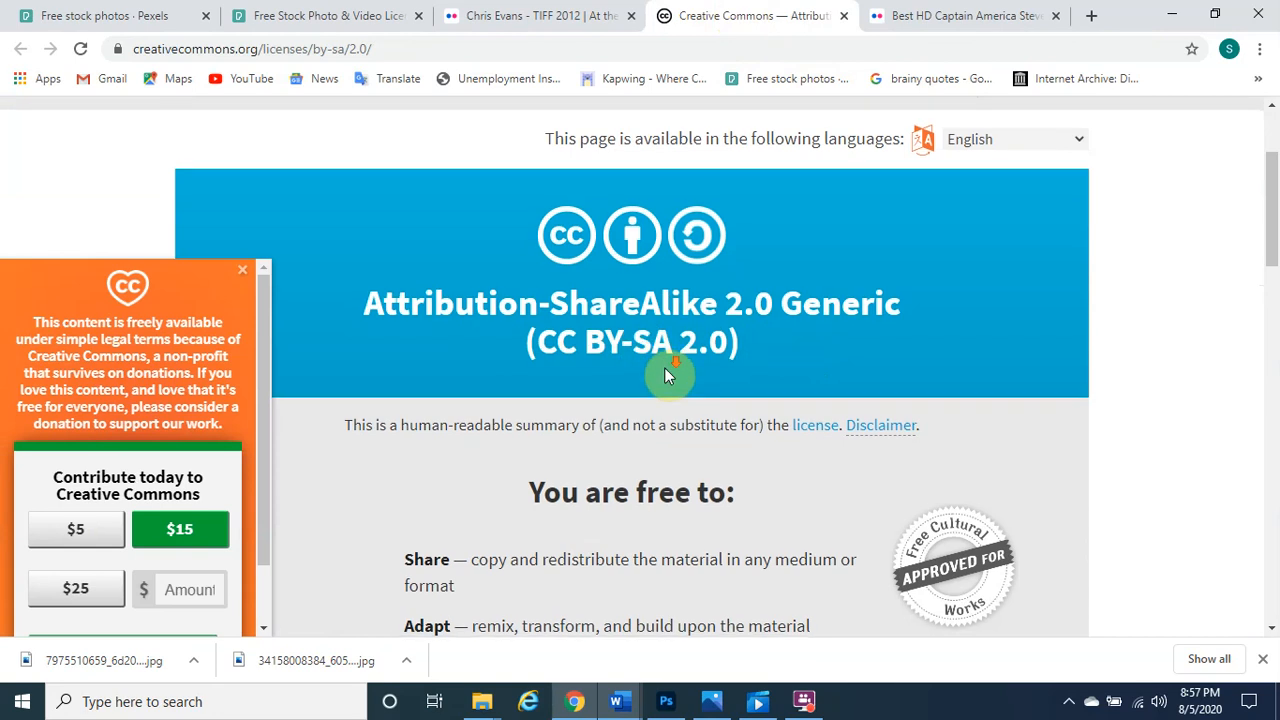
{"action": "scroll", "coordinate": [535, 347], "scroll_direction": "down", "scroll_amount": 3}
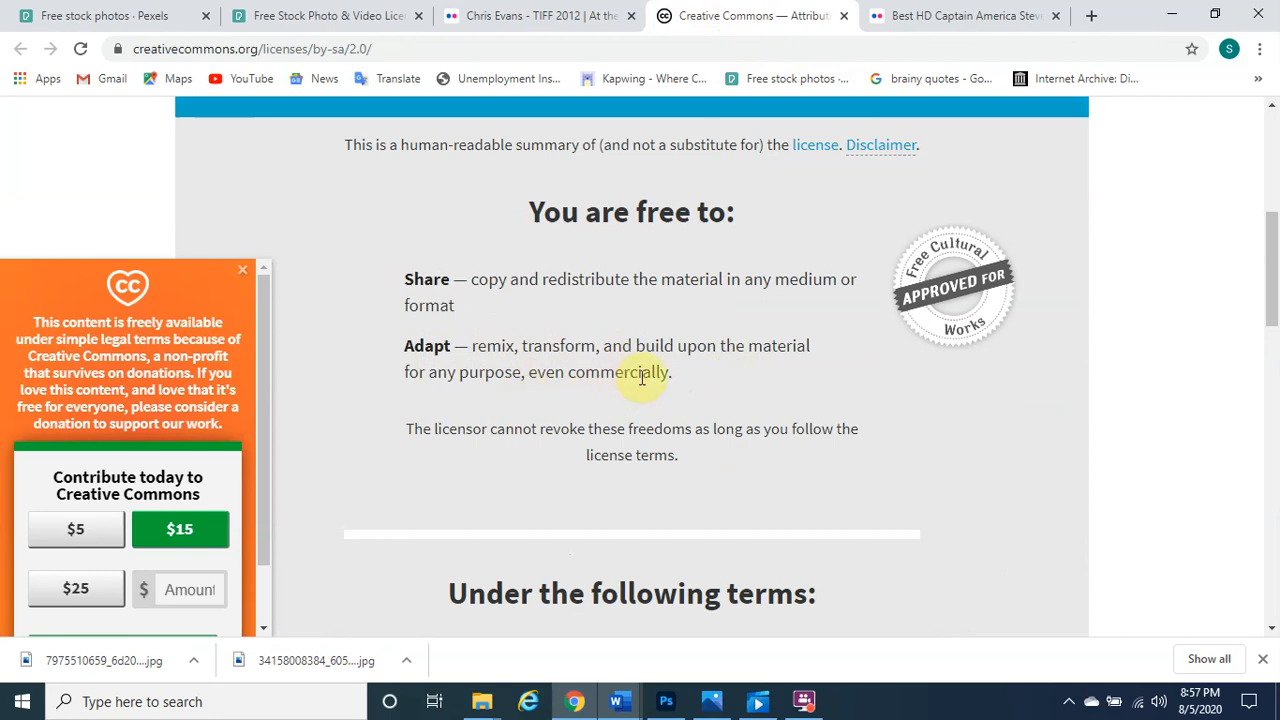
{"action": "scroll", "coordinate": [655, 377], "scroll_direction": "down", "scroll_amount": 4}
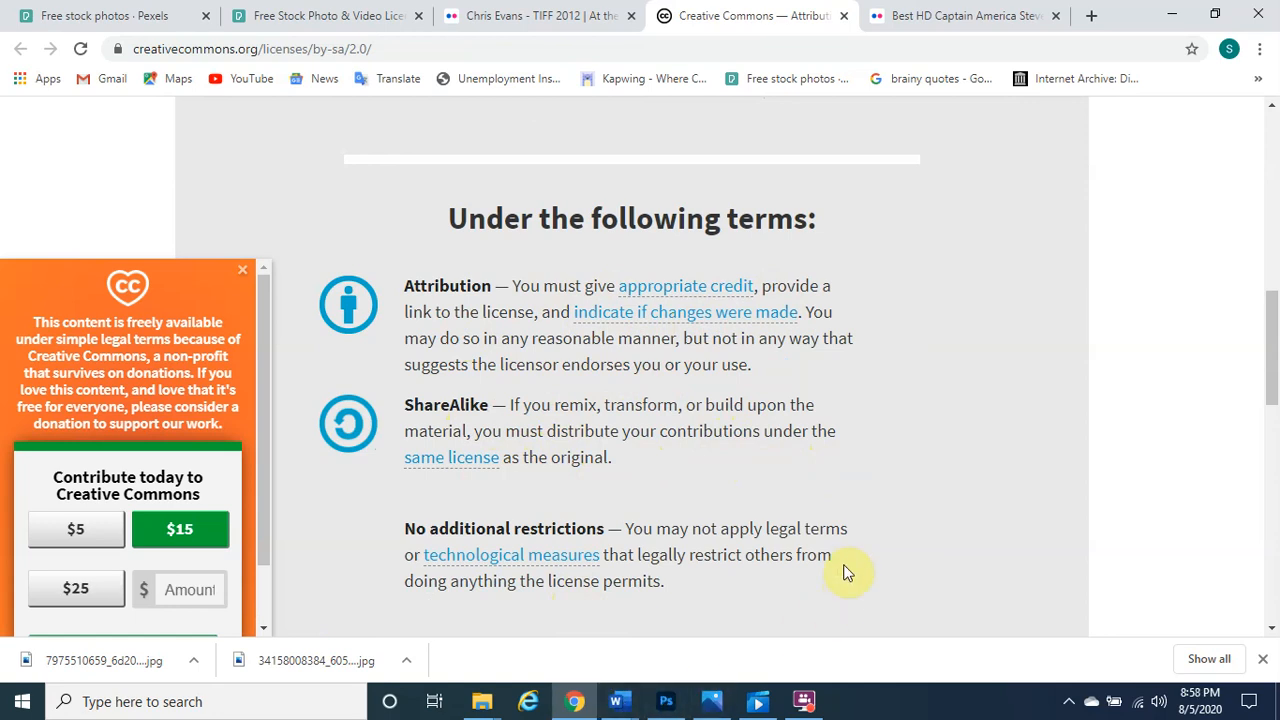
{"action": "scroll", "coordinate": [893, 493], "scroll_direction": "up", "scroll_amount": 10}
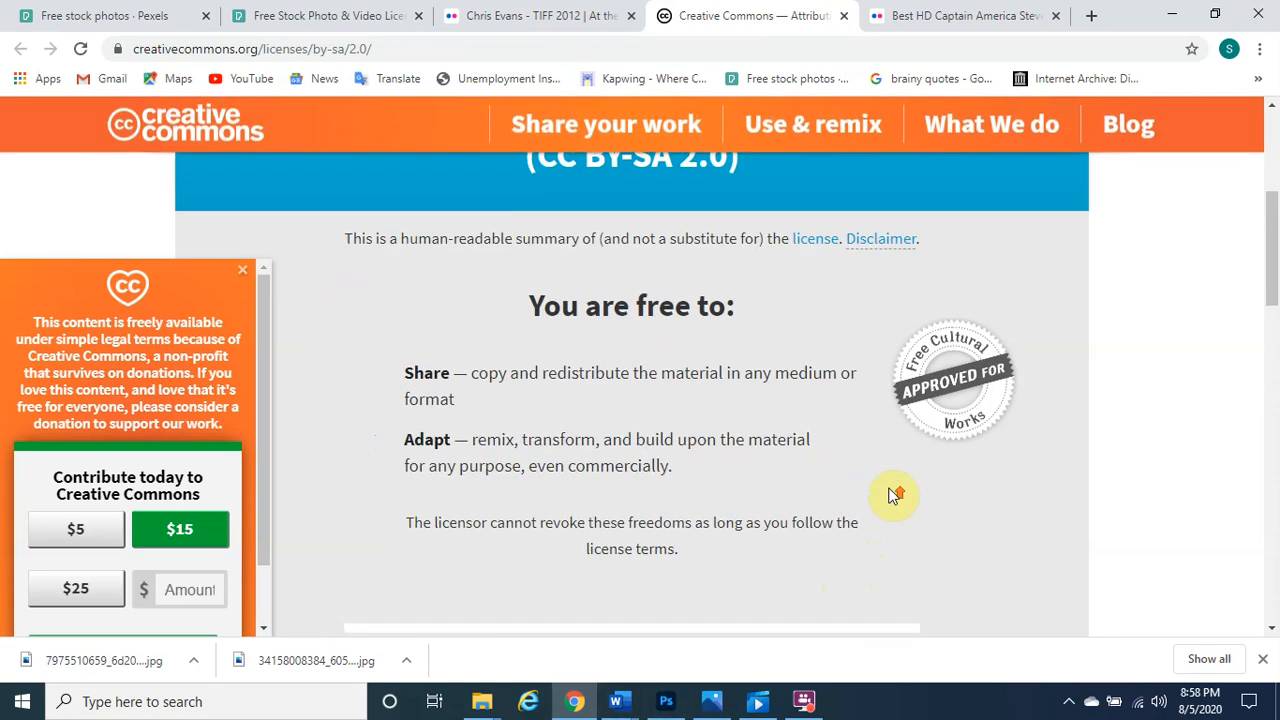
Download the Chris Evans - TIFF 2012 photo from flickr in its original size (683 × 1024)
{"action": "left_click", "coordinate": [499, 10]}
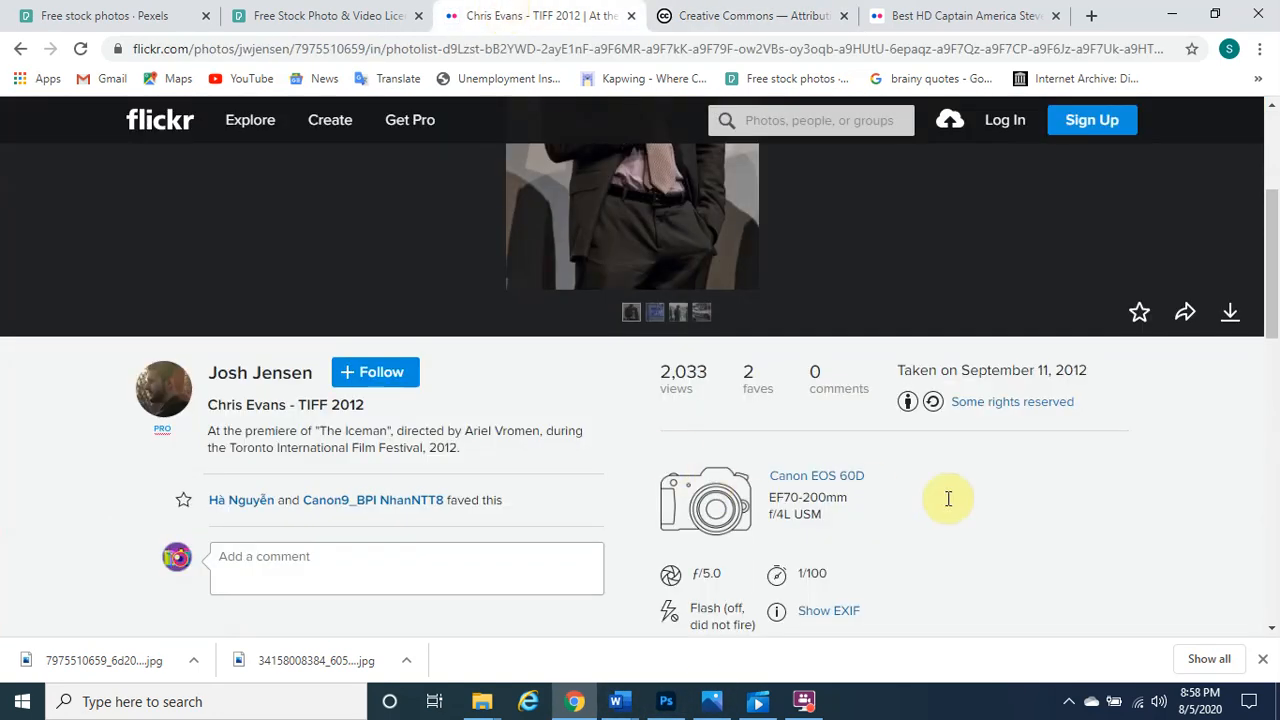
{"action": "scroll", "coordinate": [986, 489], "scroll_direction": "up", "scroll_amount": 3}
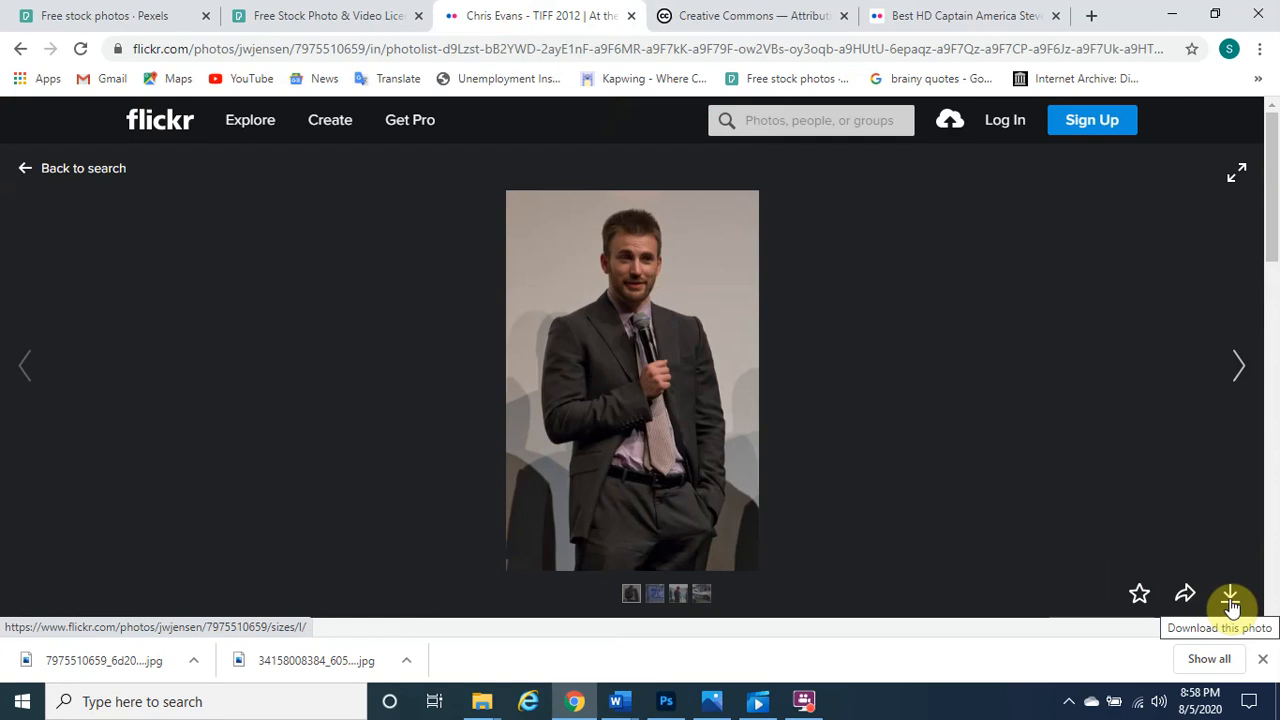
{"action": "left_click", "coordinate": [1231, 600]}
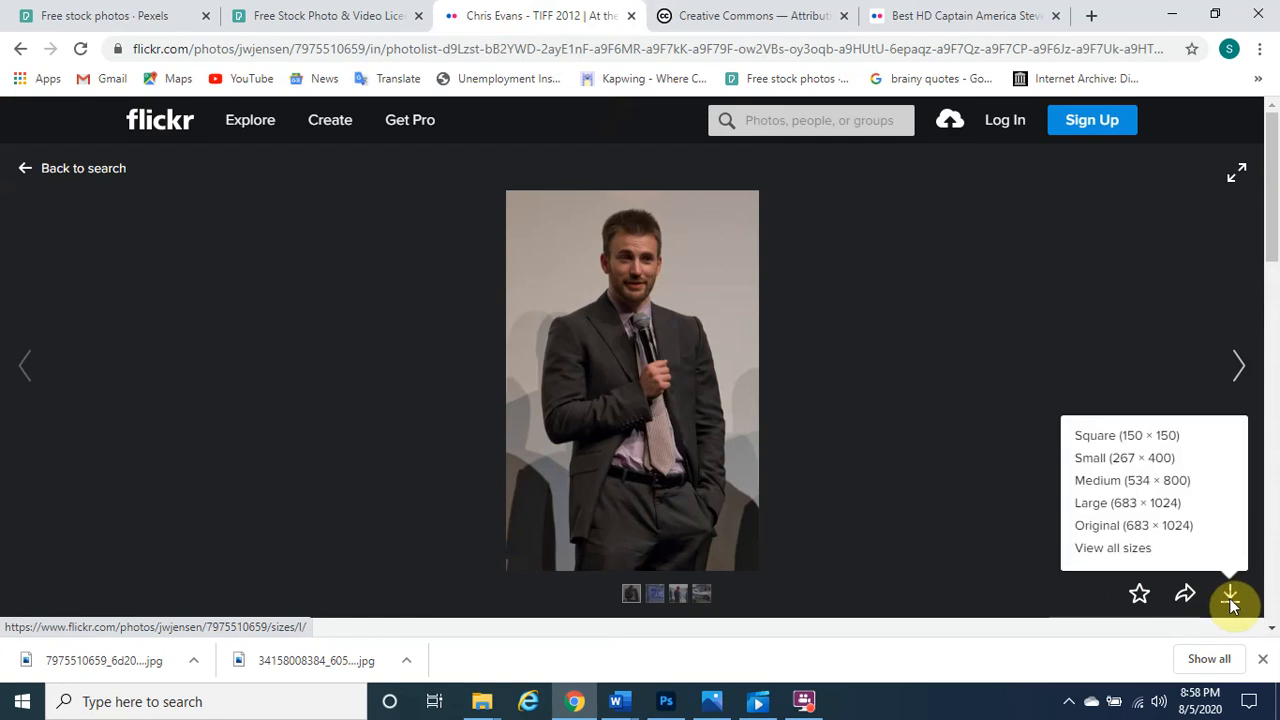
{"action": "left_click", "coordinate": [1133, 537]}
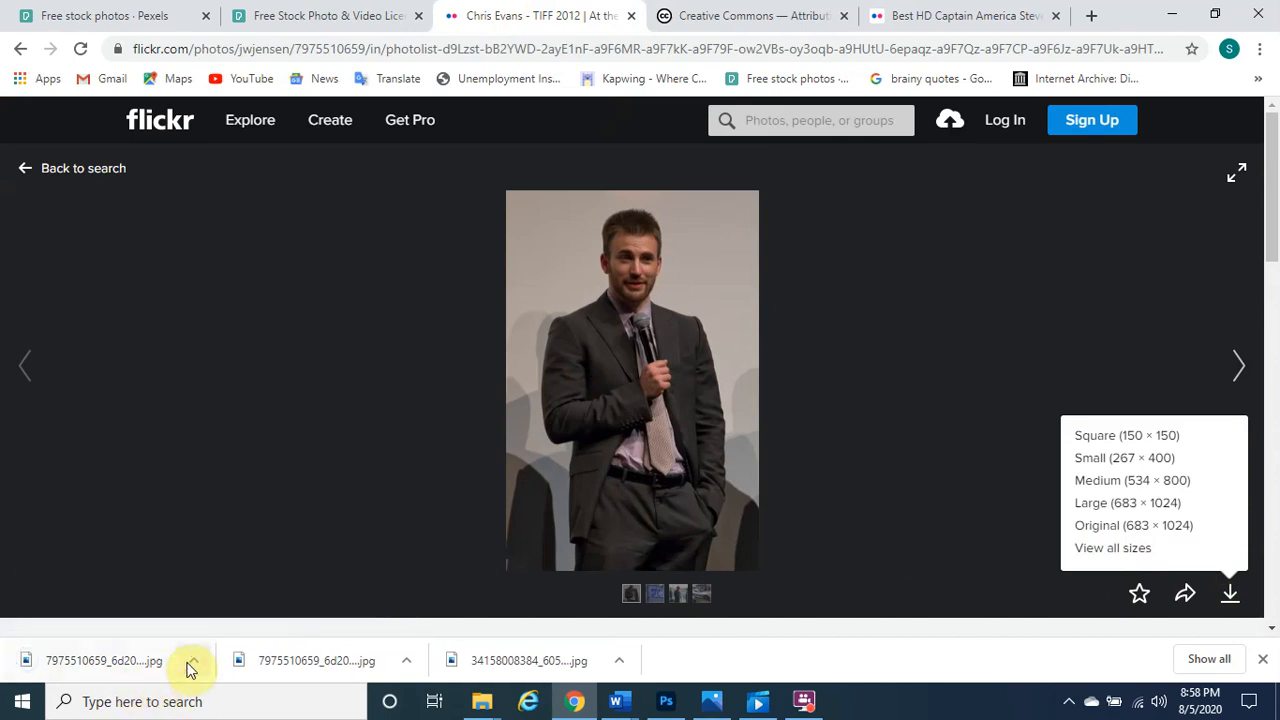
Show the newly downloaded photo in its folder, then minimize the folder window
{"action": "left_click", "coordinate": [191, 665]}
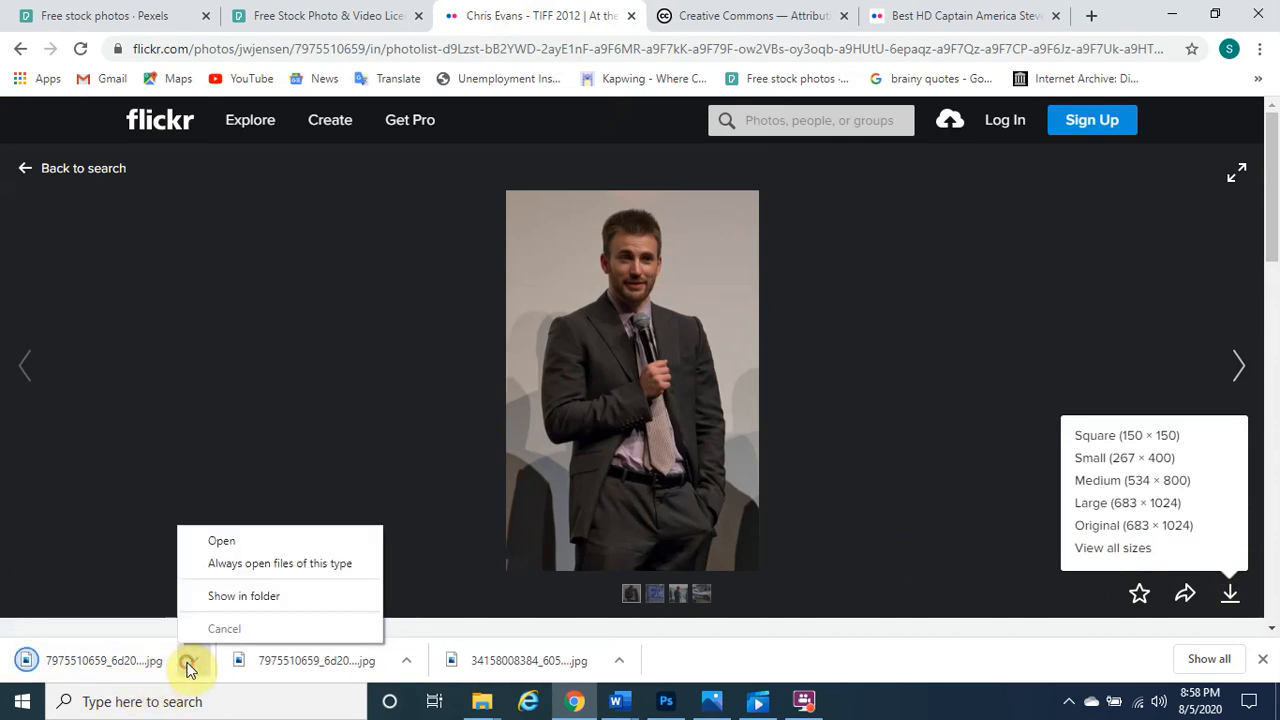
{"action": "left_click", "coordinate": [258, 597]}
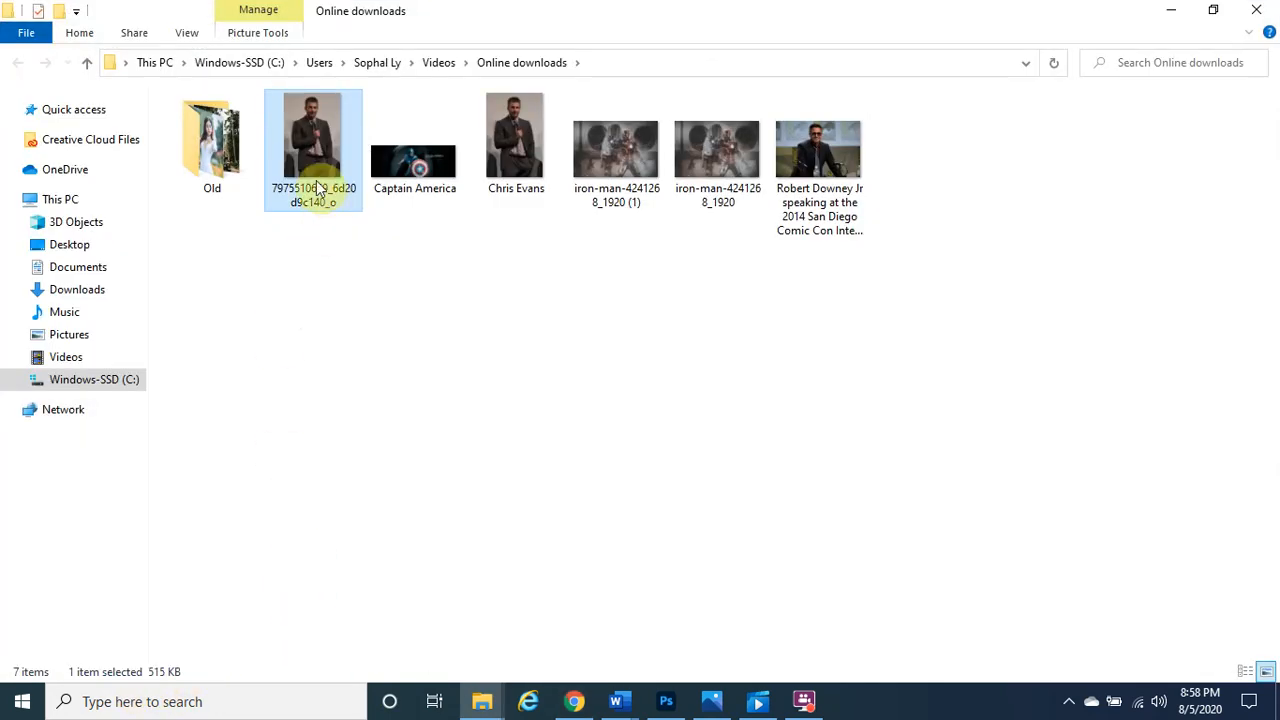
{"action": "left_click", "coordinate": [866, 348]}
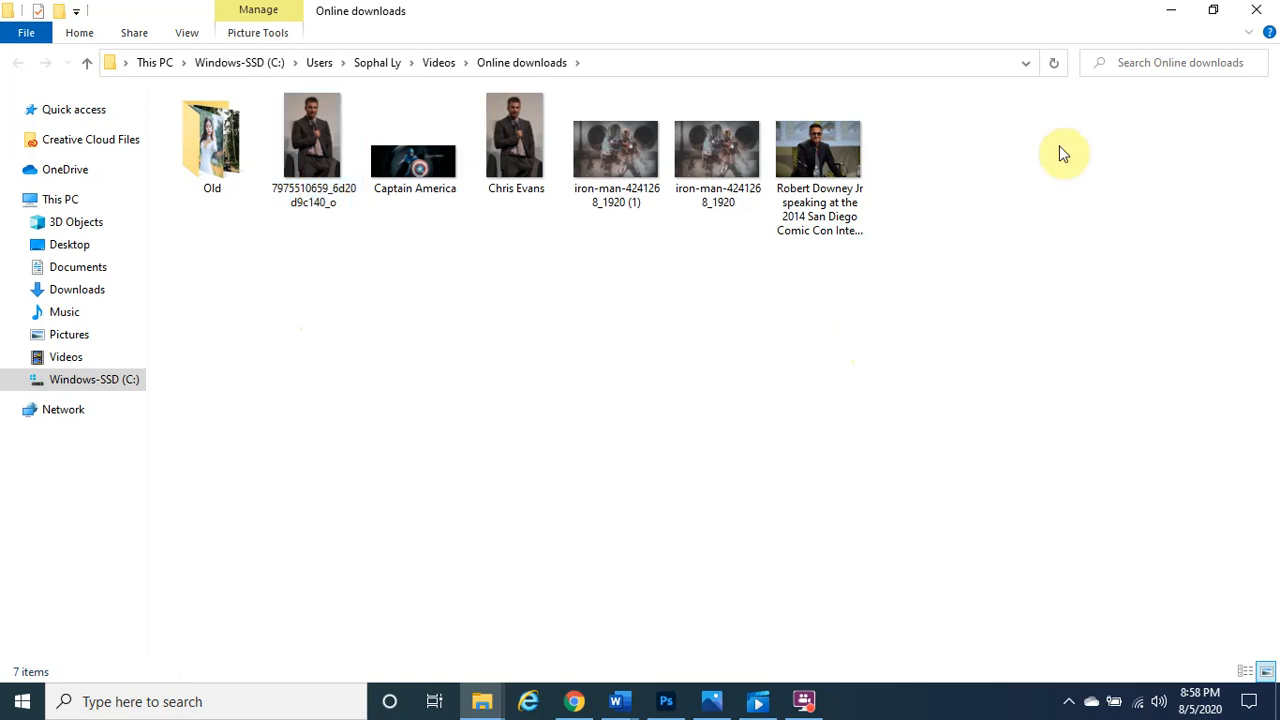
{"action": "left_click", "coordinate": [1172, 14]}
Open the "Some rights reserved" license of the Captain America Steve Rogers flickr image in a new tab
{"action": "left_click", "coordinate": [735, 15]}
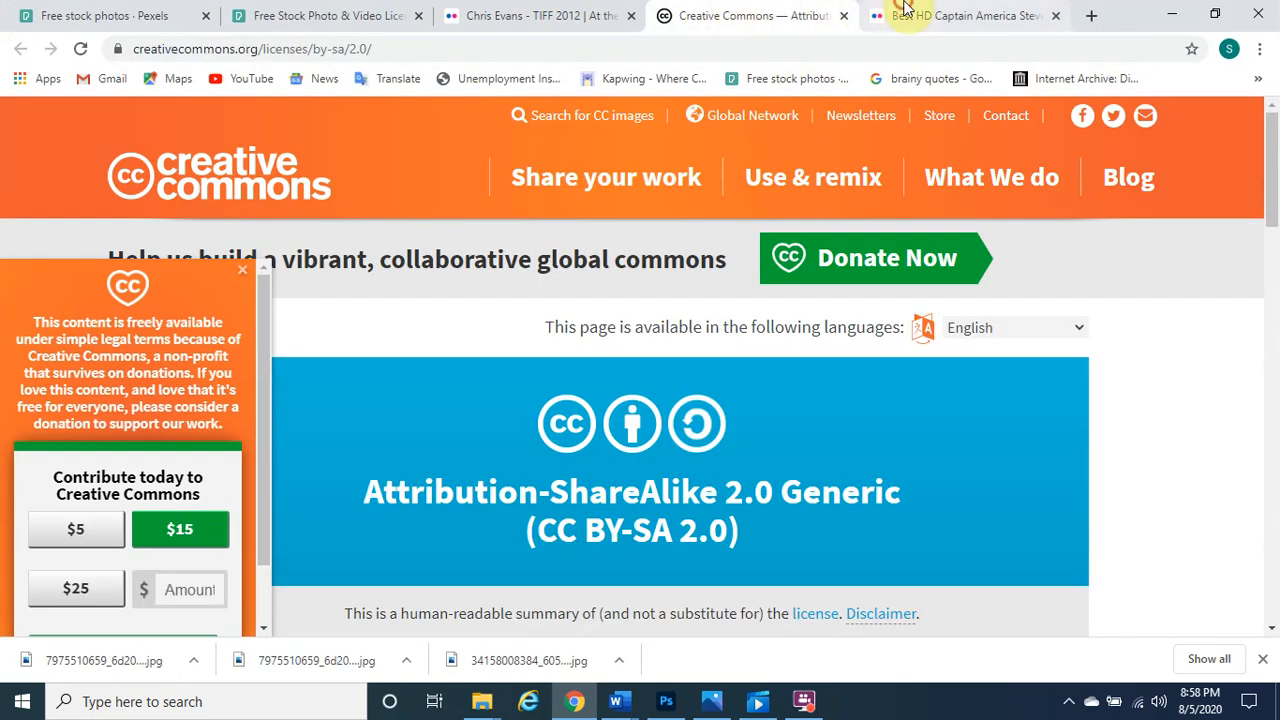
{"action": "left_click", "coordinate": [905, 15]}
{"action": "scroll", "coordinate": [712, 437], "scroll_direction": "down", "scroll_amount": 3}
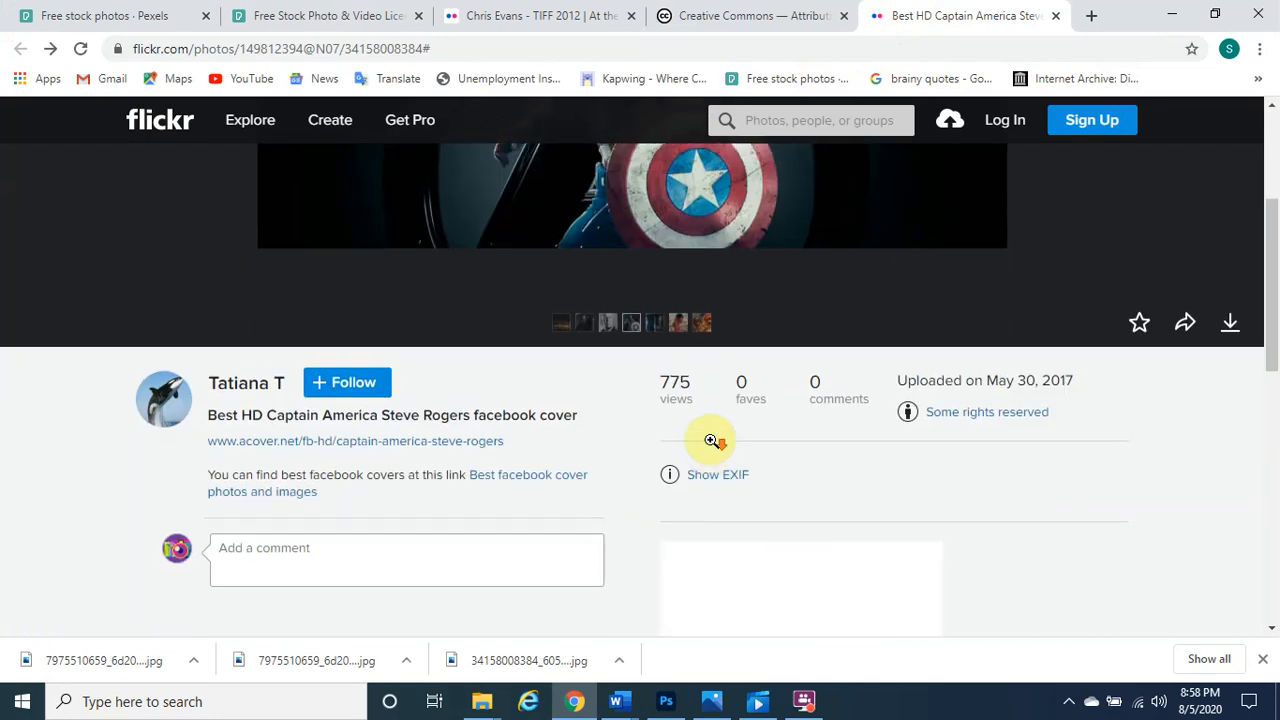
{"action": "right_click", "coordinate": [964, 410]}
{"action": "left_click", "coordinate": [987, 421]}
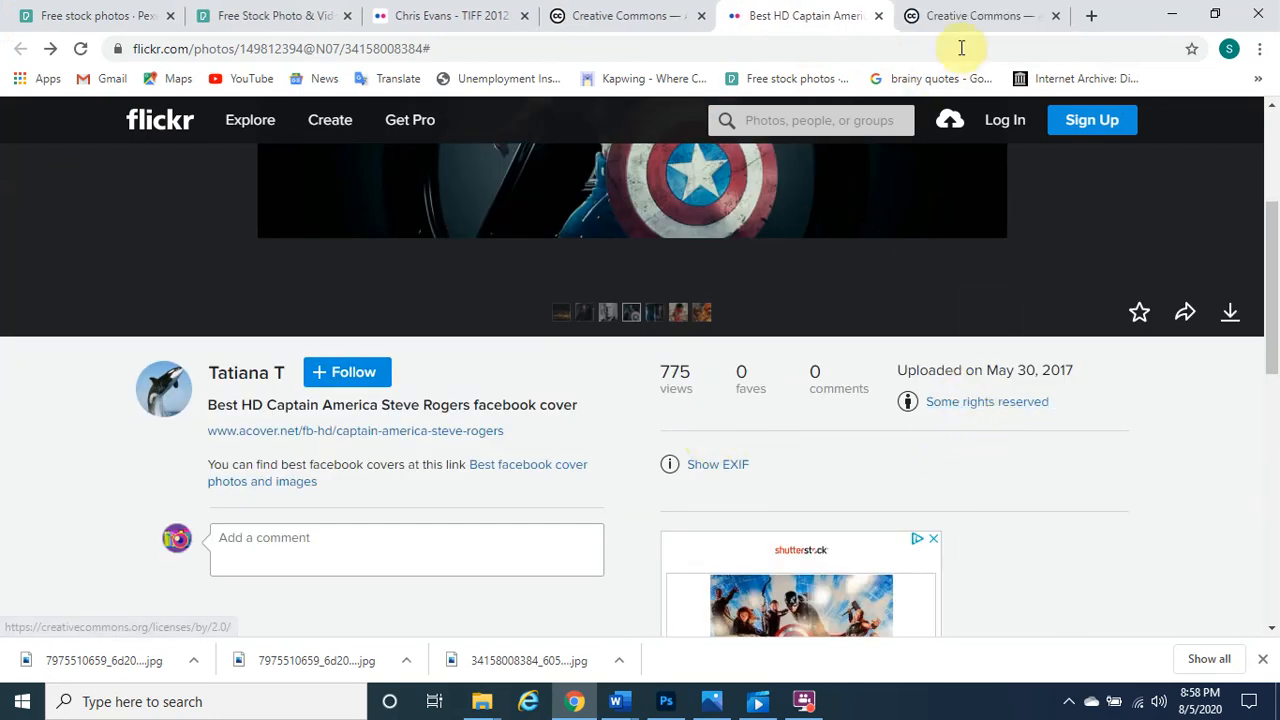
Examine the freedoms and terms of the Attribution 2.0 Generic license for the Captain America image
{"action": "left_click", "coordinate": [963, 20]}
{"action": "scroll", "coordinate": [703, 500], "scroll_direction": "down", "scroll_amount": 1}
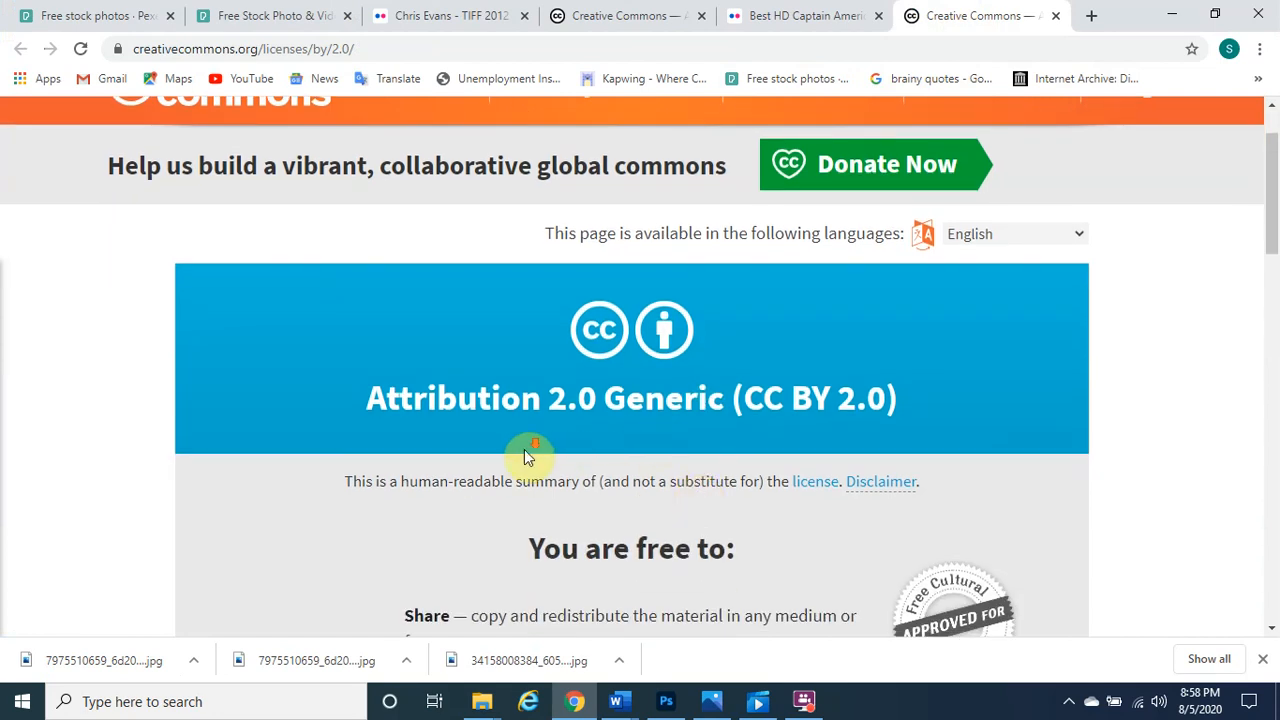
{"action": "scroll", "coordinate": [527, 456], "scroll_direction": "down", "scroll_amount": 3}
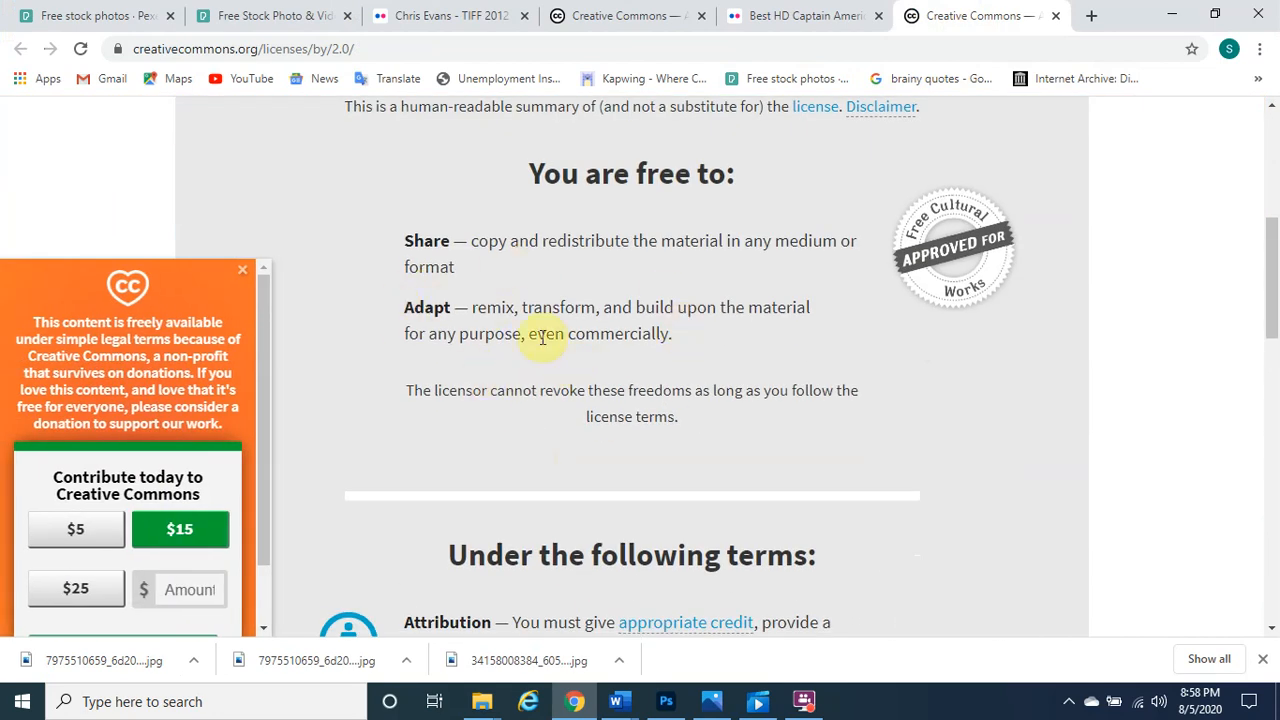
{"action": "scroll", "coordinate": [706, 376], "scroll_direction": "down", "scroll_amount": 3}
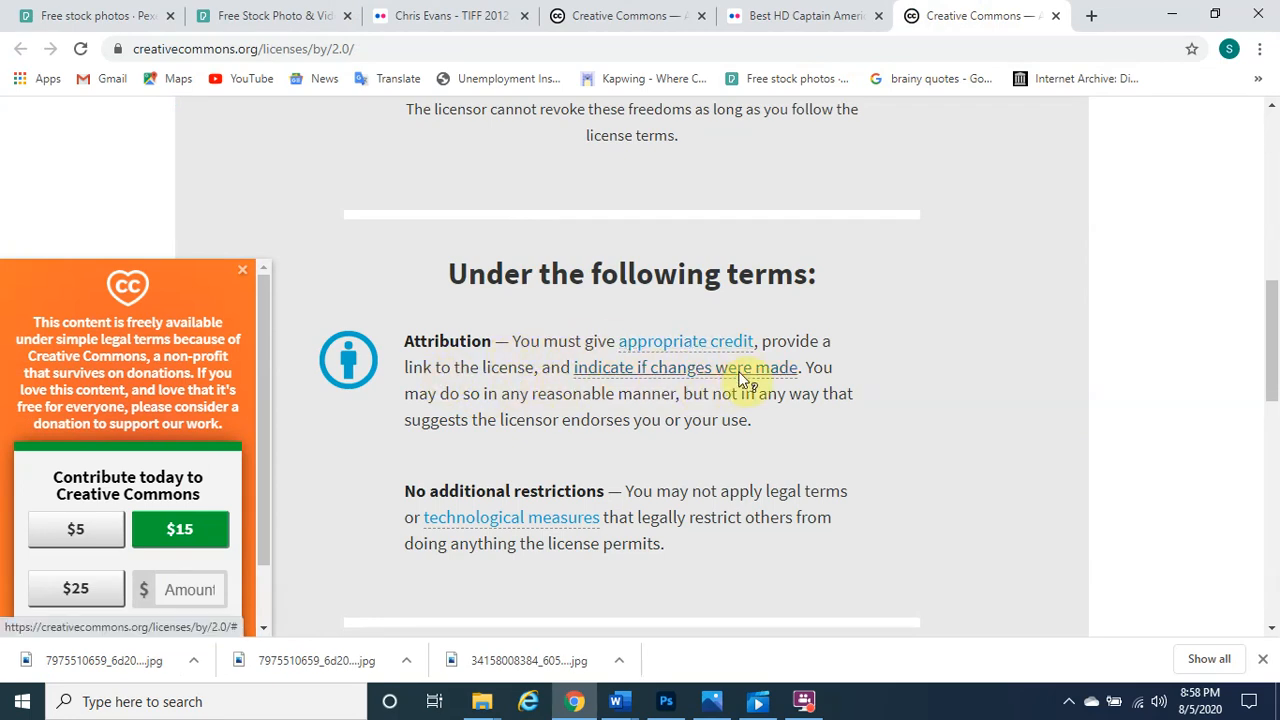
Check the image credit notes in the "Subscribe, like, and share" Word document, then minimize it
{"action": "mouse_move", "coordinate": [623, 700]}
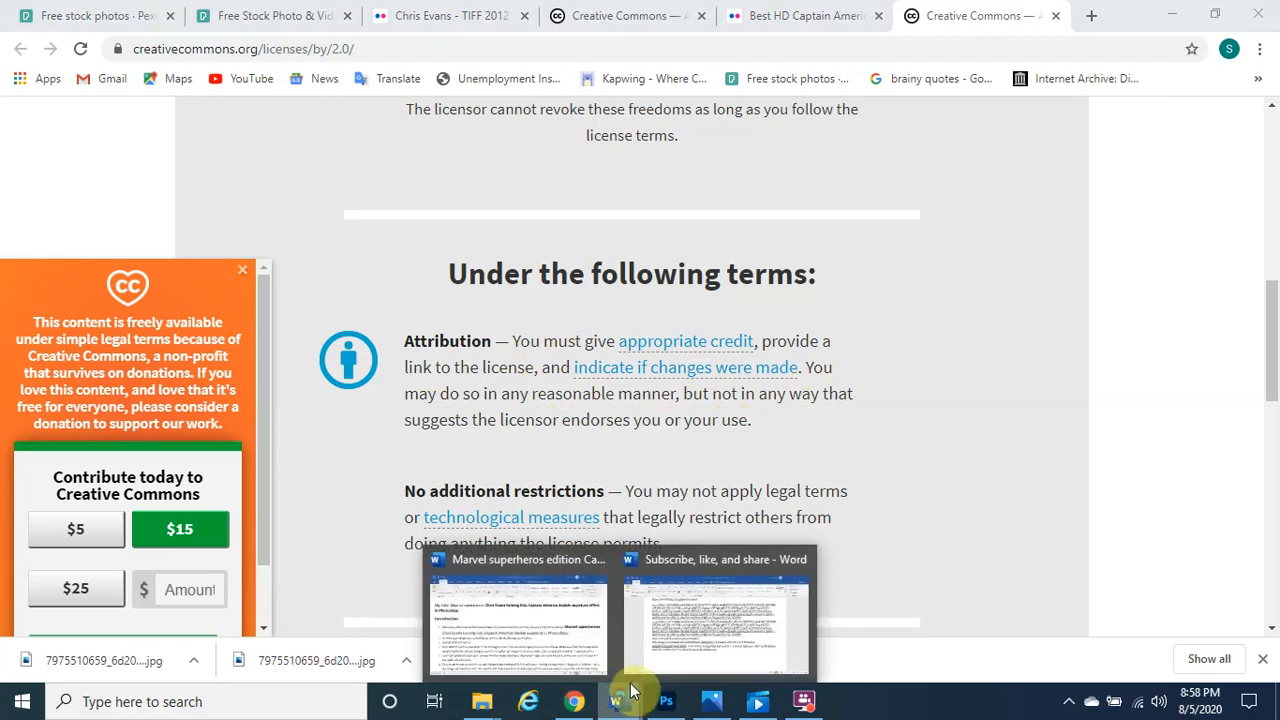
{"action": "left_click", "coordinate": [699, 642]}
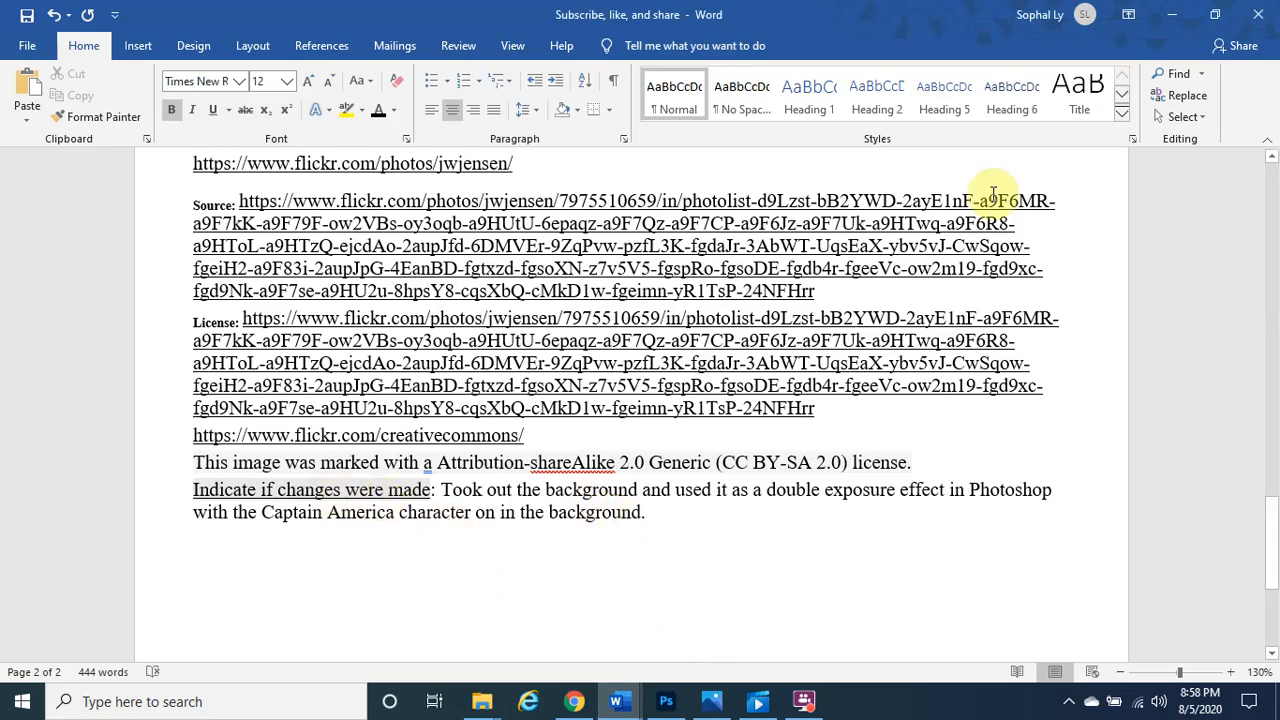
{"action": "left_click", "coordinate": [1175, 14]}
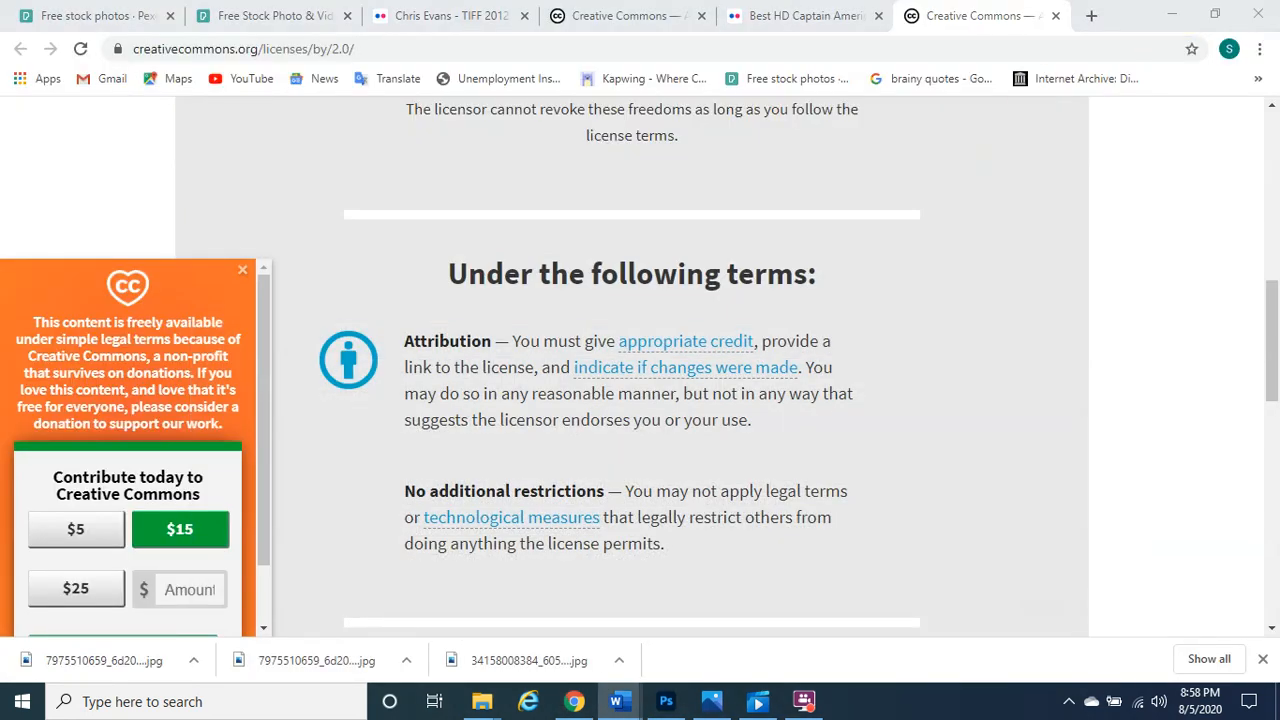
Switch to Photoshop and browse for files to open in the Main content folder under Marvel Edition, Captain America
{"action": "left_click", "coordinate": [665, 701]}
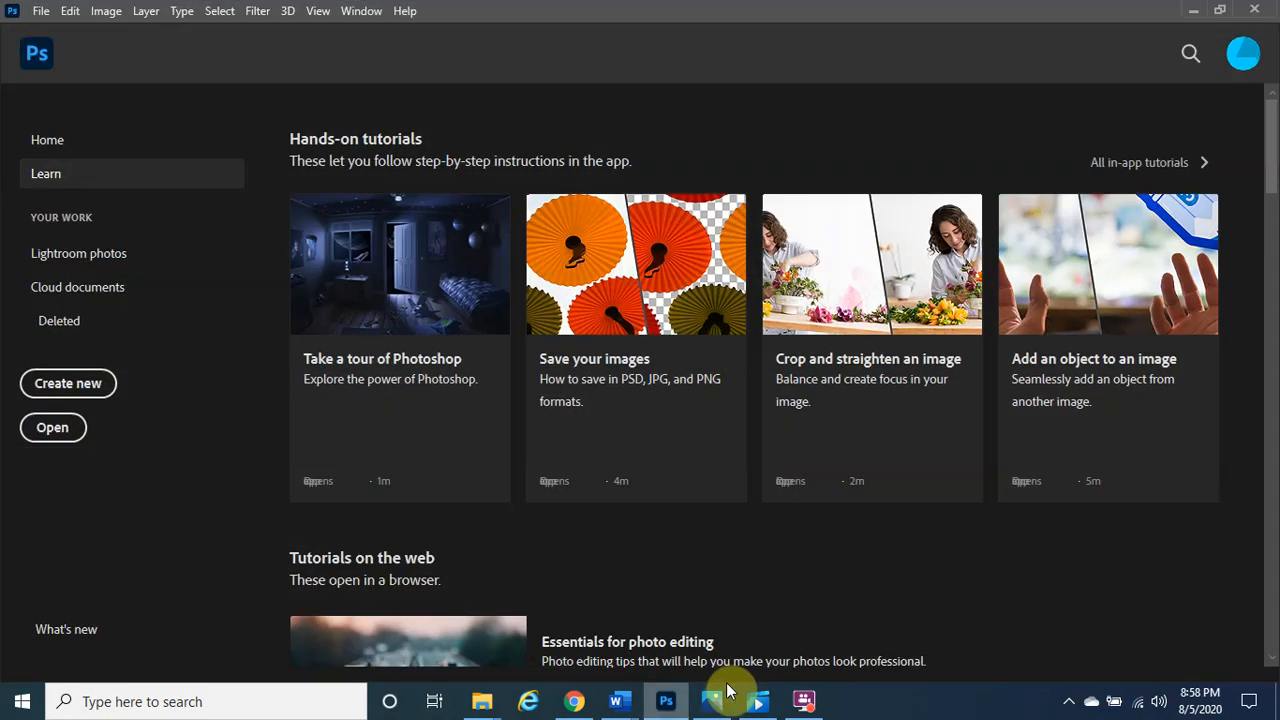
{"action": "left_click", "coordinate": [44, 12]}
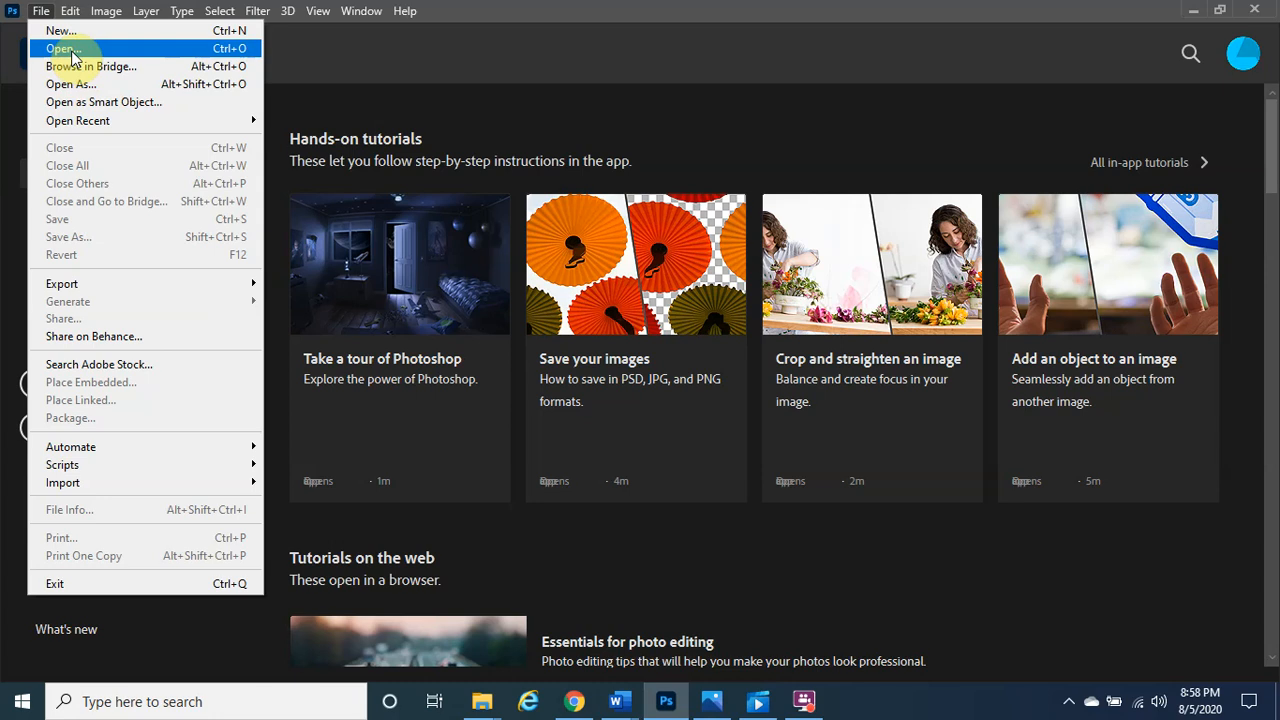
{"action": "left_click", "coordinate": [71, 50]}
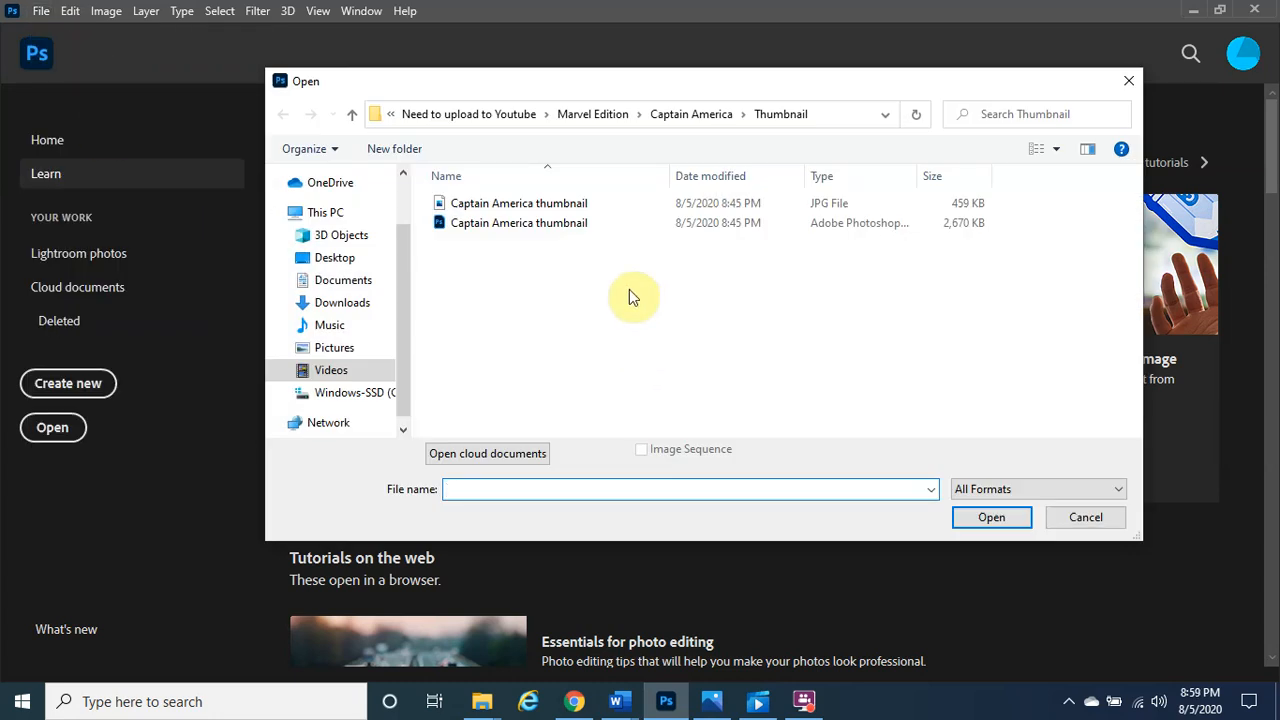
{"action": "left_click", "coordinate": [612, 117]}
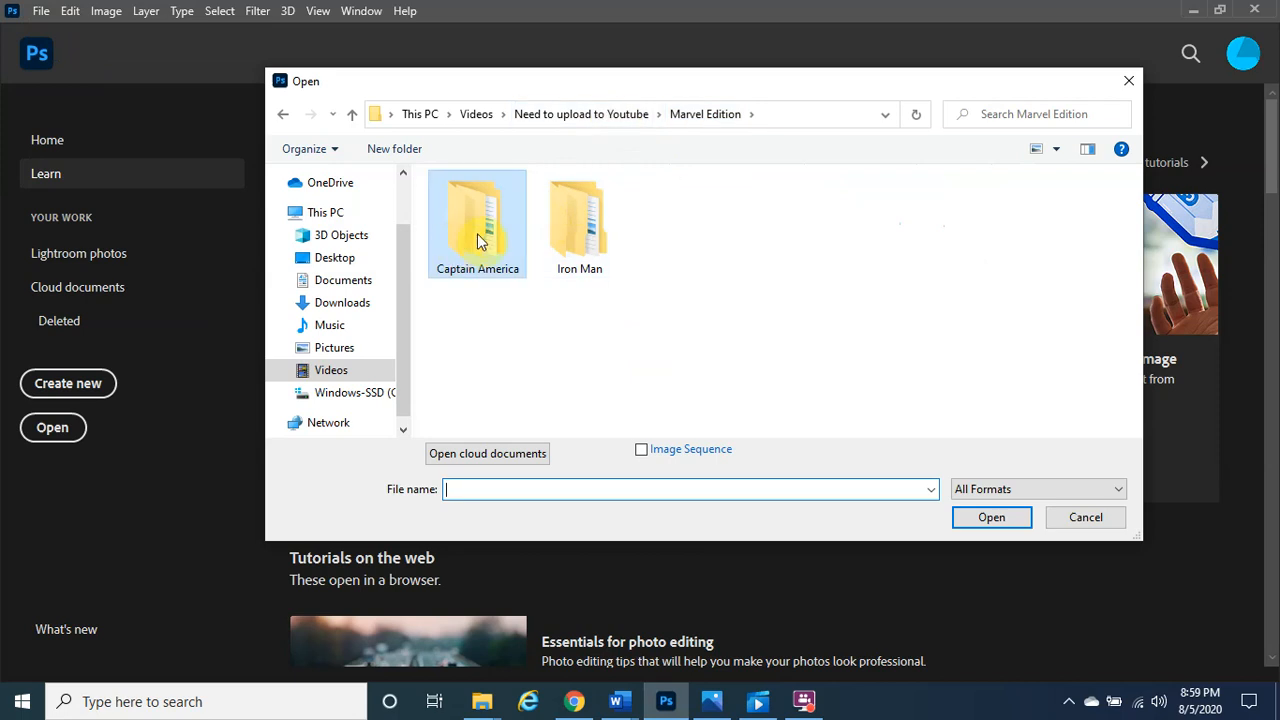
{"action": "double_click", "coordinate": [479, 240]}
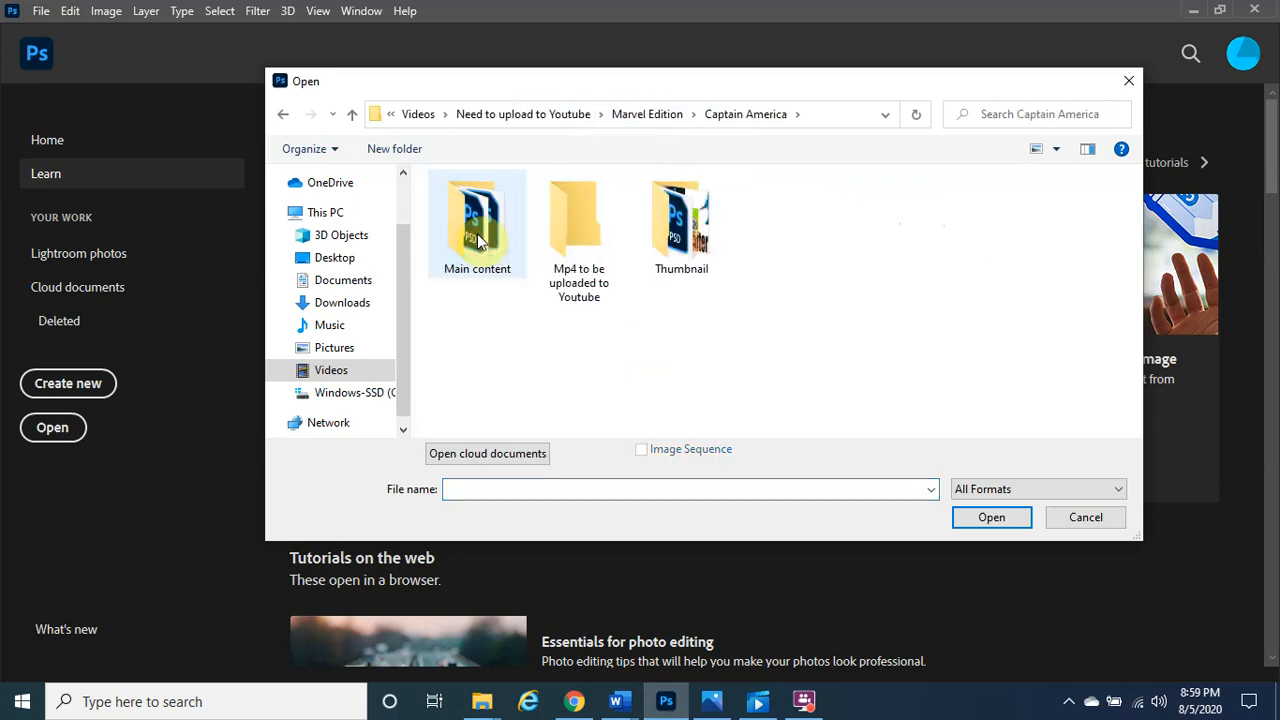
{"action": "double_click", "coordinate": [479, 240]}
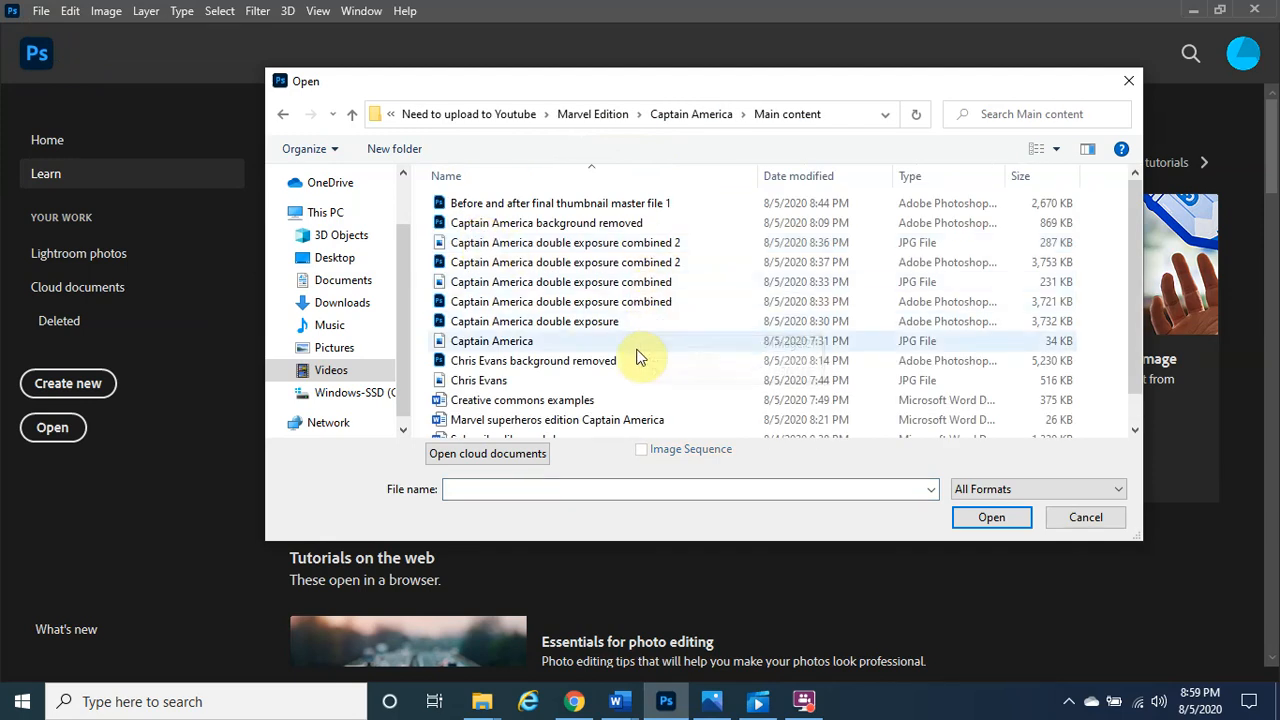
Open the Captain America and Chris Evans JPG files together
{"action": "left_click", "coordinate": [565, 343]}
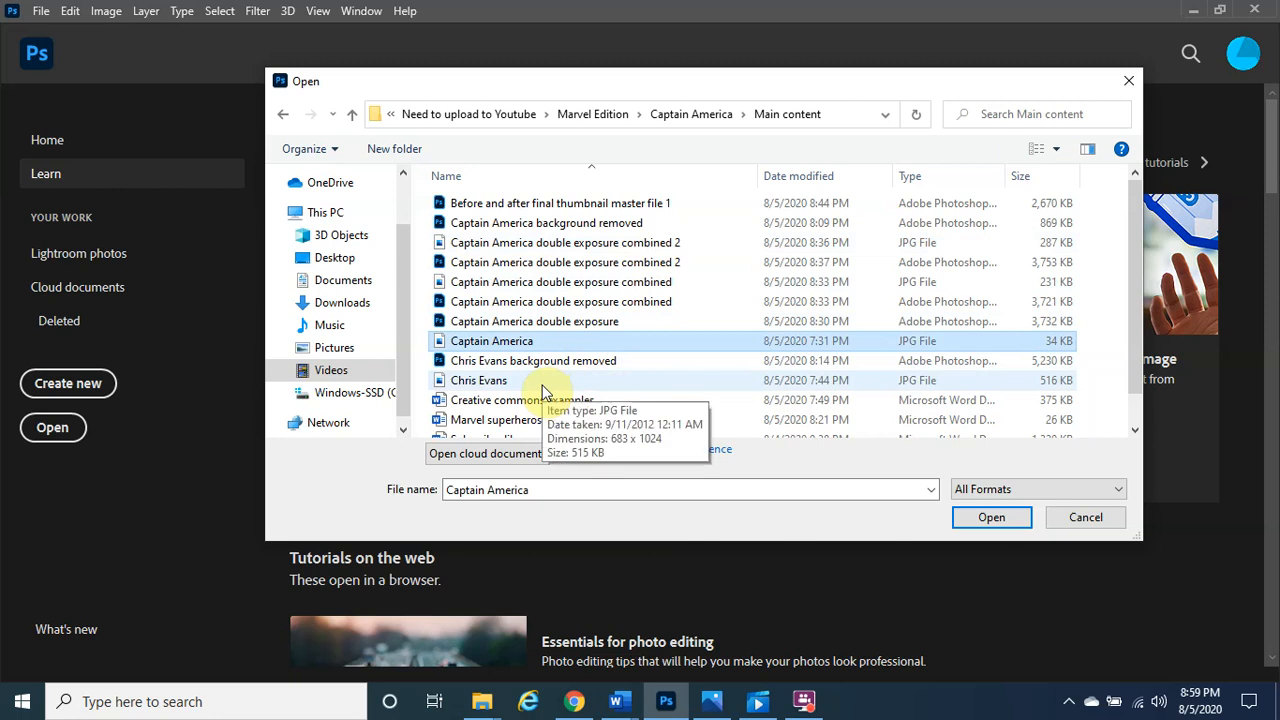
{"action": "left_click", "coordinate": [543, 383], "text": "ctrl"}
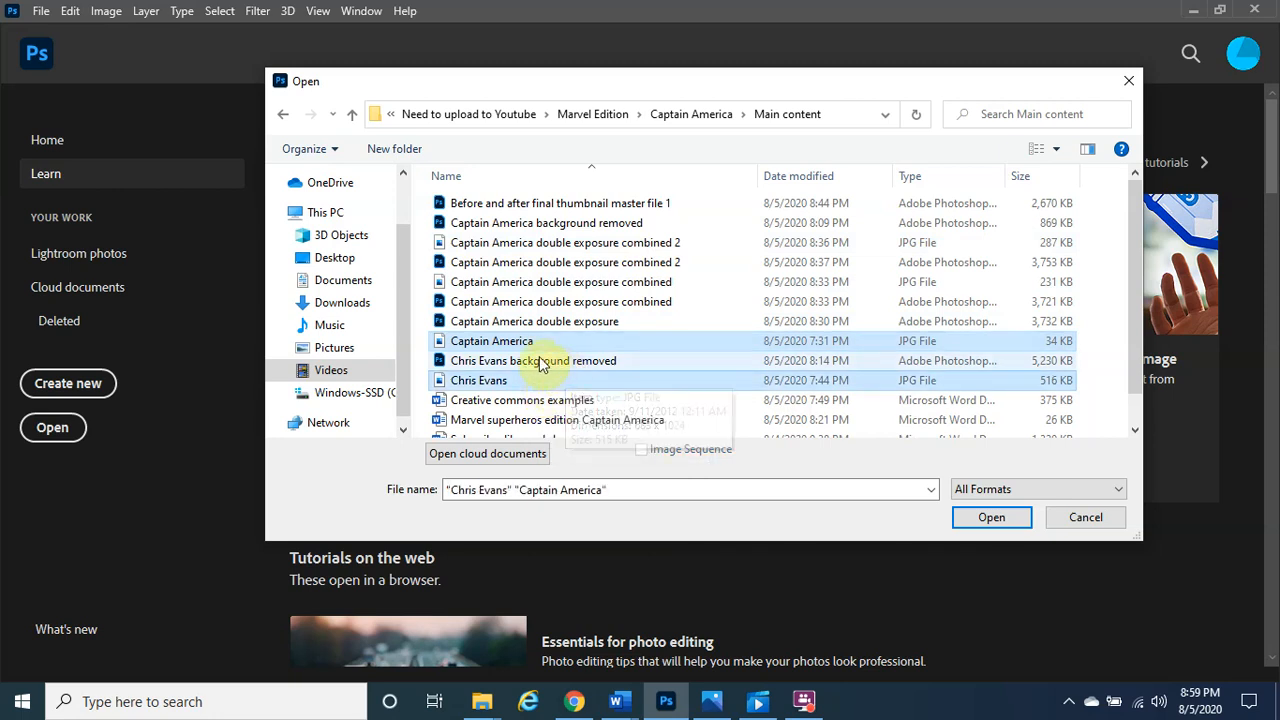
{"action": "left_click", "coordinate": [532, 347]}
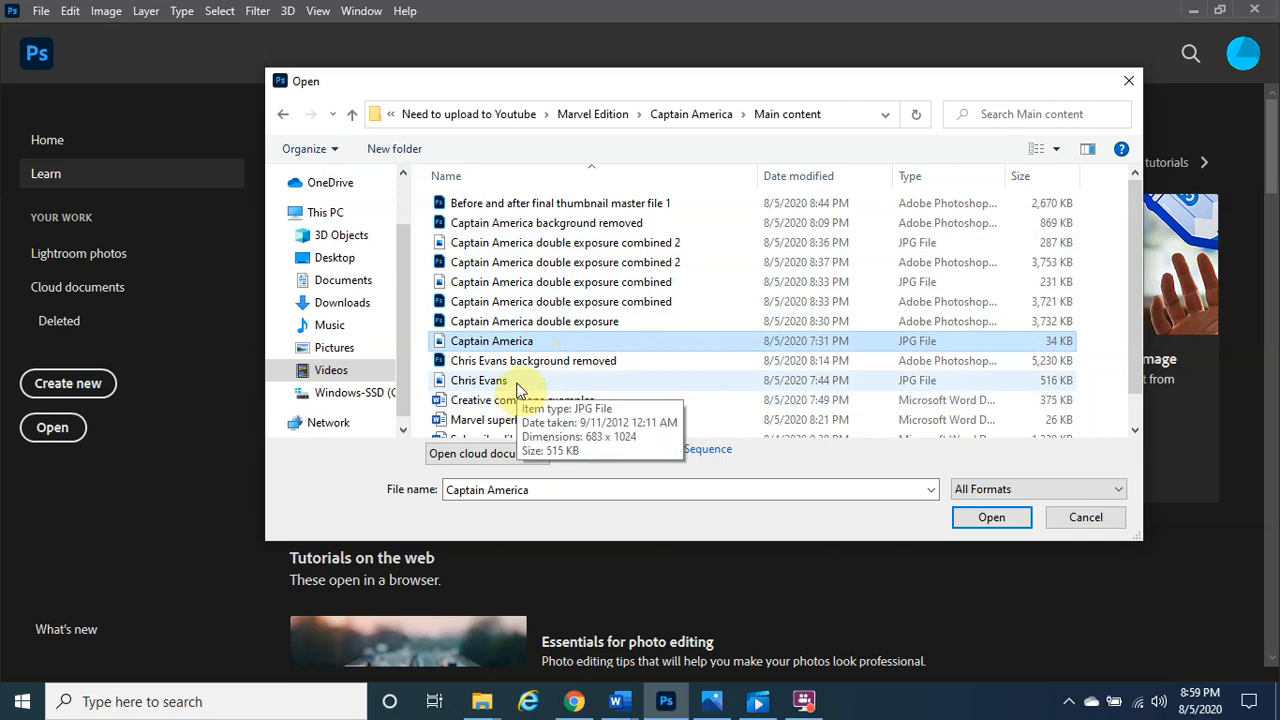
{"action": "left_click", "coordinate": [518, 390], "text": "ctrl"}
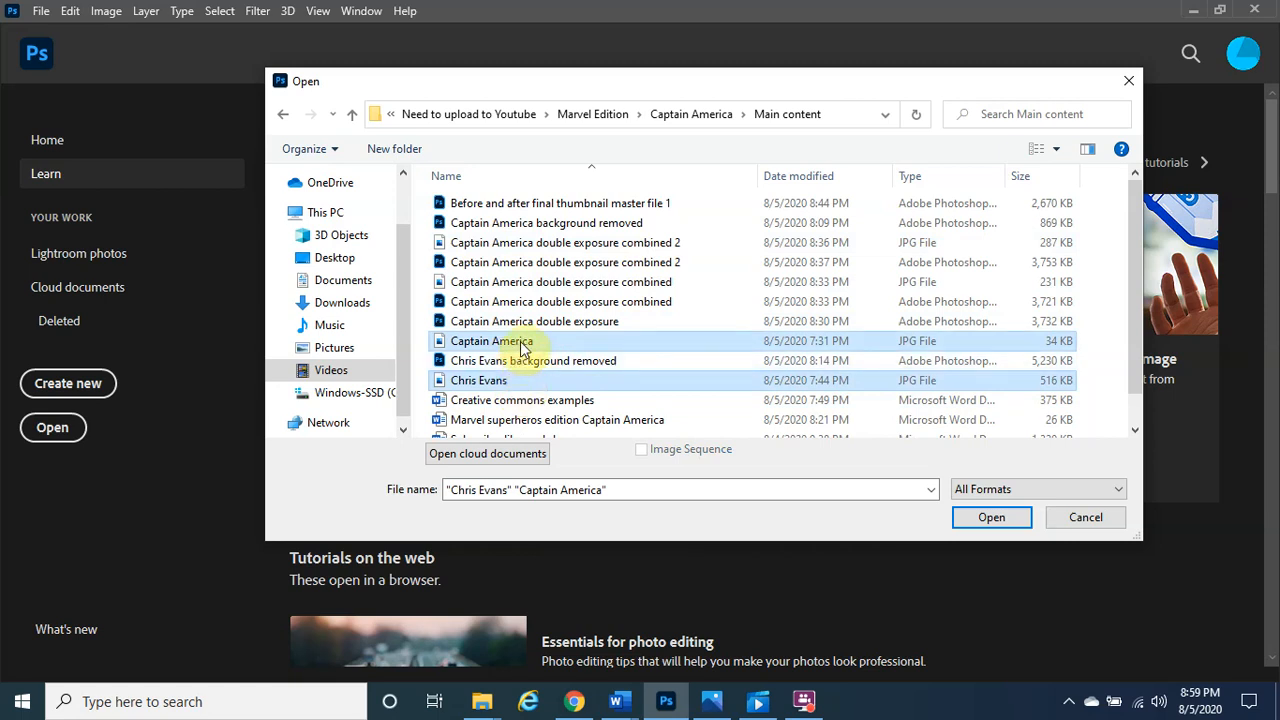
{"action": "left_click", "coordinate": [521, 345]}
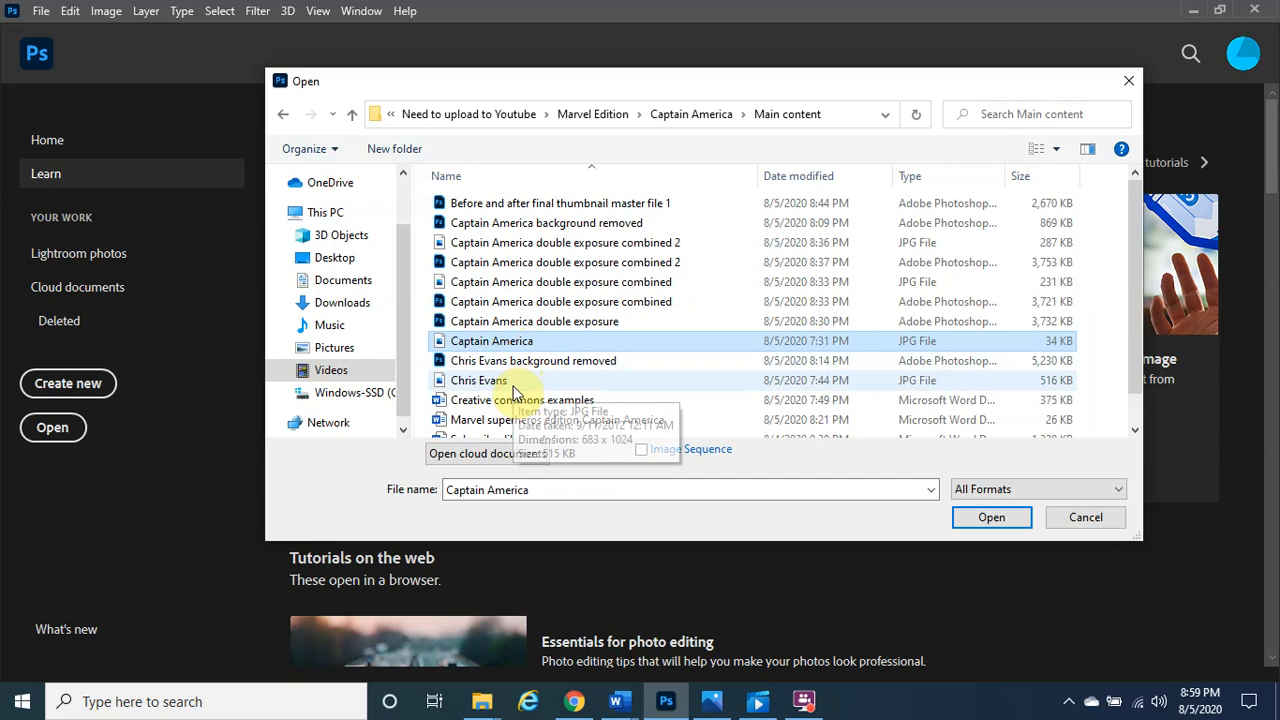
{"action": "left_click", "coordinate": [510, 385], "text": "ctrl"}
{"action": "left_click", "coordinate": [995, 522]}
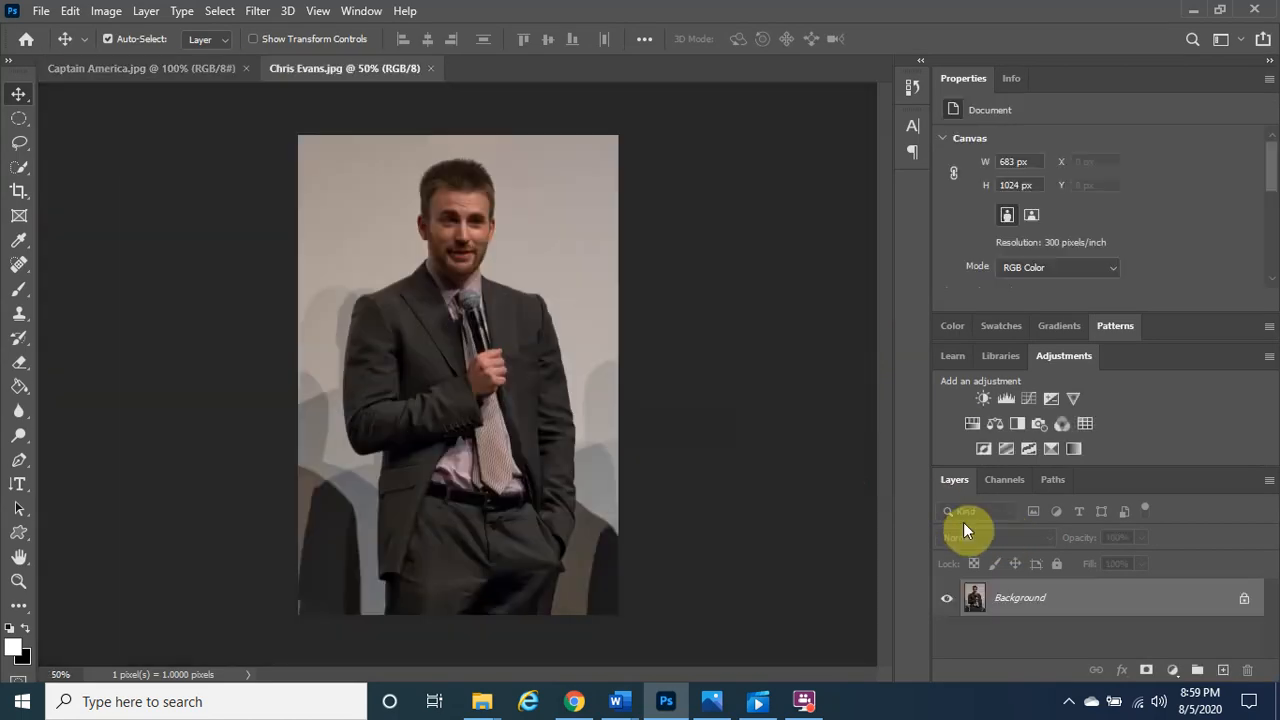
Compare the Captain America and Chris Evans documents, ending on the Captain America image
{"action": "left_click", "coordinate": [177, 72]}
{"action": "left_click", "coordinate": [320, 71]}
{"action": "left_click", "coordinate": [220, 69]}
{"action": "left_click", "coordinate": [283, 66]}
{"action": "left_click", "coordinate": [199, 69]}
{"action": "left_click", "coordinate": [324, 76]}
{"action": "left_click", "coordinate": [203, 70]}
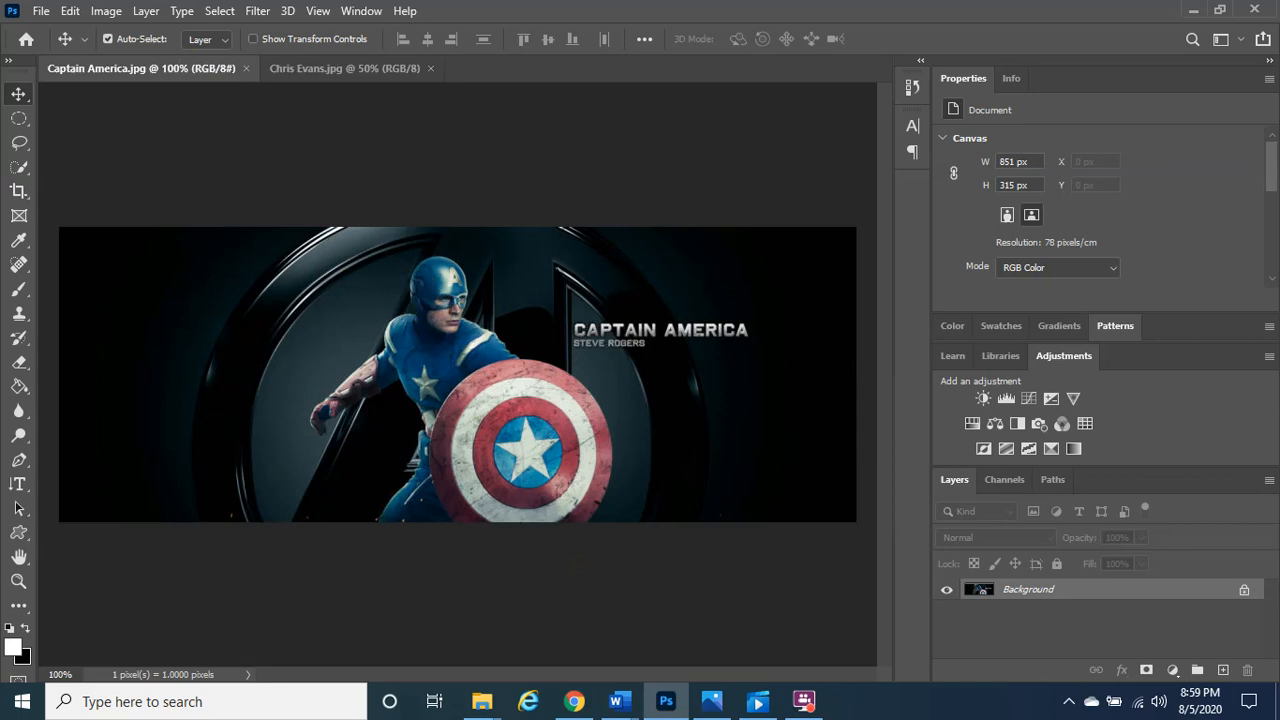
Convert the Background layer of the Captain America image into a regular layer named "Captain America"
{"action": "key", "text": "alt+Tab"}
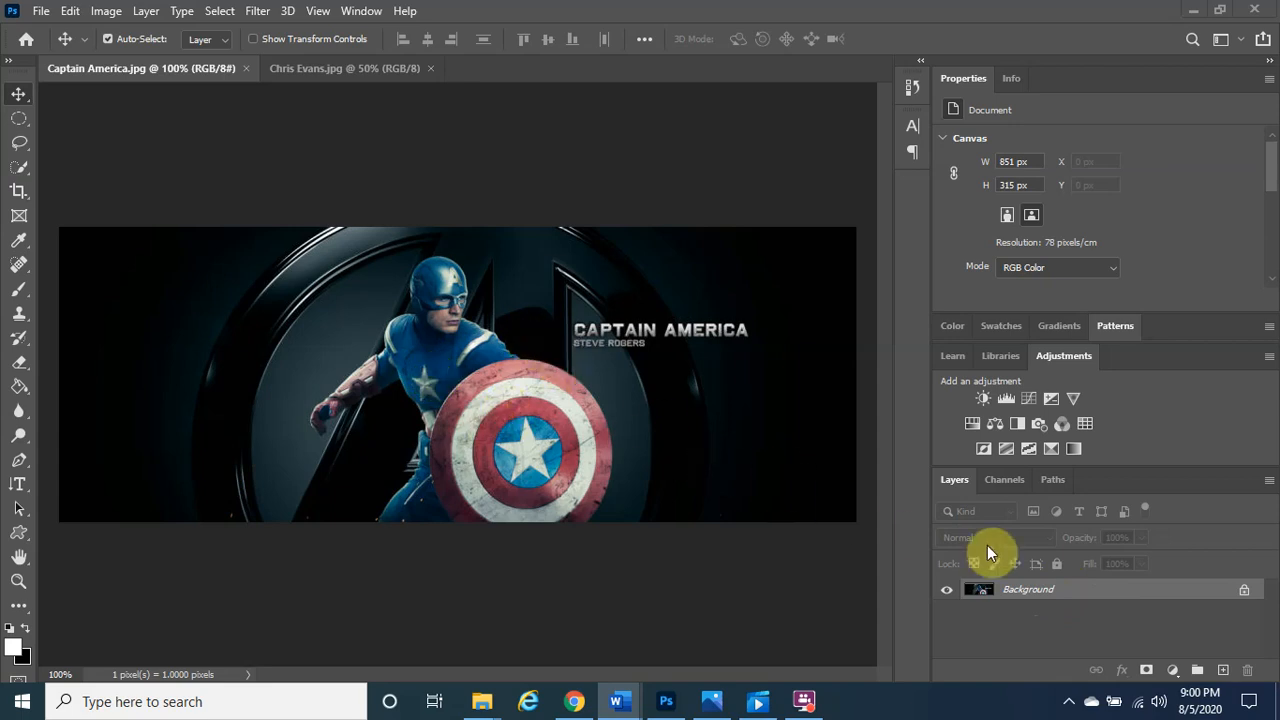
{"action": "left_click", "coordinate": [1026, 589]}
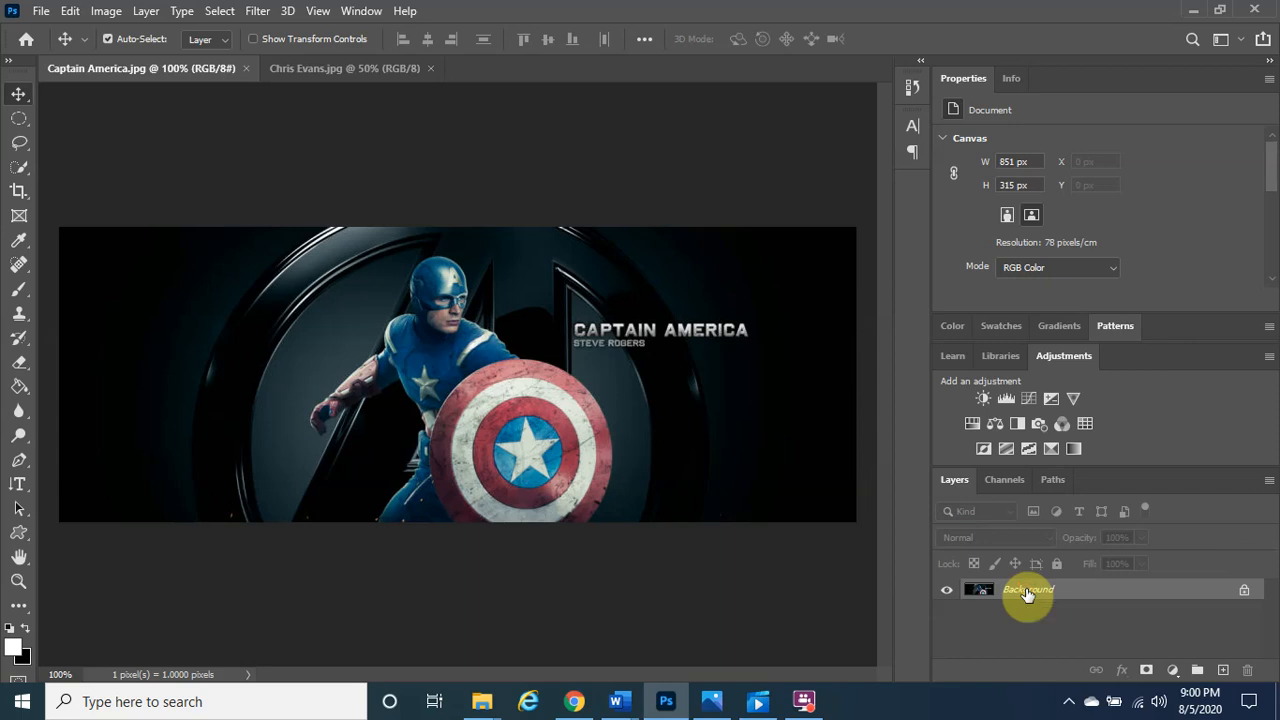
{"action": "double_click", "coordinate": [1026, 590]}
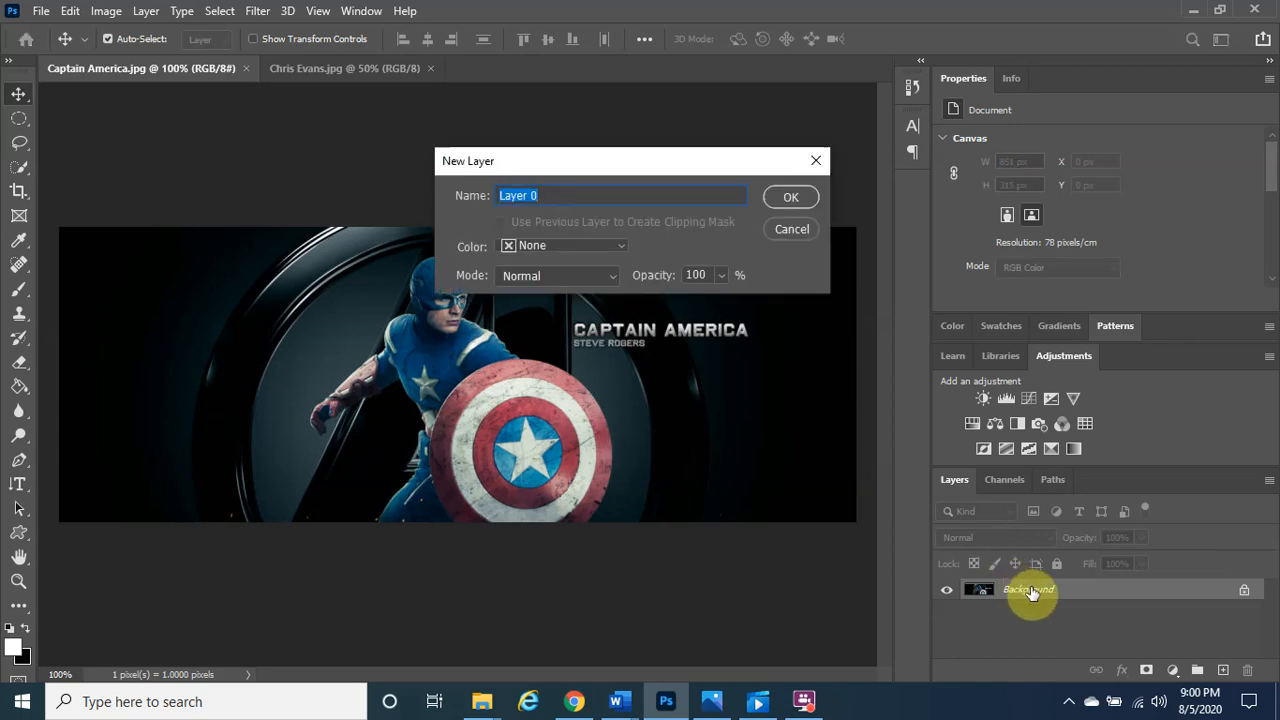
{"action": "double_click", "coordinate": [556, 195]}
{"action": "left_click_drag", "start_coordinate": [431, 196], "coordinate": [409, 196]}
{"action": "type", "text": "Captain America"}
{"action": "left_click", "coordinate": [791, 198]}
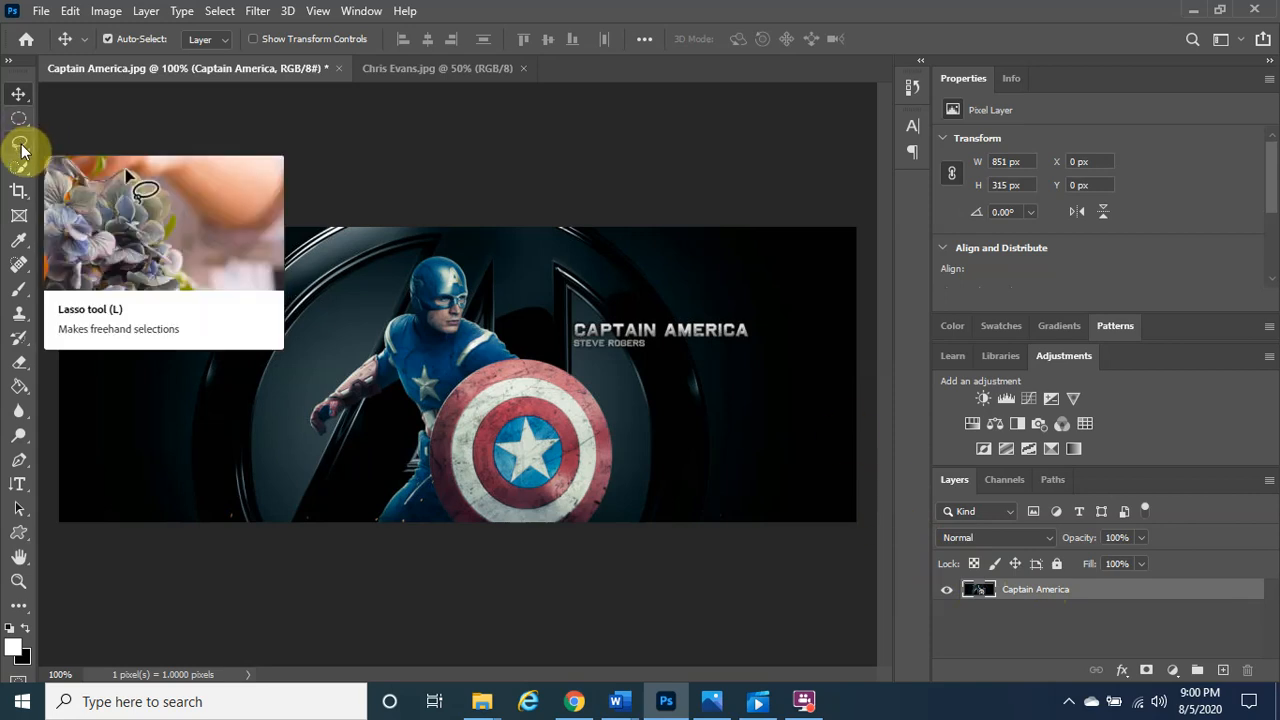
Select the Captain America figure and shield with the Quick Selection tool, using a 26 px brush
{"action": "left_click", "coordinate": [24, 172]}
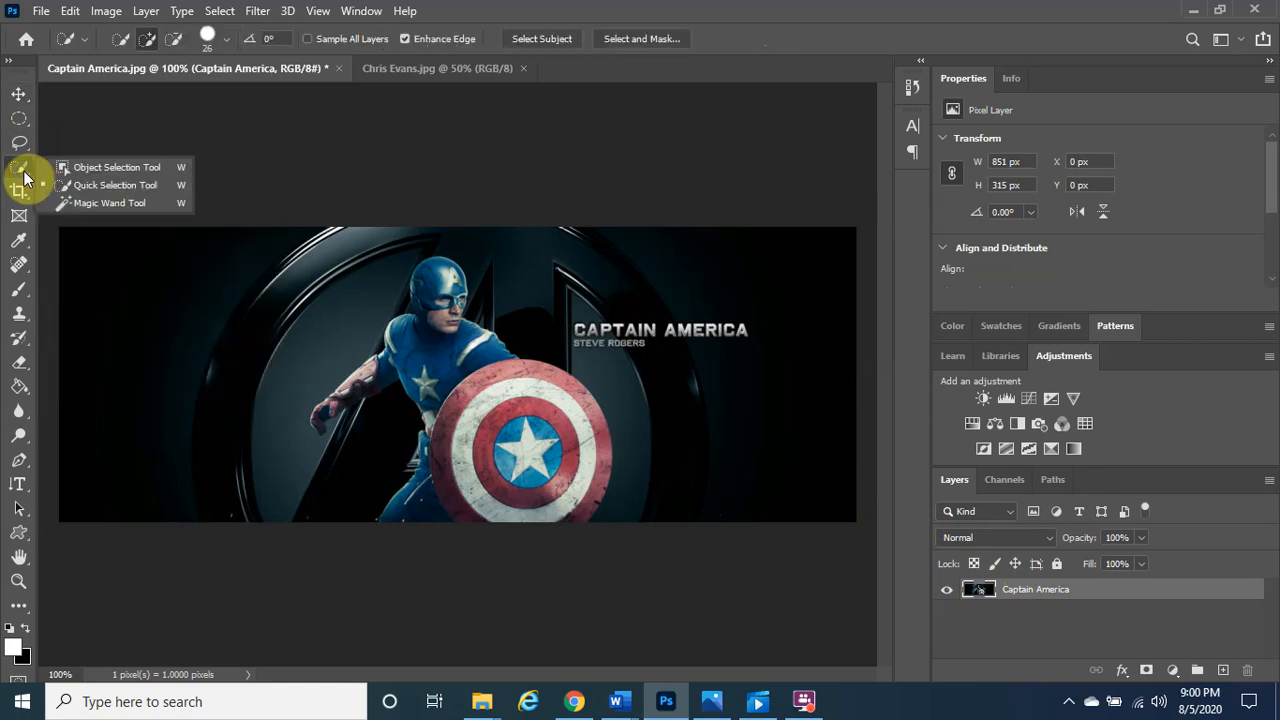
{"action": "left_click", "coordinate": [122, 185]}
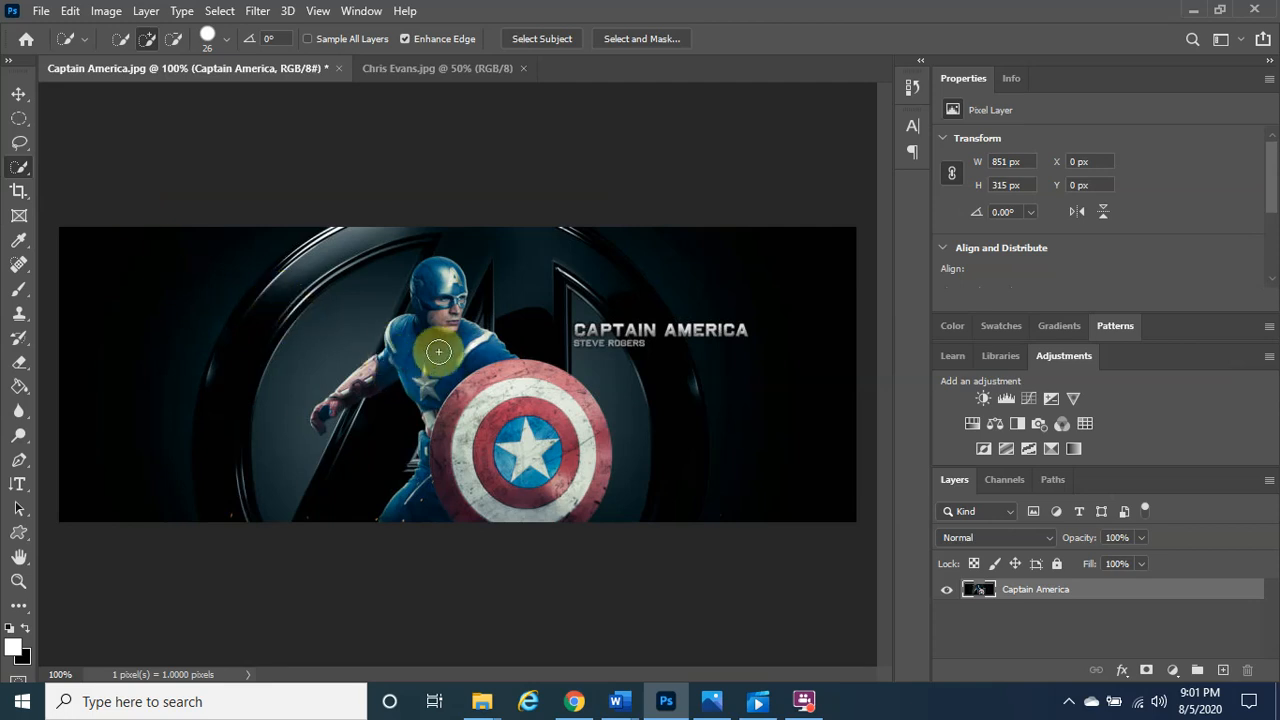
{"action": "left_click", "coordinate": [226, 42]}
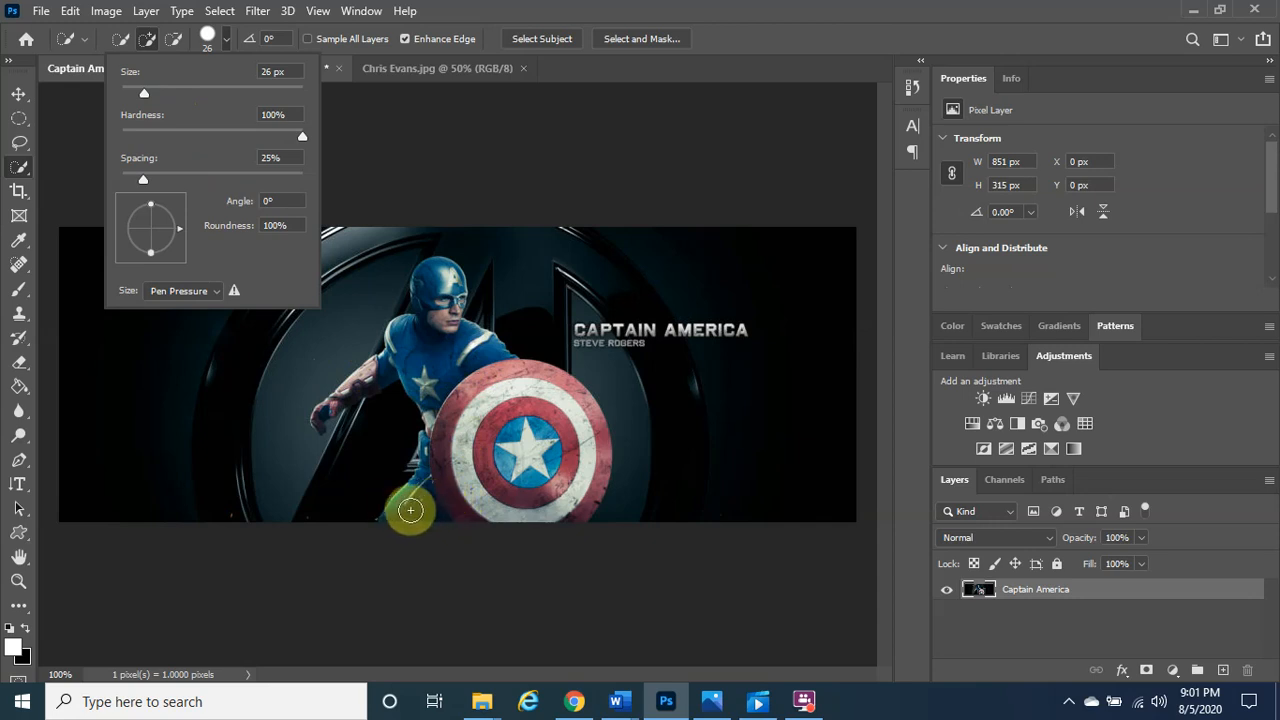
{"action": "left_click", "coordinate": [410, 508]}
{"action": "mouse_move", "coordinate": [409, 509]}
{"action": "left_mouse_down"}
{"action": "mouse_move", "coordinate": [537, 520]}
{"action": "mouse_move", "coordinate": [577, 503]}
{"action": "mouse_move", "coordinate": [525, 440]}
{"action": "mouse_move", "coordinate": [430, 385]}
{"action": "mouse_move", "coordinate": [451, 374]}
{"action": "mouse_move", "coordinate": [425, 318]}
{"action": "mouse_move", "coordinate": [409, 337]}
{"action": "mouse_move", "coordinate": [350, 343]}
{"action": "mouse_move", "coordinate": [366, 370]}
{"action": "mouse_move", "coordinate": [326, 408]}
{"action": "left_mouse_up"}
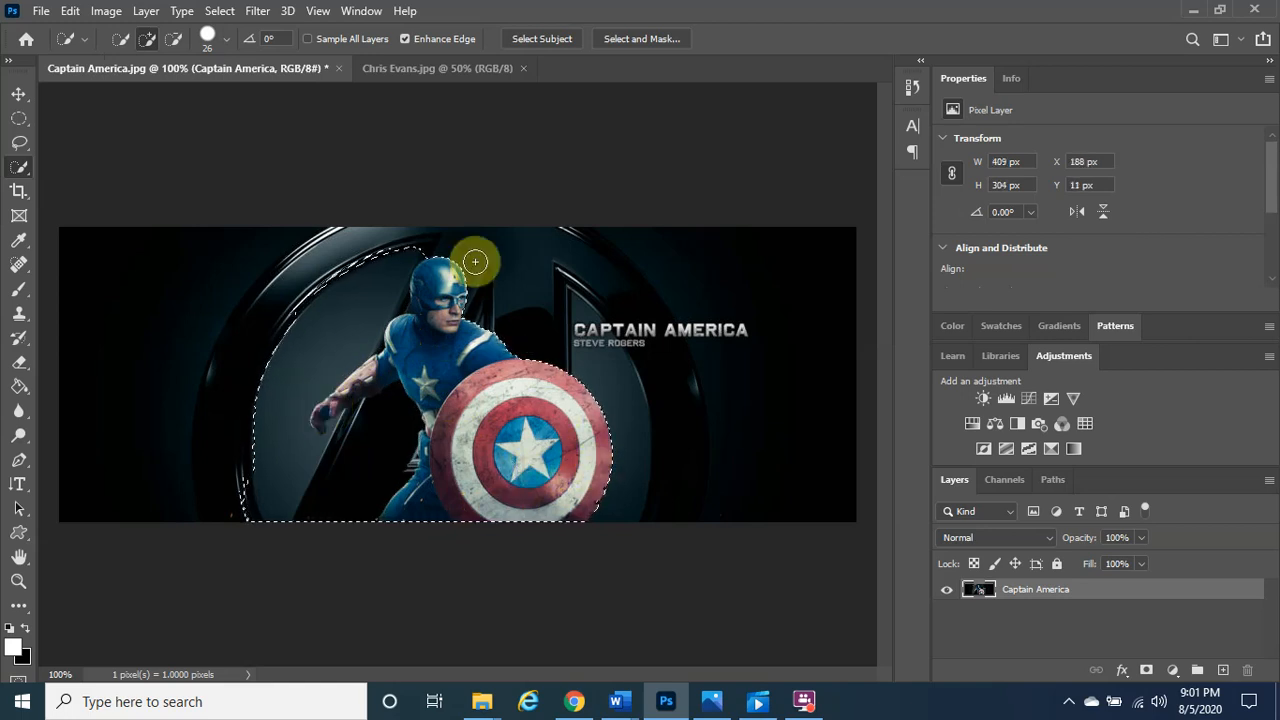
{"action": "left_click_drag", "start_coordinate": [413, 361], "coordinate": [341, 369]}
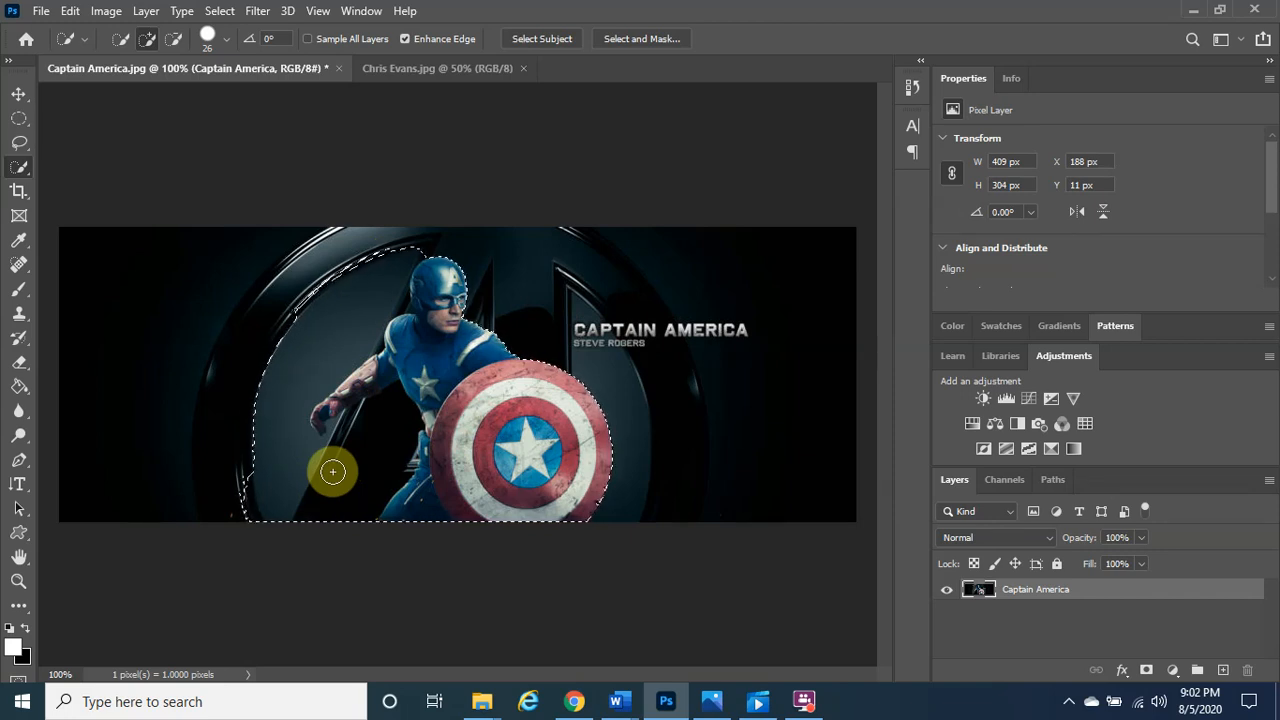
Subtract the background areas around the head, arm and leg so the selection follows the Captain America figure
{"action": "key", "text": "alt"}
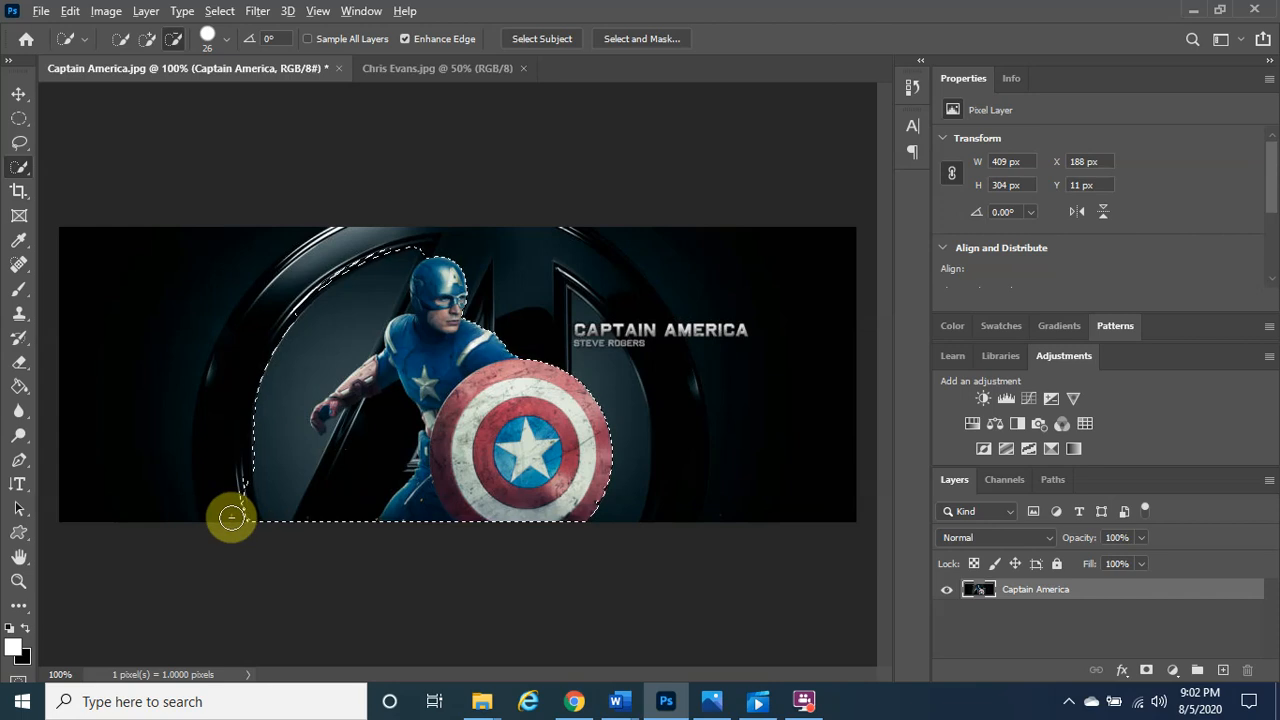
{"action": "left_click_drag", "start_coordinate": [231, 517], "coordinate": [245, 516]}
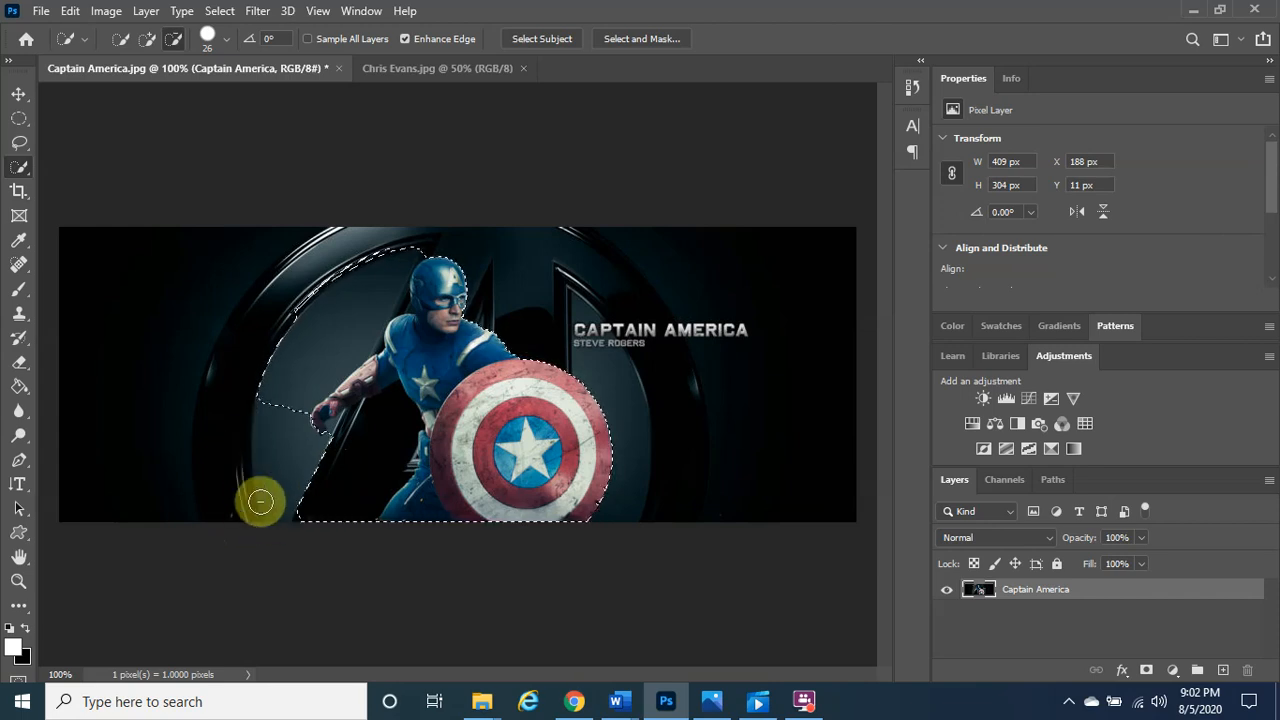
{"action": "left_click_drag", "start_coordinate": [286, 507], "coordinate": [304, 509]}
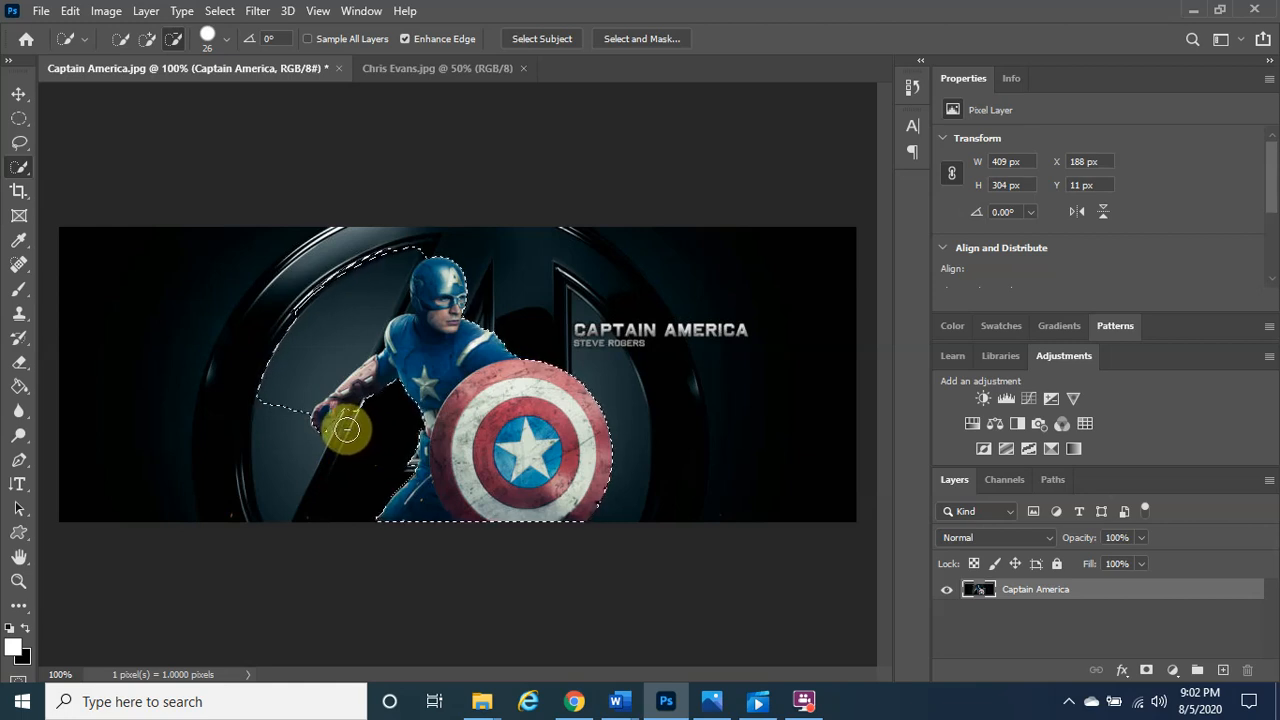
{"action": "left_click_drag", "start_coordinate": [249, 406], "coordinate": [306, 274]}
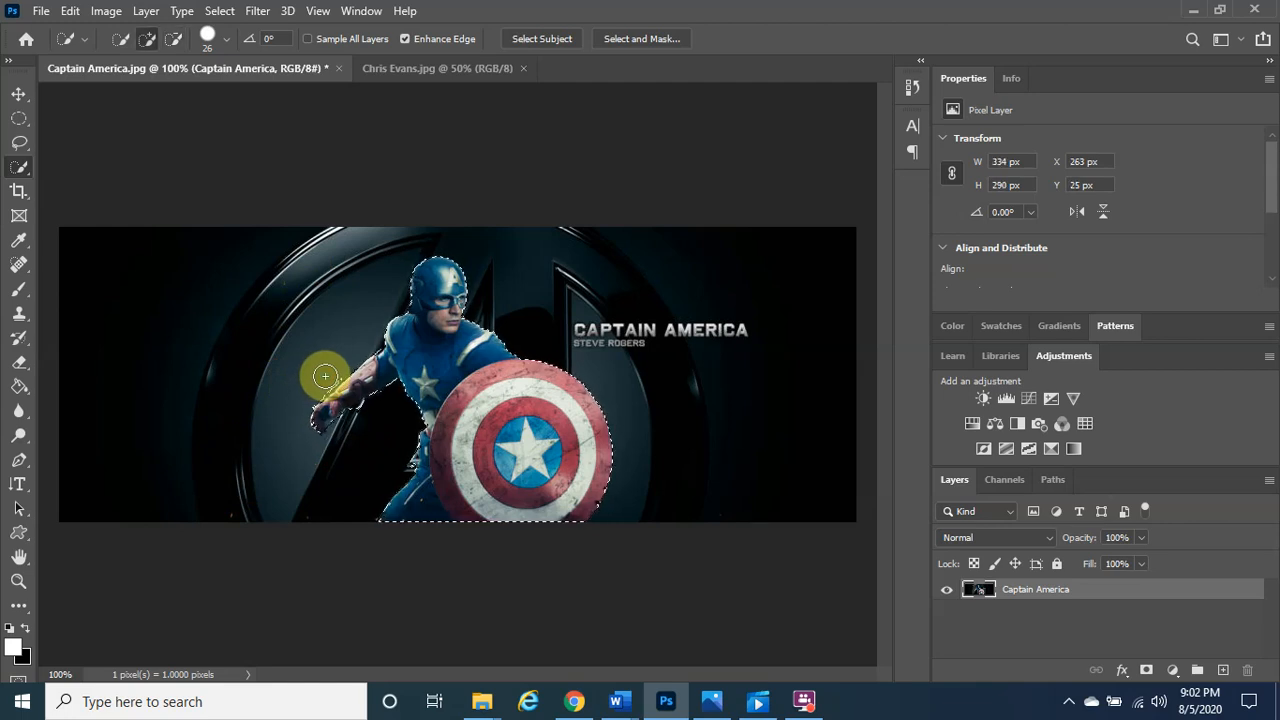
Refine the selection's edge with a 2.0 px radius, smooth 6, feather 3.2 px and contrast 22%
{"action": "key", "text": "alt+Tab"}
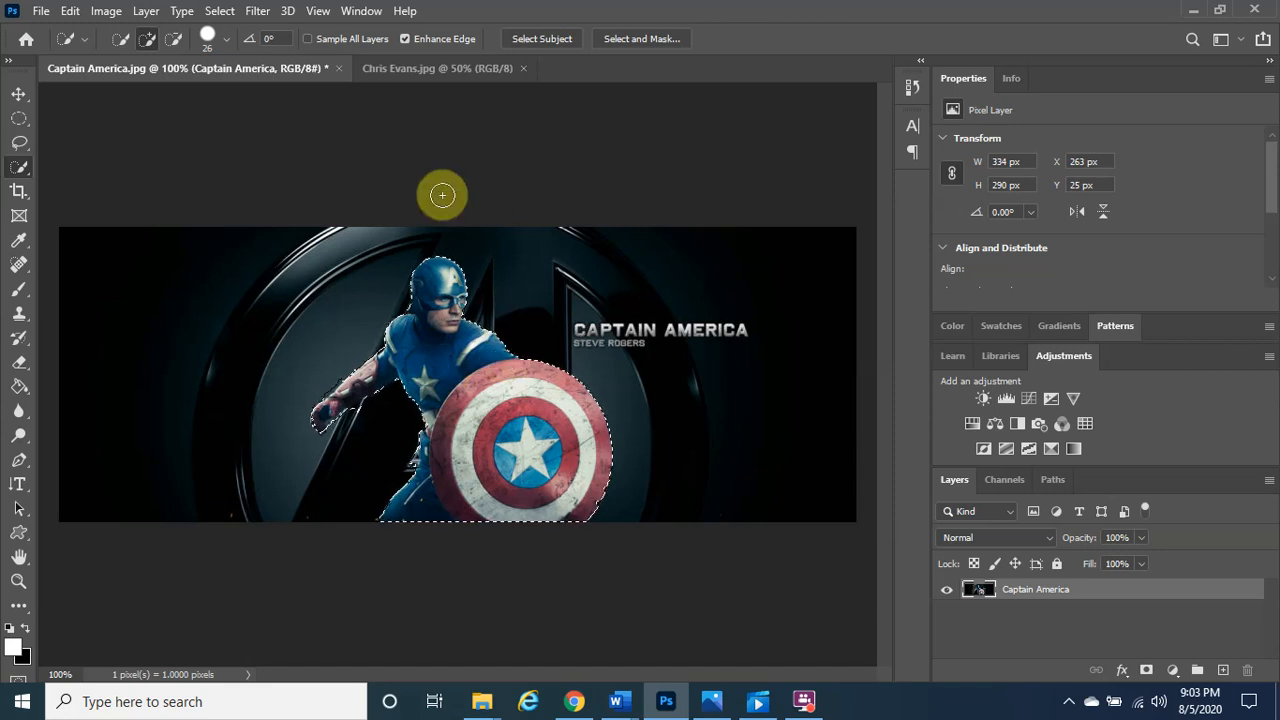
{"action": "left_click", "coordinate": [221, 11]}
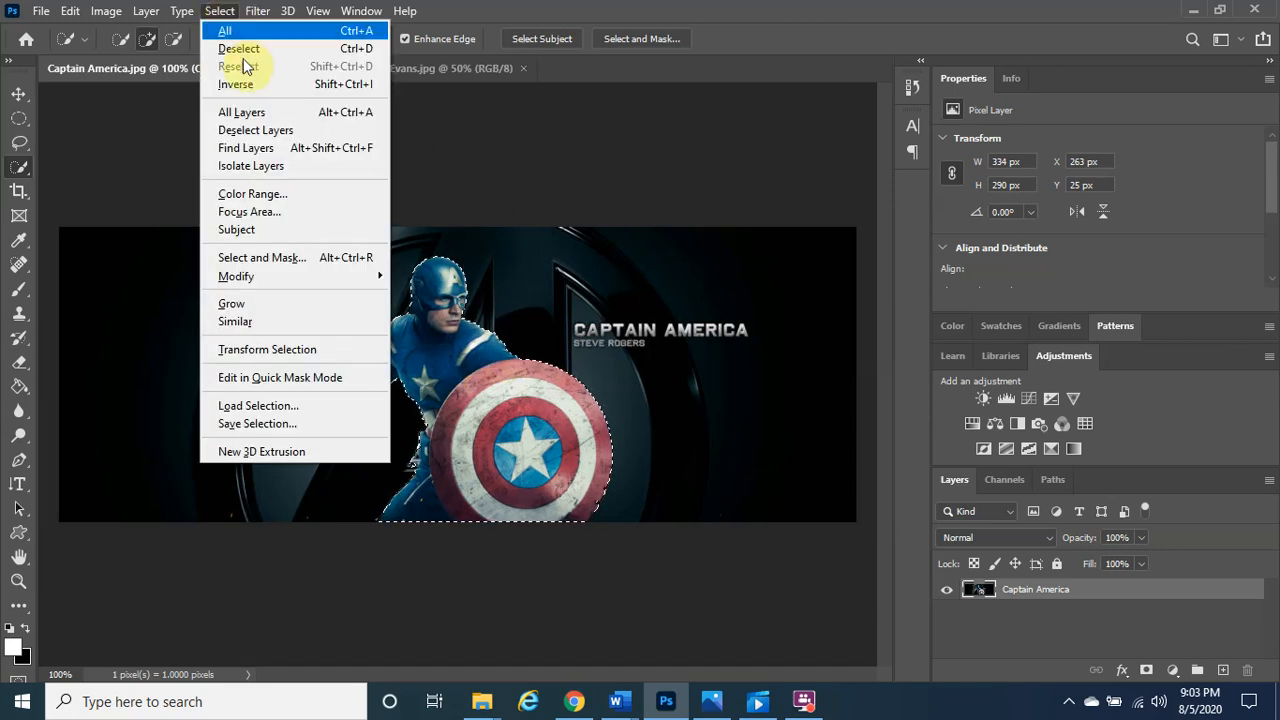
{"action": "left_click", "coordinate": [268, 258], "text": "shift"}
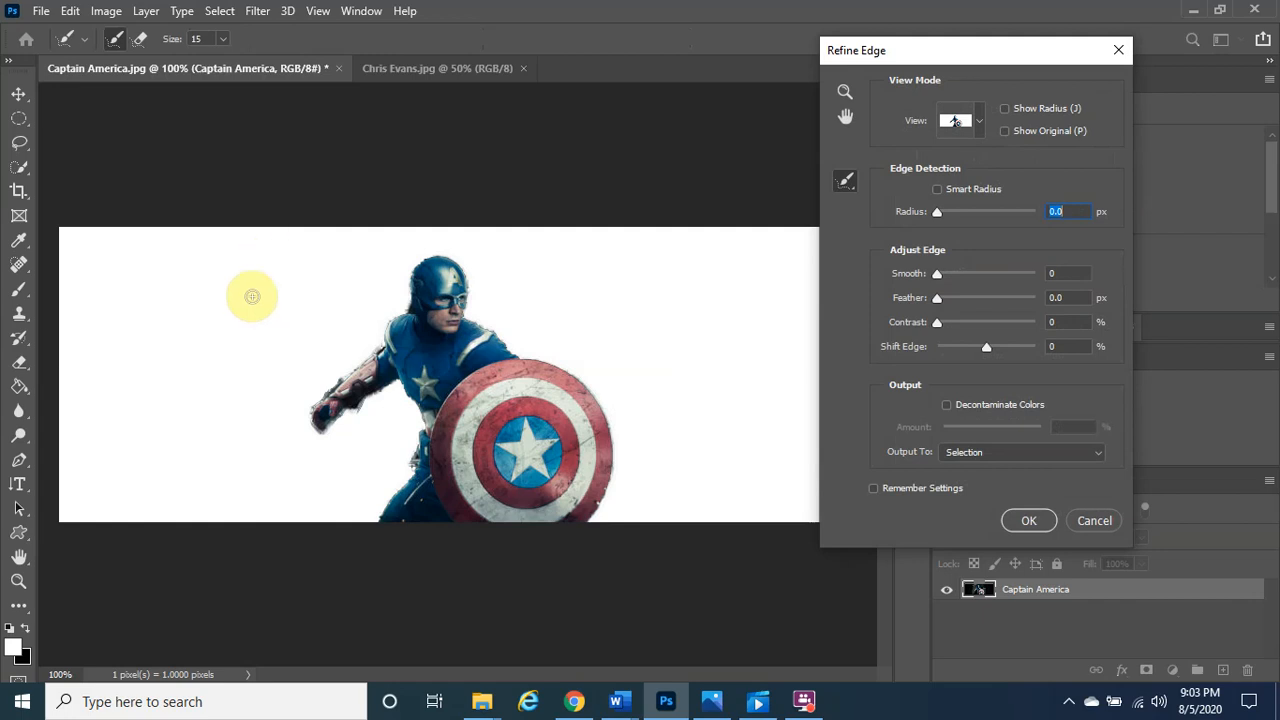
{"action": "left_click_drag", "start_coordinate": [888, 52], "coordinate": [801, 81]}
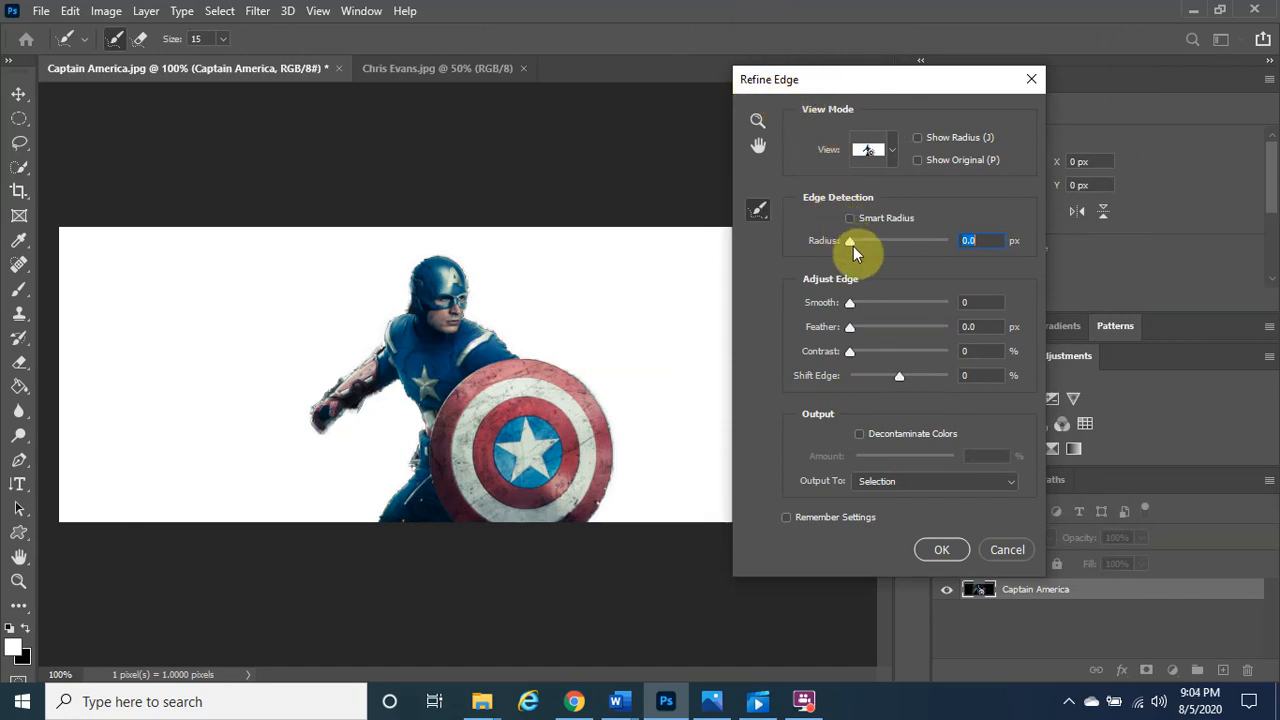
{"action": "mouse_move", "coordinate": [853, 242]}
{"action": "left_mouse_down"}
{"action": "mouse_move", "coordinate": [868, 241]}
{"action": "mouse_move", "coordinate": [838, 247]}
{"action": "left_mouse_up"}
{"action": "left_click_drag", "start_coordinate": [851, 242], "coordinate": [964, 256]}
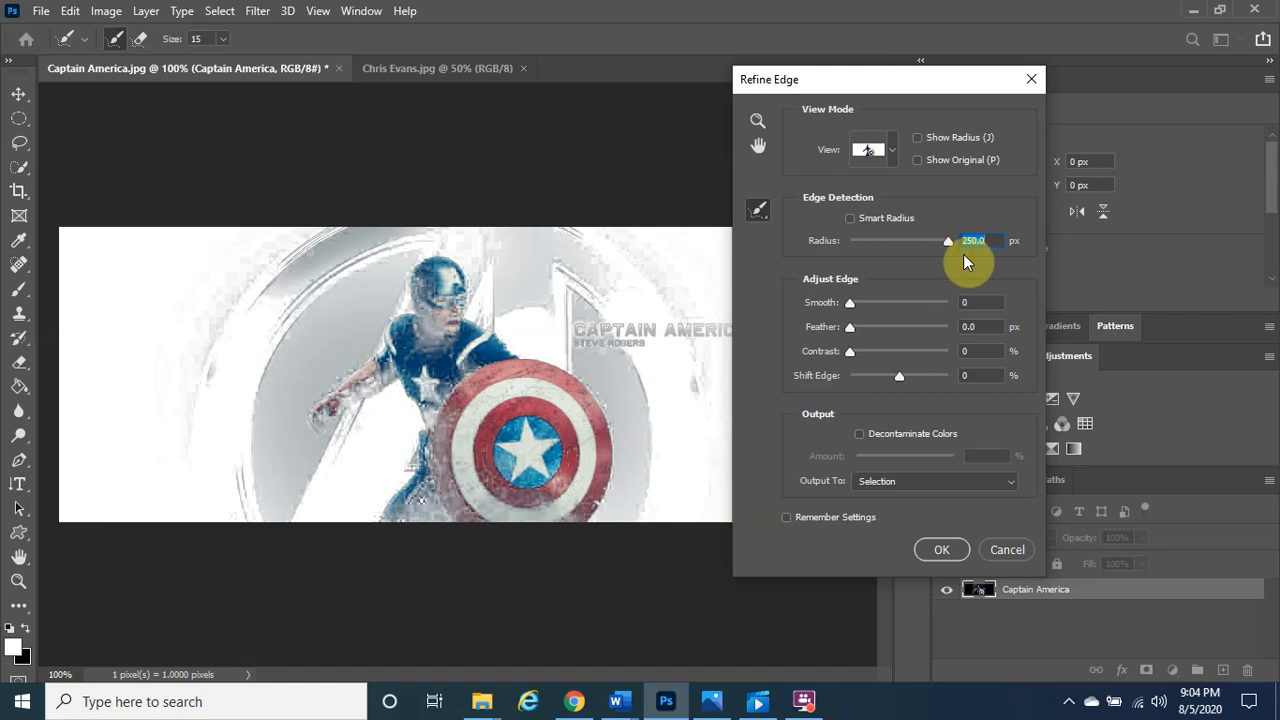
{"action": "left_click_drag", "start_coordinate": [964, 256], "coordinate": [867, 242]}
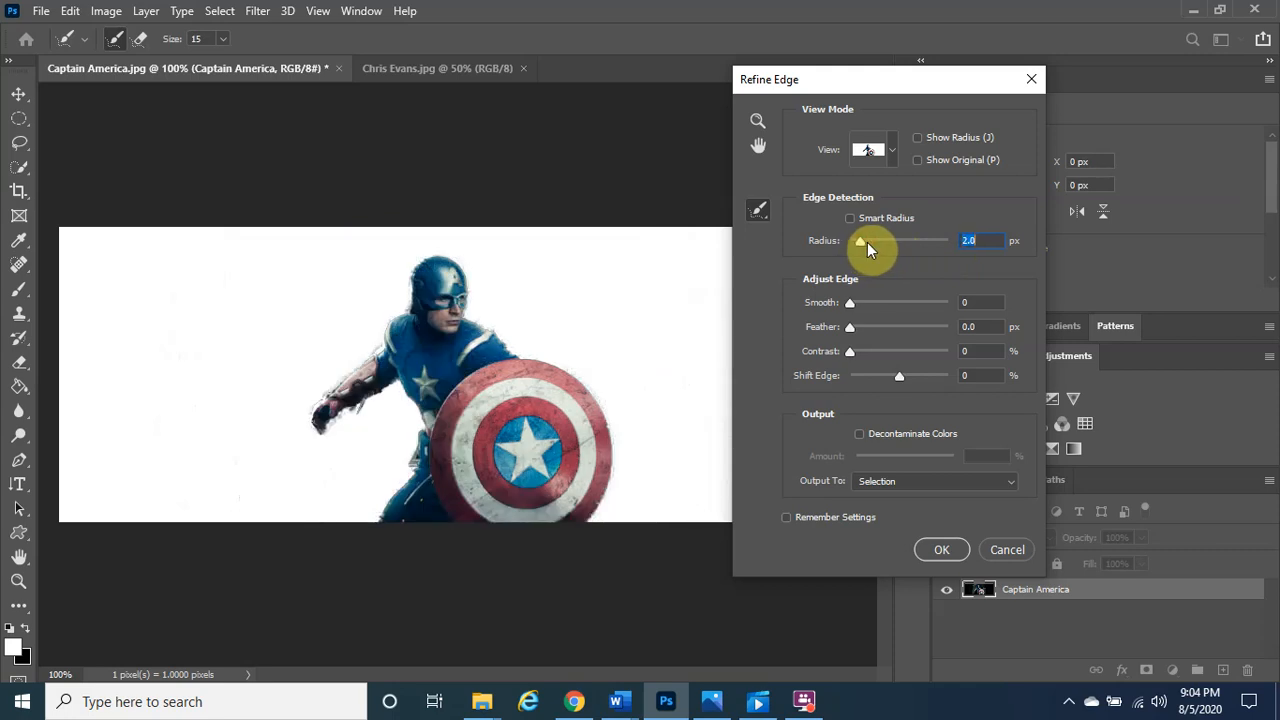
{"action": "left_click_drag", "start_coordinate": [852, 303], "coordinate": [948, 303]}
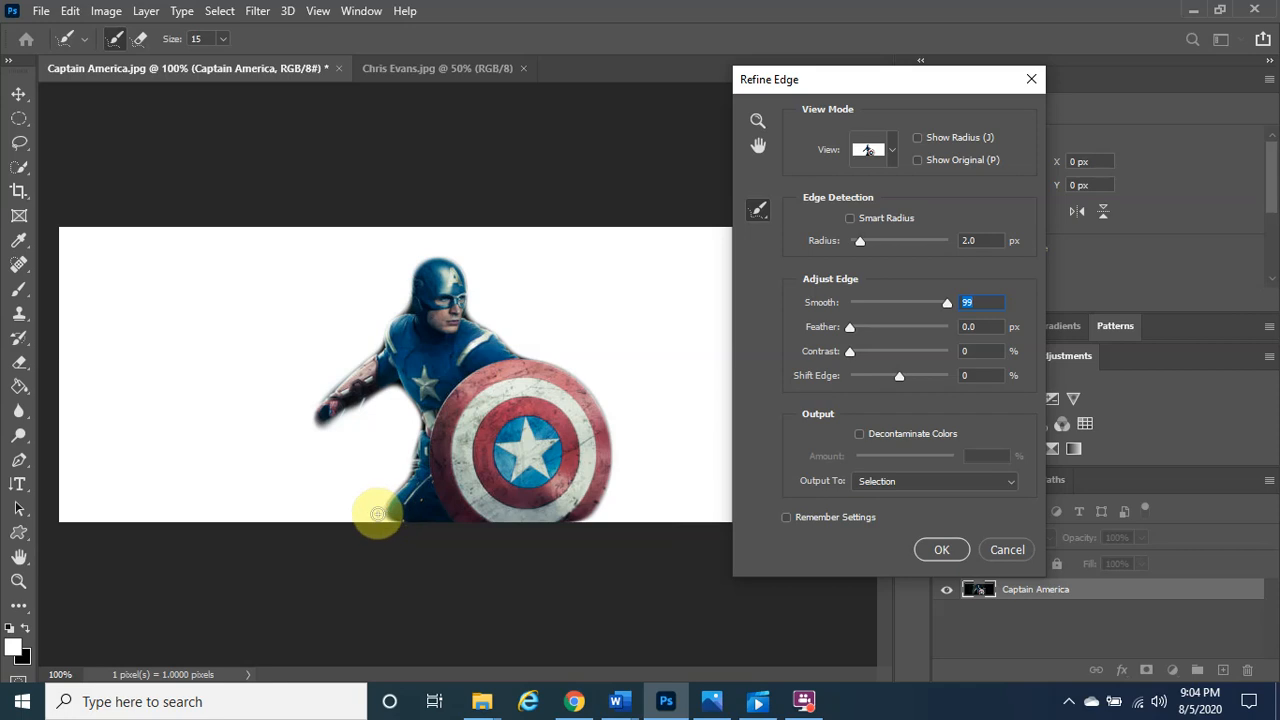
{"action": "left_click_drag", "start_coordinate": [947, 306], "coordinate": [873, 350]}
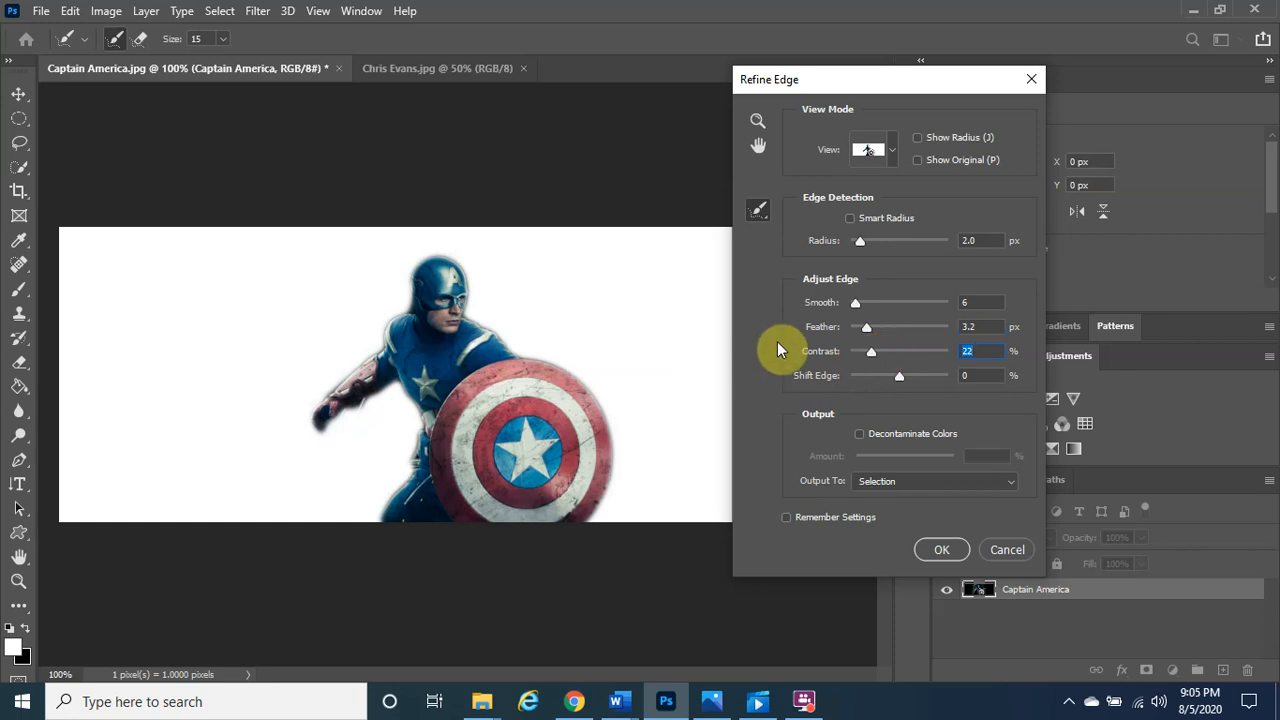
Brush around the figure's outline with the size 15 Refine Radius brush and apply the refined edge to the selection
{"action": "key", "text": "ctrl+plus"}
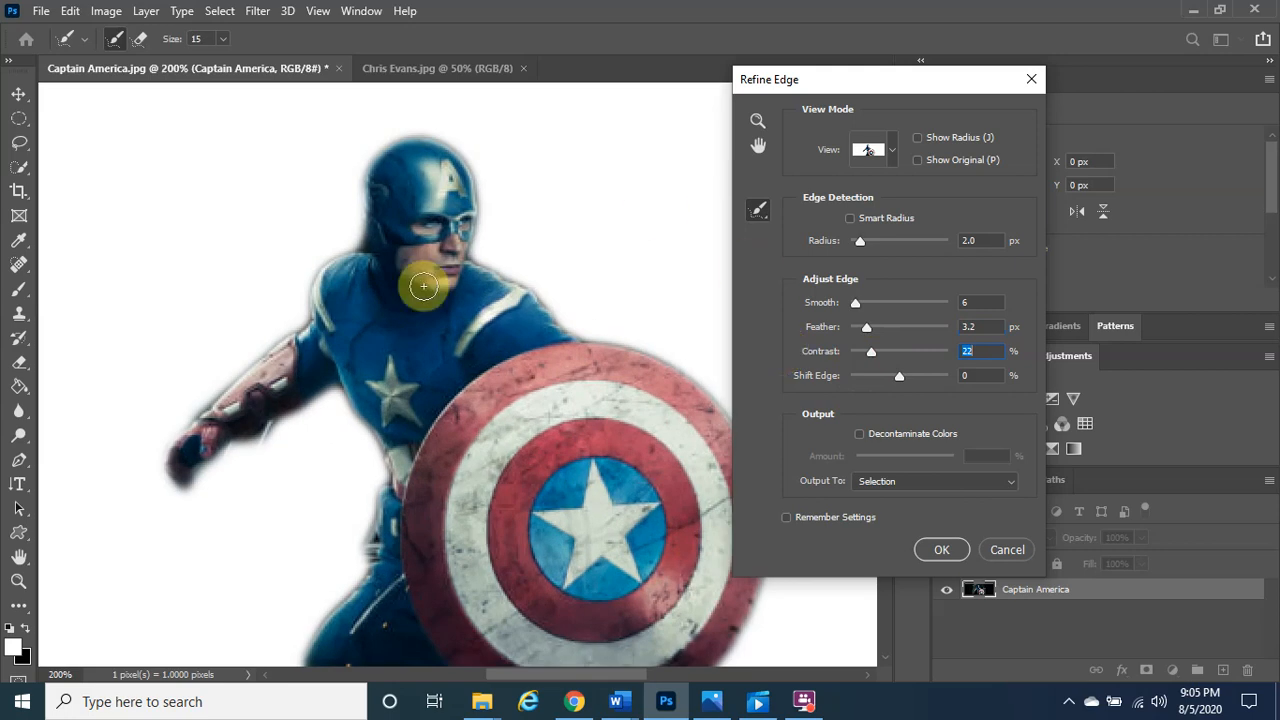
{"action": "left_click_drag", "start_coordinate": [875, 85], "coordinate": [1081, 71]}
{"action": "left_click_drag", "start_coordinate": [884, 295], "coordinate": [884, 308]}
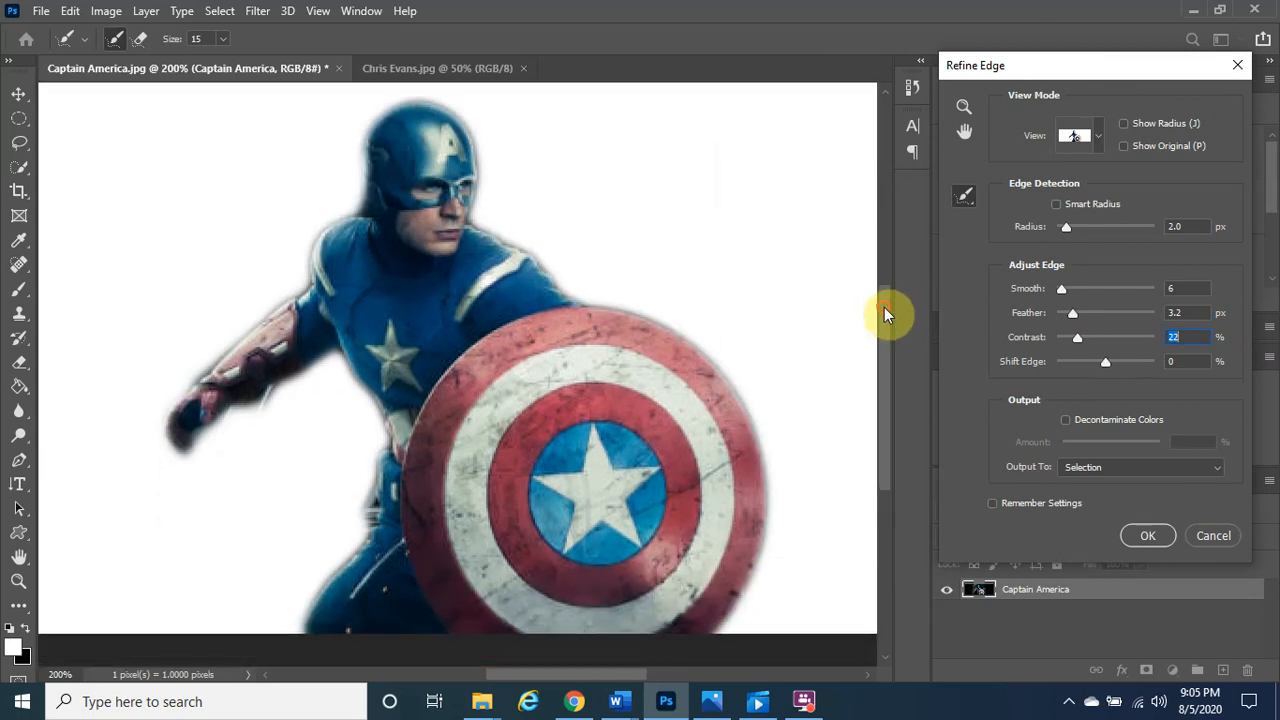
{"action": "left_click_drag", "start_coordinate": [1054, 67], "coordinate": [1024, 73]}
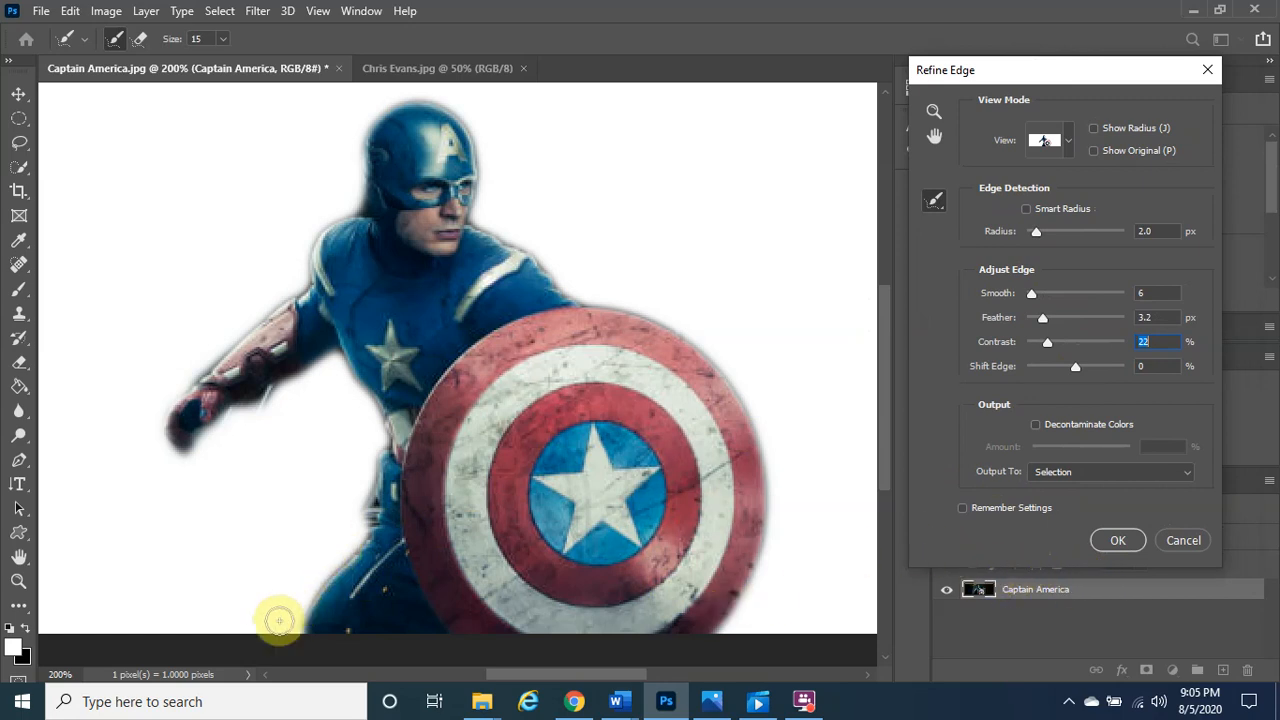
{"action": "mouse_move", "coordinate": [297, 631]}
{"action": "left_mouse_down"}
{"action": "mouse_move", "coordinate": [363, 531]}
{"action": "mouse_move", "coordinate": [374, 418]}
{"action": "mouse_move", "coordinate": [325, 362]}
{"action": "mouse_move", "coordinate": [185, 455]}
{"action": "mouse_move", "coordinate": [172, 439]}
{"action": "left_mouse_up"}
{"action": "mouse_move", "coordinate": [165, 414]}
{"action": "left_mouse_down"}
{"action": "mouse_move", "coordinate": [185, 378]}
{"action": "mouse_move", "coordinate": [305, 281]}
{"action": "mouse_move", "coordinate": [310, 240]}
{"action": "mouse_move", "coordinate": [330, 212]}
{"action": "mouse_move", "coordinate": [338, 224]}
{"action": "mouse_move", "coordinate": [332, 205]}
{"action": "mouse_move", "coordinate": [371, 151]}
{"action": "mouse_move", "coordinate": [371, 109]}
{"action": "mouse_move", "coordinate": [355, 181]}
{"action": "mouse_move", "coordinate": [369, 114]}
{"action": "mouse_move", "coordinate": [434, 97]}
{"action": "mouse_move", "coordinate": [469, 126]}
{"action": "mouse_move", "coordinate": [484, 174]}
{"action": "mouse_move", "coordinate": [471, 206]}
{"action": "mouse_move", "coordinate": [575, 289]}
{"action": "mouse_move", "coordinate": [477, 200]}
{"action": "mouse_move", "coordinate": [557, 286]}
{"action": "mouse_move", "coordinate": [649, 312]}
{"action": "mouse_move", "coordinate": [711, 349]}
{"action": "mouse_move", "coordinate": [746, 400]}
{"action": "mouse_move", "coordinate": [762, 503]}
{"action": "mouse_move", "coordinate": [743, 449]}
{"action": "mouse_move", "coordinate": [735, 472]}
{"action": "mouse_move", "coordinate": [758, 538]}
{"action": "mouse_move", "coordinate": [757, 520]}
{"action": "mouse_move", "coordinate": [757, 577]}
{"action": "mouse_move", "coordinate": [723, 626]}
{"action": "mouse_move", "coordinate": [734, 600]}
{"action": "mouse_move", "coordinate": [766, 591]}
{"action": "mouse_move", "coordinate": [709, 629]}
{"action": "mouse_move", "coordinate": [294, 620]}
{"action": "mouse_move", "coordinate": [297, 610]}
{"action": "mouse_move", "coordinate": [394, 641]}
{"action": "mouse_move", "coordinate": [335, 630]}
{"action": "mouse_move", "coordinate": [630, 658]}
{"action": "mouse_move", "coordinate": [740, 645]}
{"action": "mouse_move", "coordinate": [543, 663]}
{"action": "mouse_move", "coordinate": [290, 636]}
{"action": "mouse_move", "coordinate": [591, 649]}
{"action": "mouse_move", "coordinate": [734, 617]}
{"action": "mouse_move", "coordinate": [771, 458]}
{"action": "left_mouse_up"}
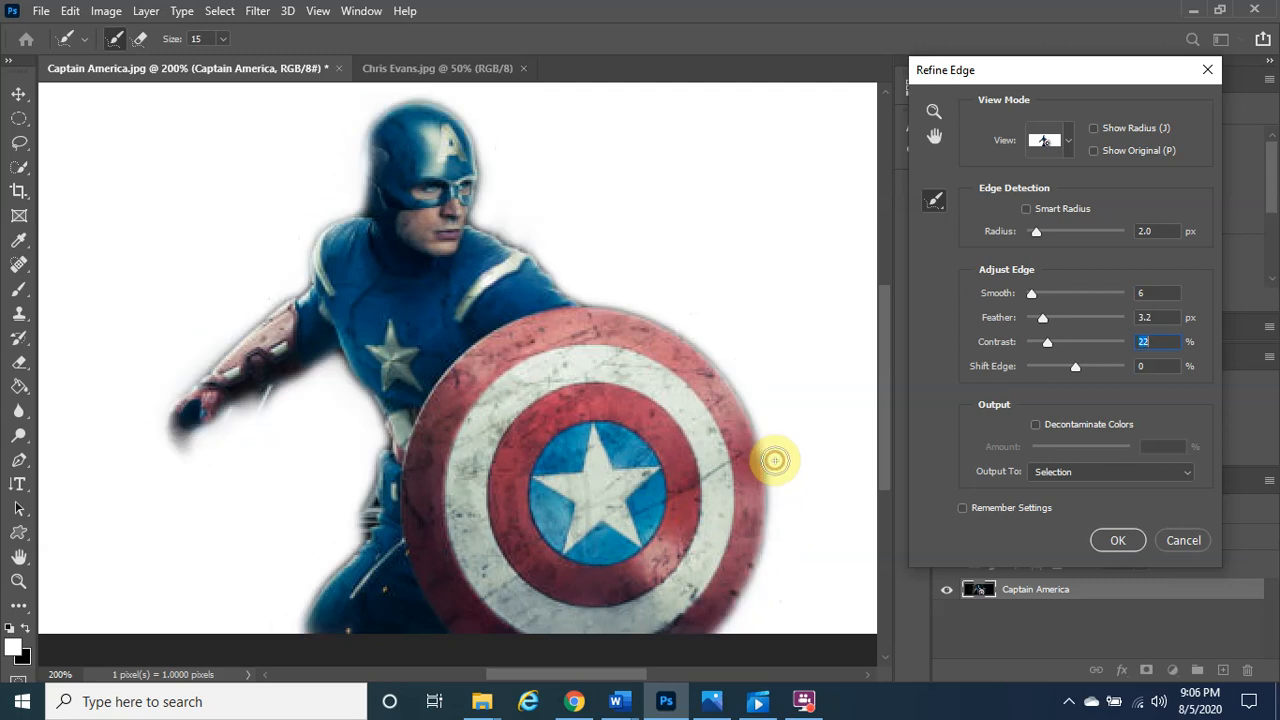
{"action": "left_click", "coordinate": [1120, 541]}
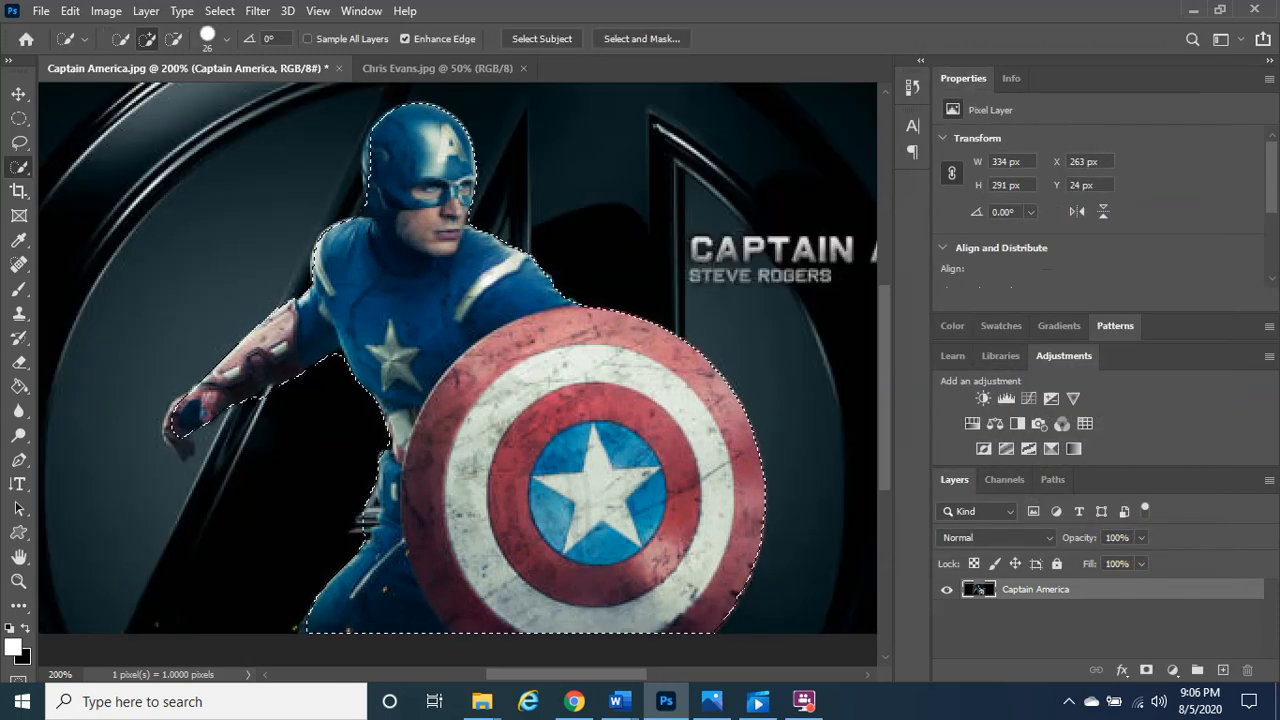
Add a layer mask from the selection to the Captain America layer and switch to the Move tool
{"action": "left_click", "coordinate": [617, 701]}
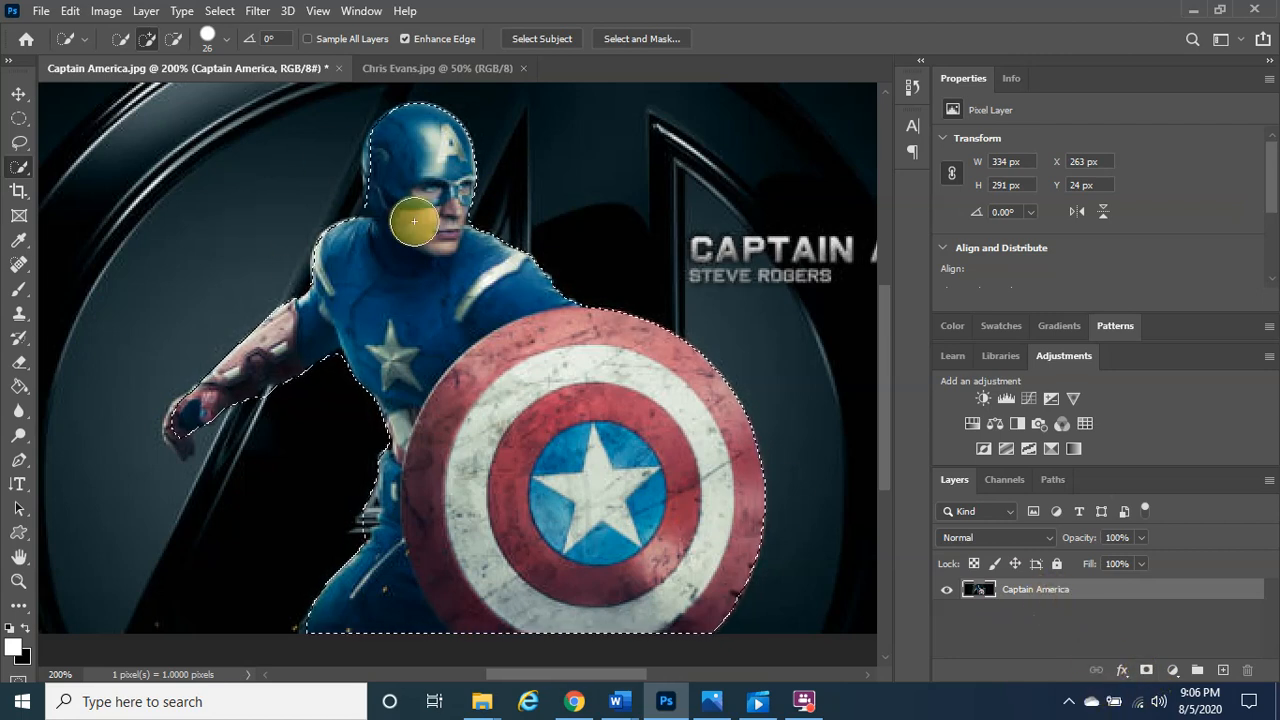
{"action": "left_click", "coordinate": [1146, 672]}
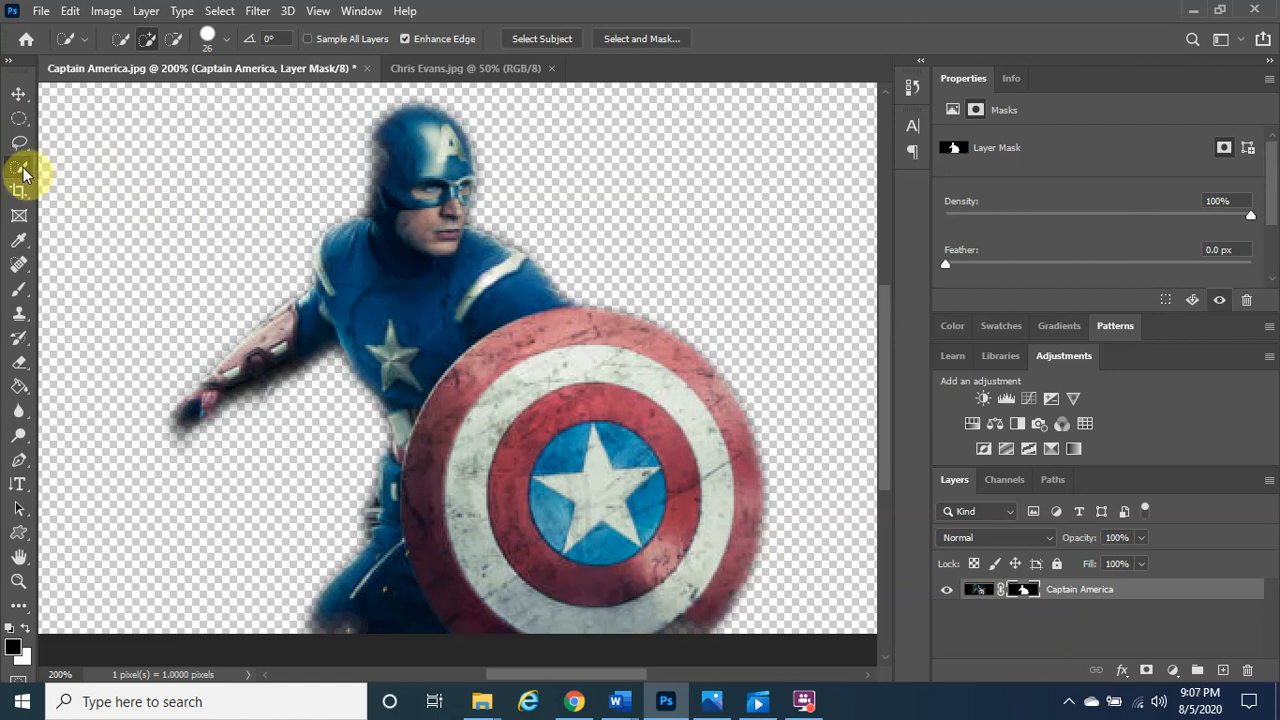
{"action": "left_click", "coordinate": [19, 97]}
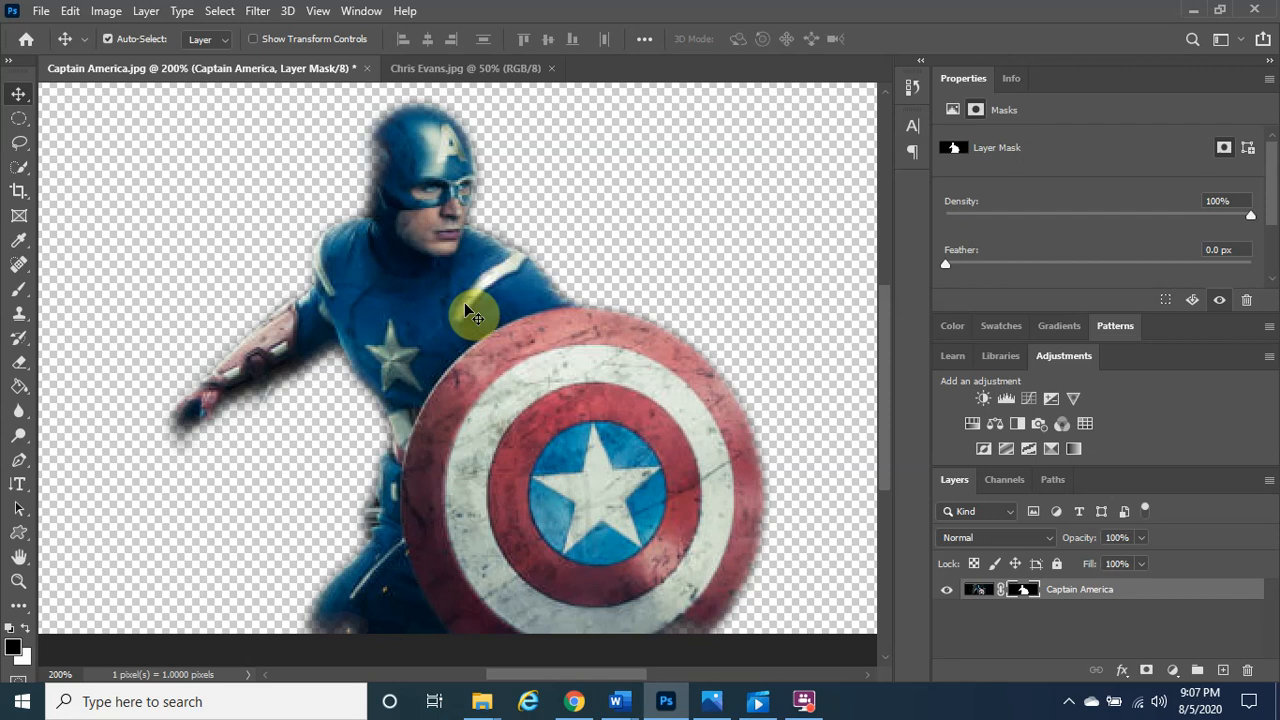
Save the document on the computer as a Photoshop file named "Captain America background removed 2", accepting the format options
{"action": "left_click", "coordinate": [41, 11]}
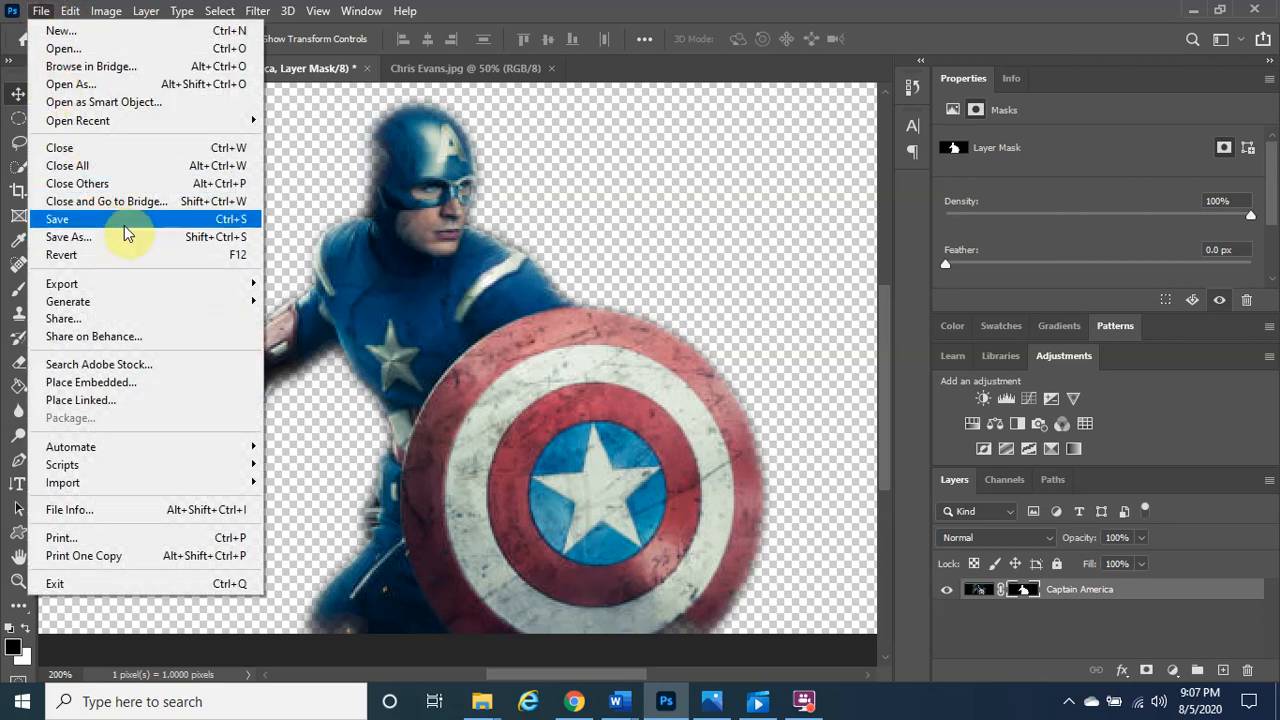
{"action": "left_click", "coordinate": [241, 225]}
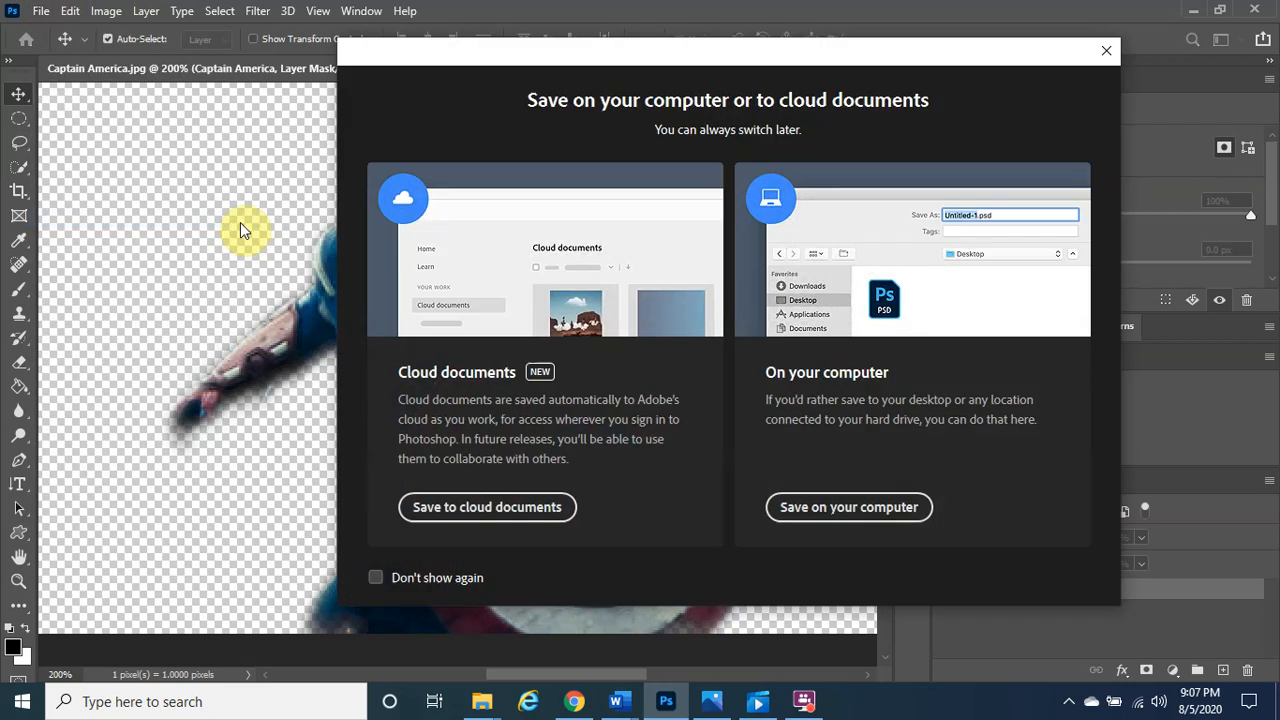
{"action": "left_click", "coordinate": [810, 512]}
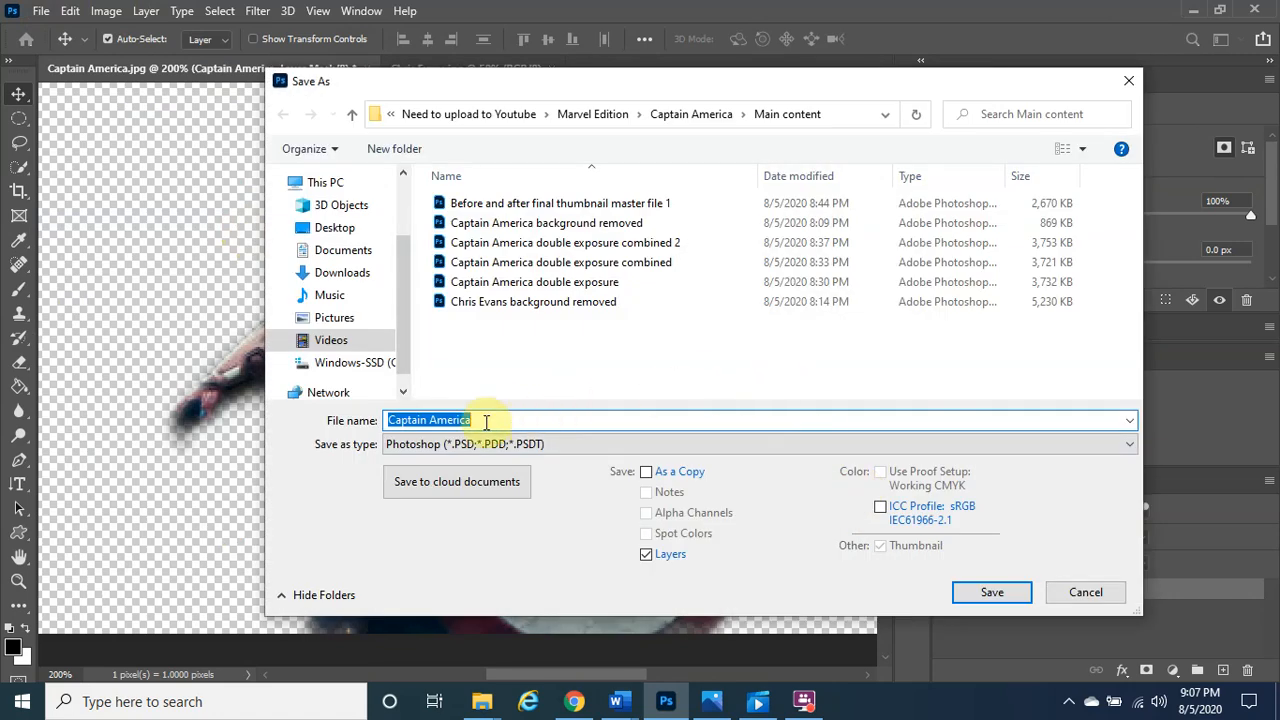
{"action": "left_click", "coordinate": [486, 422]}
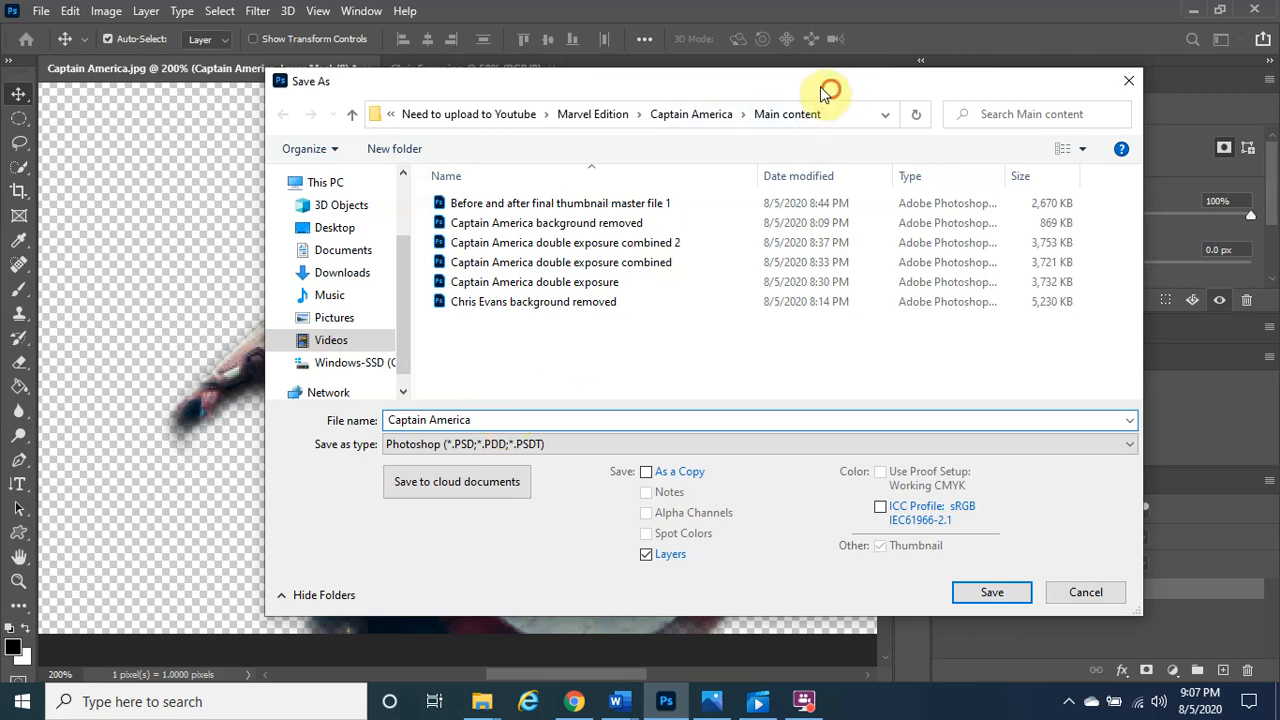
{"action": "left_click_drag", "start_coordinate": [820, 86], "coordinate": [667, 60]}
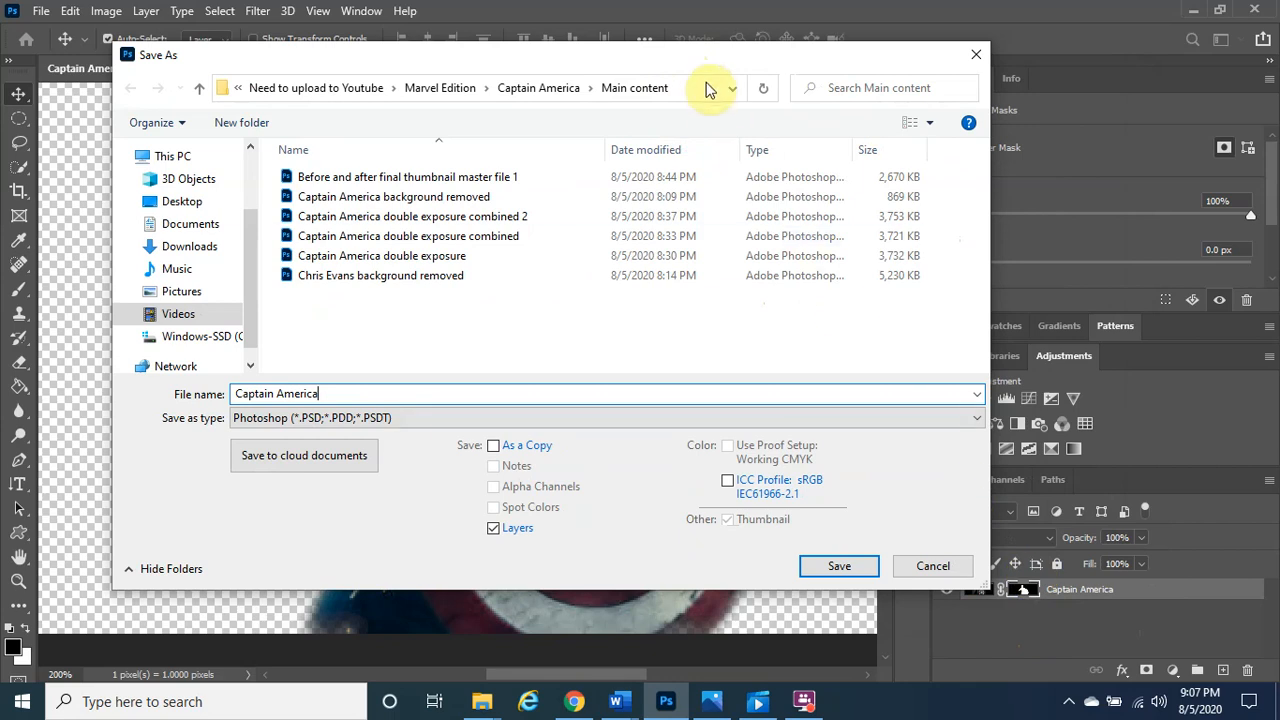
{"action": "left_click_drag", "start_coordinate": [710, 76], "coordinate": [843, 73]}
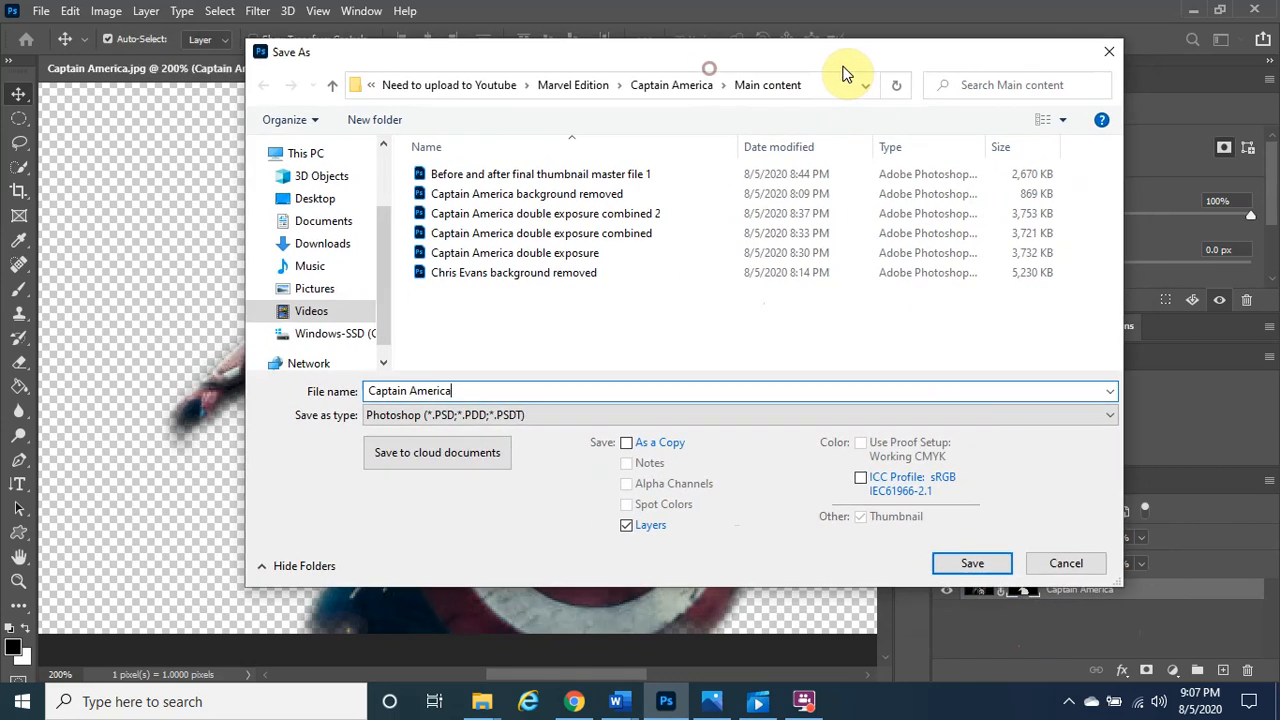
{"action": "left_click", "coordinate": [520, 391]}
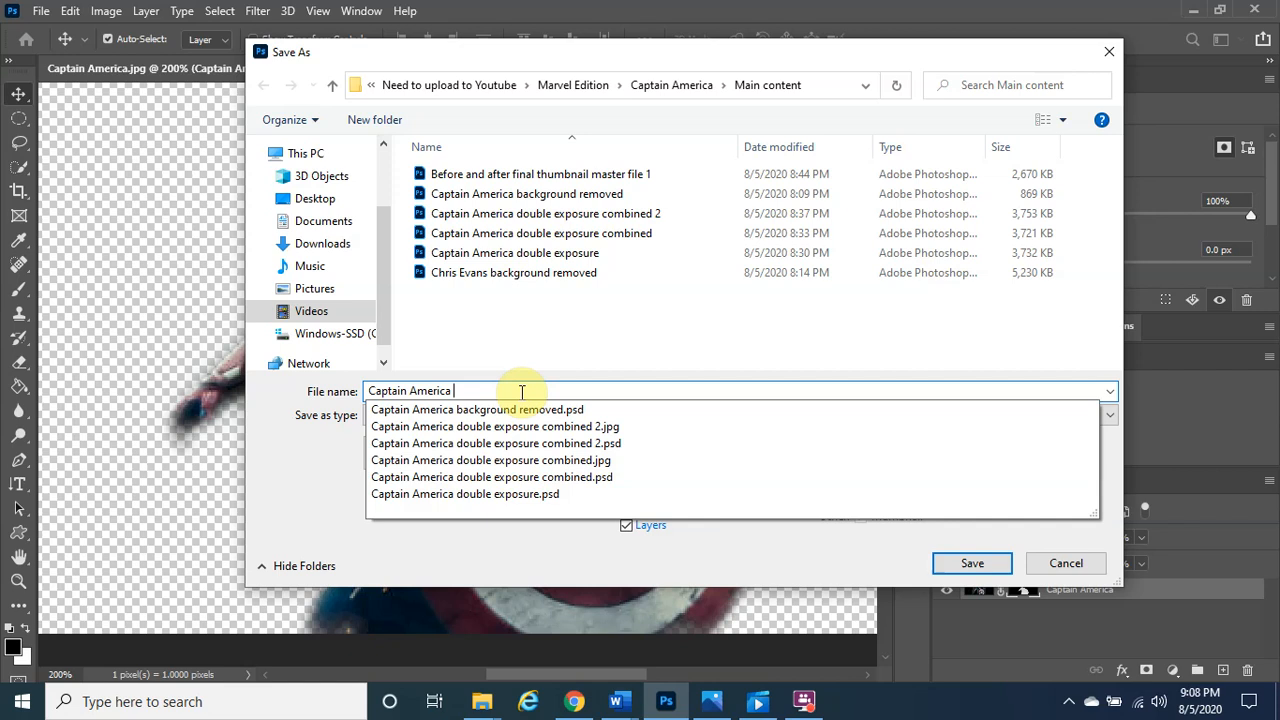
{"action": "type", "text": "back"}
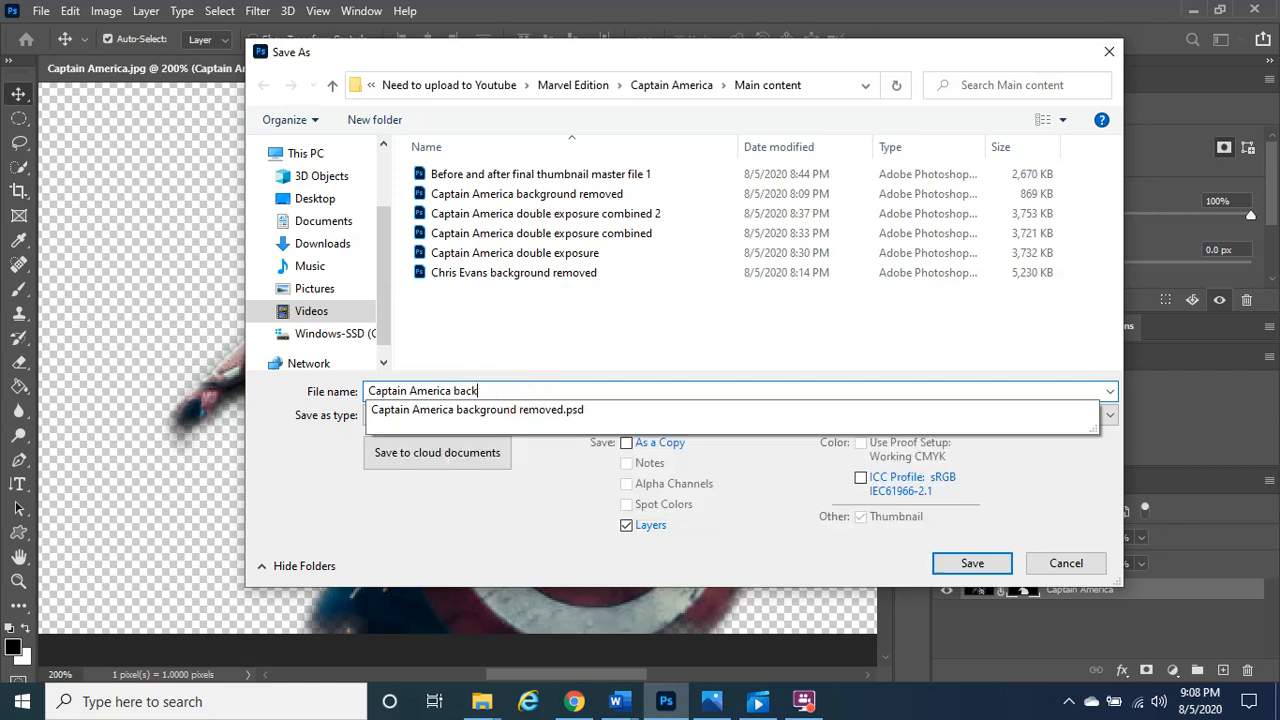
{"action": "type", "text": "ground removed 2"}
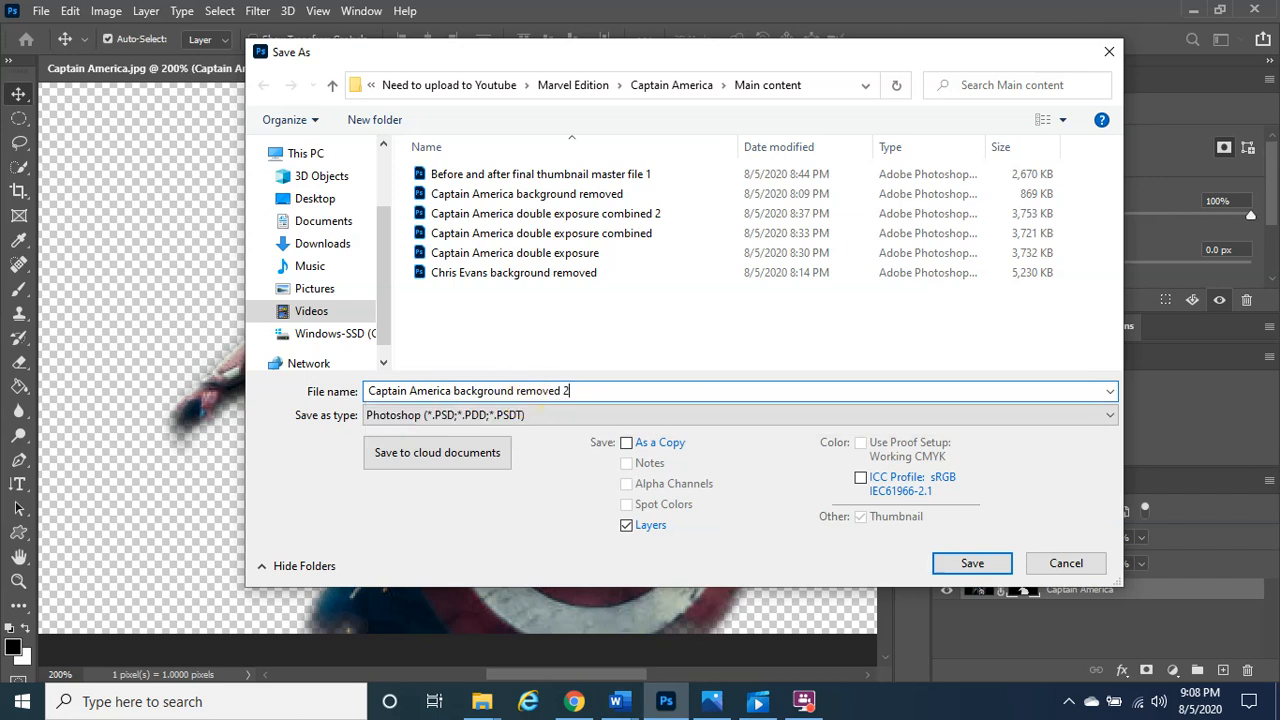
{"action": "left_click", "coordinate": [971, 562]}
{"action": "left_click", "coordinate": [833, 188]}
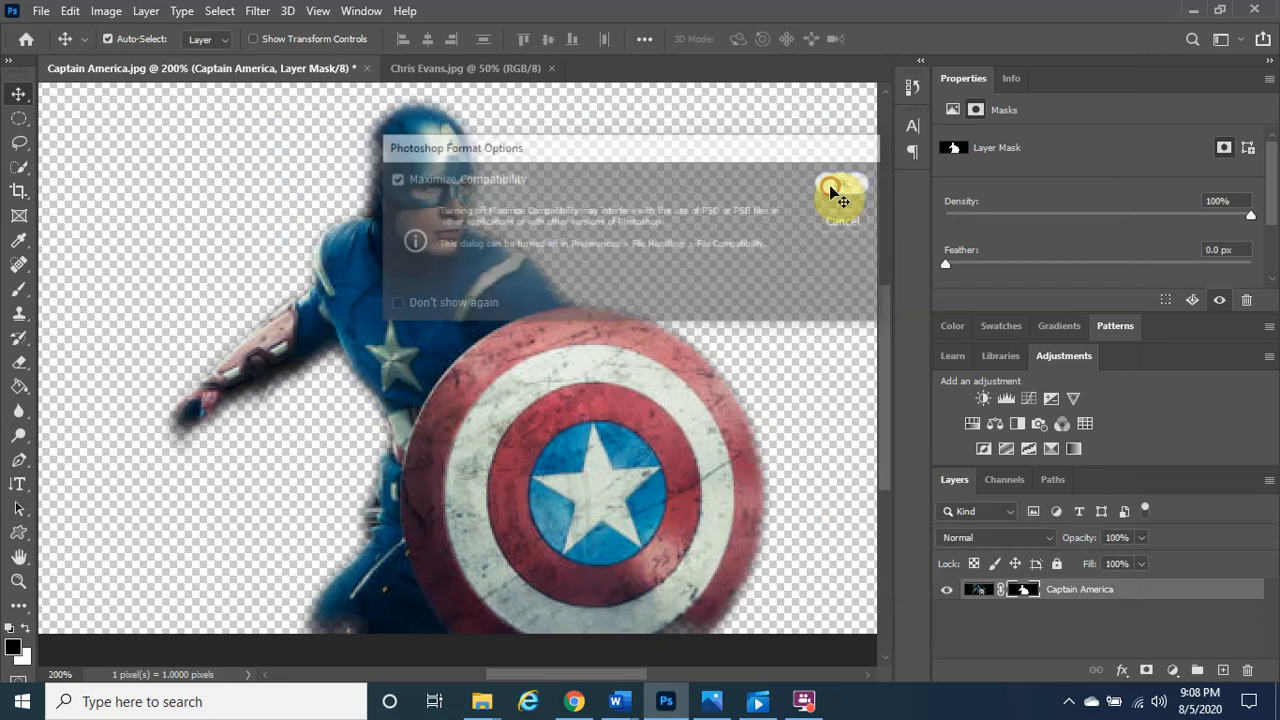
Convert the Background layer of the Chris Evans image into a regular layer named "Chris Evans"
{"action": "left_click", "coordinate": [616, 701]}
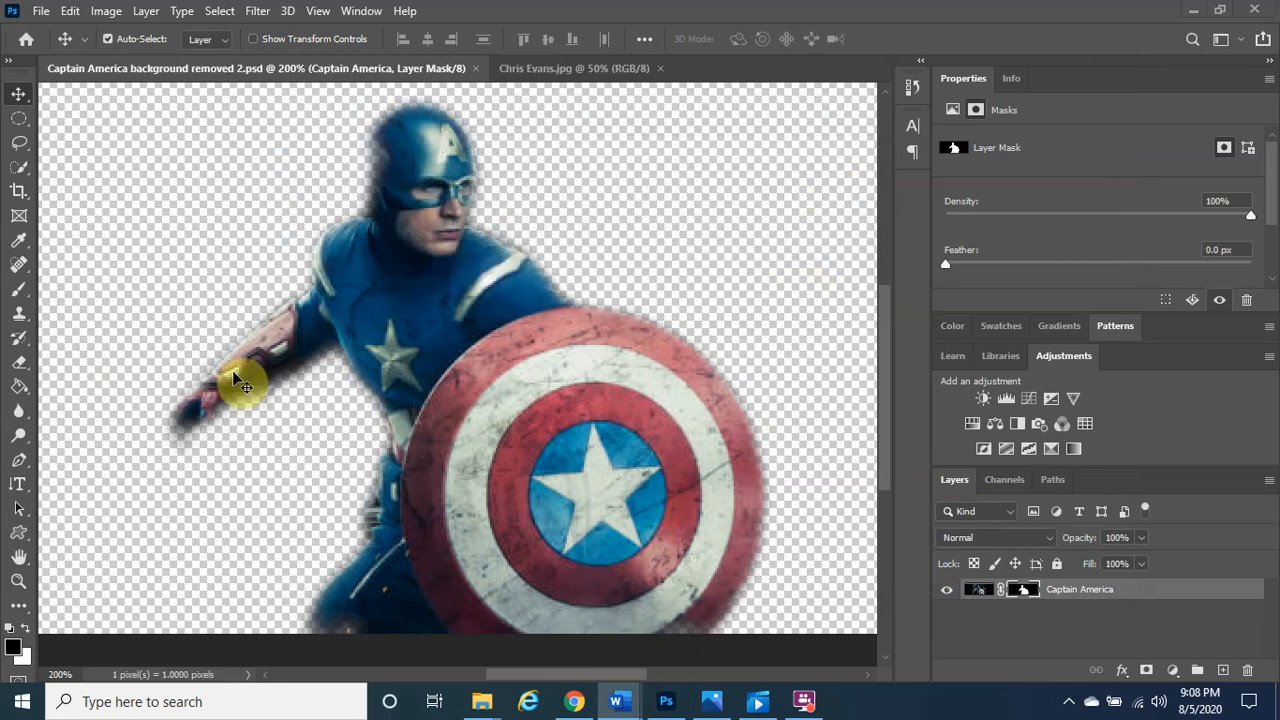
{"action": "left_click", "coordinate": [564, 69]}
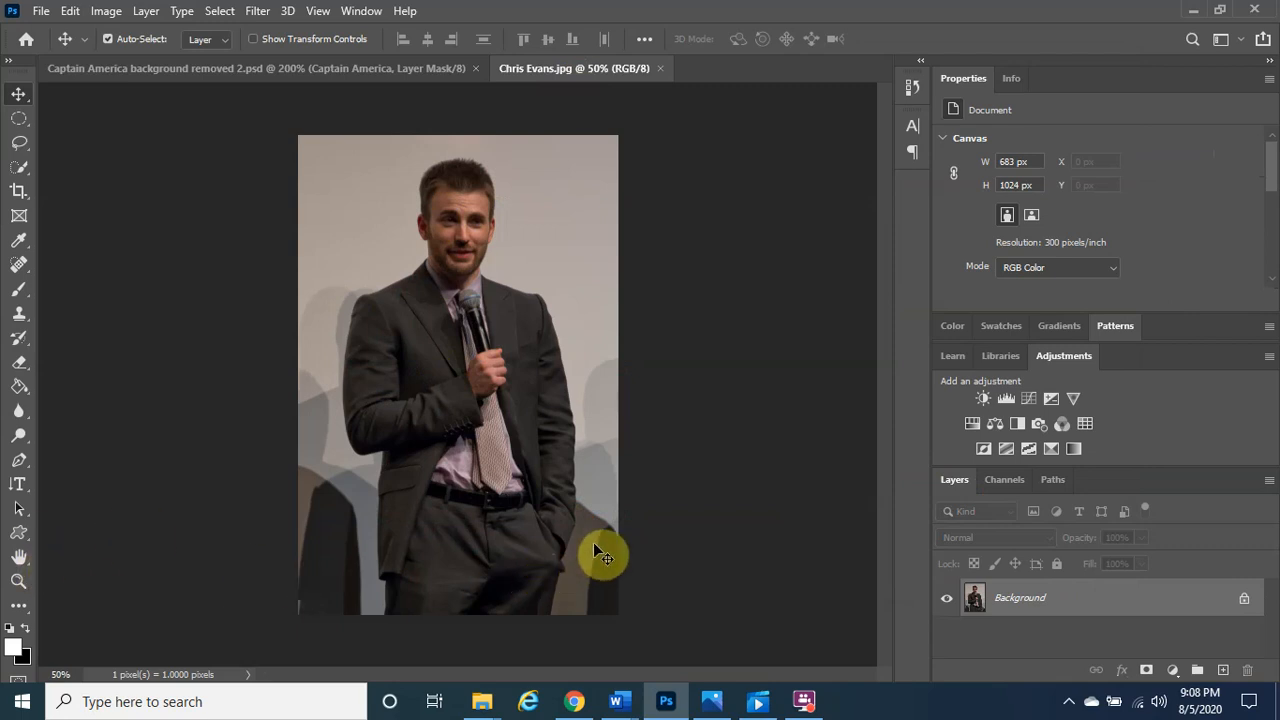
{"action": "double_click", "coordinate": [1020, 598]}
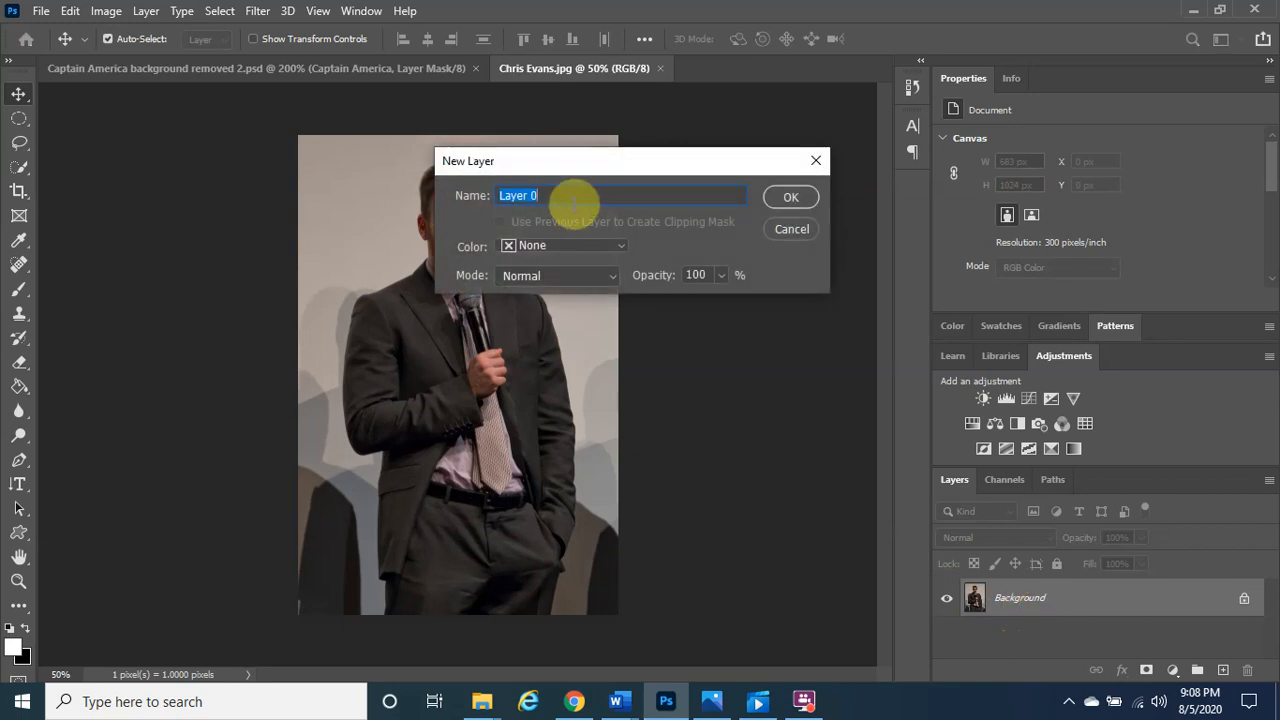
{"action": "type", "text": "Christ"}
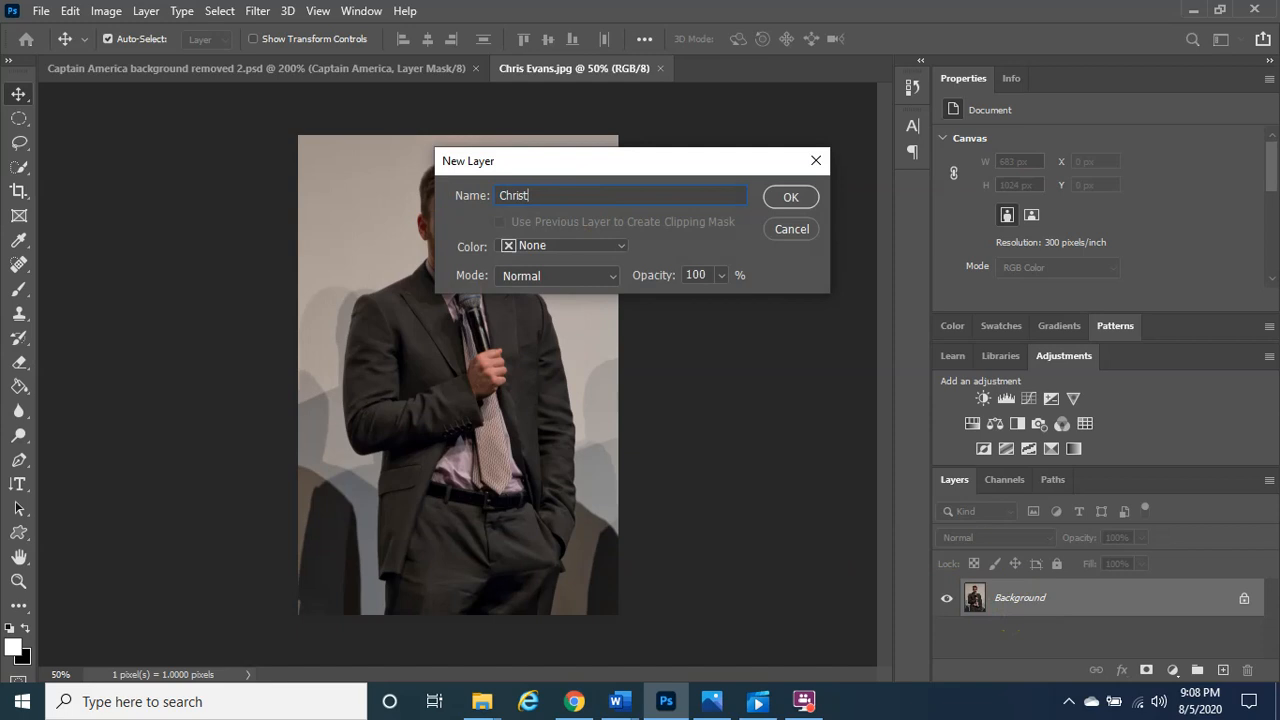
{"action": "key", "text": "BackSpace"}
{"action": "type", "text": "Eve"}
{"action": "left_click", "coordinate": [790, 199]}
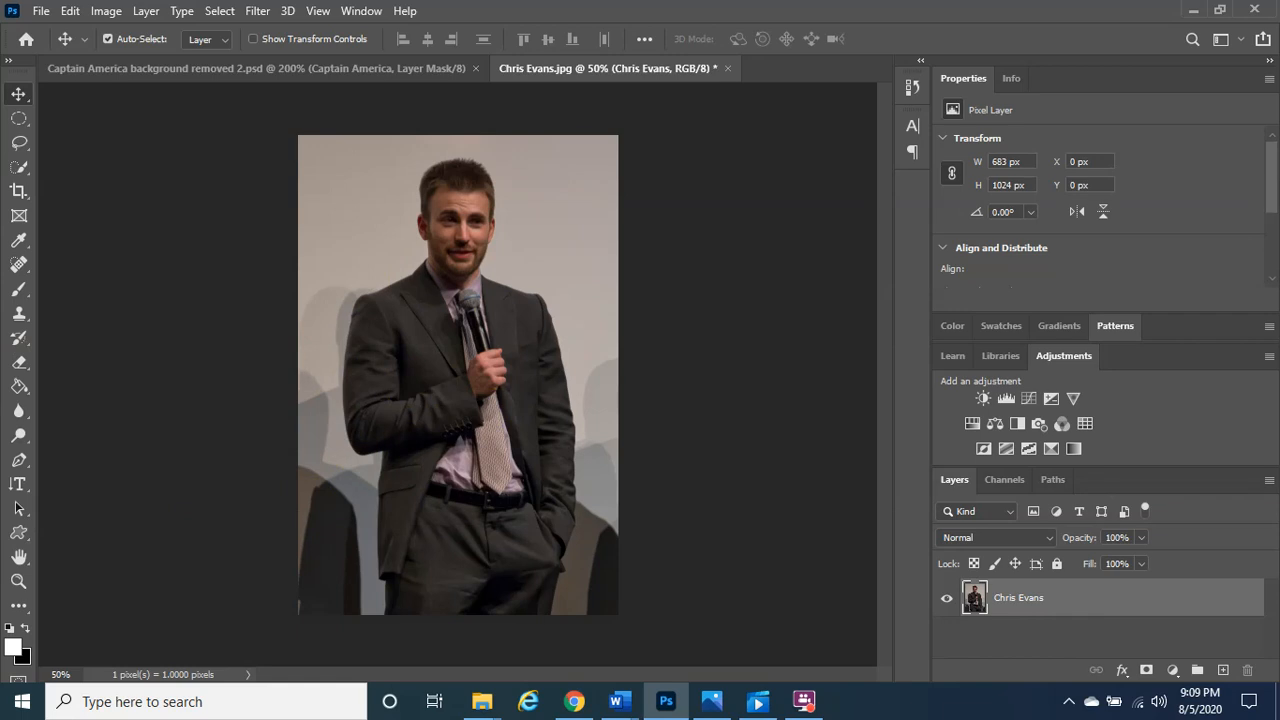
Try selecting the background around Chris Evans with the Quick Selection tool and a 26 px brush, and deselect it
{"action": "left_click", "coordinate": [24, 169]}
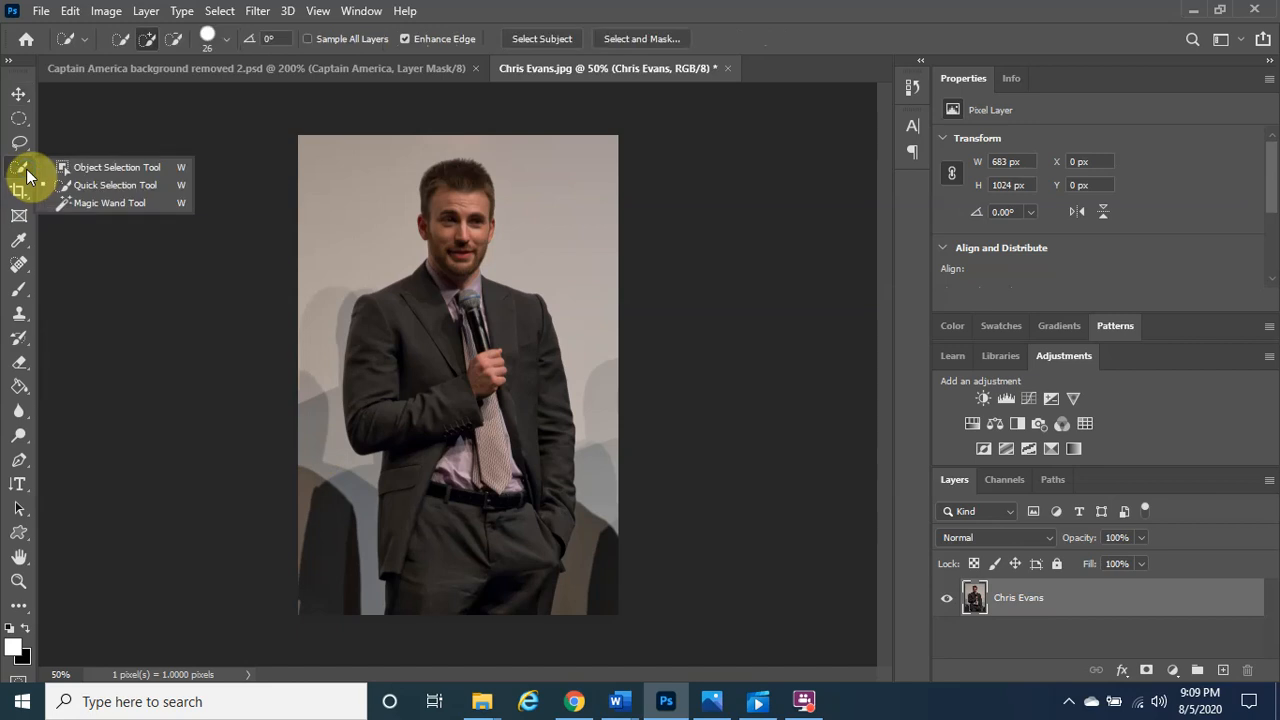
{"action": "left_click", "coordinate": [115, 185]}
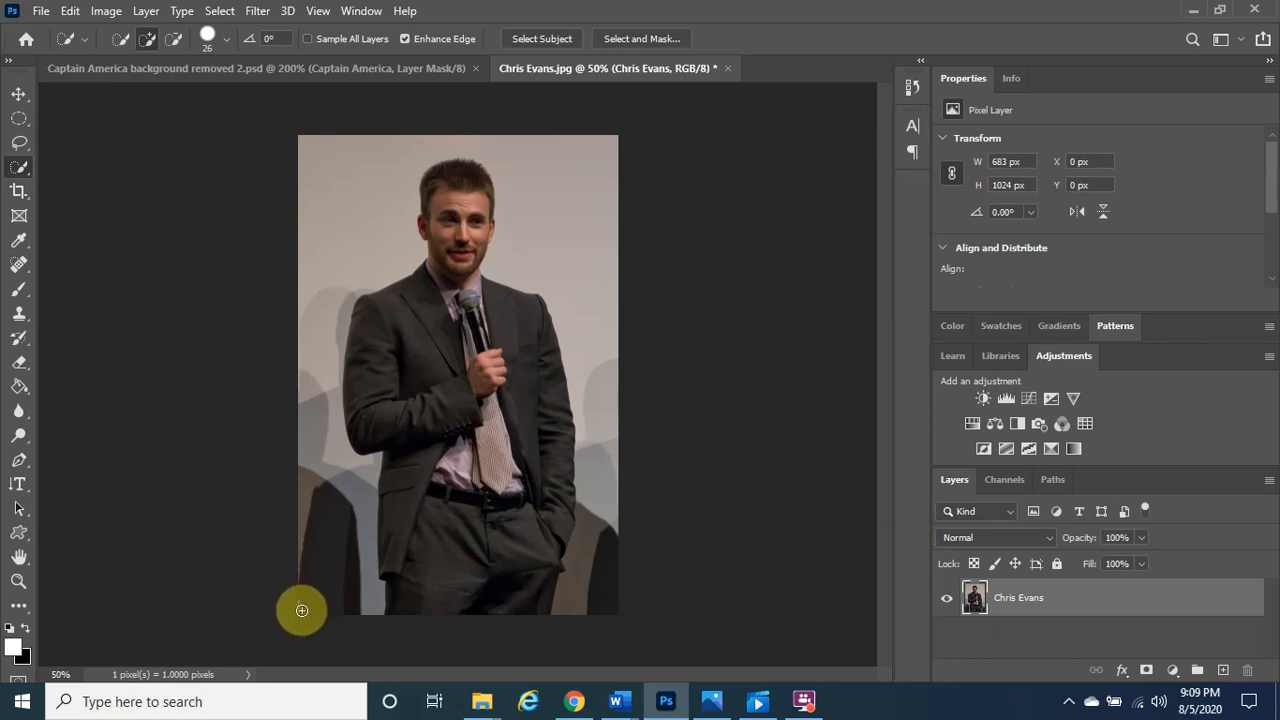
{"action": "left_click_drag", "start_coordinate": [309, 603], "coordinate": [310, 595]}
{"action": "mouse_move", "coordinate": [295, 436]}
{"action": "left_mouse_down"}
{"action": "mouse_move", "coordinate": [358, 598]}
{"action": "mouse_move", "coordinate": [338, 549]}
{"action": "mouse_move", "coordinate": [335, 577]}
{"action": "mouse_move", "coordinate": [343, 537]}
{"action": "mouse_move", "coordinate": [347, 583]}
{"action": "mouse_move", "coordinate": [296, 426]}
{"action": "mouse_move", "coordinate": [352, 215]}
{"action": "mouse_move", "coordinate": [385, 161]}
{"action": "mouse_move", "coordinate": [428, 139]}
{"action": "mouse_move", "coordinate": [510, 149]}
{"action": "mouse_move", "coordinate": [536, 170]}
{"action": "mouse_move", "coordinate": [576, 264]}
{"action": "mouse_move", "coordinate": [586, 349]}
{"action": "left_mouse_up"}
{"action": "mouse_move", "coordinate": [598, 403]}
{"action": "left_mouse_down"}
{"action": "mouse_move", "coordinate": [594, 566]}
{"action": "mouse_move", "coordinate": [594, 552]}
{"action": "left_mouse_up"}
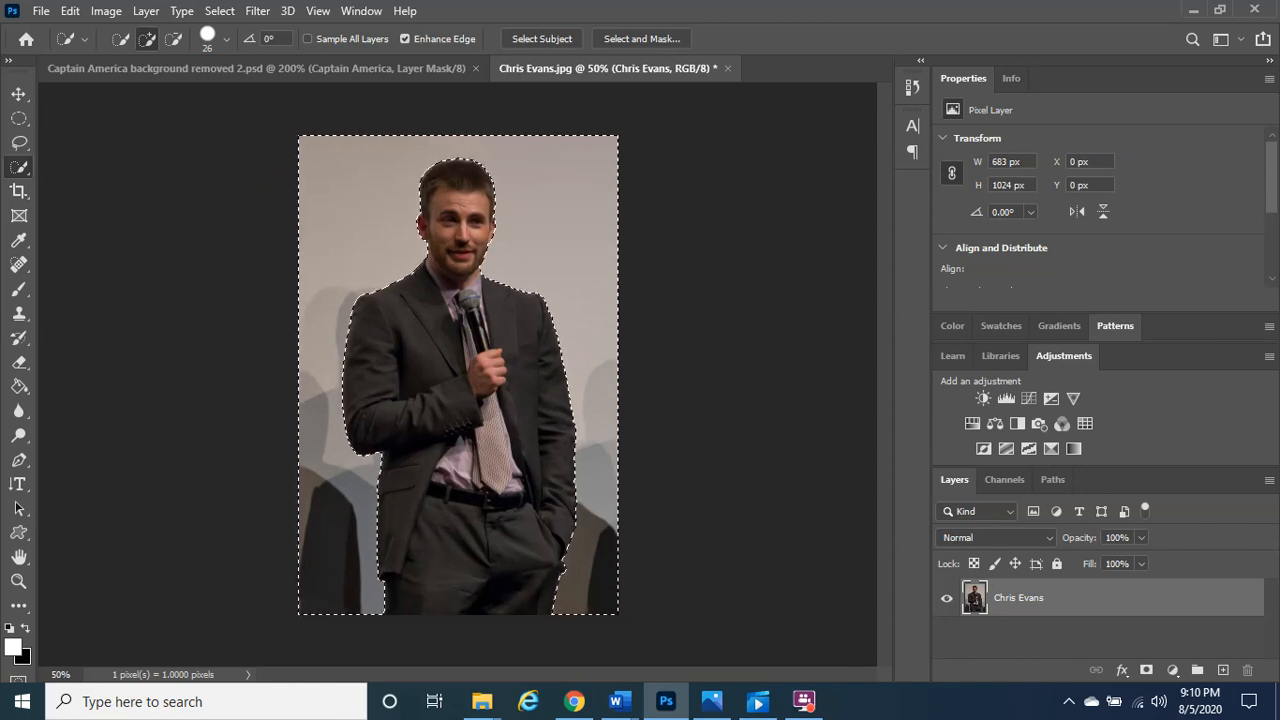
{"action": "key", "text": "ctrl+d"}
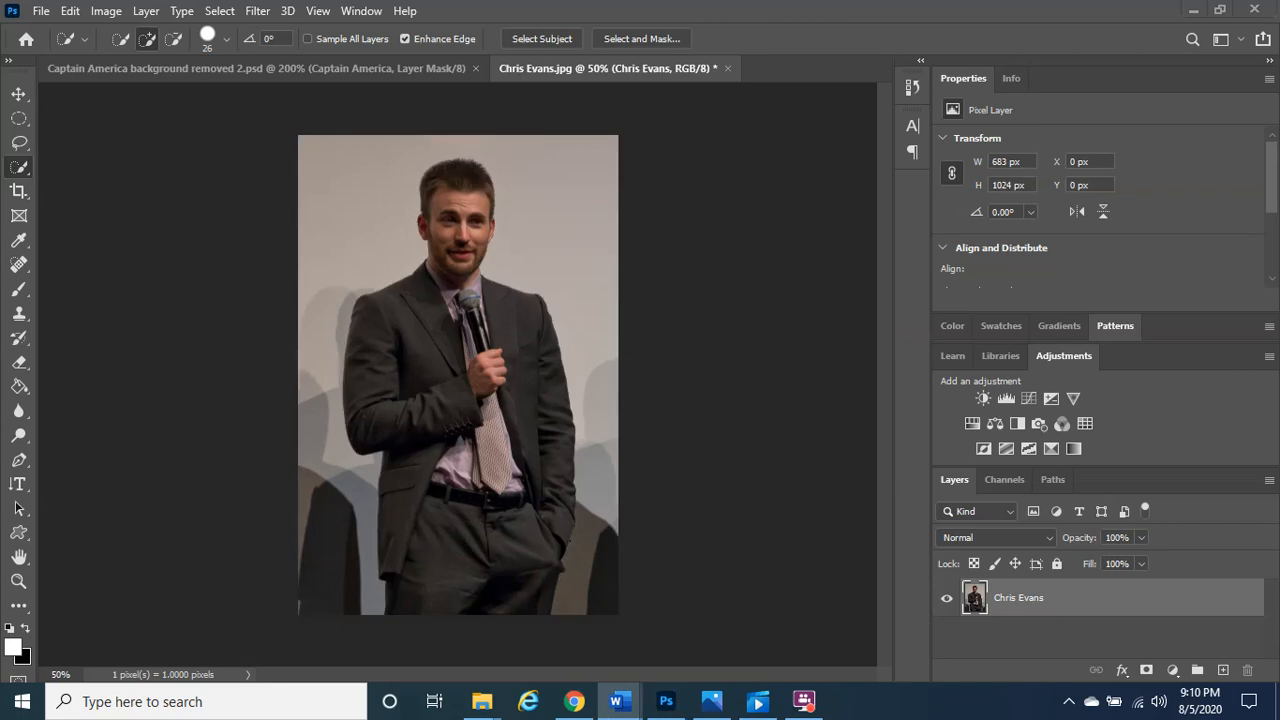
Smooth the selection of the background around Chris Evans with a sample radius of 8 pixels
{"action": "left_click", "coordinate": [219, 11]}
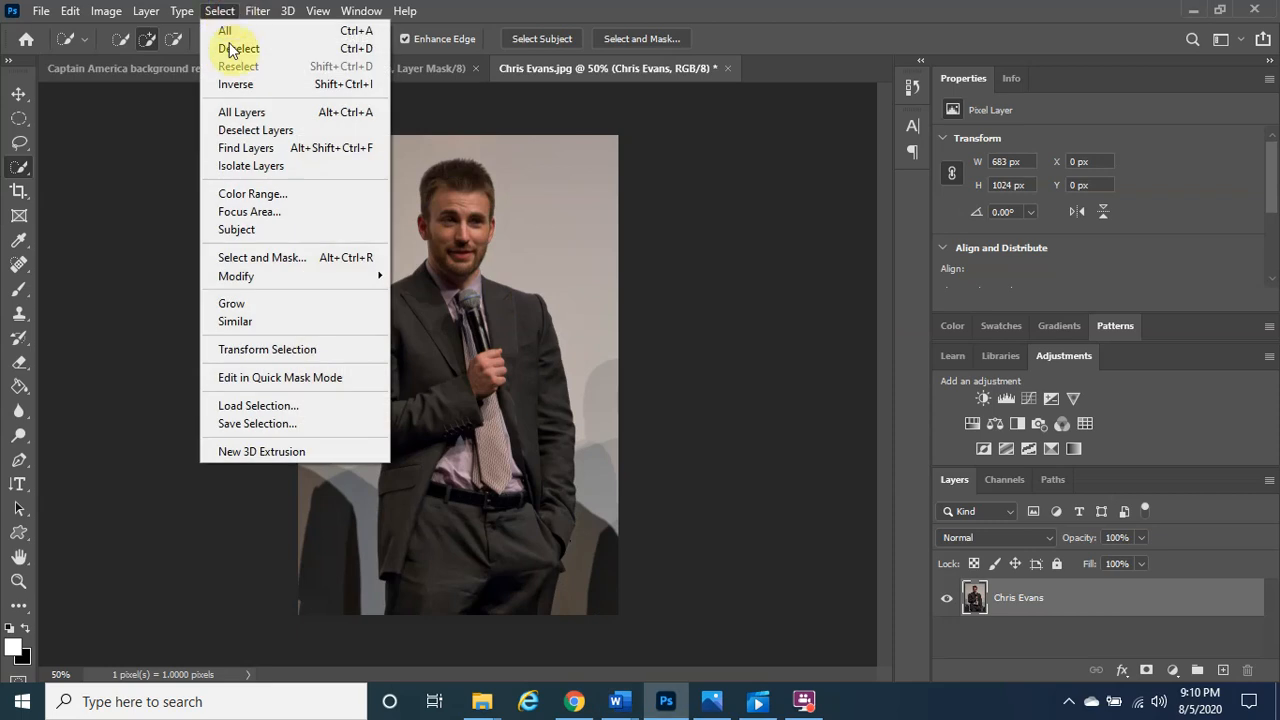
{"action": "mouse_move", "coordinate": [295, 276]}
{"action": "left_click", "coordinate": [428, 294]}
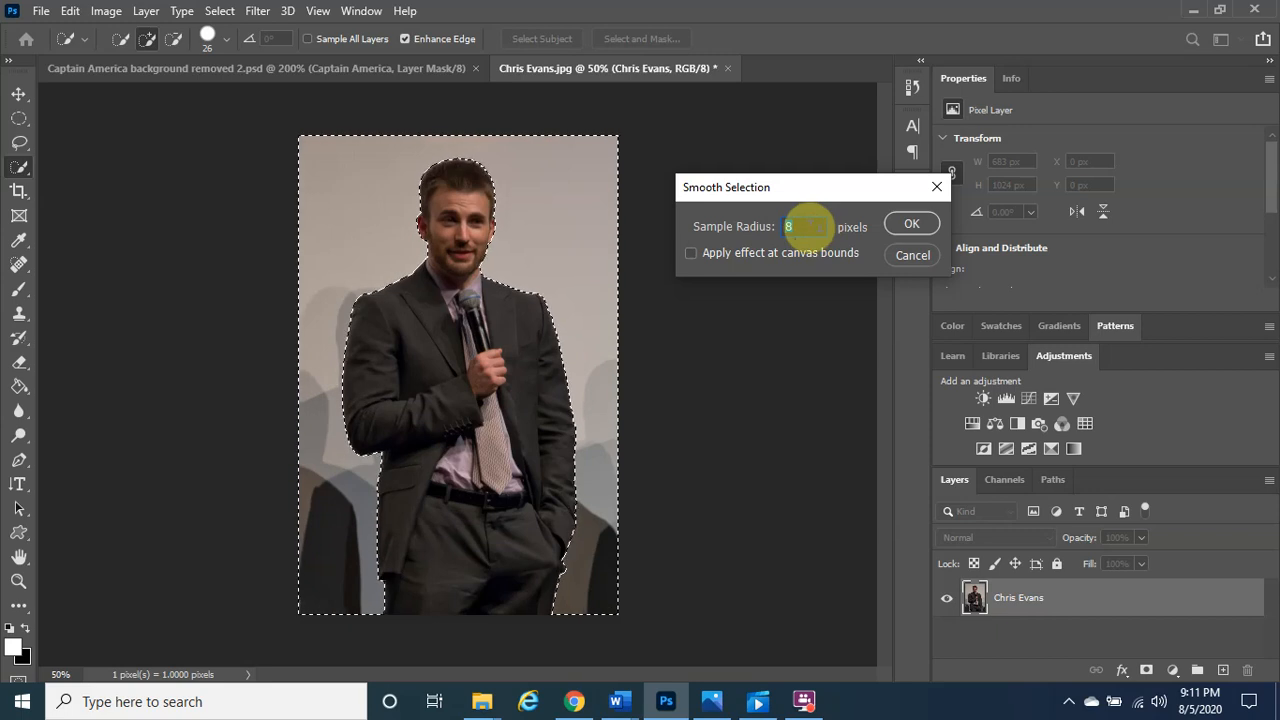
{"action": "left_click", "coordinate": [907, 225]}
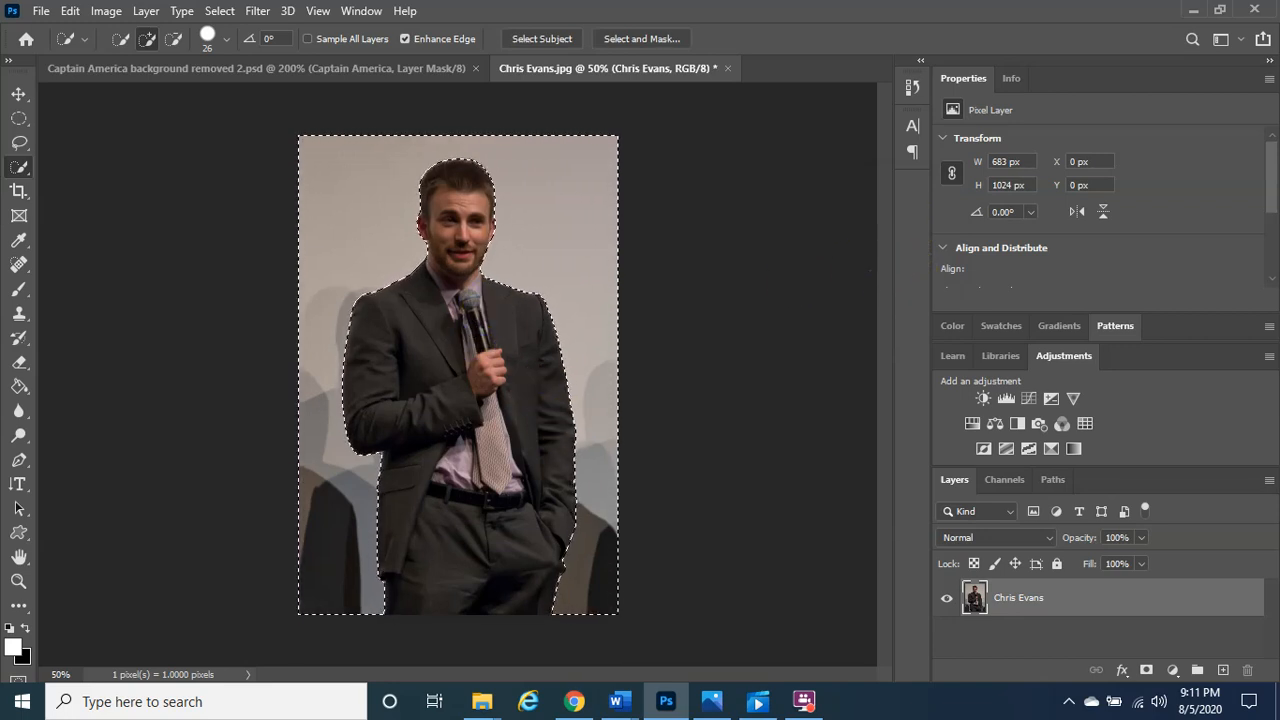
{"action": "key", "text": "ctrl+d"}
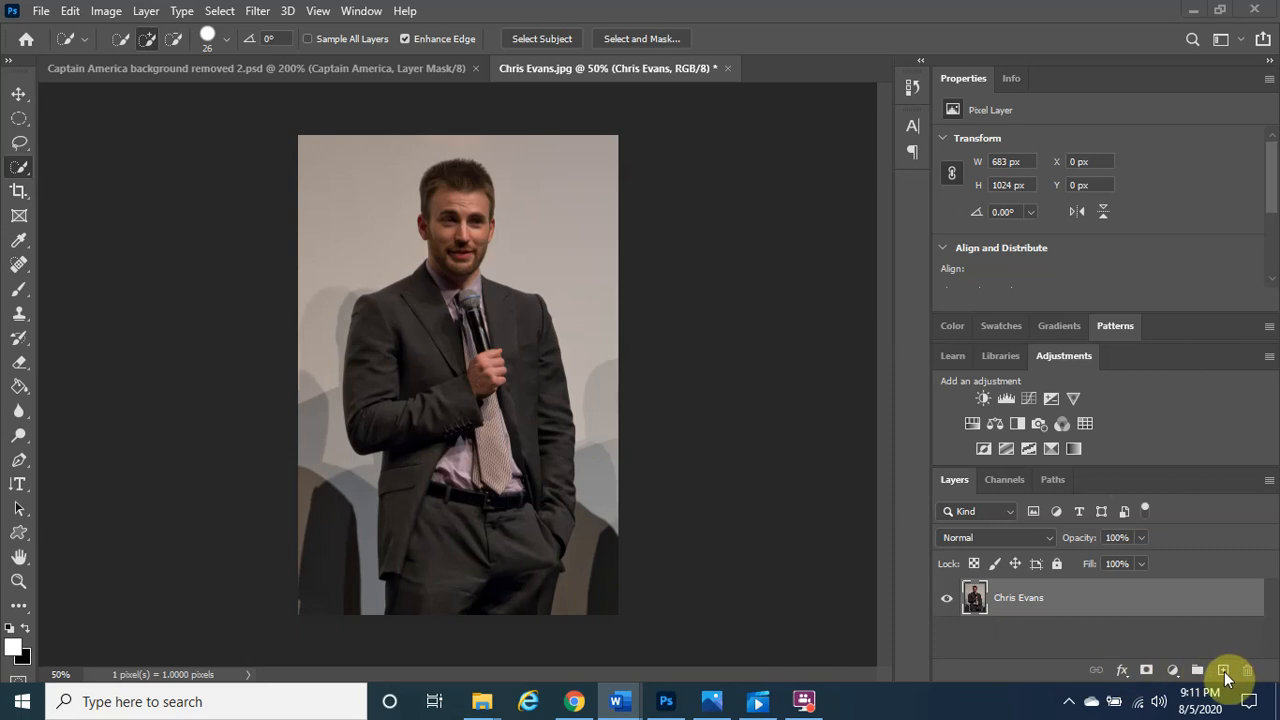
Duplicate the Chris Evans layer
{"action": "left_click", "coordinate": [1026, 604]}
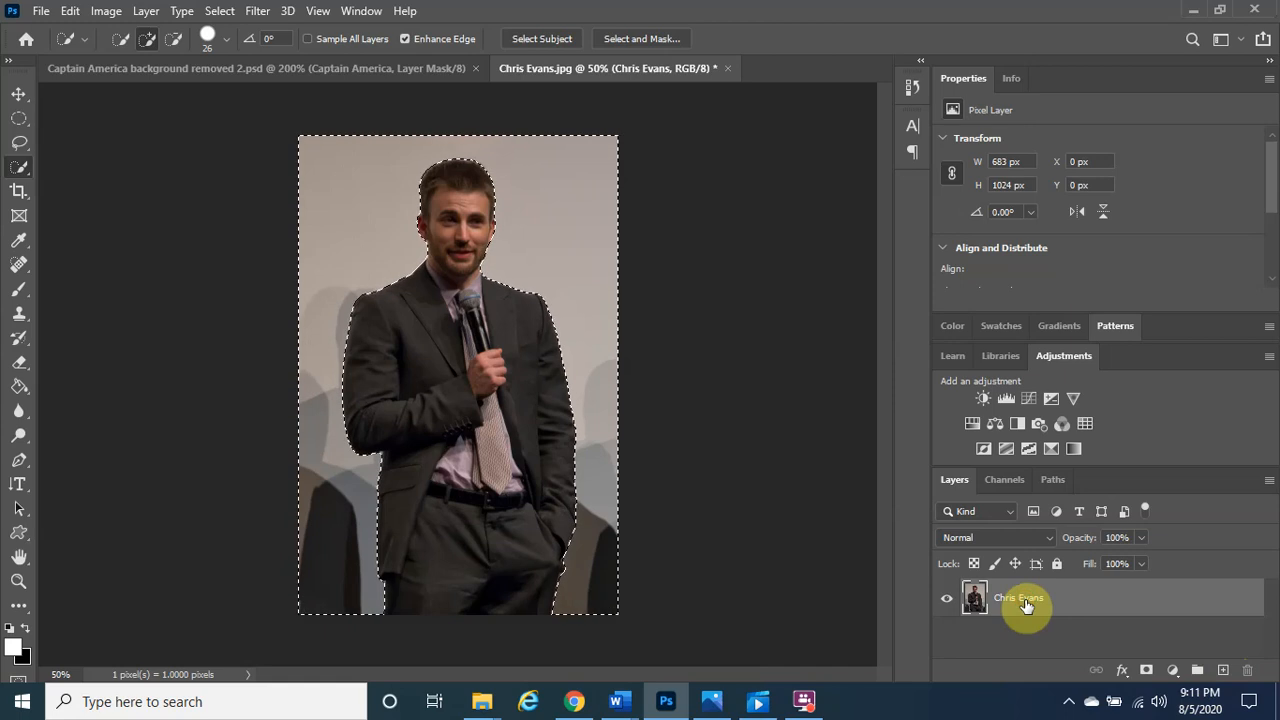
{"action": "left_click_drag", "start_coordinate": [1026, 604], "coordinate": [1226, 679]}
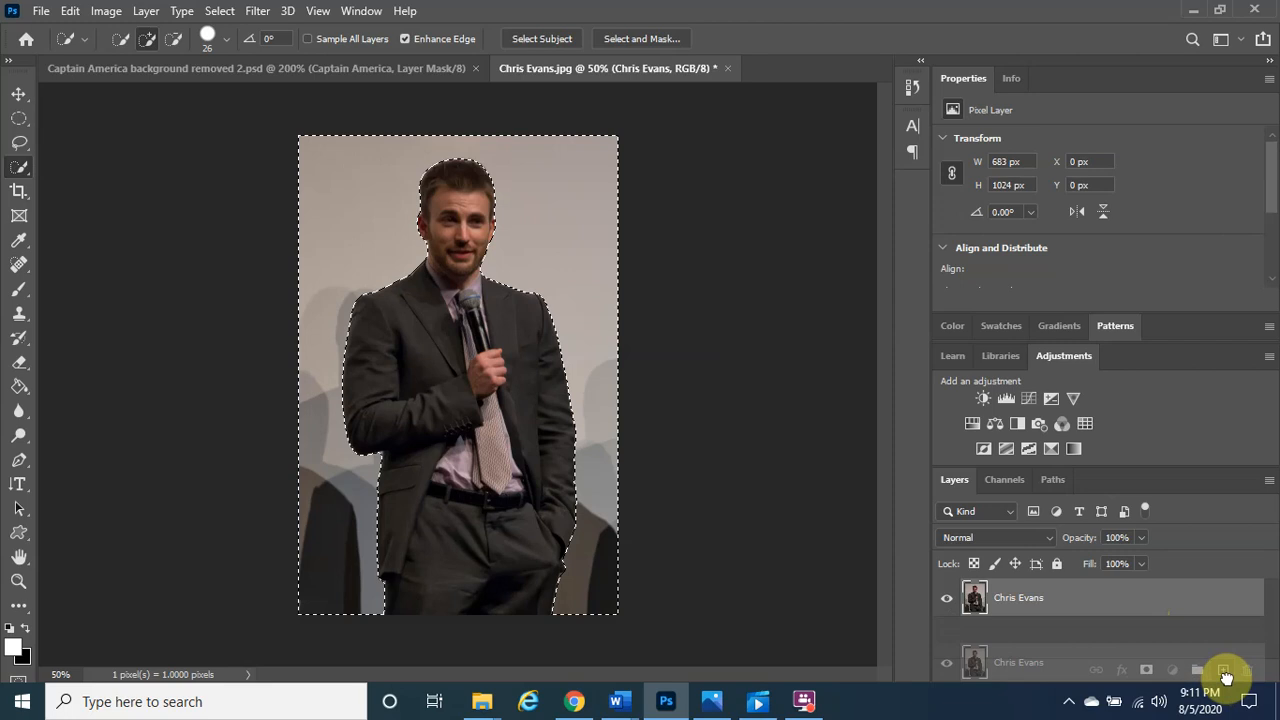
{"action": "mouse_move", "coordinate": [1226, 679]}
{"action": "left_mouse_down"}
{"action": "mouse_move", "coordinate": [1251, 669]}
{"action": "mouse_move", "coordinate": [1222, 673]}
{"action": "left_mouse_up"}
{"action": "left_click_drag", "start_coordinate": [1222, 673], "coordinate": [1222, 671]}
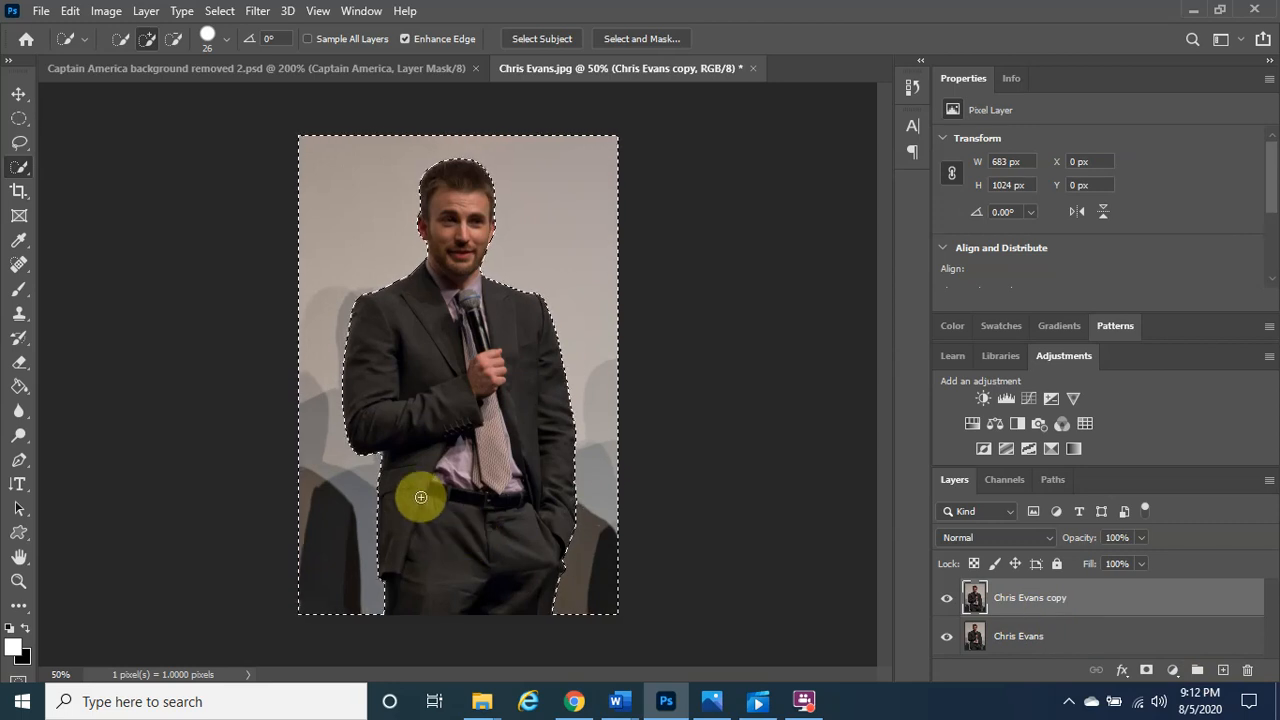
Delete the selected background from the Chris Evans copy layer and hide the original Chris Evans layer
{"action": "key", "text": "ctrl+d"}
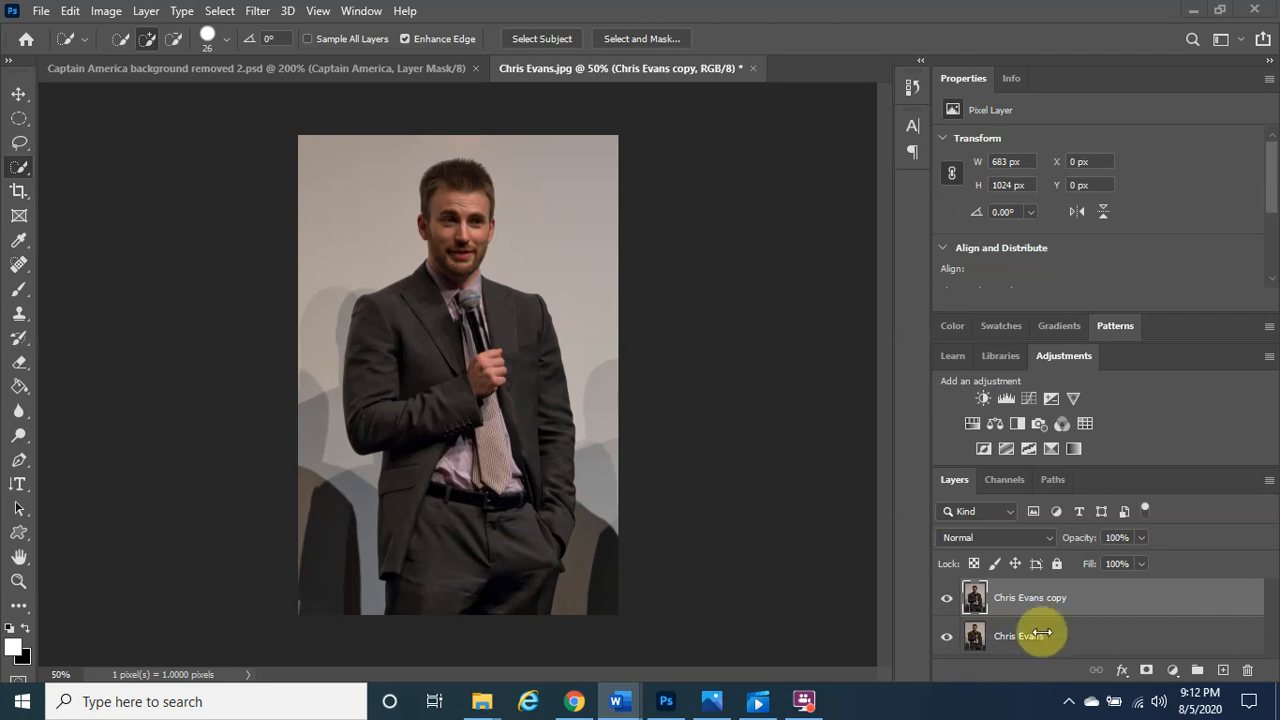
{"action": "left_click", "coordinate": [1053, 603]}
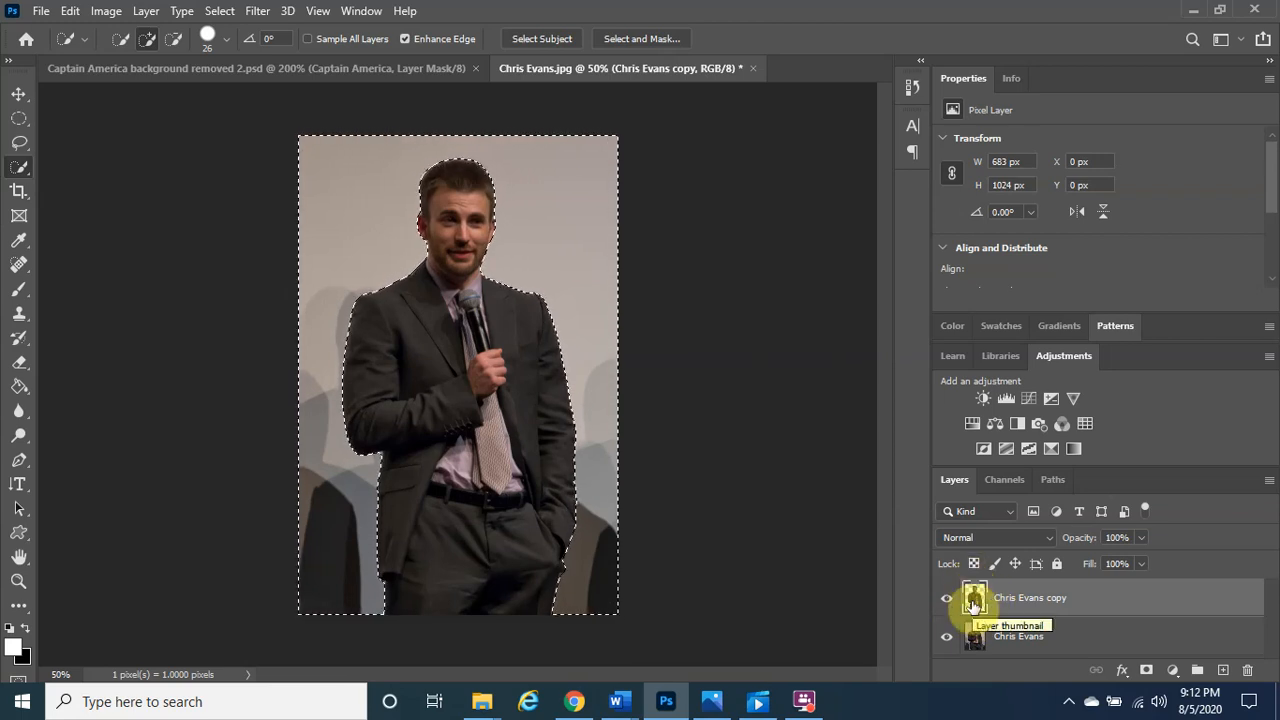
{"action": "left_click", "coordinate": [946, 647]}
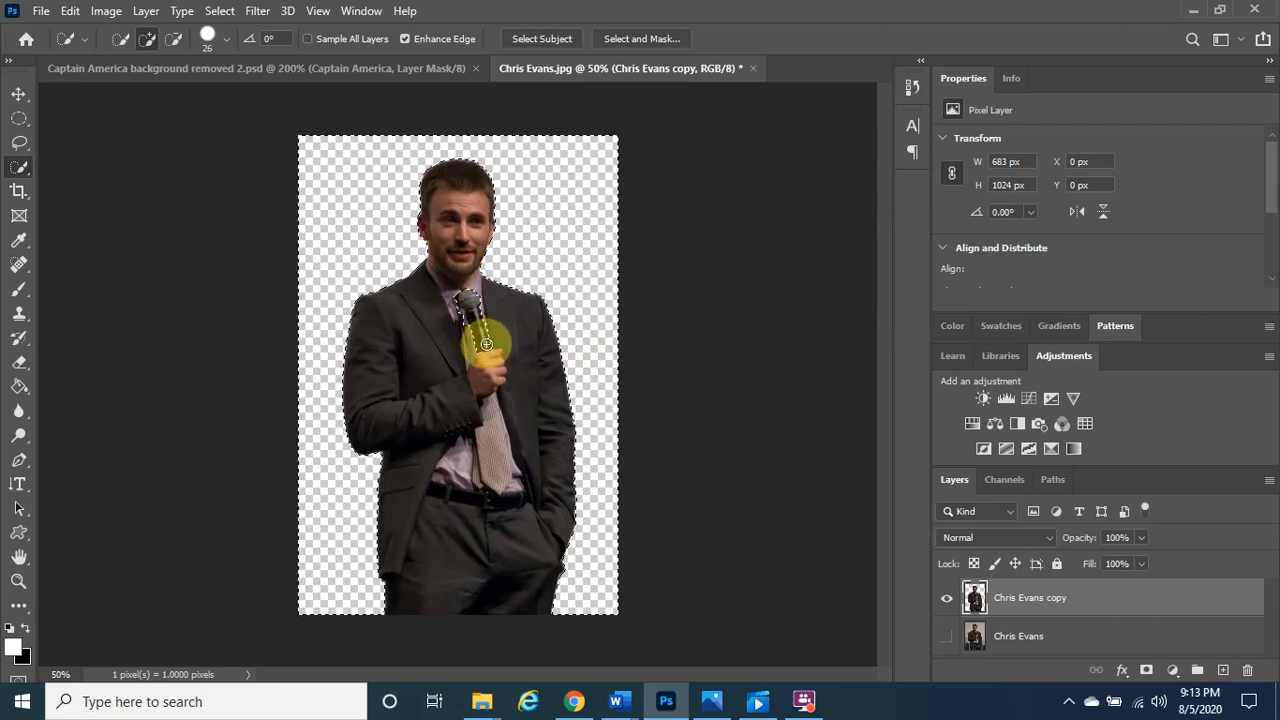
Try to select the microphone with the Quick Selection tool and delete it, and undo the attempt
{"action": "mouse_move", "coordinate": [486, 345]}
{"action": "left_mouse_down"}
{"action": "mouse_move", "coordinate": [466, 337]}
{"action": "mouse_move", "coordinate": [475, 331]}
{"action": "left_mouse_up"}
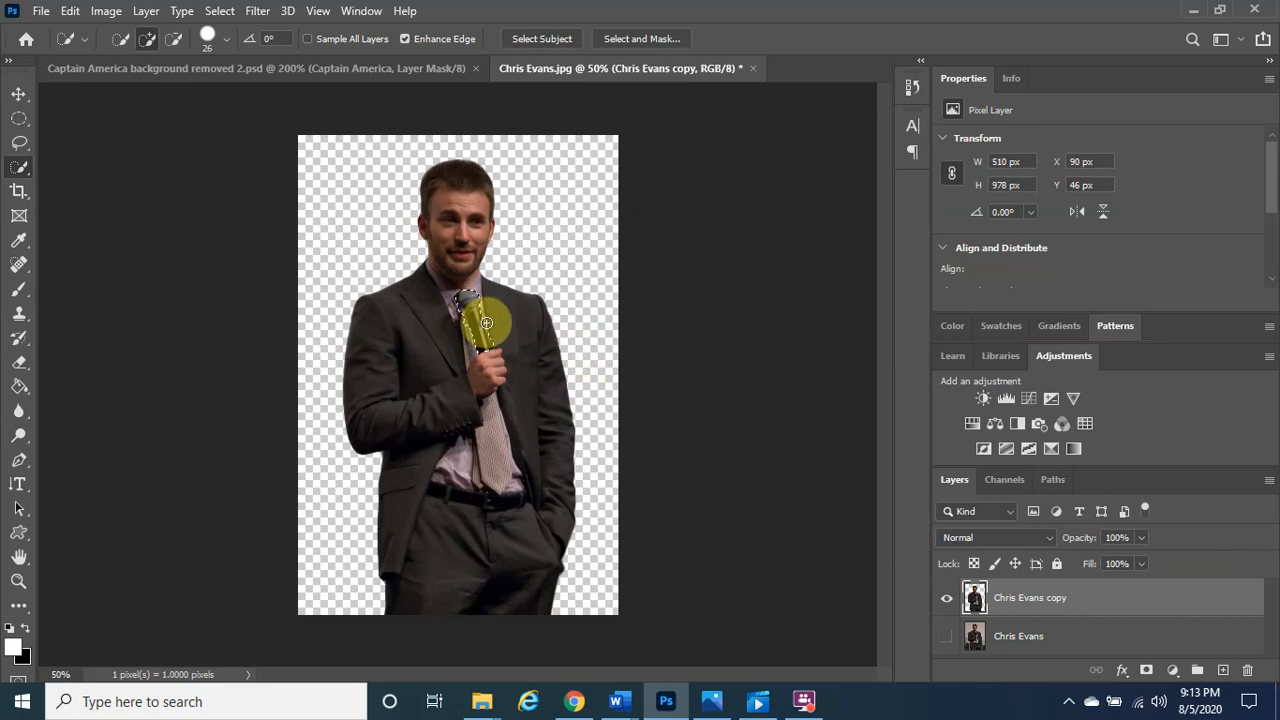
{"action": "key", "text": "Delete"}
{"action": "left_click_drag", "start_coordinate": [486, 322], "coordinate": [511, 371]}
{"action": "key", "text": "ctrl+z"}
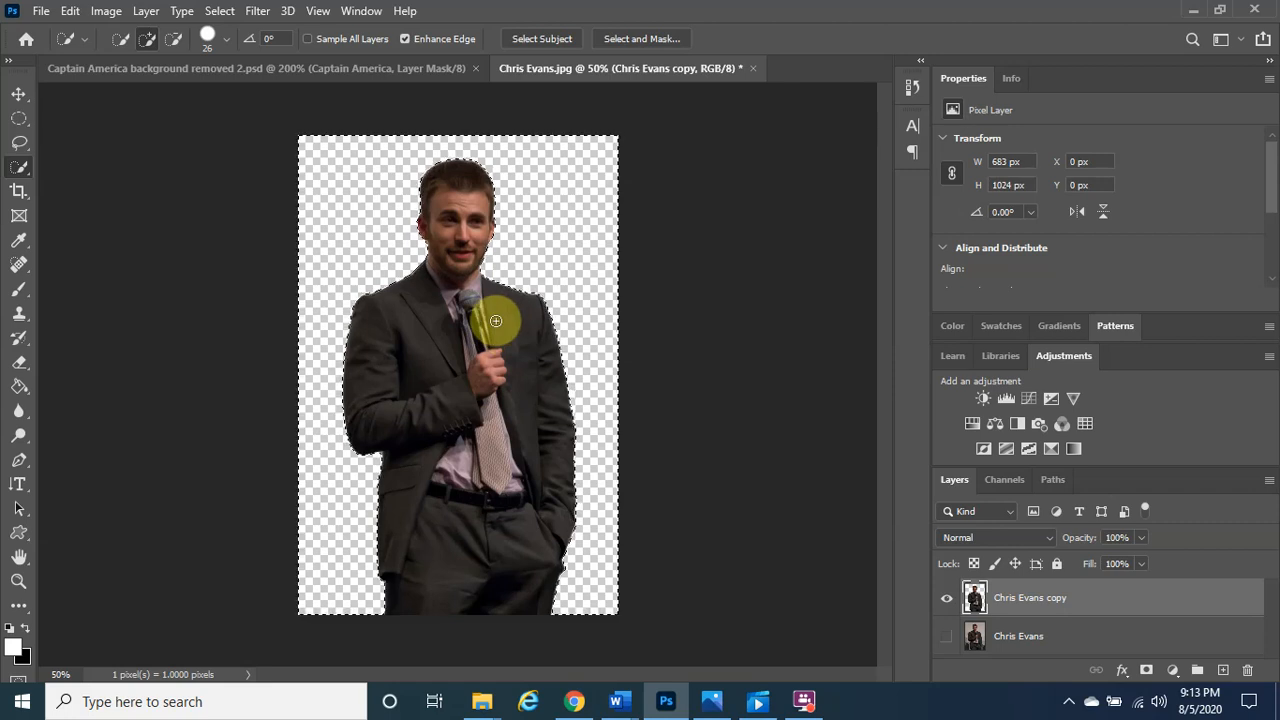
Bring the cut-out Chris Evans copy layer into the Captain America document with the Move tool and place his head beside Captain America
{"action": "left_click", "coordinate": [20, 97]}
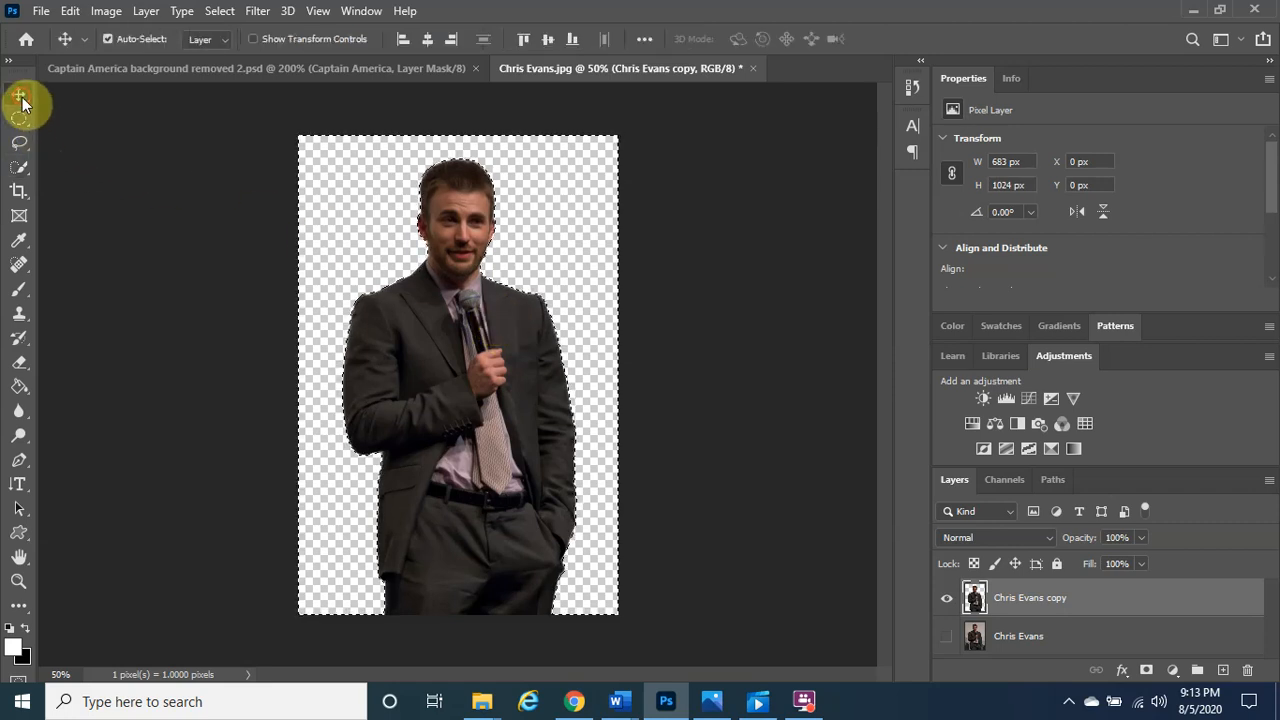
{"action": "mouse_move", "coordinate": [469, 308]}
{"action": "left_mouse_down"}
{"action": "mouse_move", "coordinate": [436, 339]}
{"action": "mouse_move", "coordinate": [401, 279]}
{"action": "mouse_move", "coordinate": [536, 361]}
{"action": "mouse_move", "coordinate": [535, 248]}
{"action": "mouse_move", "coordinate": [440, 216]}
{"action": "mouse_move", "coordinate": [375, 405]}
{"action": "mouse_move", "coordinate": [494, 292]}
{"action": "mouse_move", "coordinate": [465, 292]}
{"action": "left_mouse_up"}
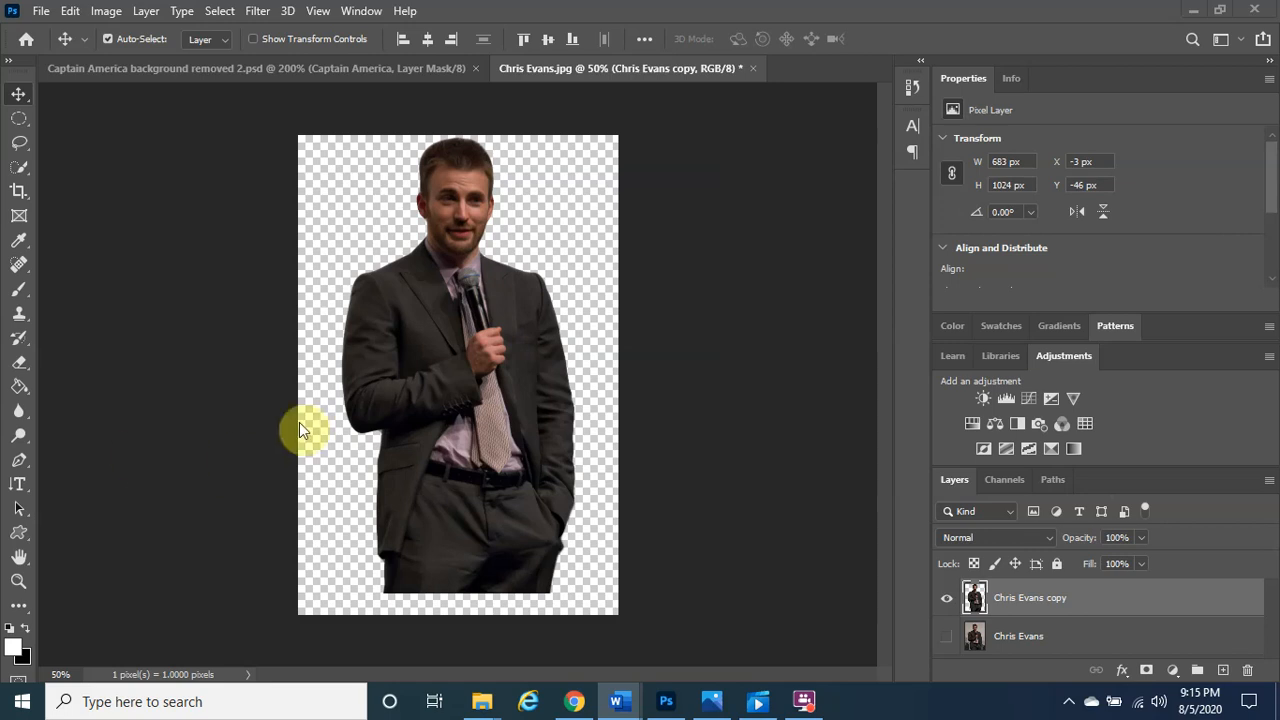
{"action": "left_click", "coordinate": [21, 94]}
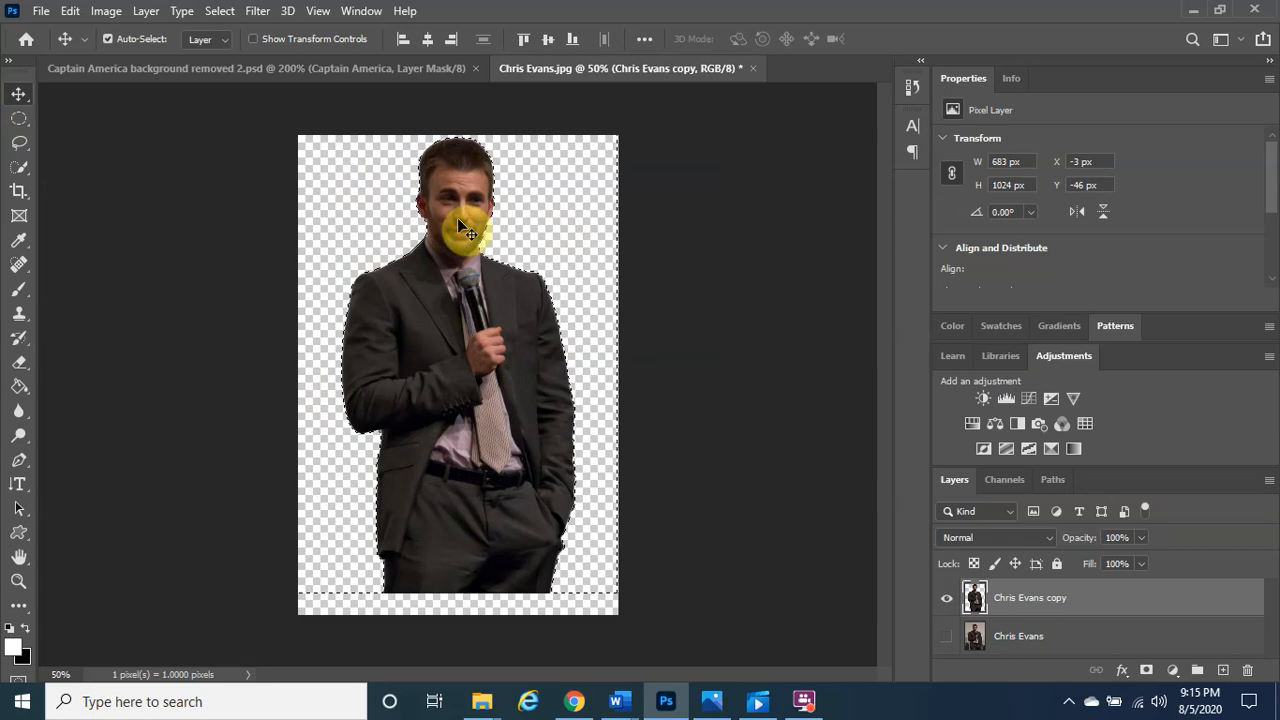
{"action": "left_click_drag", "start_coordinate": [459, 221], "coordinate": [532, 132]}
{"action": "left_click_drag", "start_coordinate": [533, 126], "coordinate": [540, 83]}
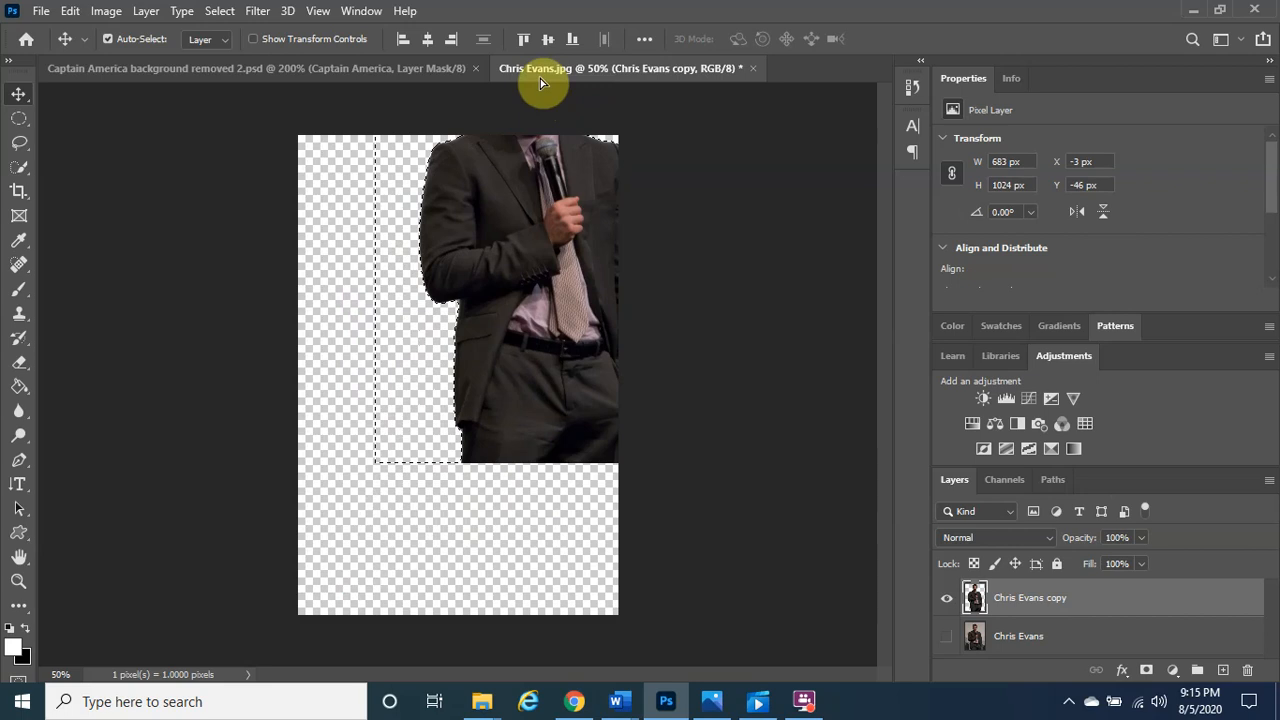
{"action": "mouse_move", "coordinate": [586, 80]}
{"action": "left_mouse_down"}
{"action": "mouse_move", "coordinate": [694, 94]}
{"action": "mouse_move", "coordinate": [571, 71]}
{"action": "left_mouse_up"}
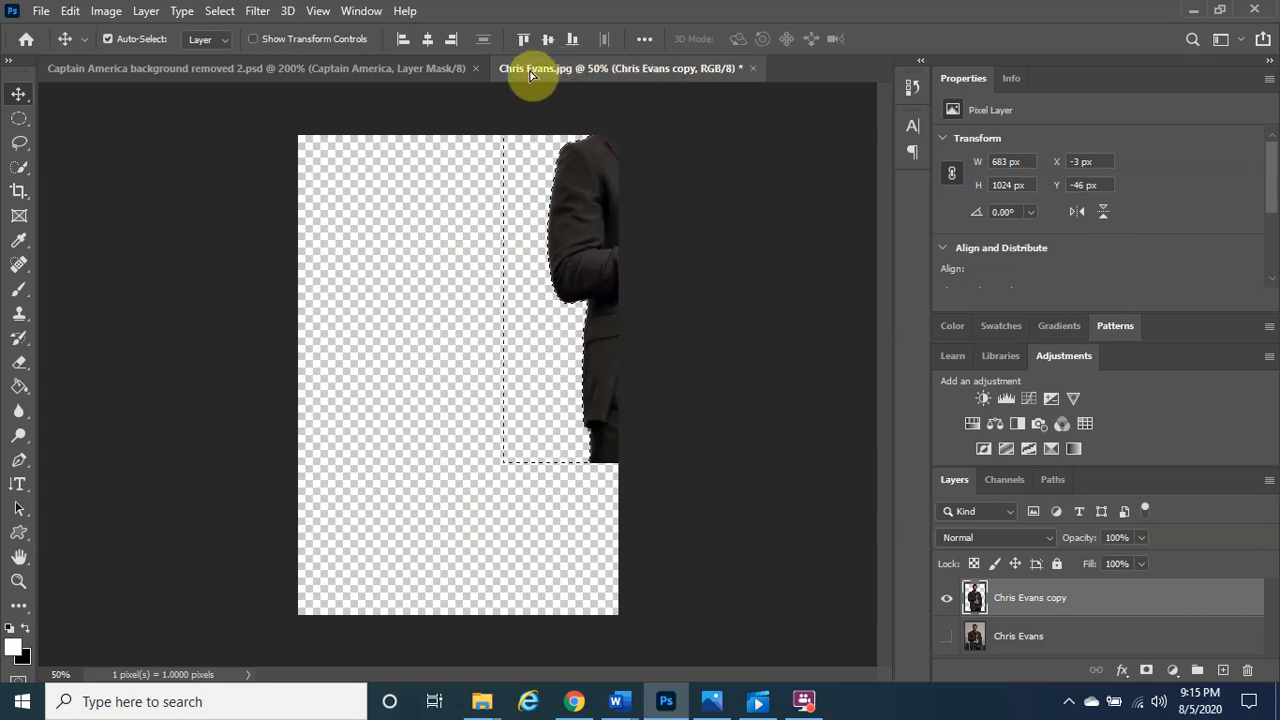
{"action": "left_click", "coordinate": [415, 72]}
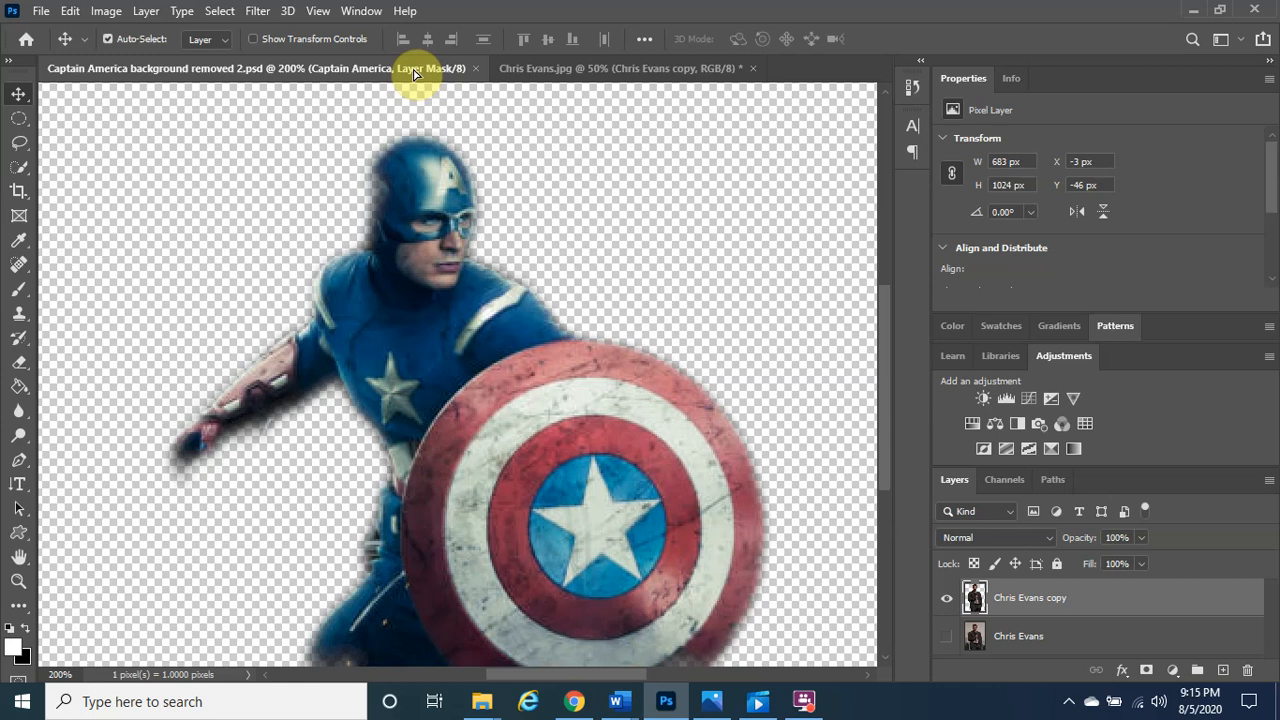
{"action": "left_click_drag", "start_coordinate": [399, 87], "coordinate": [219, 266]}
{"action": "left_click_drag", "start_coordinate": [213, 269], "coordinate": [200, 300]}
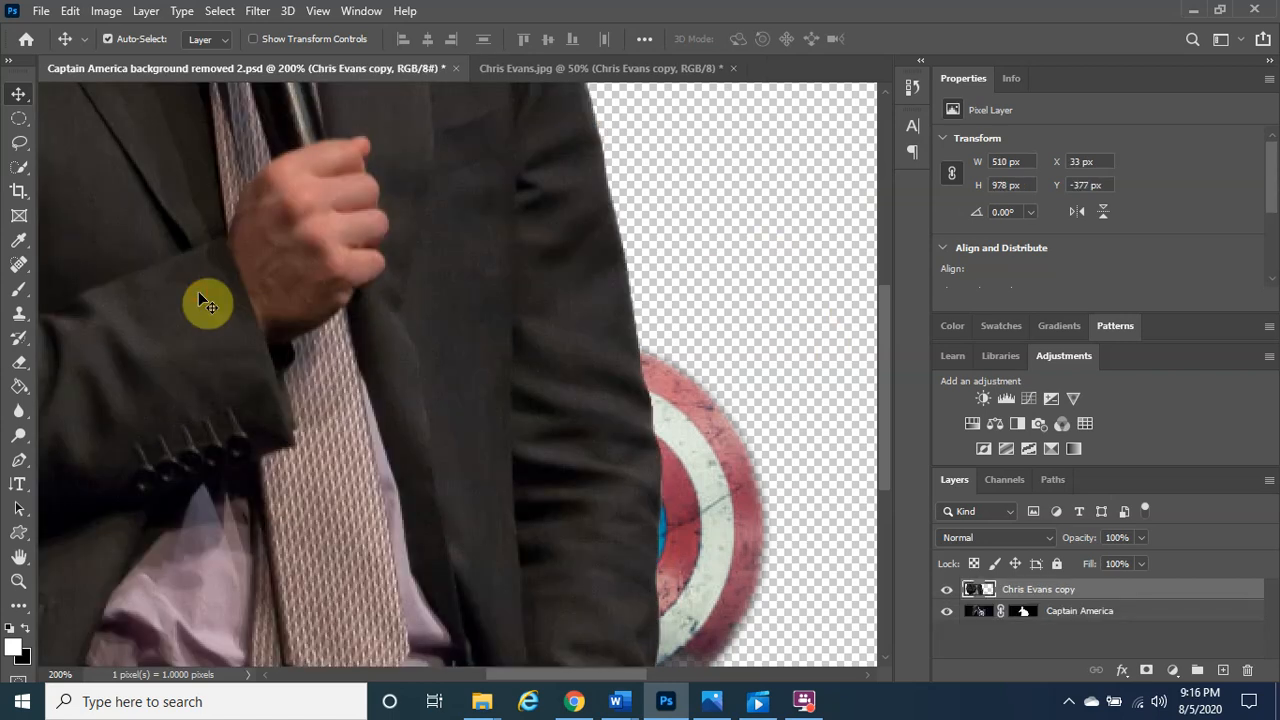
{"action": "left_click_drag", "start_coordinate": [189, 236], "coordinate": [611, 617]}
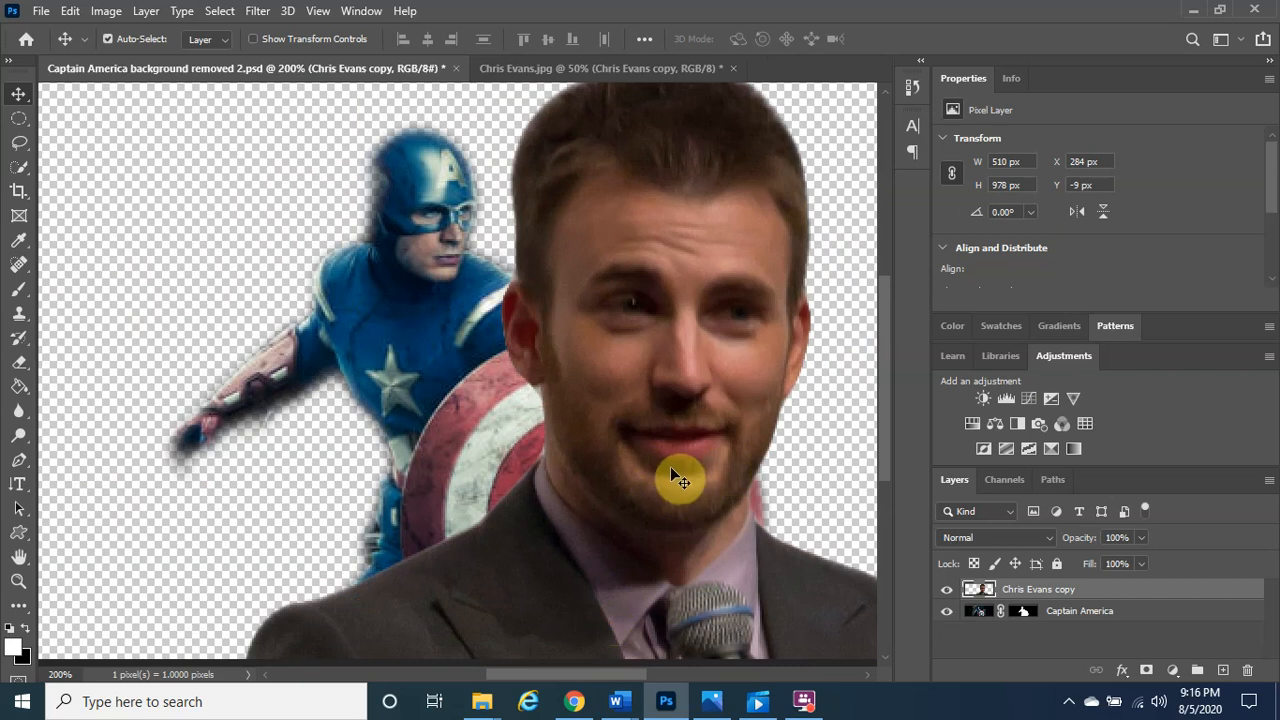
{"action": "left_click_drag", "start_coordinate": [674, 436], "coordinate": [659, 401]}
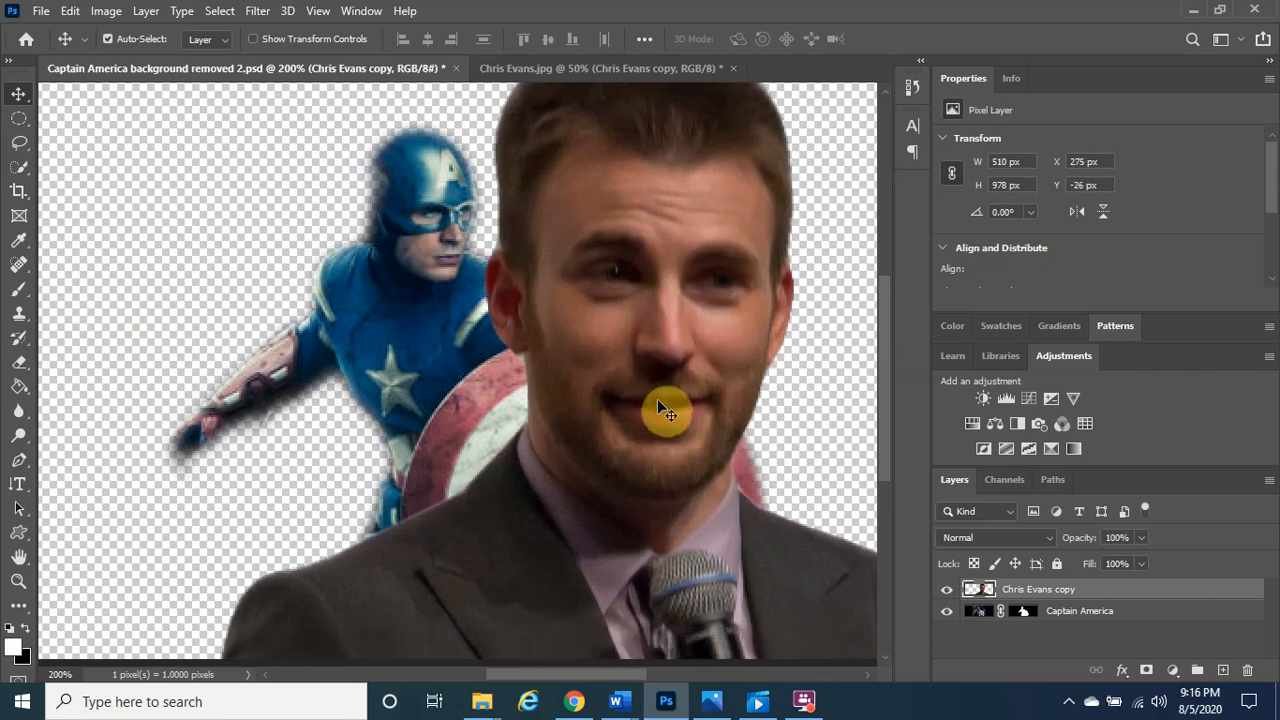
Scale the Chris Evans copy layer down to 19.47% with Free Transform and place it over Captain America's outstretched arm
{"action": "key", "text": "ctrl"}
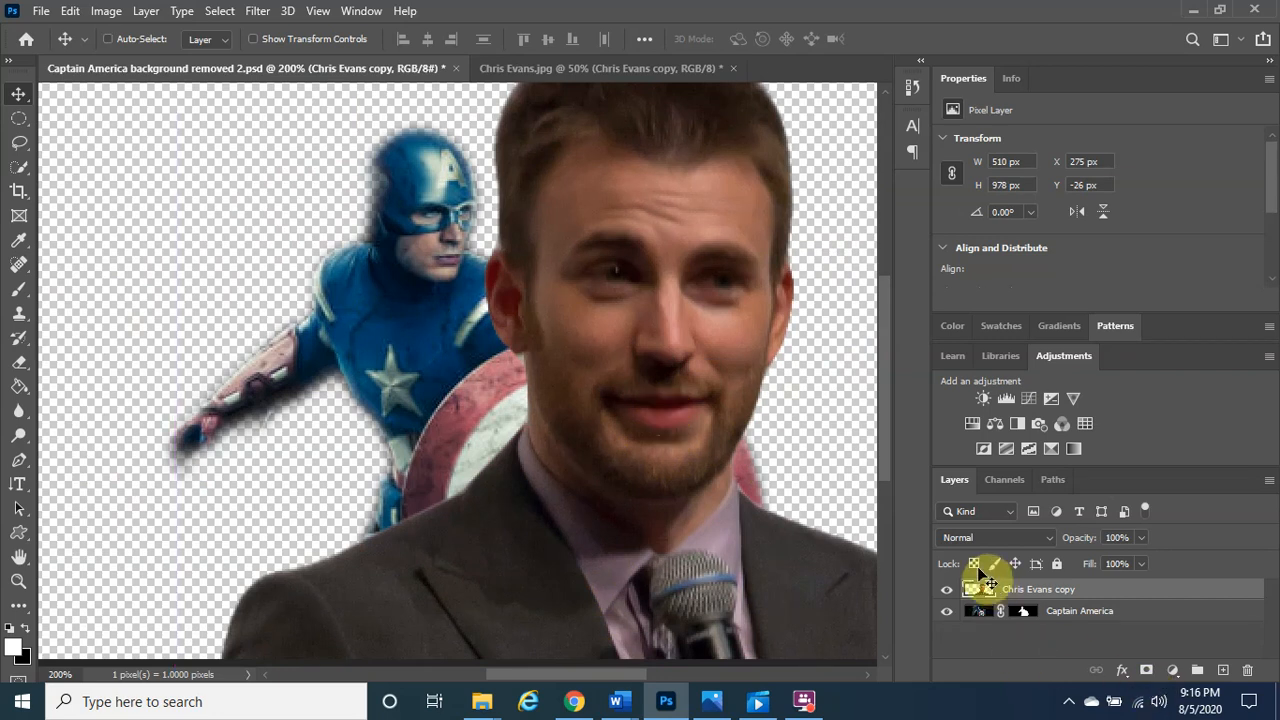
{"action": "left_click", "coordinate": [677, 322]}
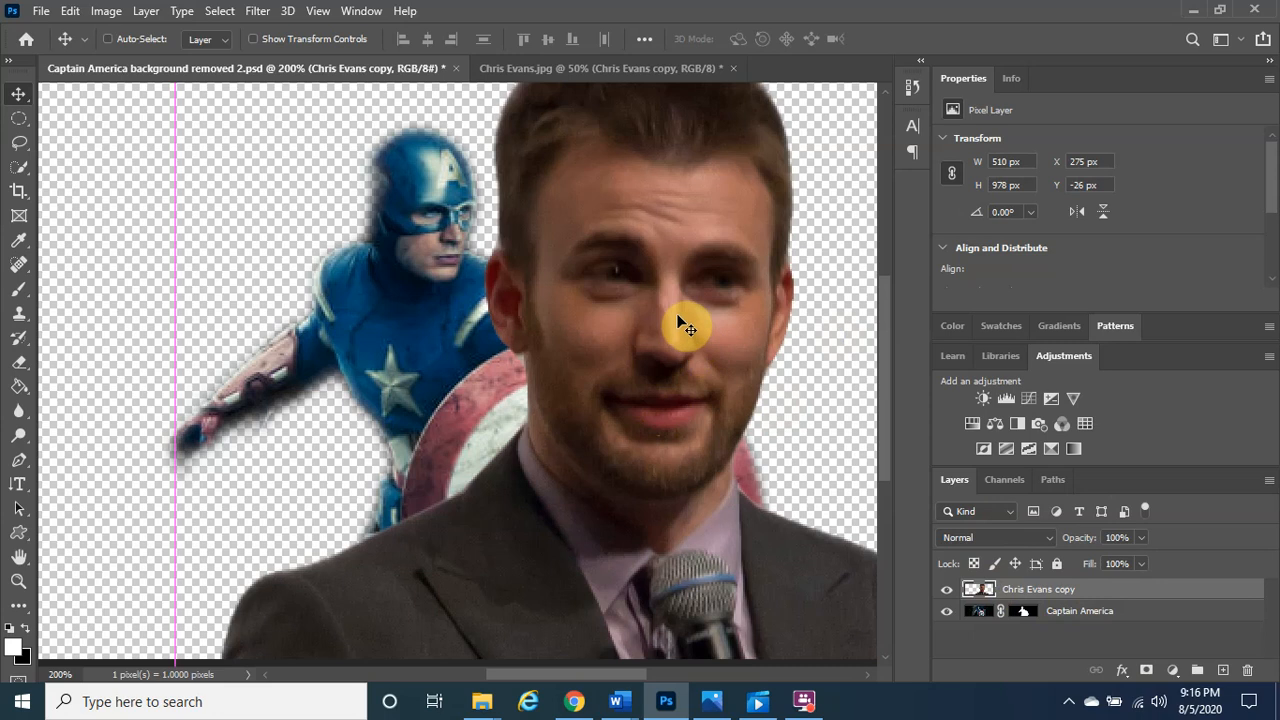
{"action": "key", "text": "ctrl+t"}
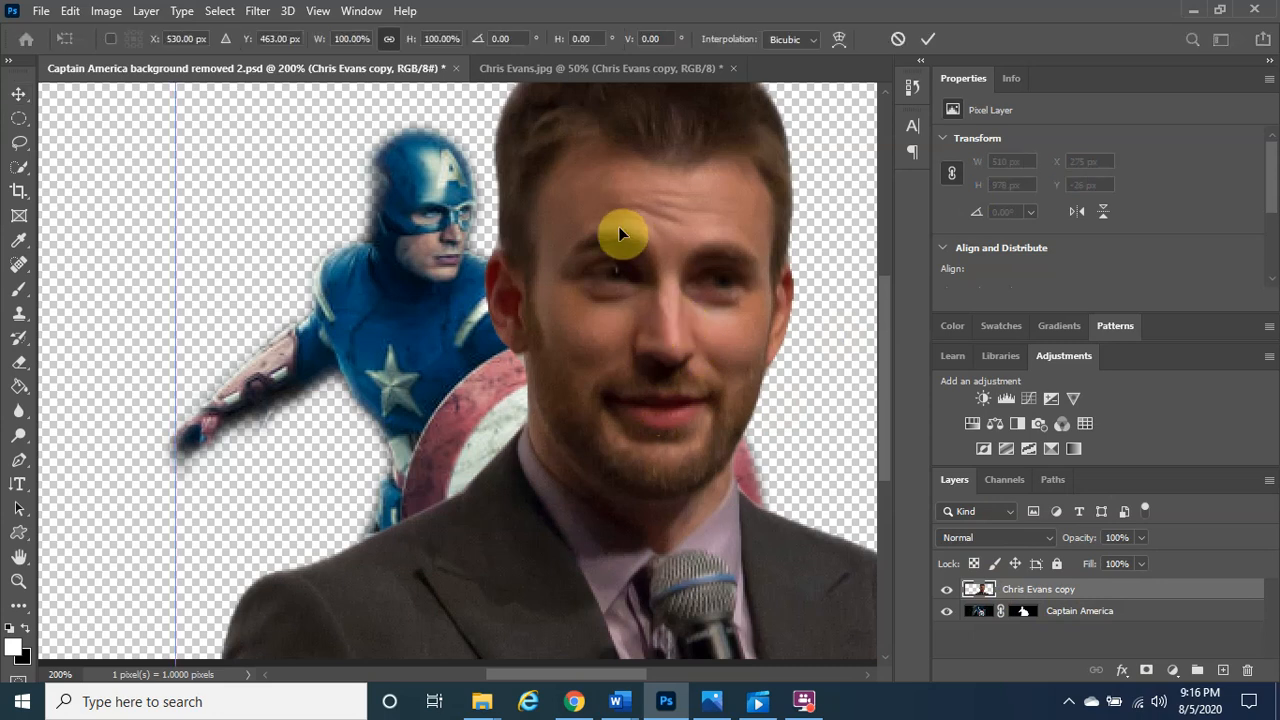
{"action": "left_click_drag", "start_coordinate": [612, 193], "coordinate": [634, 418]}
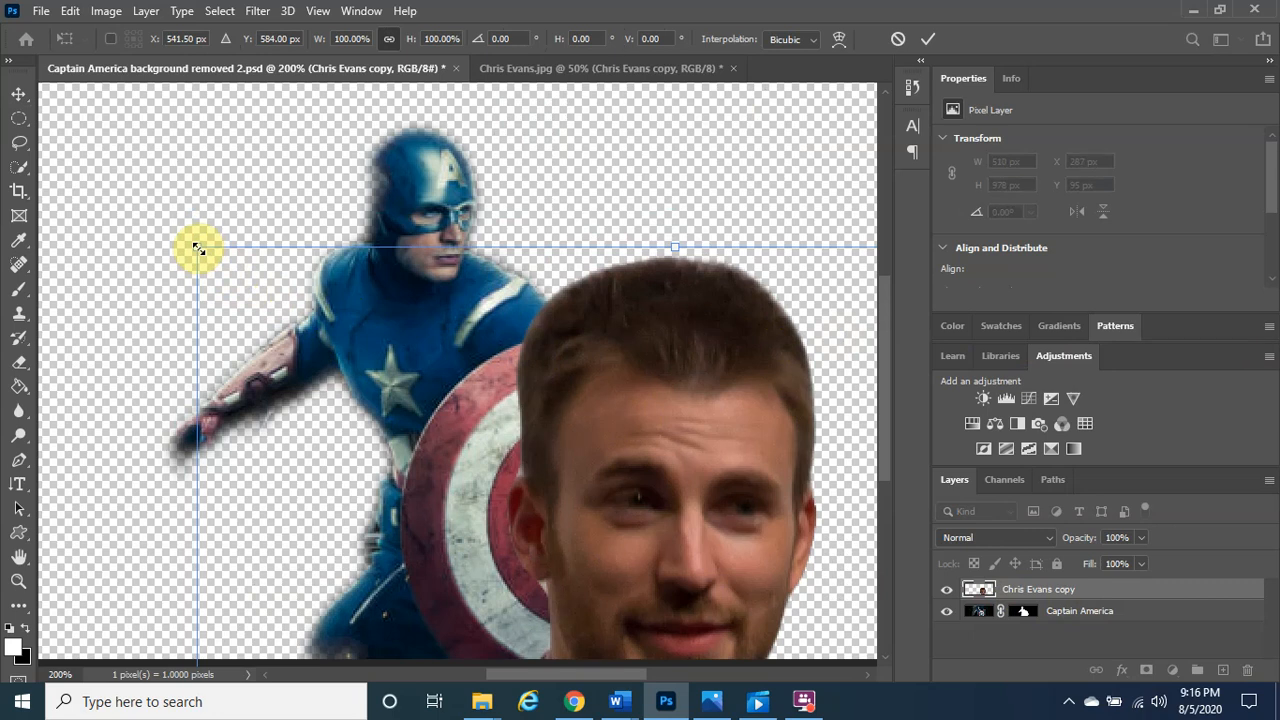
{"action": "left_click_drag", "start_coordinate": [198, 248], "coordinate": [217, 155]}
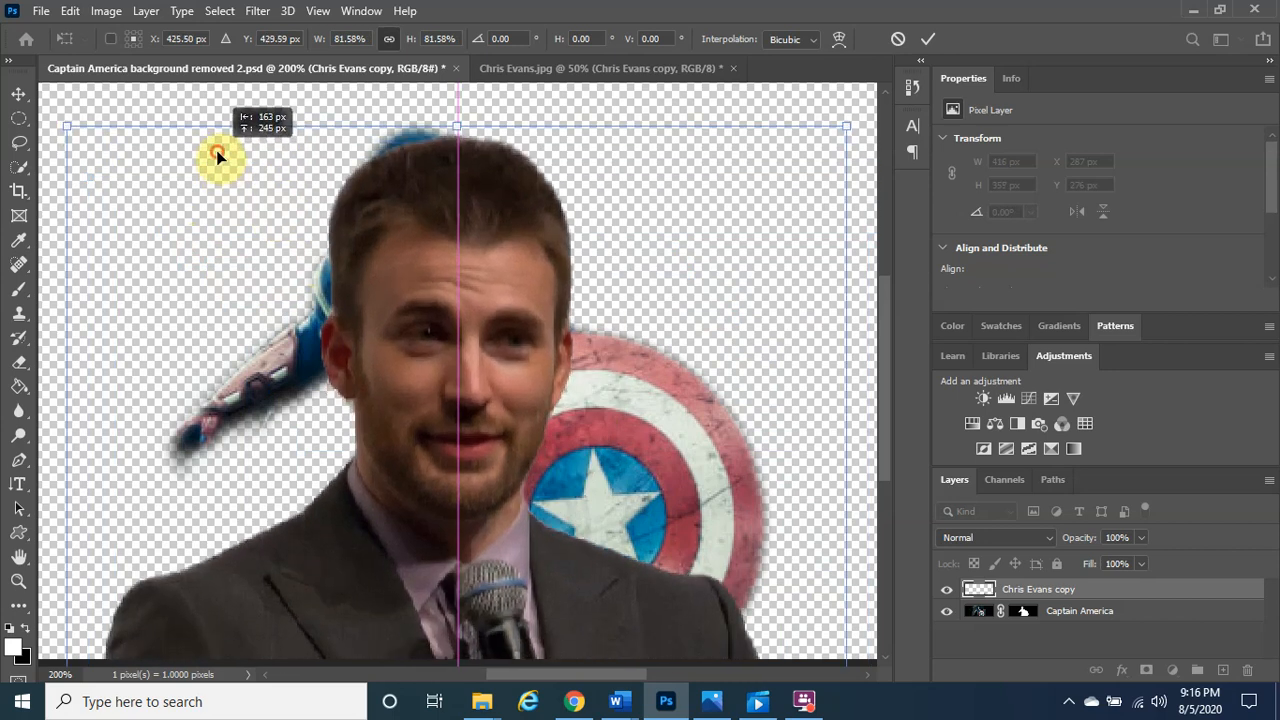
{"action": "left_click_drag", "start_coordinate": [70, 126], "coordinate": [263, 158]}
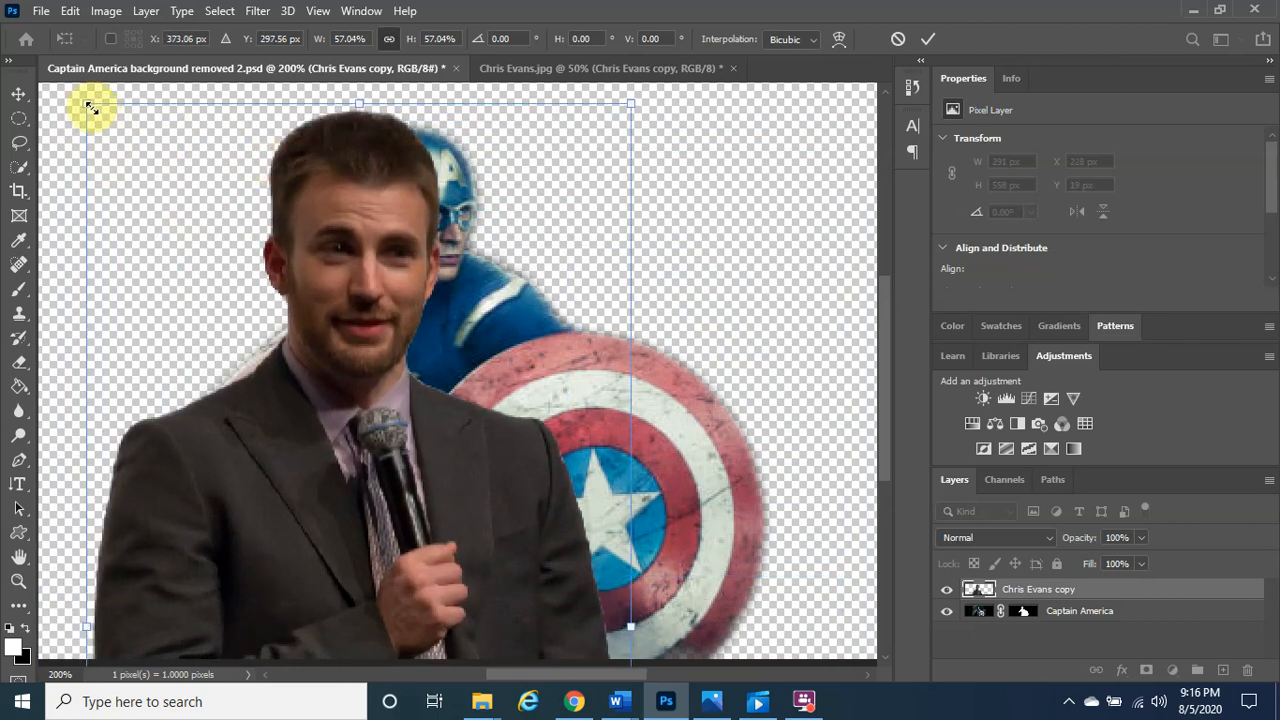
{"action": "left_click_drag", "start_coordinate": [90, 107], "coordinate": [351, 563]}
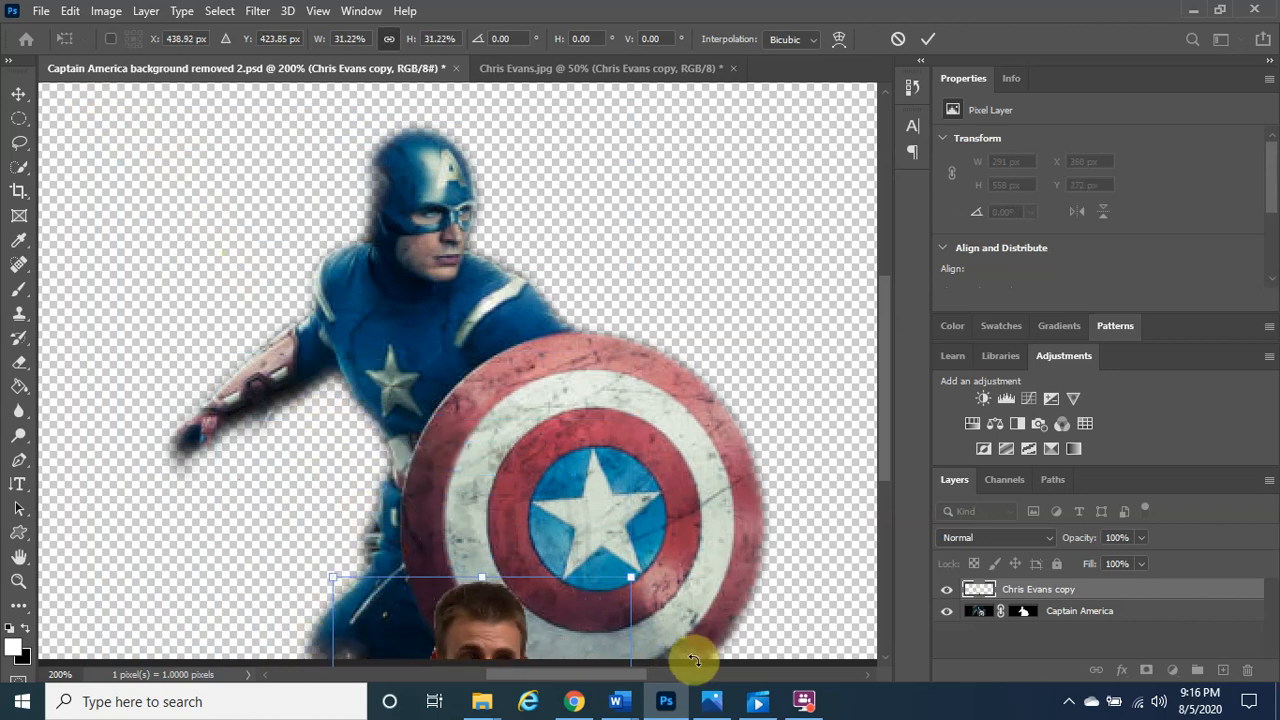
{"action": "left_click_drag", "start_coordinate": [543, 630], "coordinate": [328, 152]}
{"action": "left_click_drag", "start_coordinate": [123, 109], "coordinate": [255, 300]}
{"action": "left_click_drag", "start_coordinate": [324, 414], "coordinate": [236, 368]}
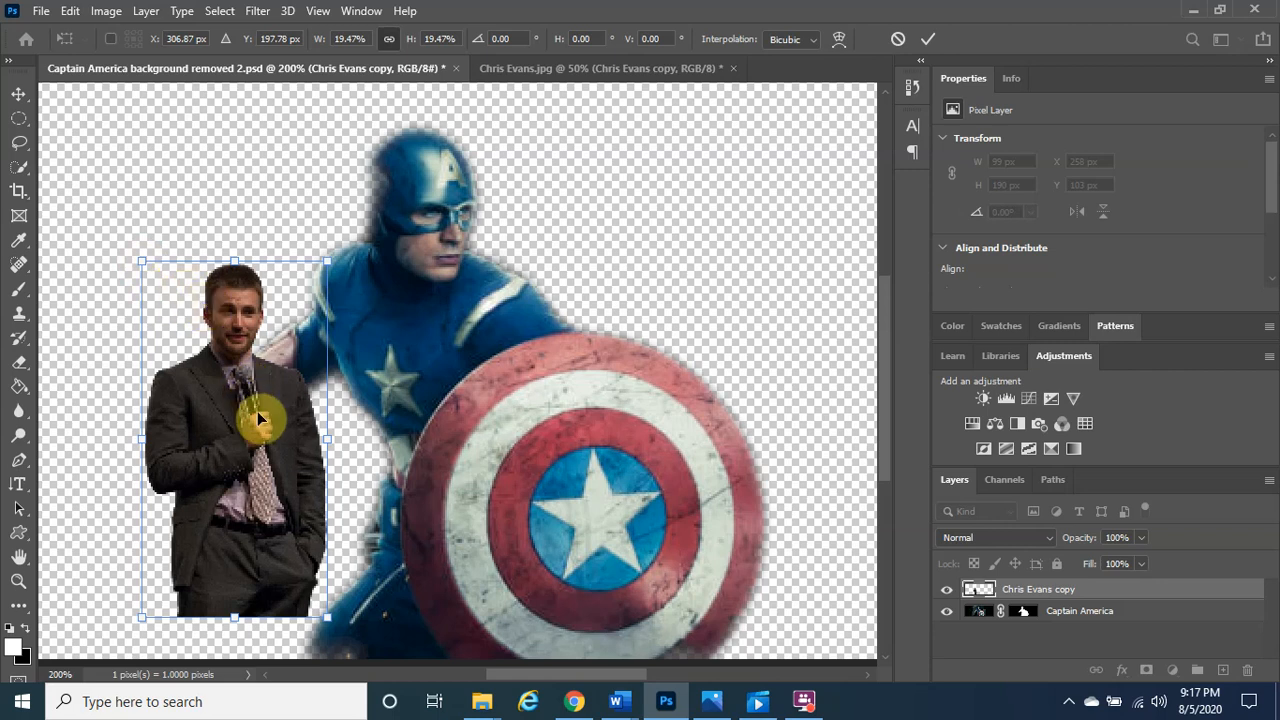
Move the Chris Evans figure onto Captain America's torso and enlarge it to 21.15%
{"action": "left_click_drag", "start_coordinate": [257, 418], "coordinate": [444, 434]}
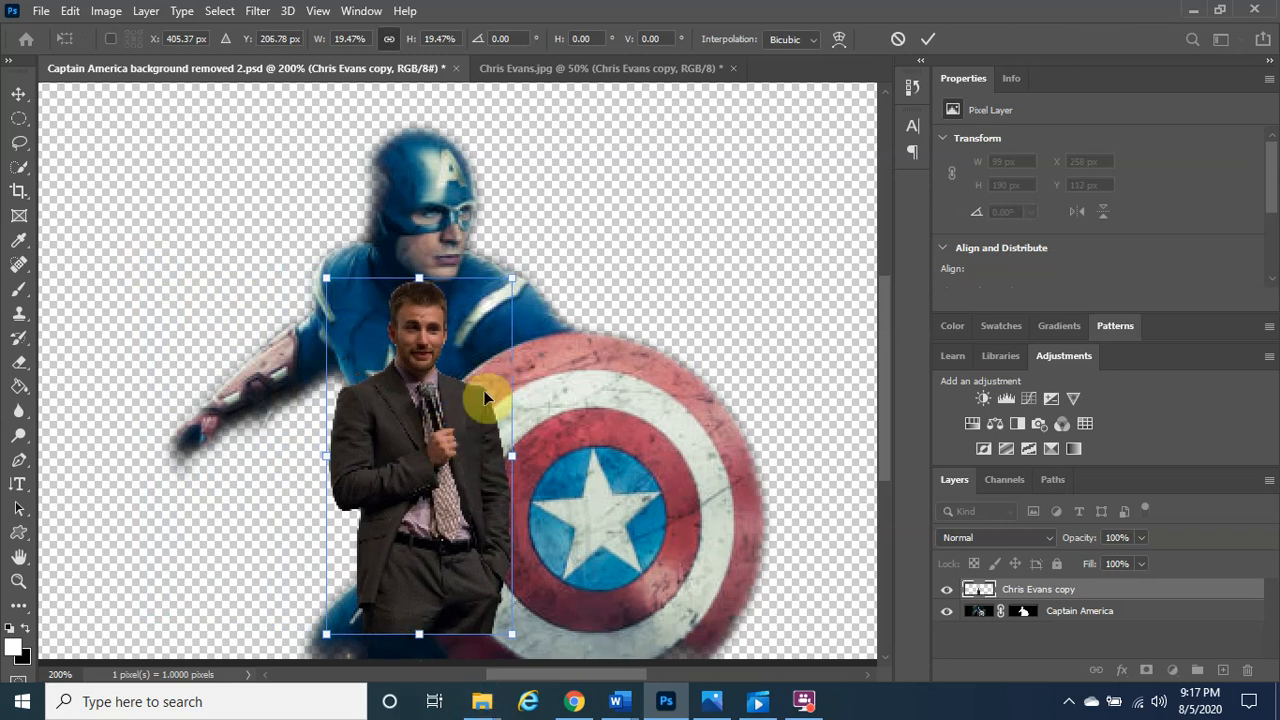
{"action": "left_click_drag", "start_coordinate": [523, 277], "coordinate": [548, 262]}
{"action": "left_click_drag", "start_coordinate": [479, 308], "coordinate": [479, 326]}
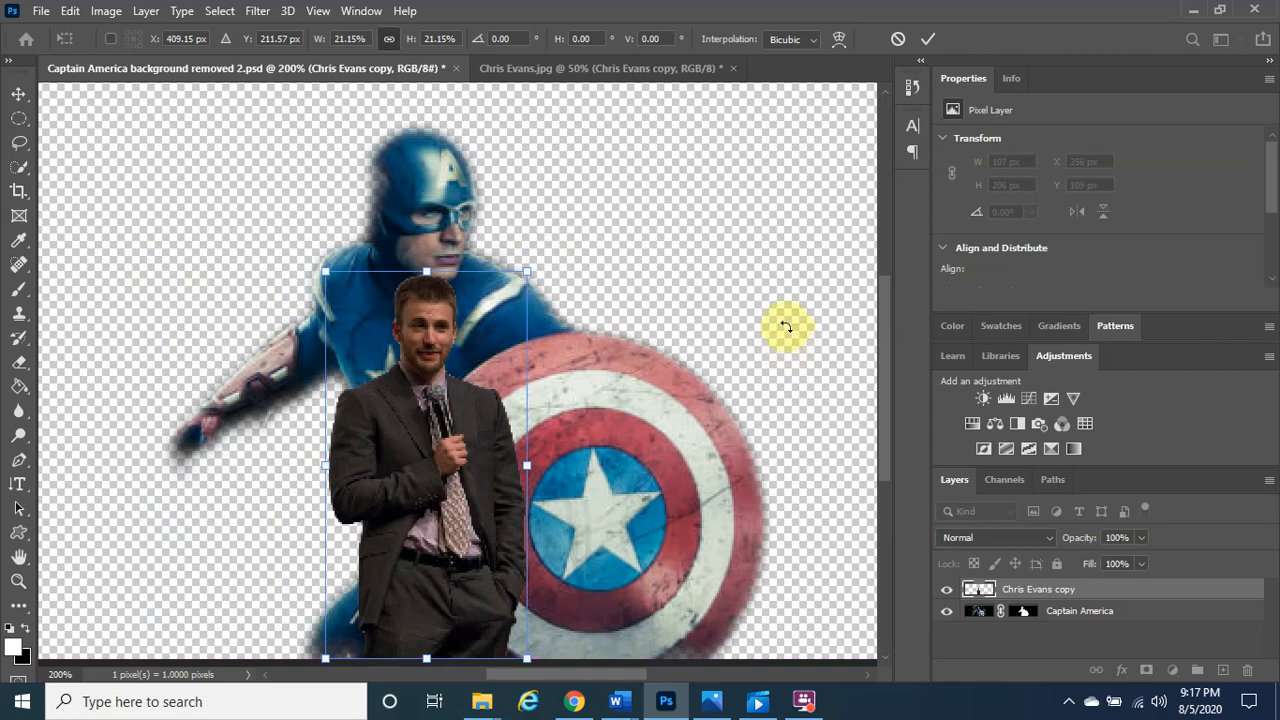
Move the Chris Evans figure horizontally toward the shield to about X 436 px and apply the transform
{"action": "key", "text": "ctrl+minus"}
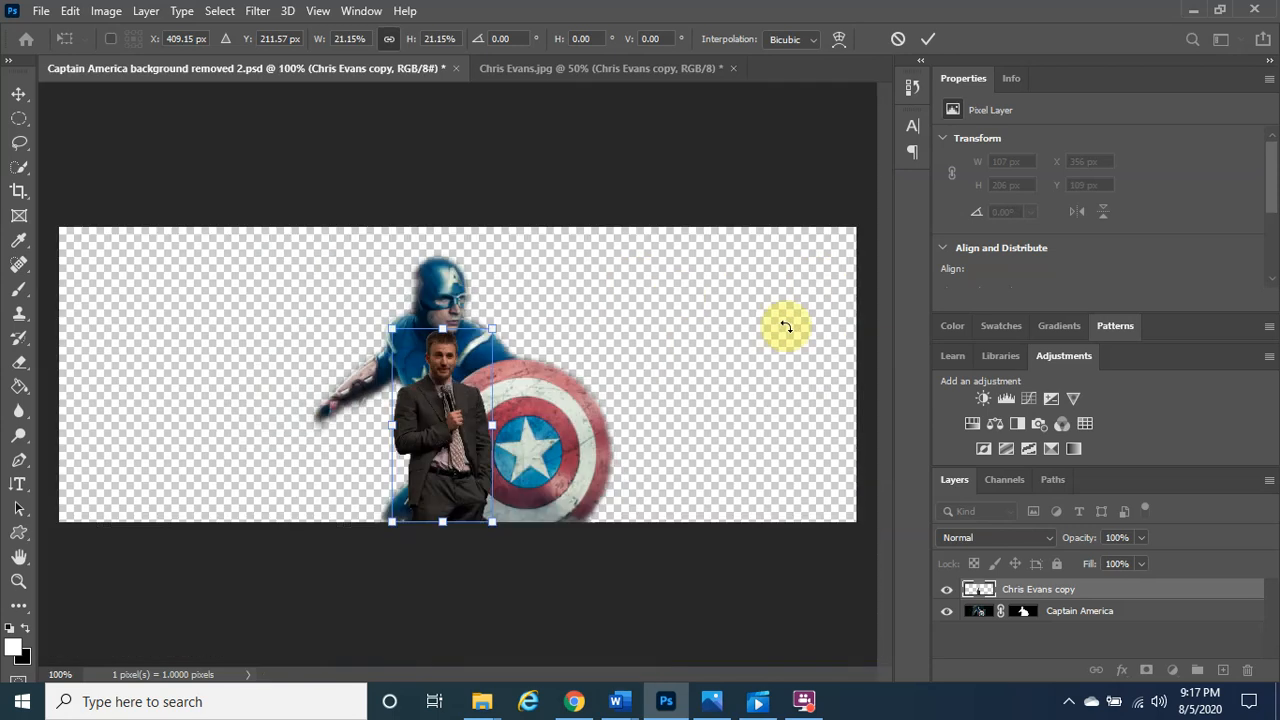
{"action": "key", "text": "ctrl+plus"}
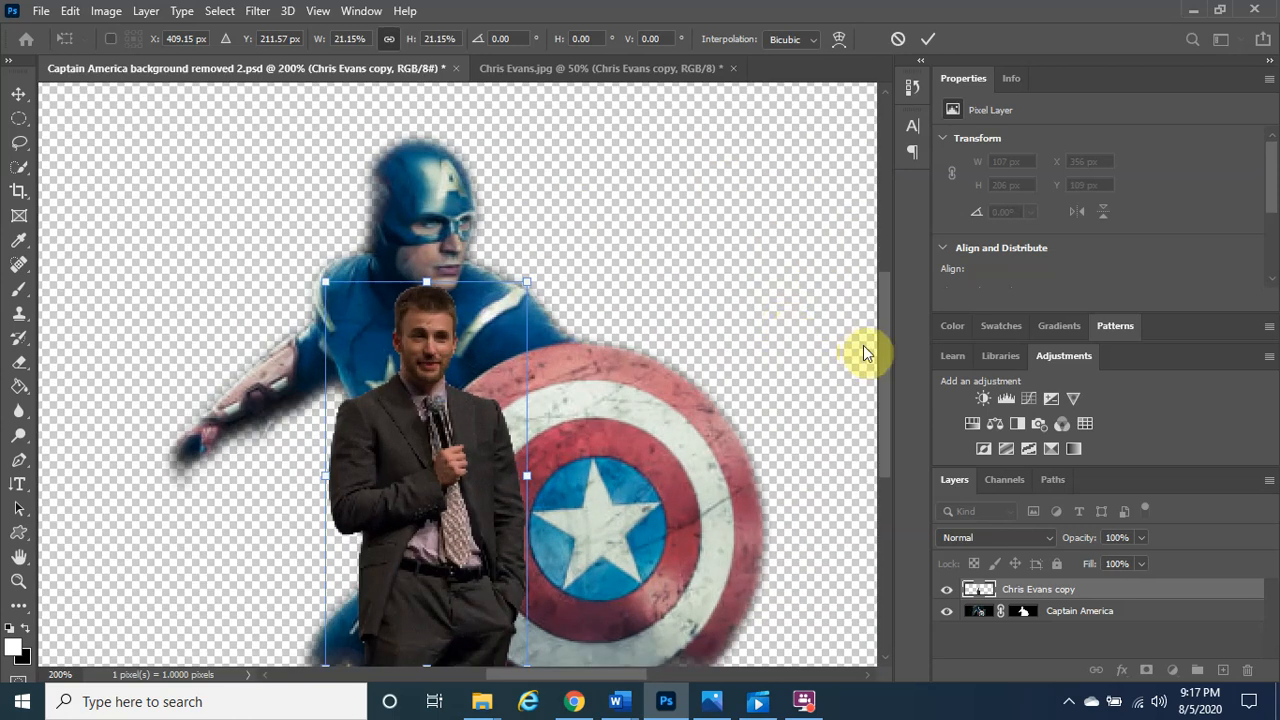
{"action": "left_click_drag", "start_coordinate": [886, 358], "coordinate": [888, 373]}
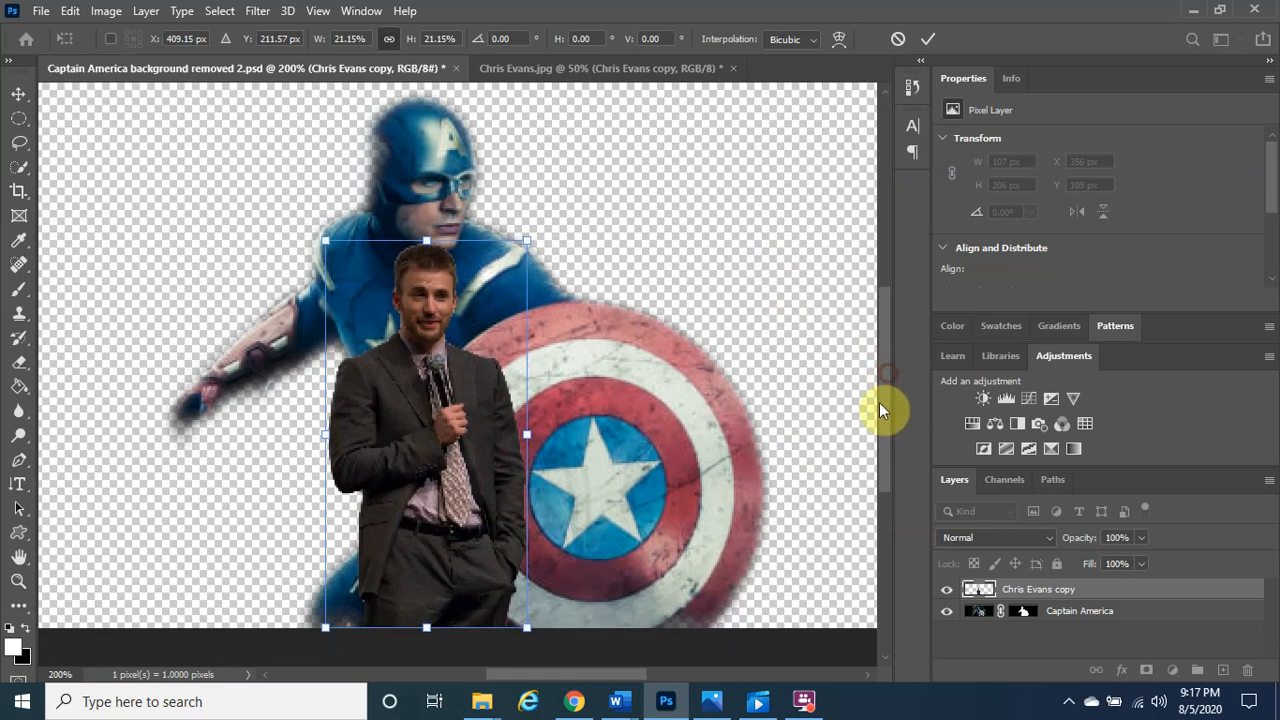
{"action": "left_click_drag", "start_coordinate": [452, 430], "coordinate": [504, 435]}
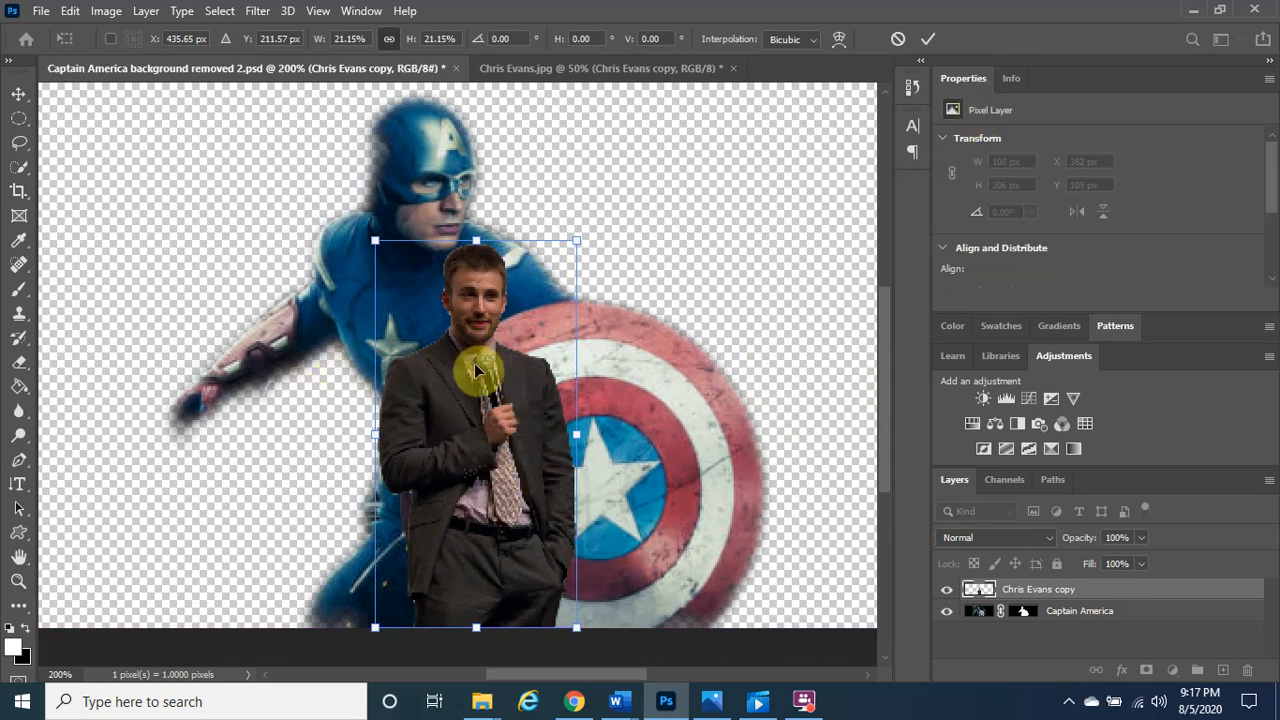
{"action": "left_click", "coordinate": [930, 40]}
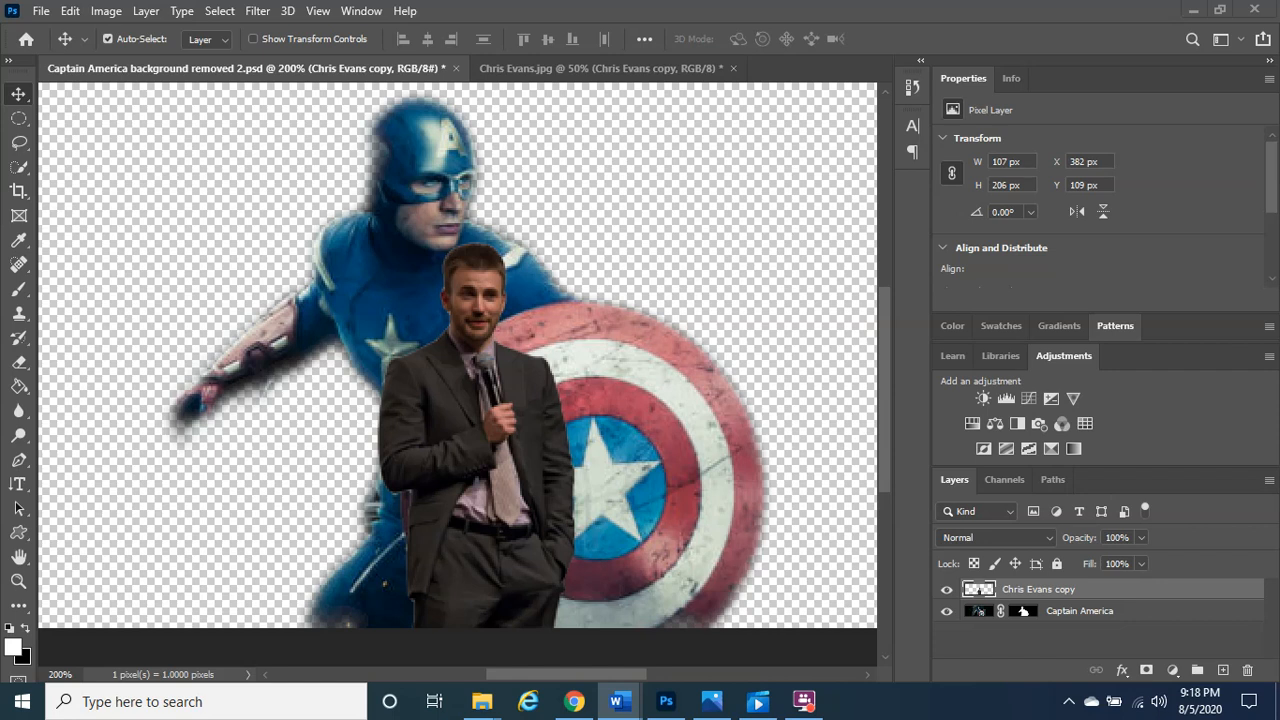
Rename the Chris Evans copy layer as Chris Evans
{"action": "left_click", "coordinate": [1103, 590]}
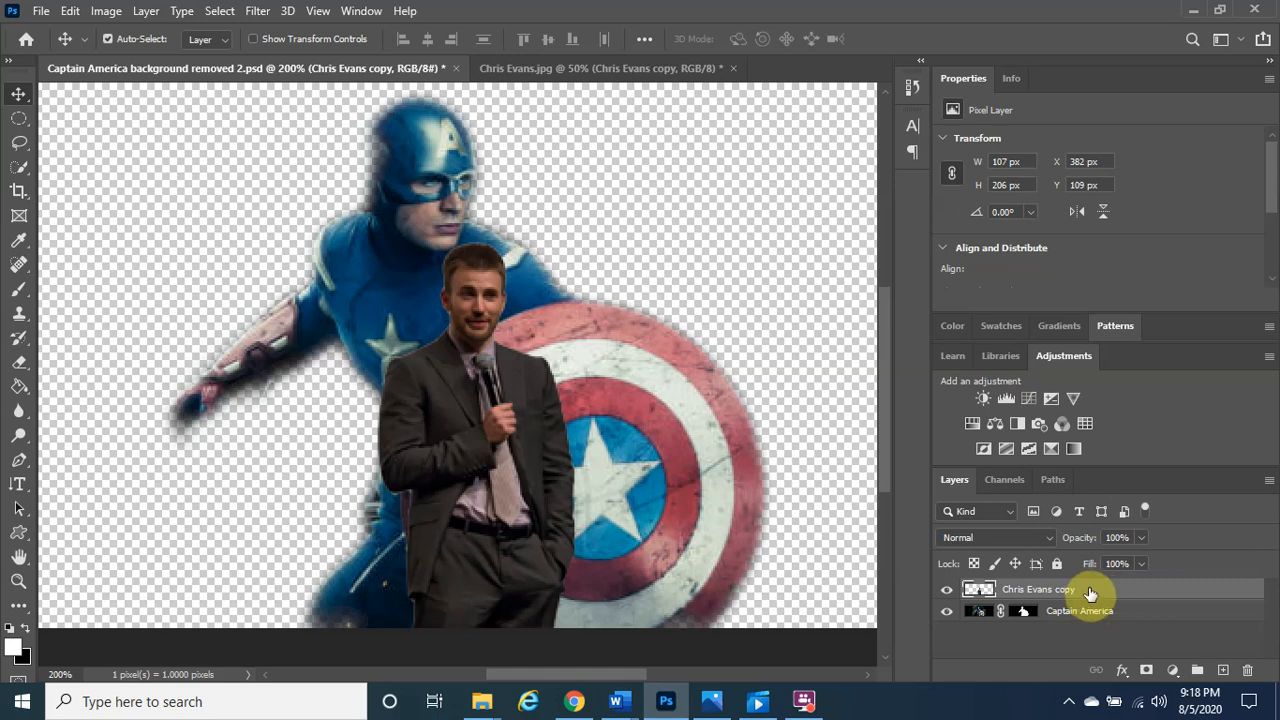
{"action": "double_click", "coordinate": [1048, 589]}
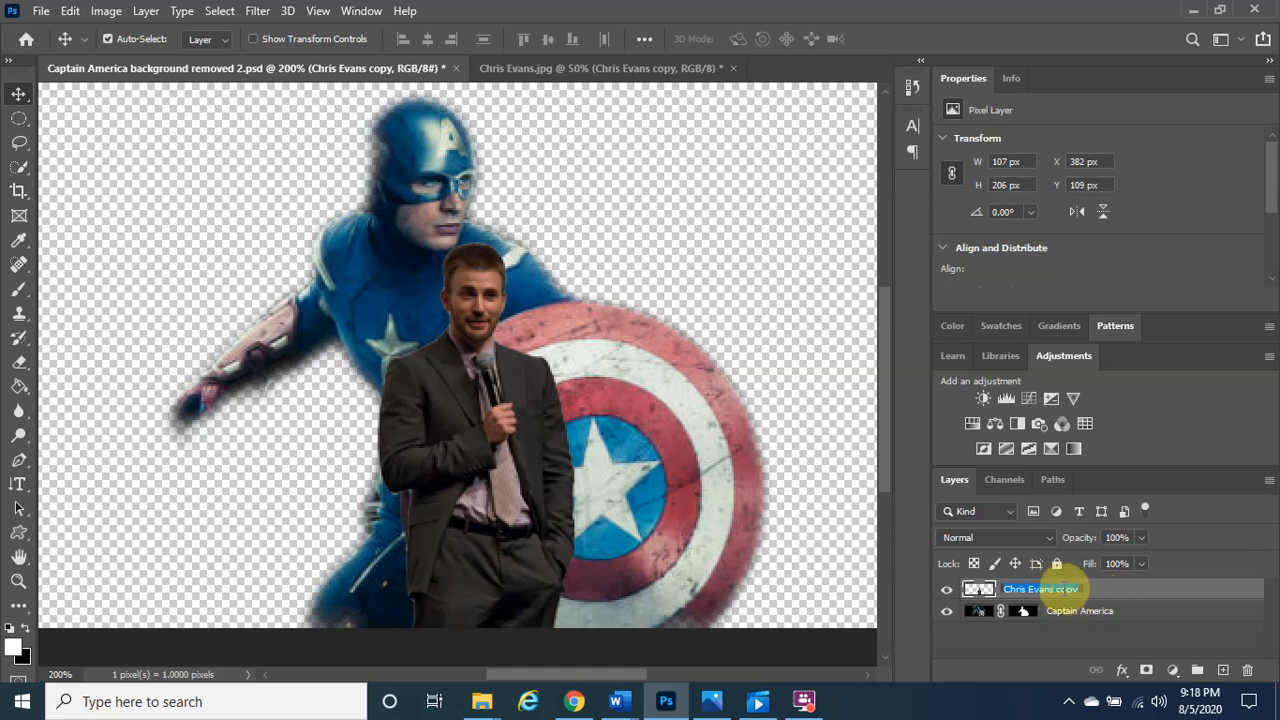
{"action": "key", "text": "Return"}
{"action": "key", "text": "BackSpace"}
{"action": "key", "text": "BackSpace"}
{"action": "key", "text": "BackSpace"}
{"action": "key", "text": "BackSpace"}
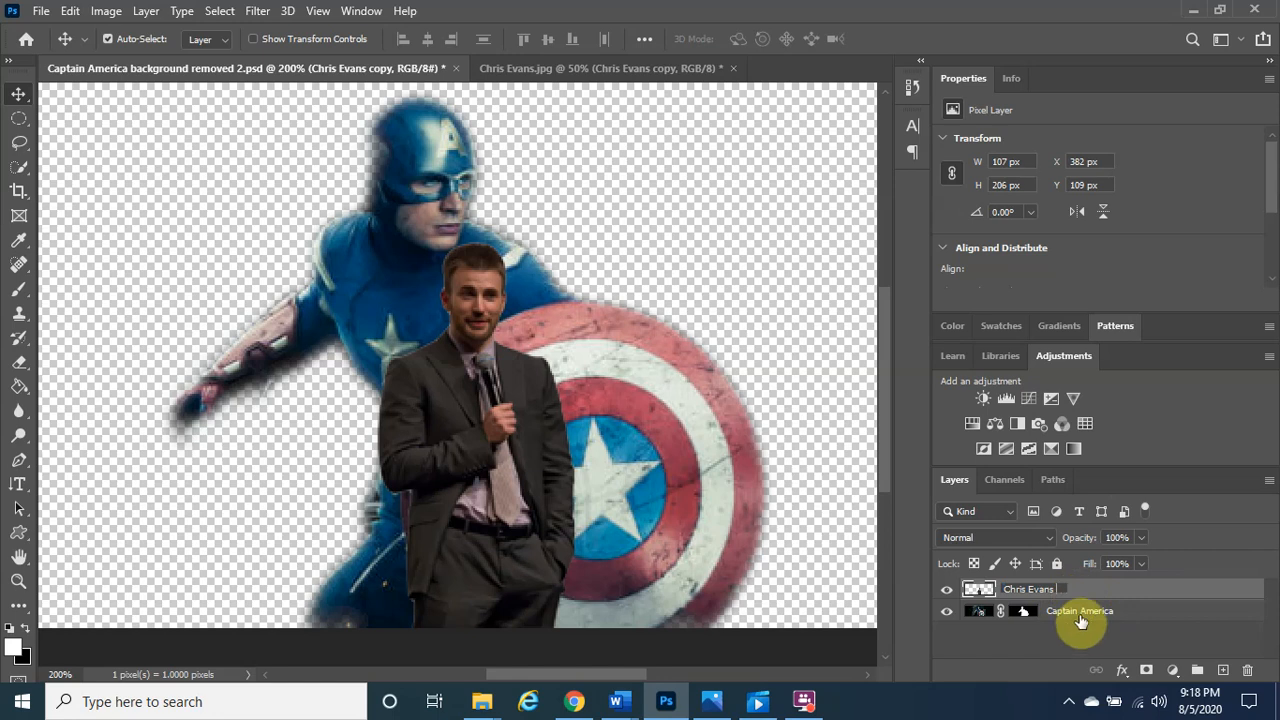
{"action": "left_click", "coordinate": [1090, 614]}
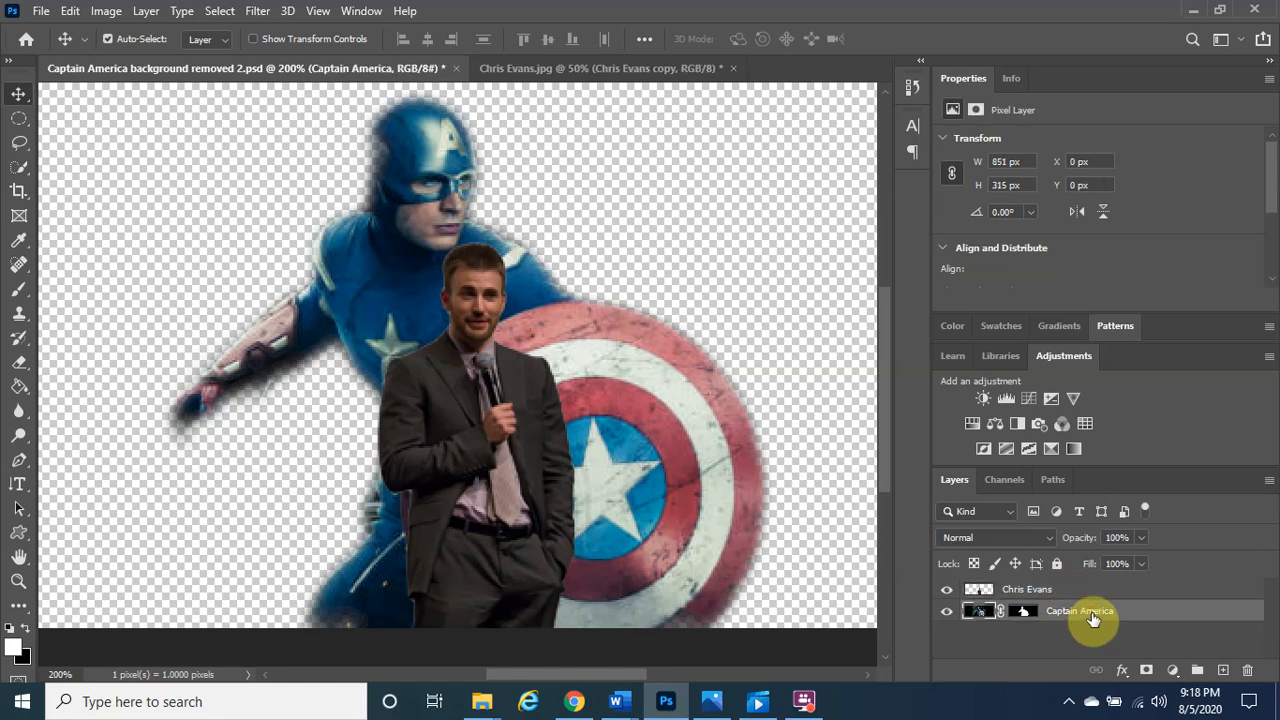
Clip the Chris Evans layer to the Captain America layer and shift the figure closer to the shield, at X 392 px
{"action": "left_click", "coordinate": [1020, 591]}
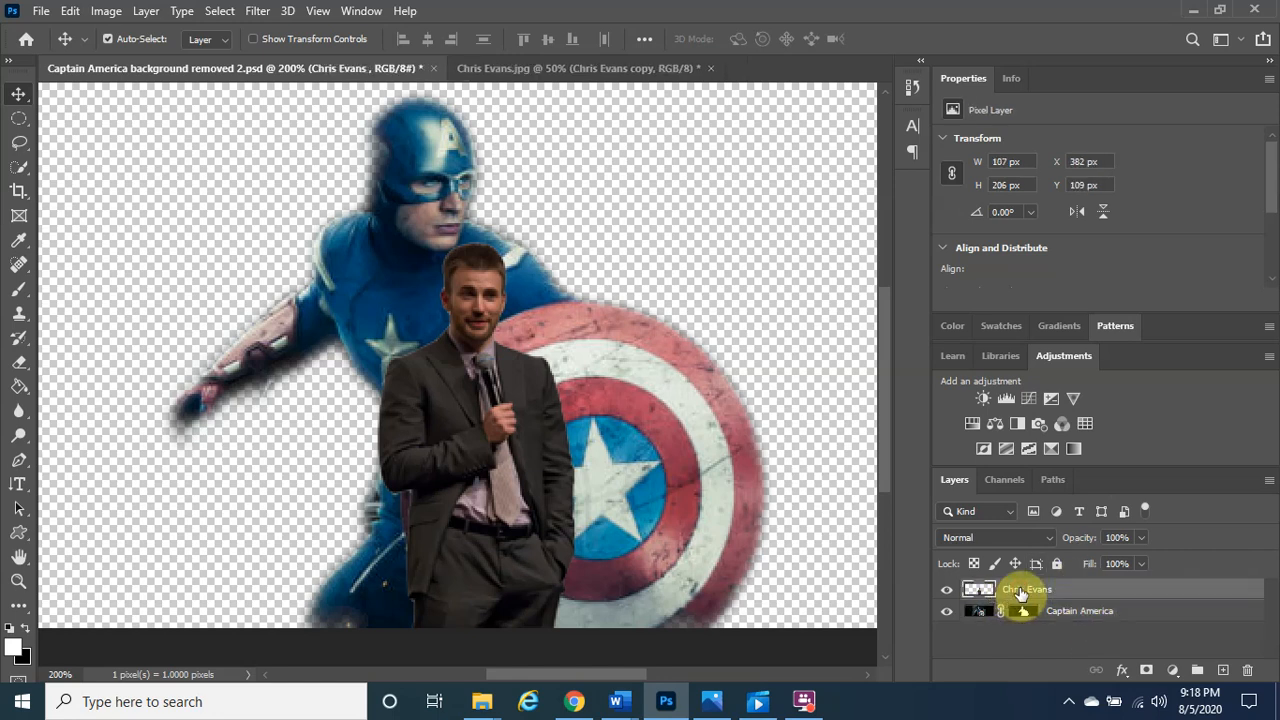
{"action": "left_click", "coordinate": [1062, 612]}
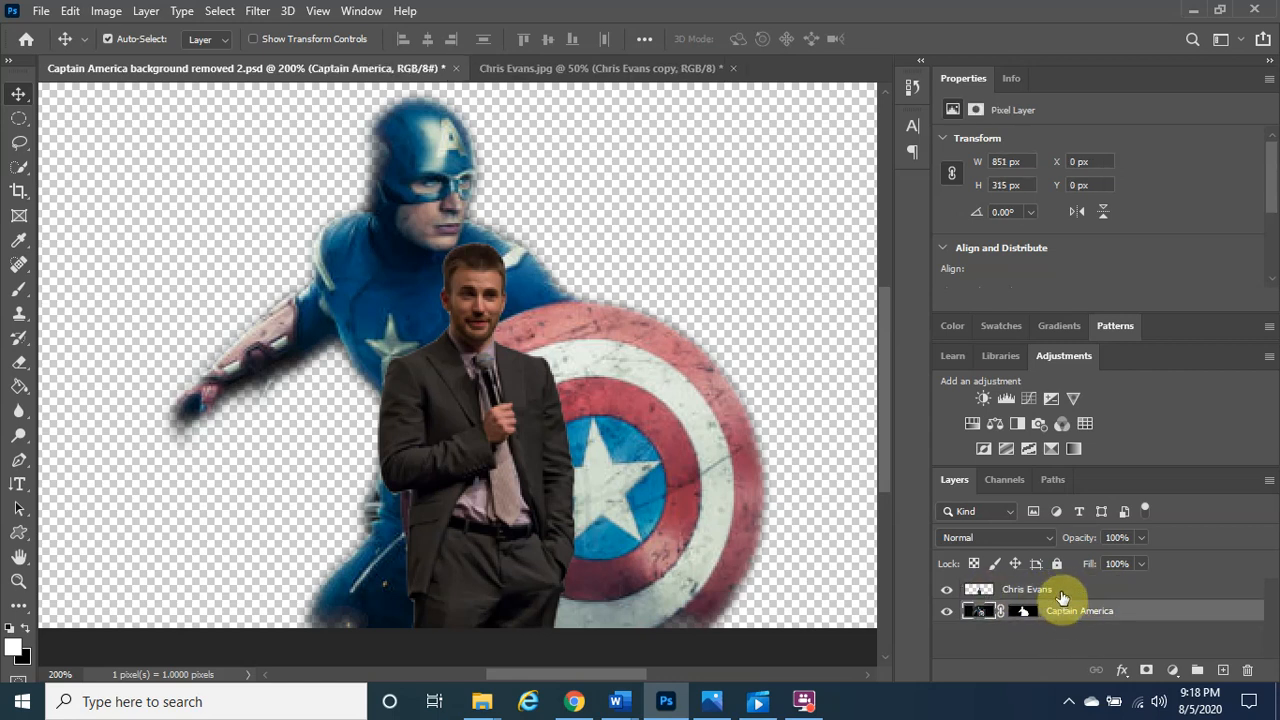
{"action": "left_click", "coordinate": [1062, 592]}
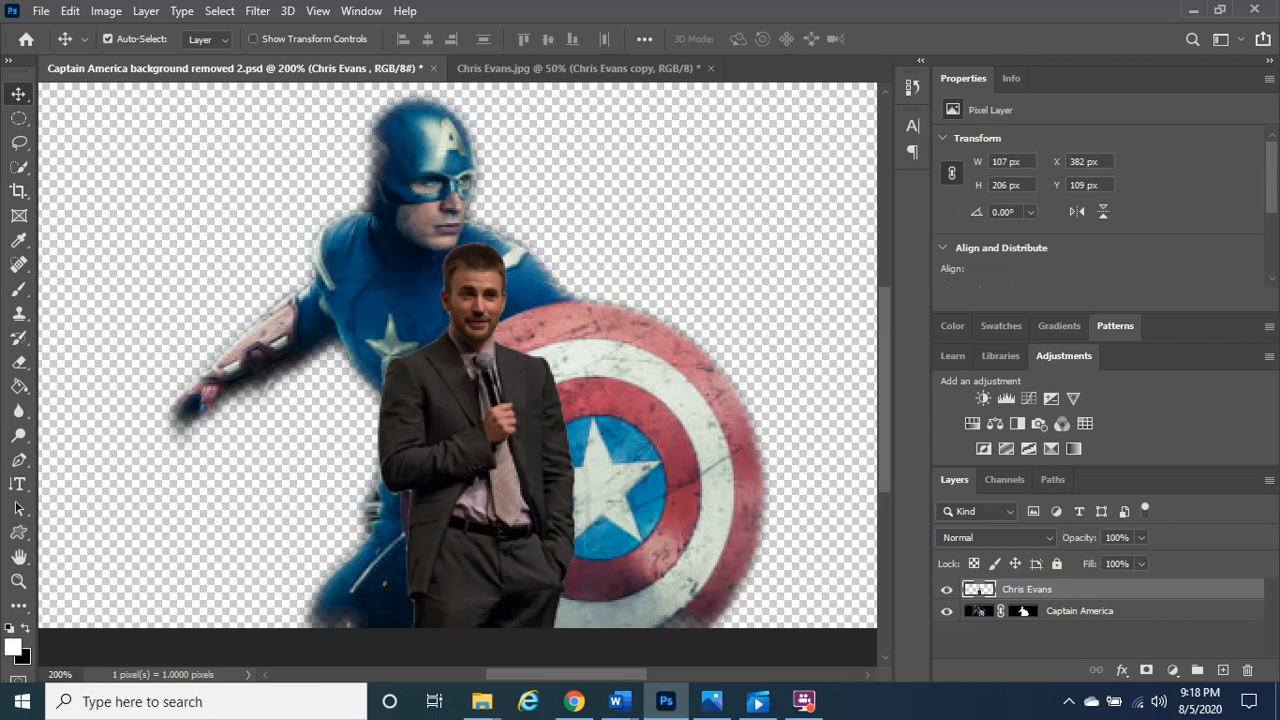
{"action": "left_click", "coordinate": [616, 701]}
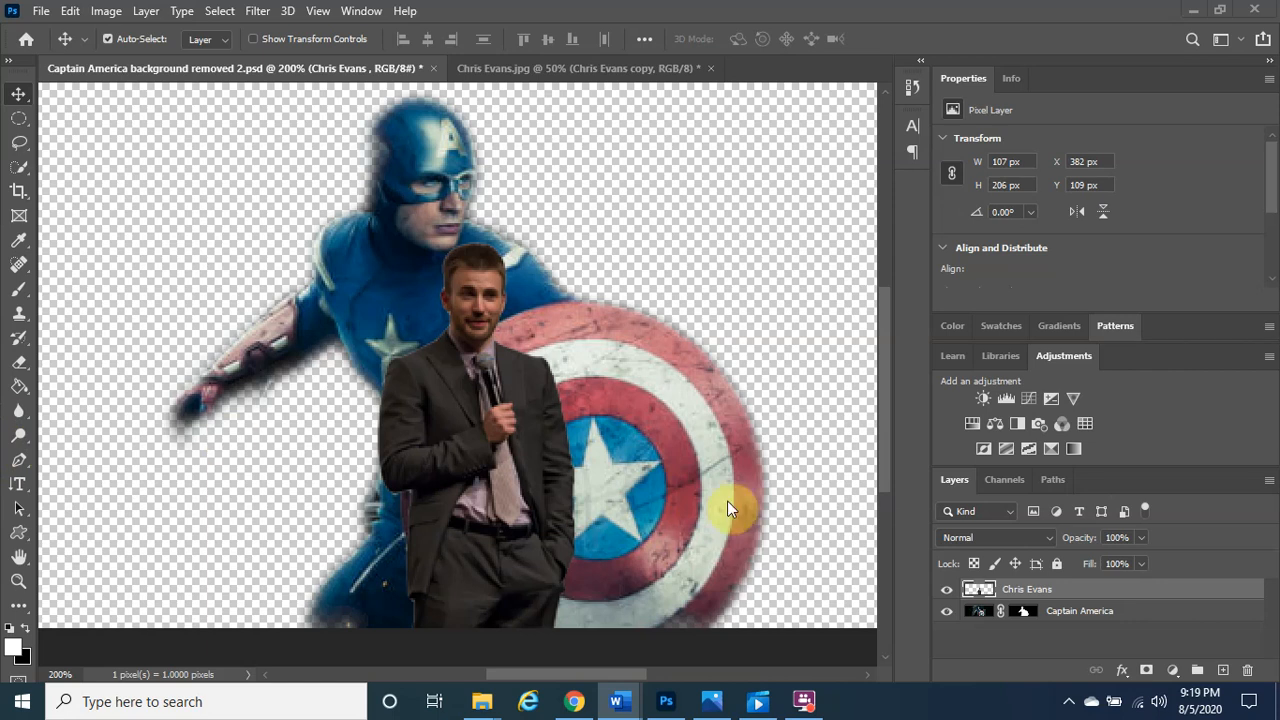
{"action": "right_click", "coordinate": [1005, 590]}
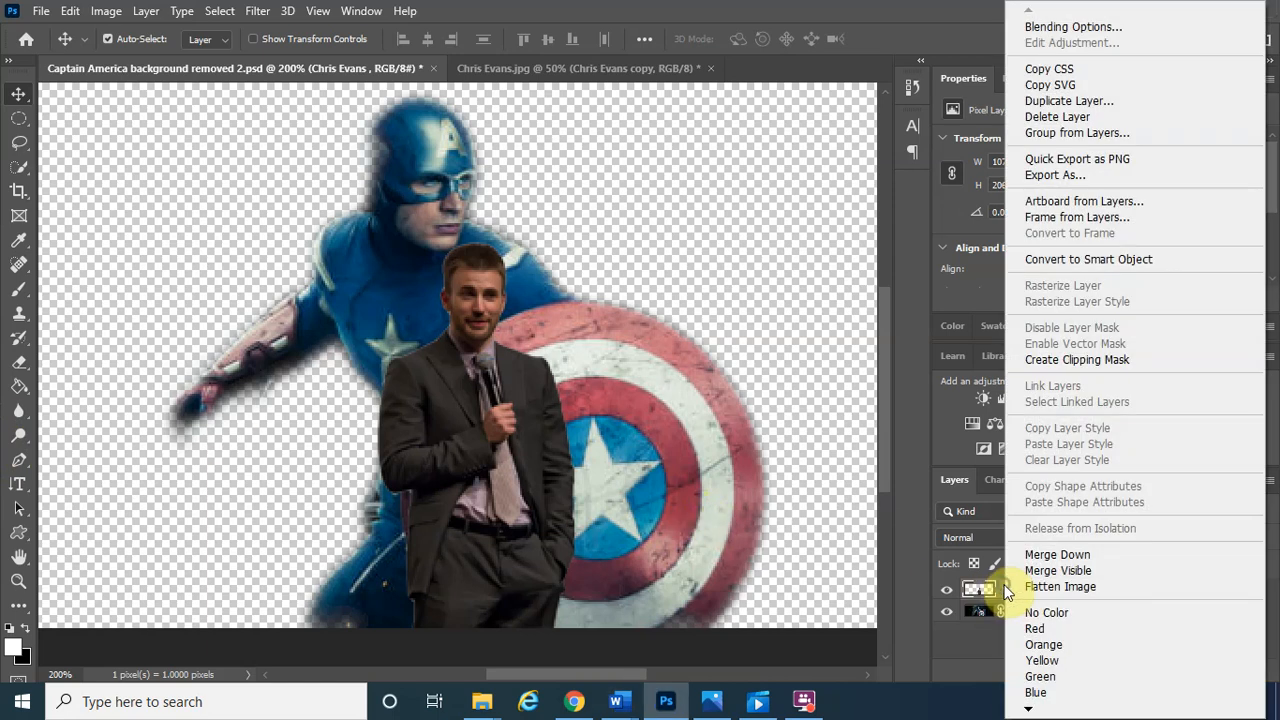
{"action": "left_click", "coordinate": [1098, 361]}
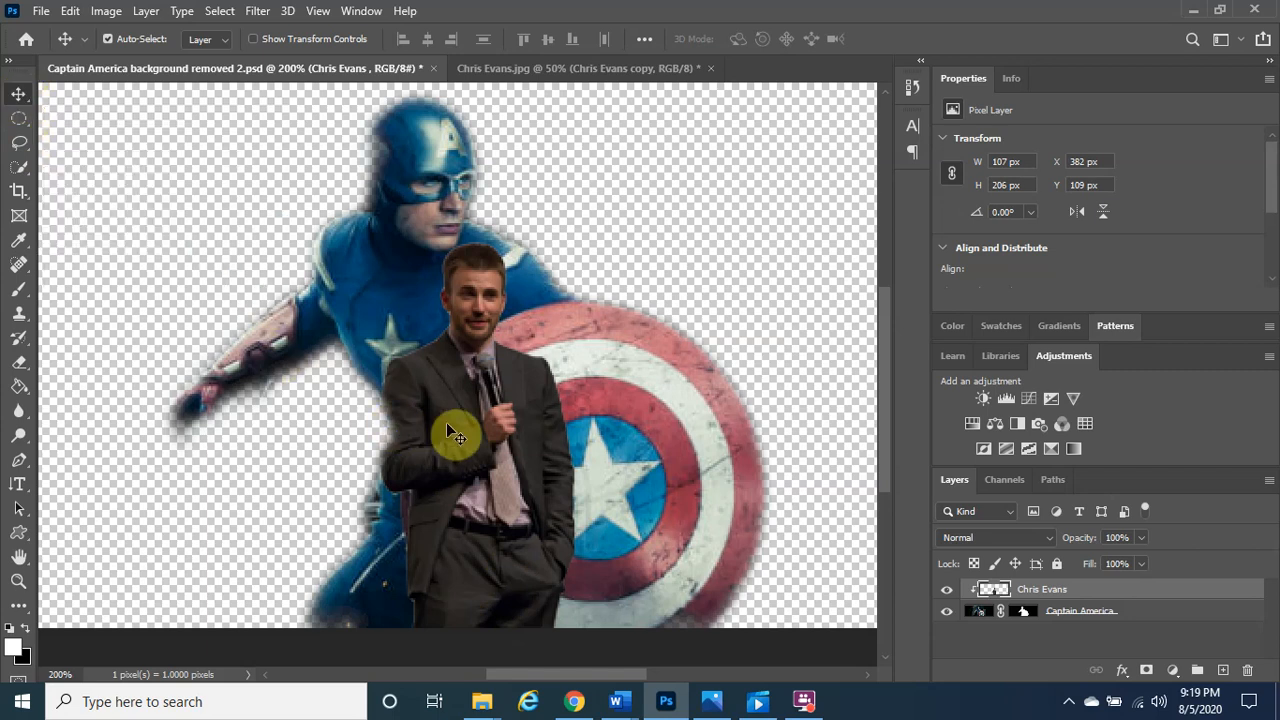
{"action": "mouse_move", "coordinate": [449, 432]}
{"action": "left_mouse_down"}
{"action": "mouse_move", "coordinate": [480, 423]}
{"action": "mouse_move", "coordinate": [394, 329]}
{"action": "mouse_move", "coordinate": [376, 265]}
{"action": "mouse_move", "coordinate": [389, 251]}
{"action": "mouse_move", "coordinate": [432, 272]}
{"action": "mouse_move", "coordinate": [549, 417]}
{"action": "mouse_move", "coordinate": [677, 430]}
{"action": "mouse_move", "coordinate": [668, 460]}
{"action": "mouse_move", "coordinate": [623, 494]}
{"action": "mouse_move", "coordinate": [577, 503]}
{"action": "mouse_move", "coordinate": [247, 443]}
{"action": "mouse_move", "coordinate": [334, 420]}
{"action": "mouse_move", "coordinate": [251, 436]}
{"action": "mouse_move", "coordinate": [213, 410]}
{"action": "mouse_move", "coordinate": [237, 366]}
{"action": "mouse_move", "coordinate": [334, 288]}
{"action": "mouse_move", "coordinate": [378, 283]}
{"action": "mouse_move", "coordinate": [447, 423]}
{"action": "mouse_move", "coordinate": [466, 417]}
{"action": "left_mouse_up"}
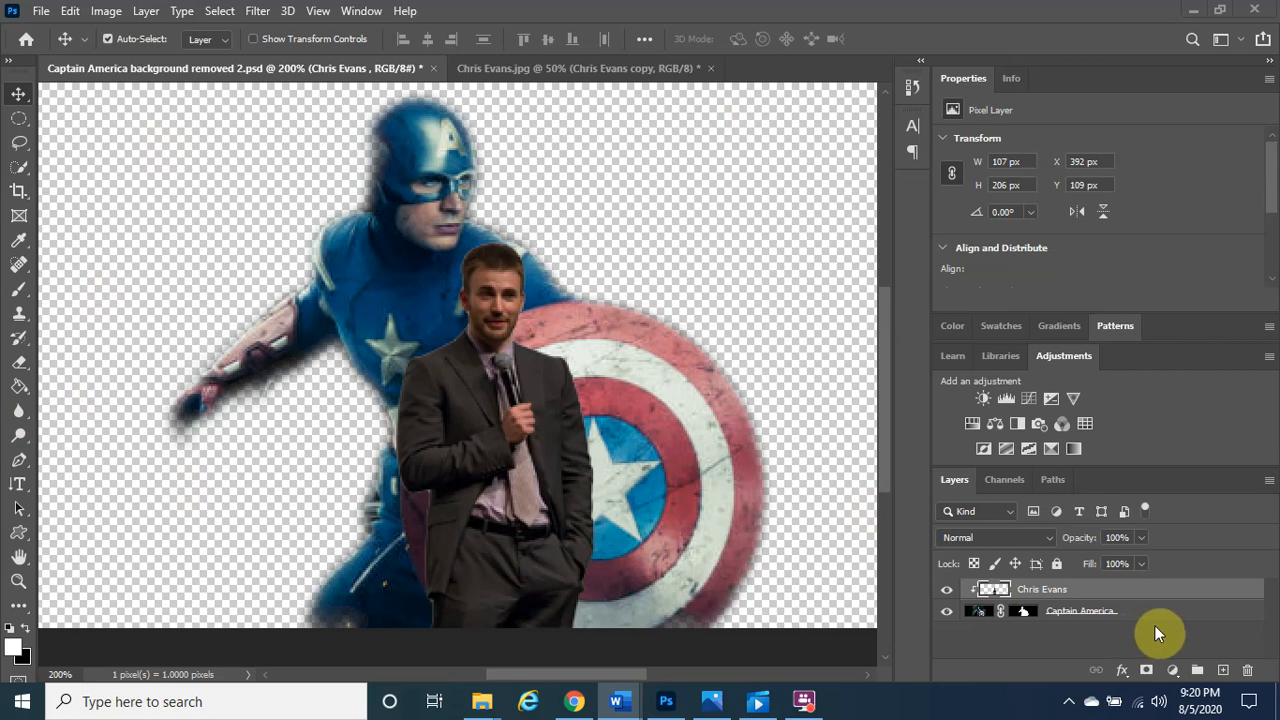
Add a new layer named White background and place it beneath the Captain America layer
{"action": "left_click", "coordinate": [1224, 678]}
{"action": "left_click", "coordinate": [1224, 679]}
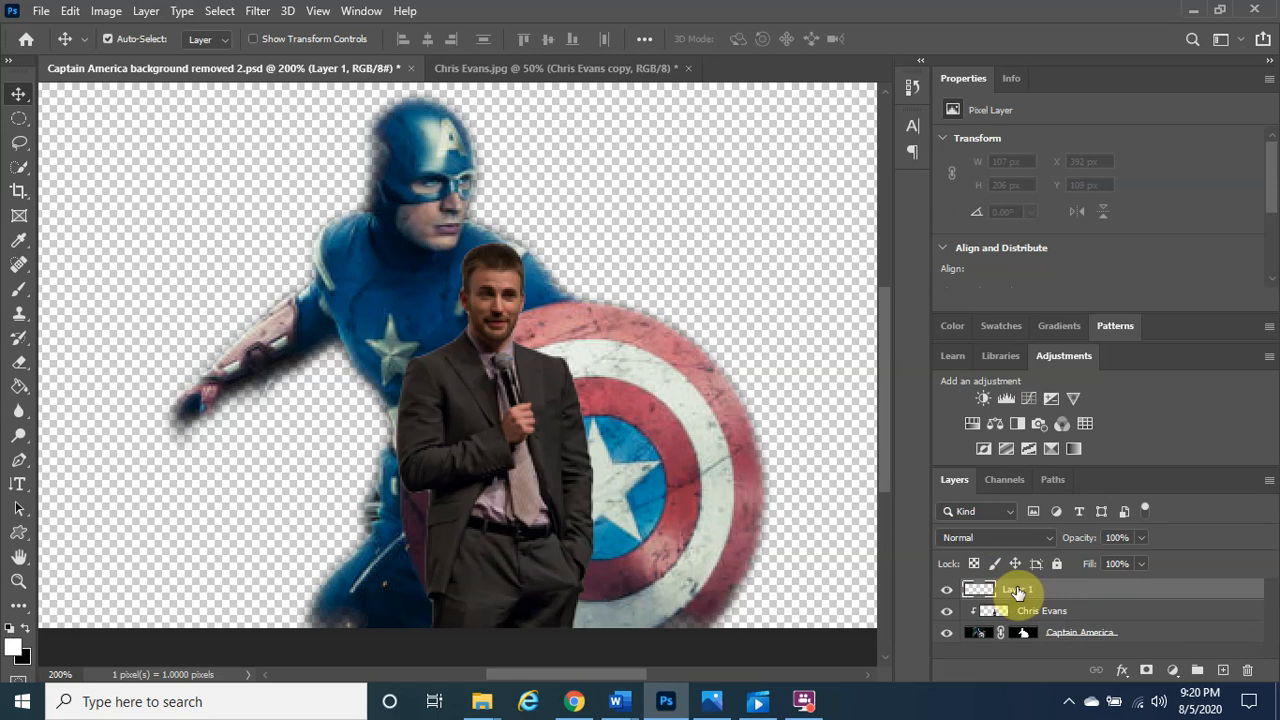
{"action": "double_click", "coordinate": [1017, 591]}
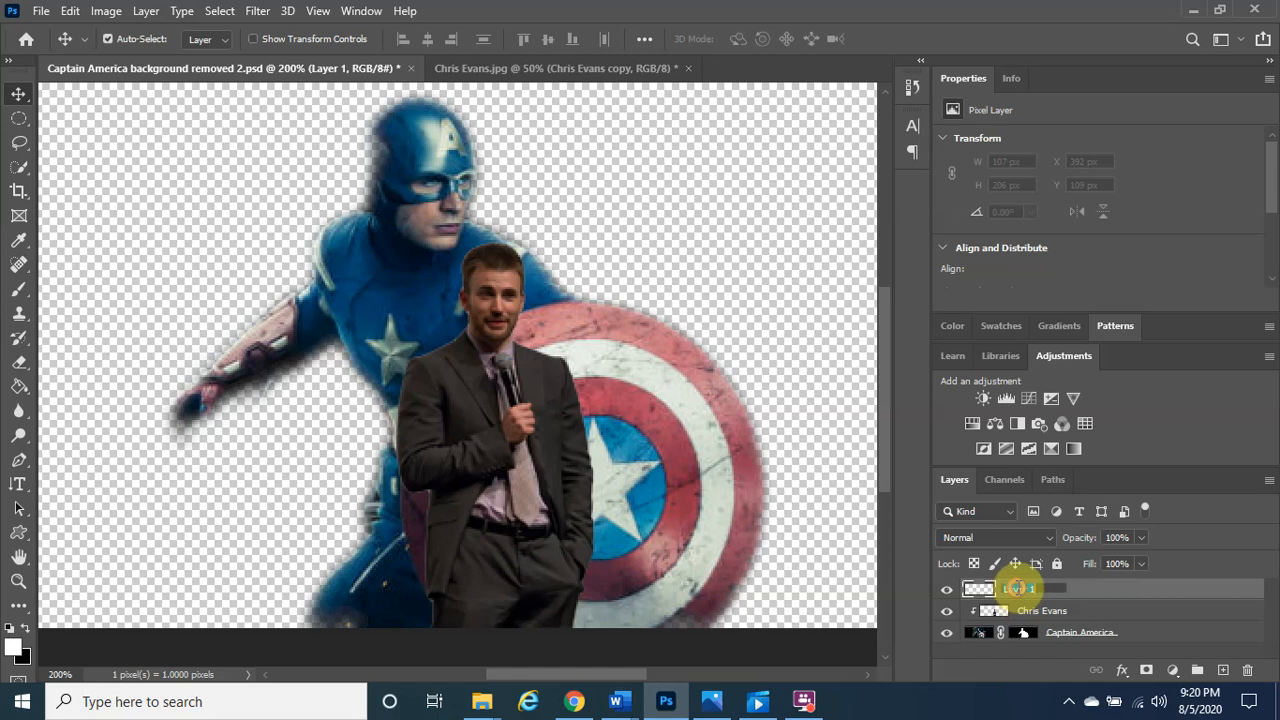
{"action": "type", "text": "W"}
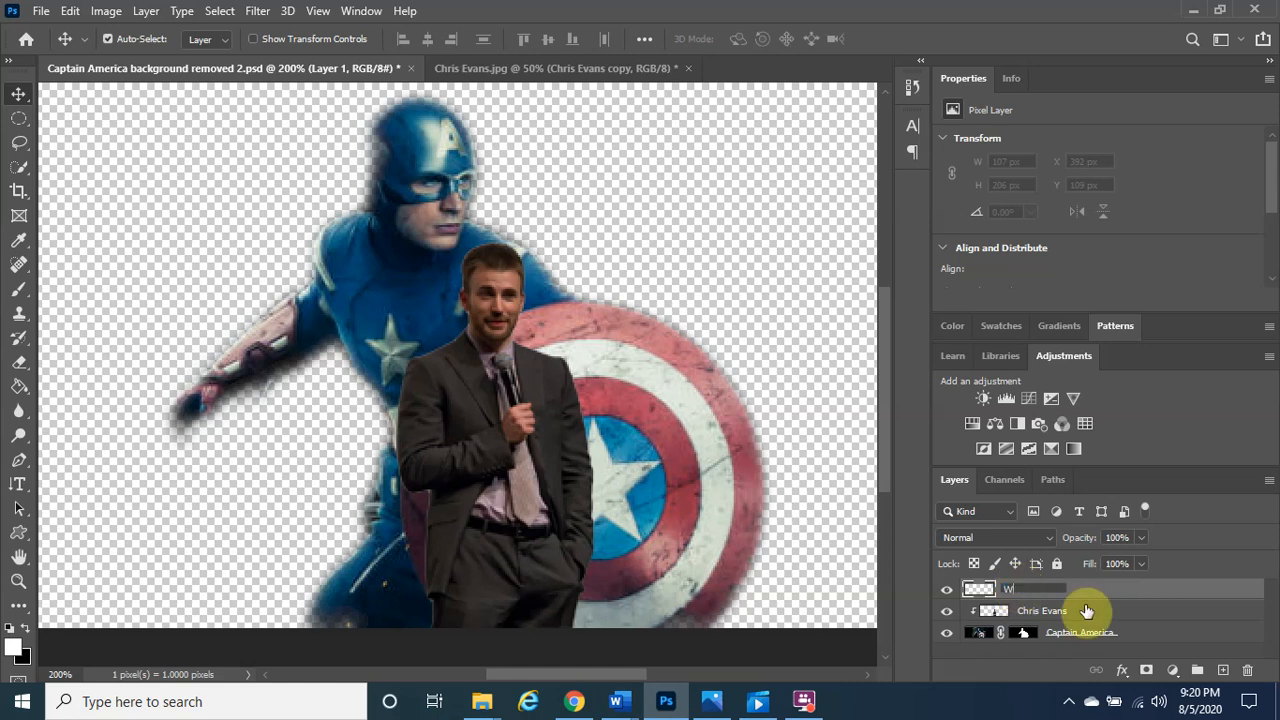
{"action": "type", "text": "hite background"}
{"action": "key", "text": "Return"}
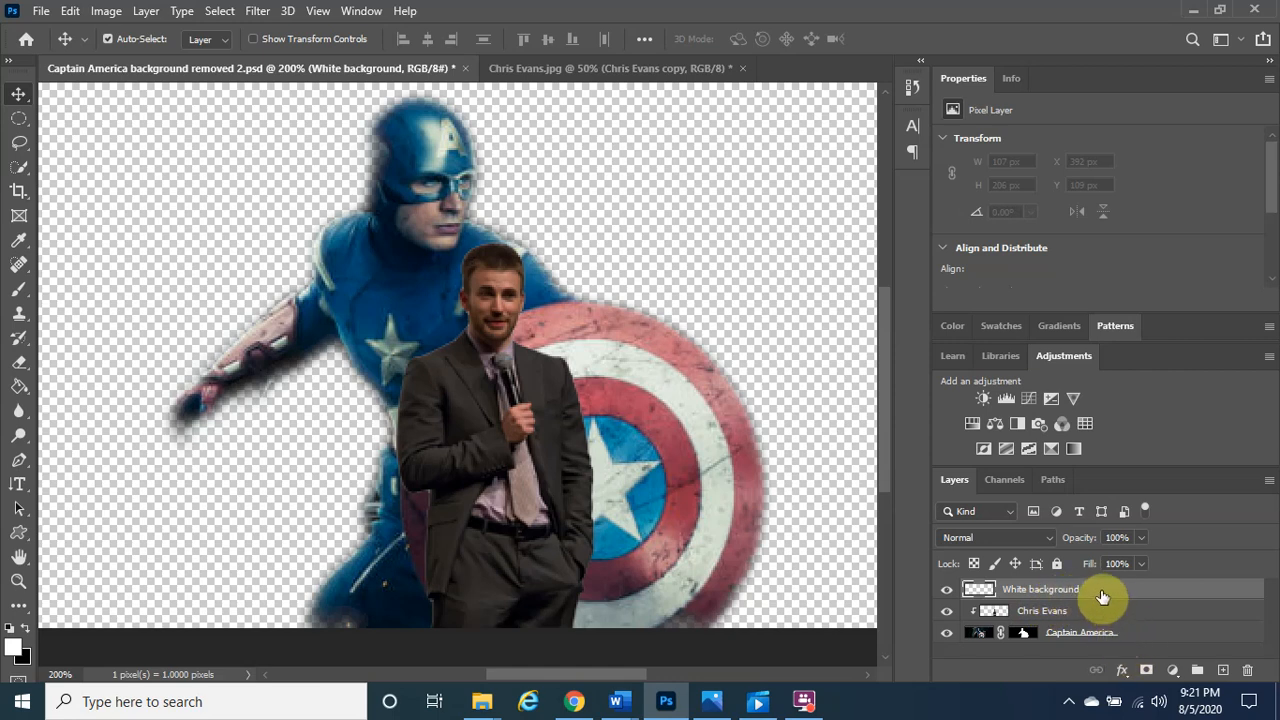
{"action": "mouse_move", "coordinate": [1102, 597]}
{"action": "left_mouse_down"}
{"action": "mouse_move", "coordinate": [1100, 634]}
{"action": "mouse_move", "coordinate": [1102, 595]}
{"action": "mouse_move", "coordinate": [1100, 612]}
{"action": "left_mouse_up"}
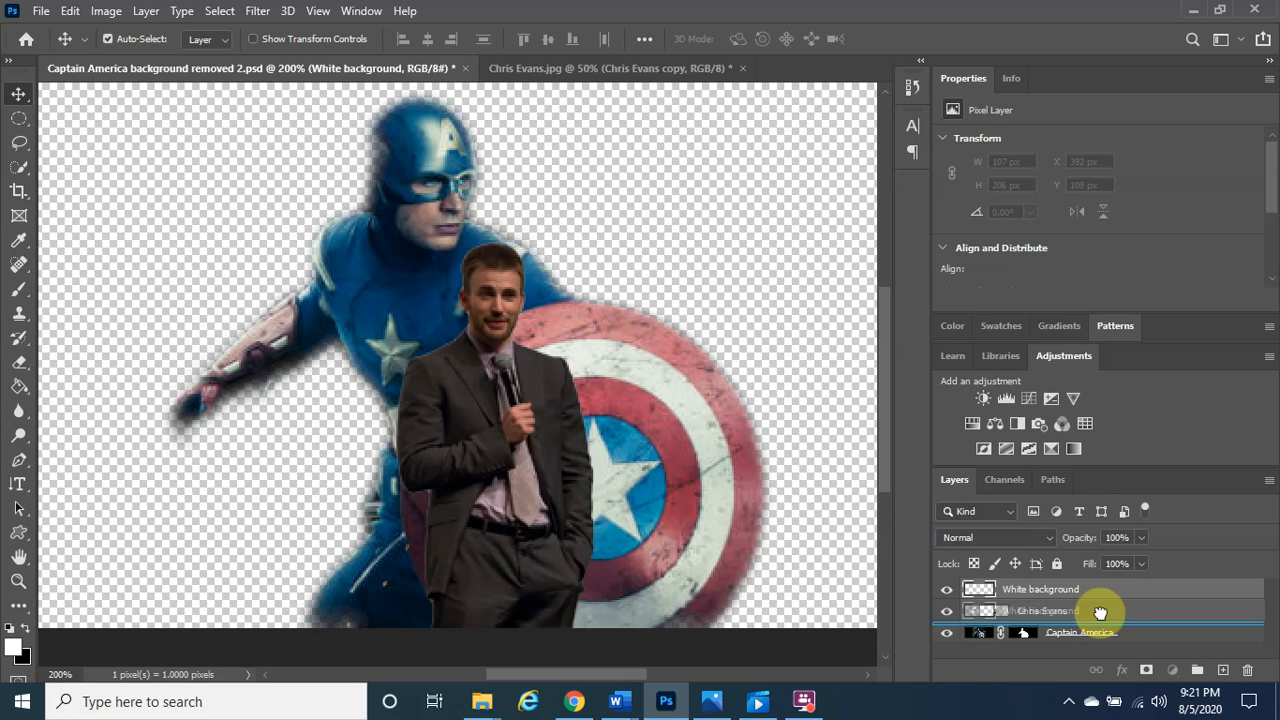
{"action": "left_click_drag", "start_coordinate": [1100, 612], "coordinate": [1096, 635]}
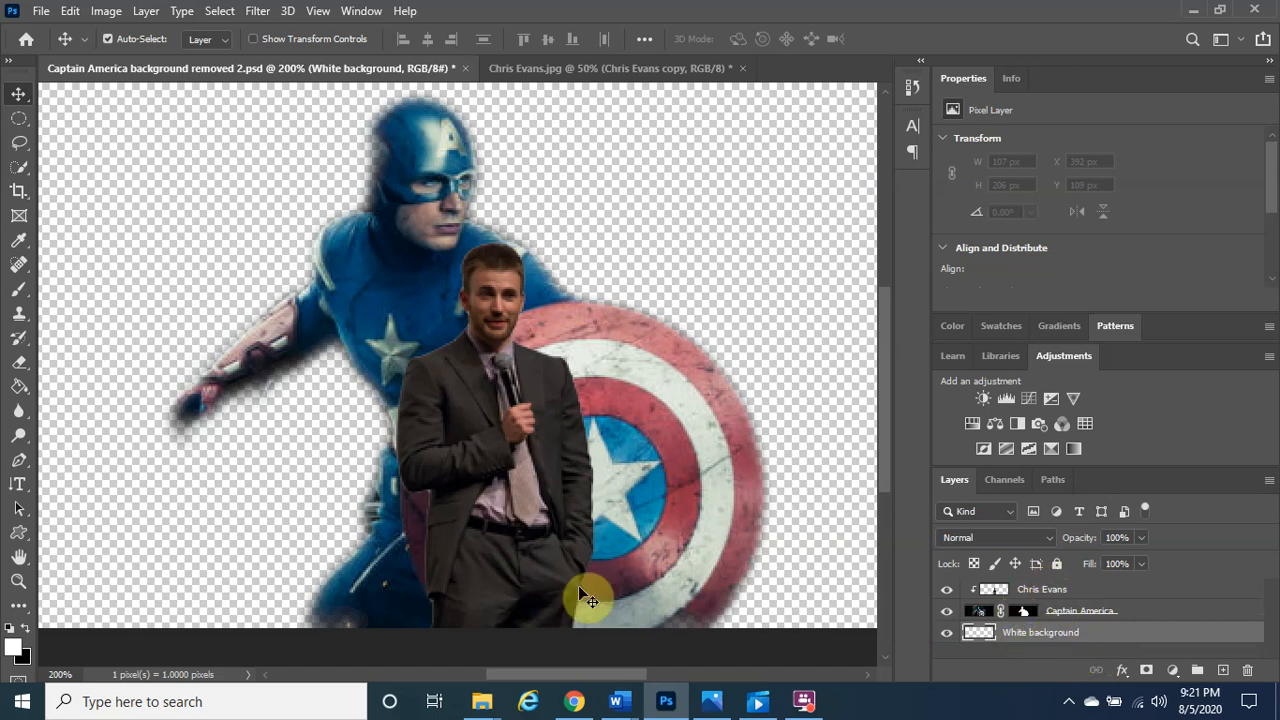
Set the foreground color to bright yellow, hex e4f70c
{"action": "left_click", "coordinate": [12, 652]}
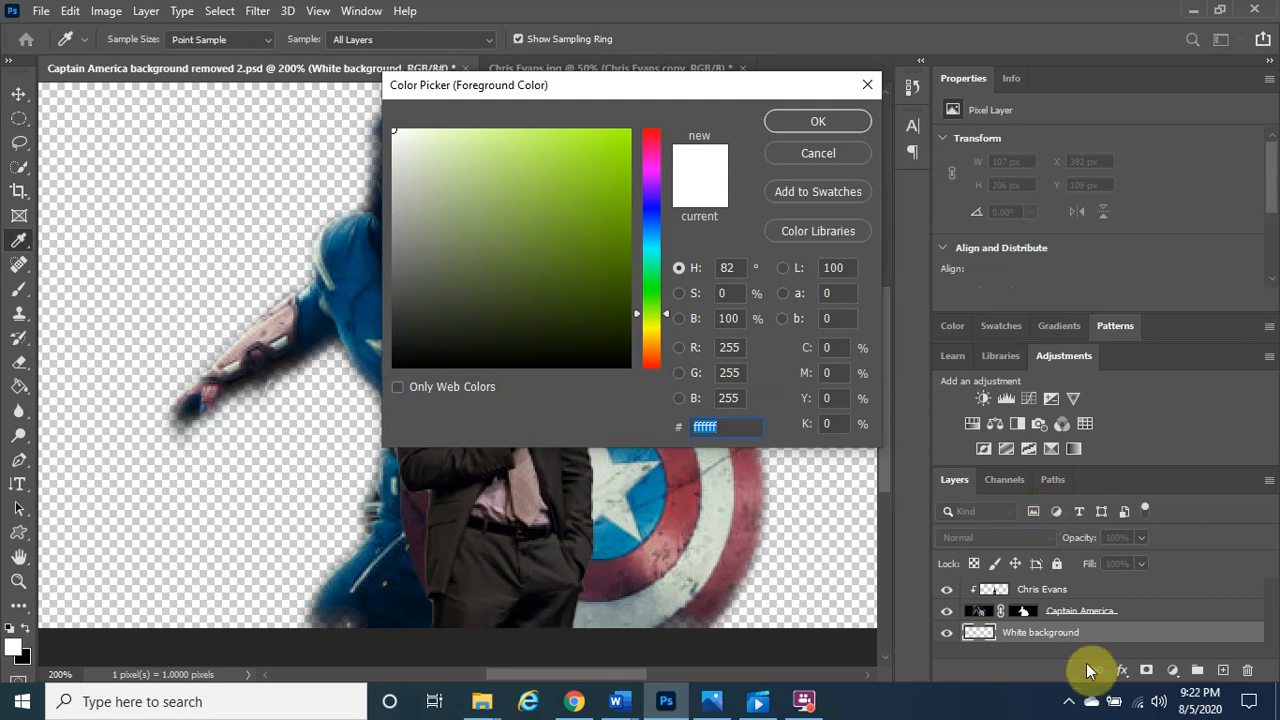
{"action": "left_click", "coordinate": [650, 256]}
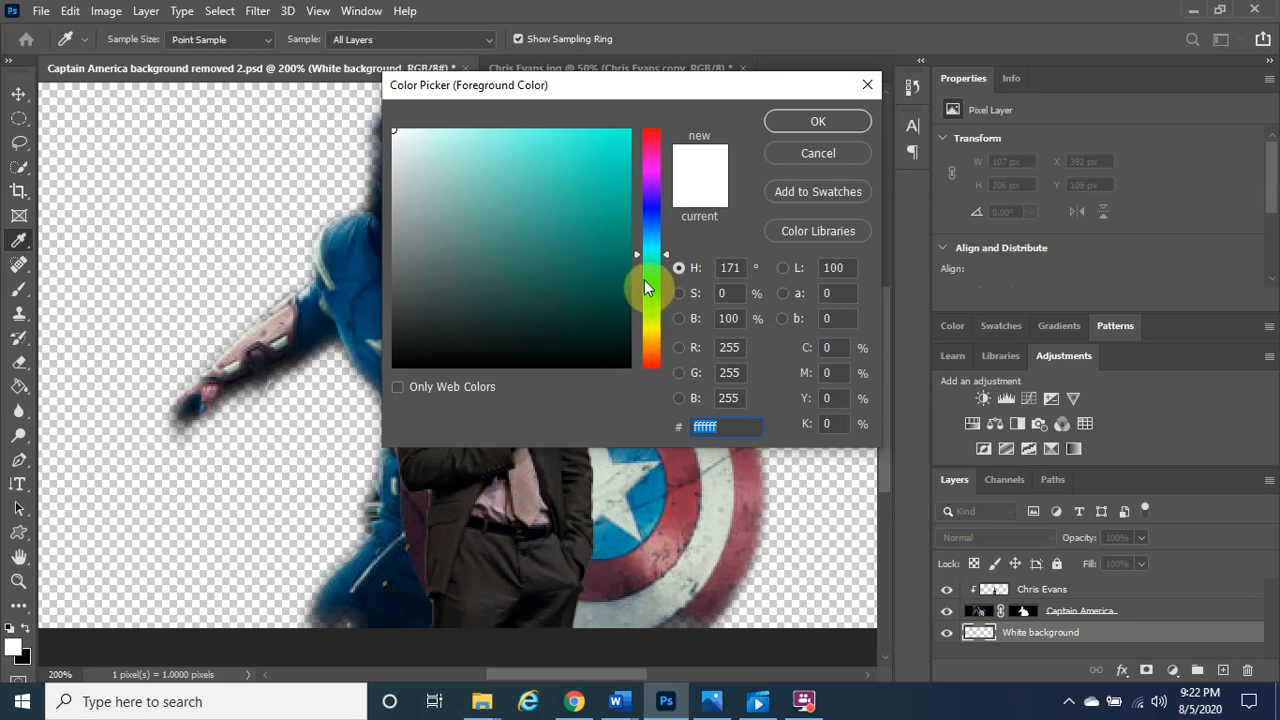
{"action": "left_click_drag", "start_coordinate": [637, 259], "coordinate": [654, 323]}
{"action": "left_click_drag", "start_coordinate": [577, 165], "coordinate": [613, 150]}
{"action": "left_click_drag", "start_coordinate": [662, 328], "coordinate": [660, 324]}
{"action": "left_click_drag", "start_coordinate": [608, 150], "coordinate": [619, 136]}
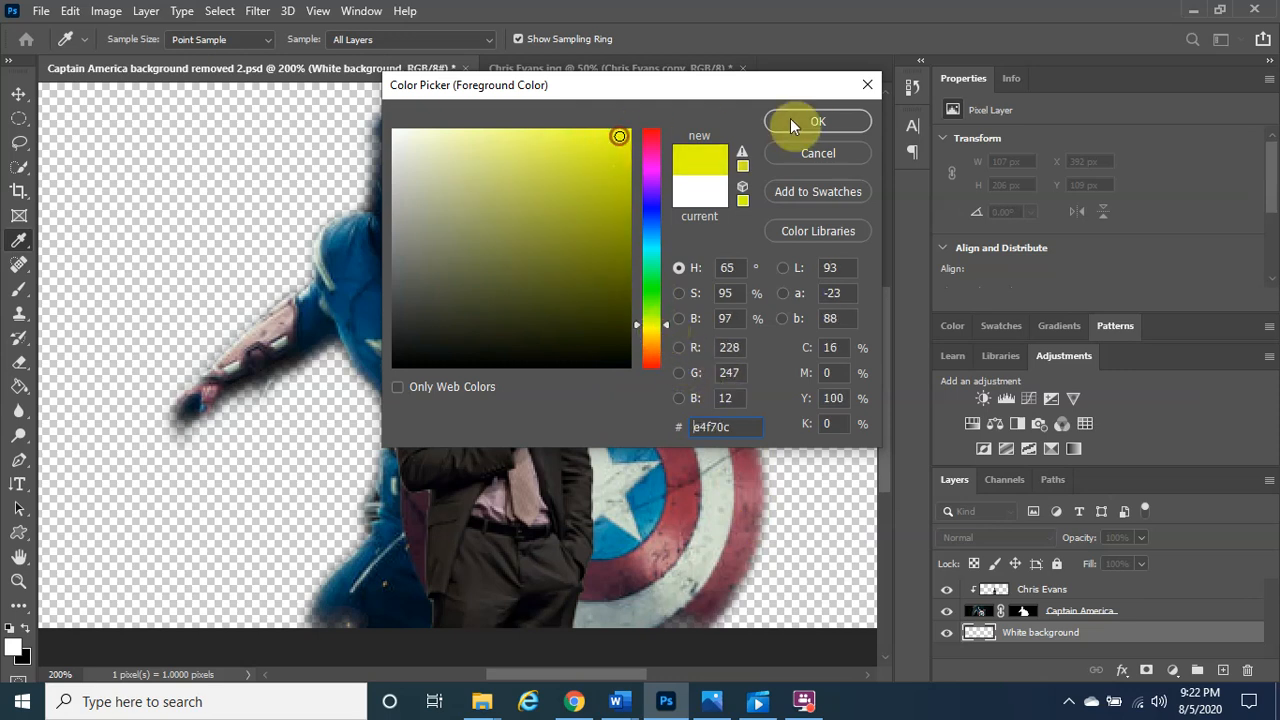
{"action": "left_click", "coordinate": [810, 121]}
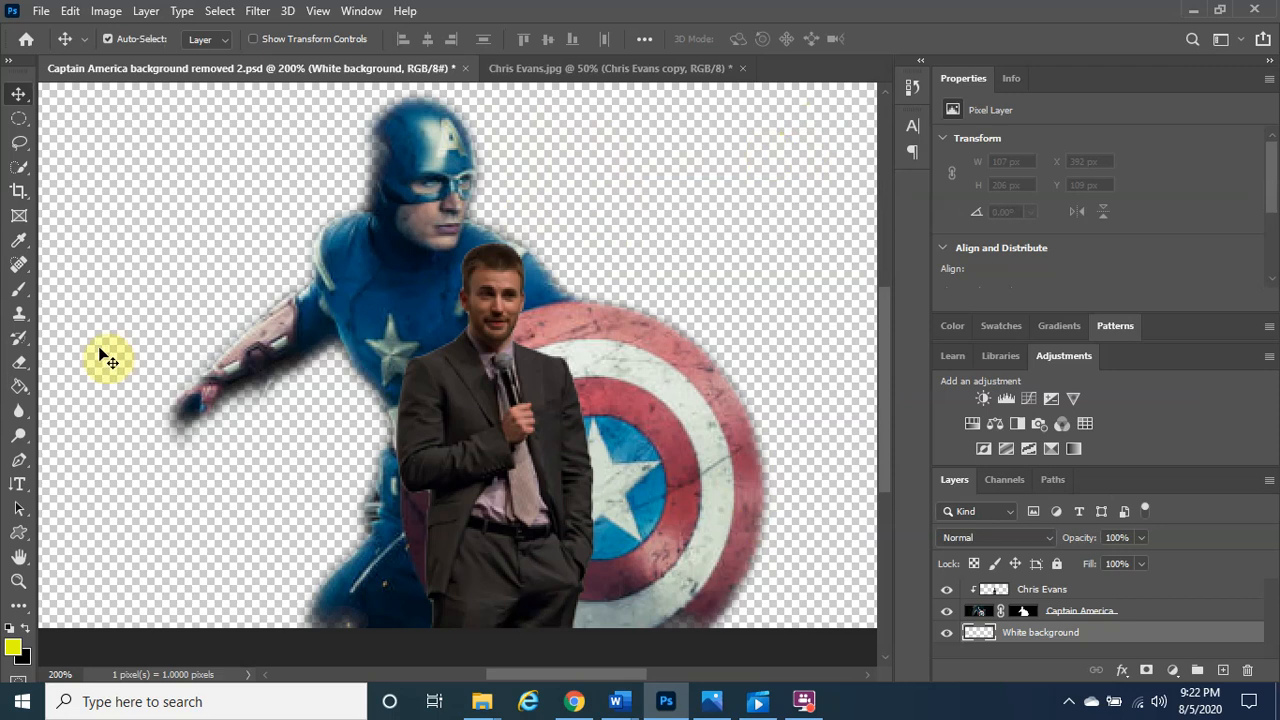
Fill the White background layer with the yellow foreground color using the Paint Bucket tool
{"action": "left_click", "coordinate": [22, 387]}
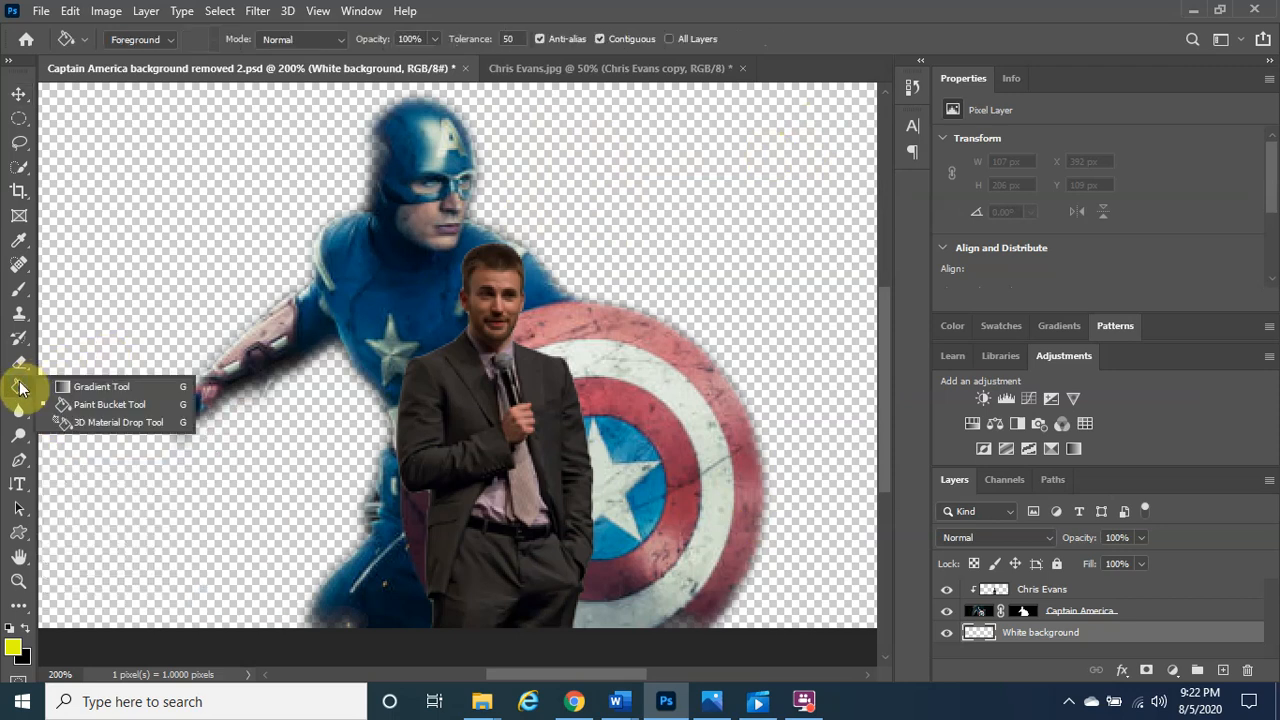
{"action": "left_click", "coordinate": [120, 408]}
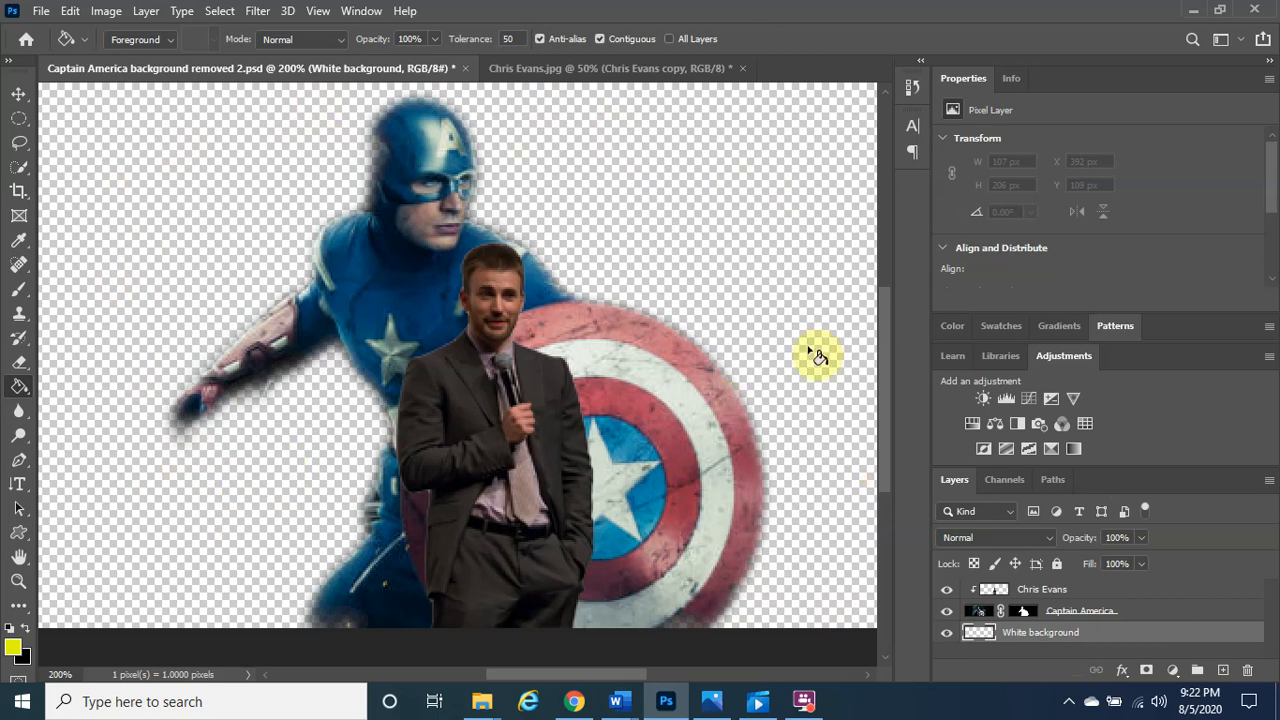
{"action": "left_click", "coordinate": [125, 207]}
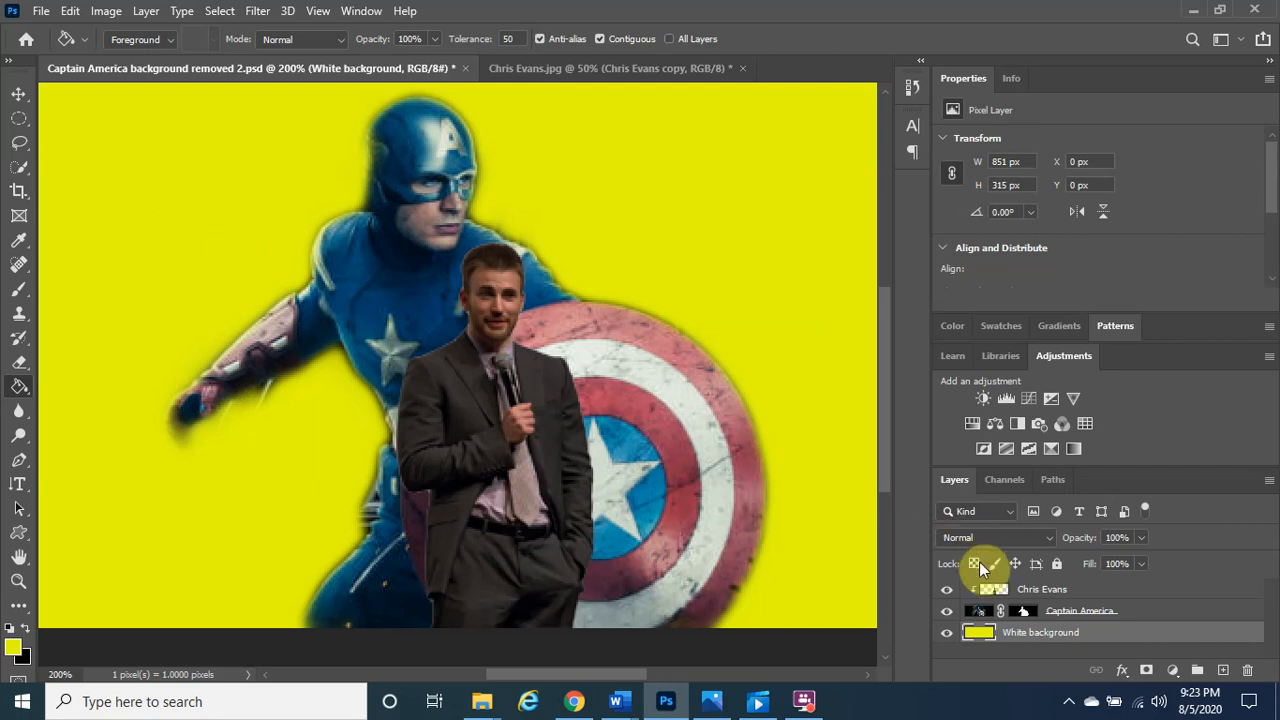
Rename the White background layer as Yellow background
{"action": "double_click", "coordinate": [1038, 632]}
{"action": "key", "text": "Right"}
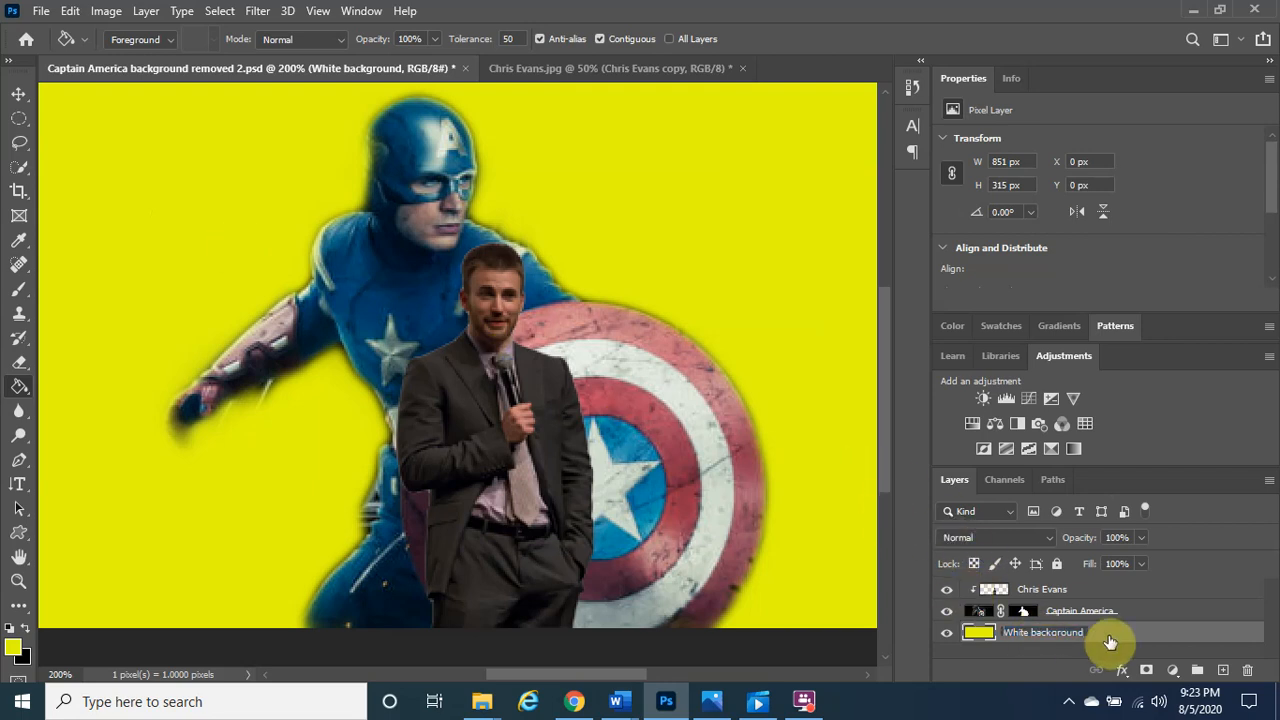
{"action": "key", "text": "BackSpace"}
{"action": "key", "text": "BackSpace"}
{"action": "key", "text": "BackSpace"}
{"action": "key", "text": "BackSpace"}
{"action": "key", "text": "BackSpace"}
{"action": "type", "text": "Yellow"}
{"action": "left_click", "coordinate": [1104, 594]}
{"action": "left_click", "coordinate": [1071, 636]}
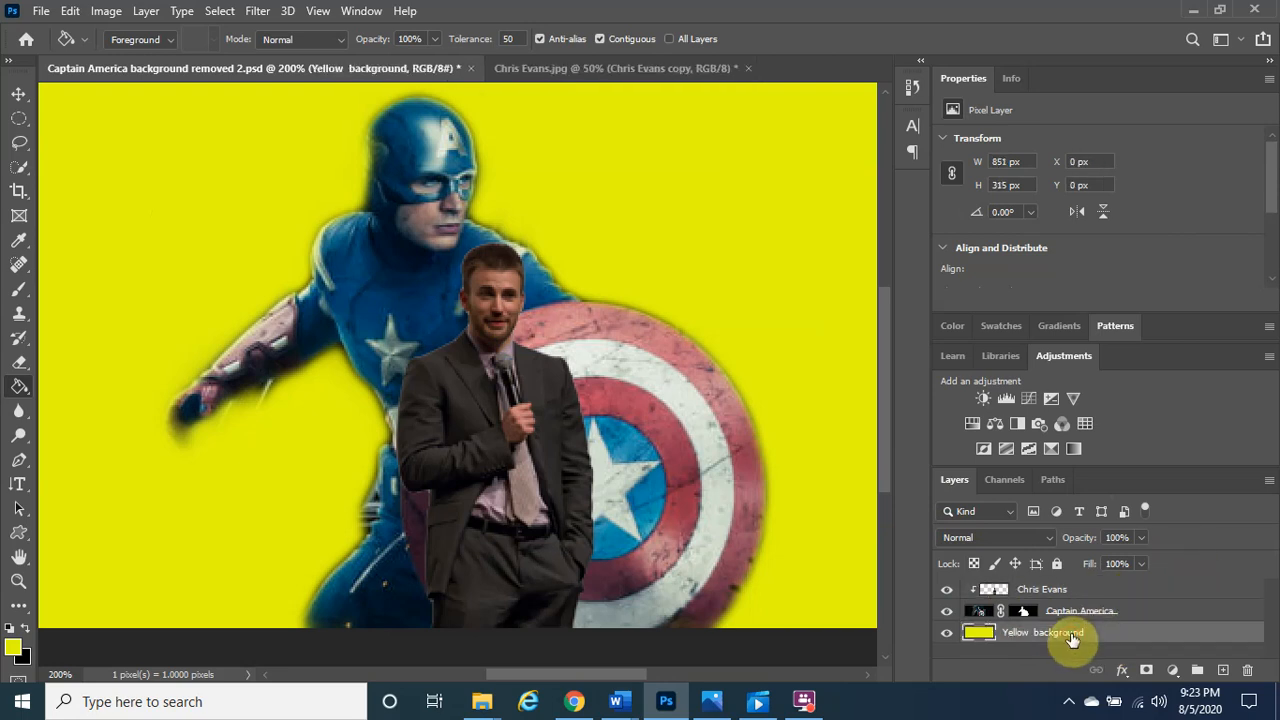
Add a layer mask to the Chris Evans layer, reselect the layer's image instead of its mask, and save the document
{"action": "key", "text": "alt+Tab"}
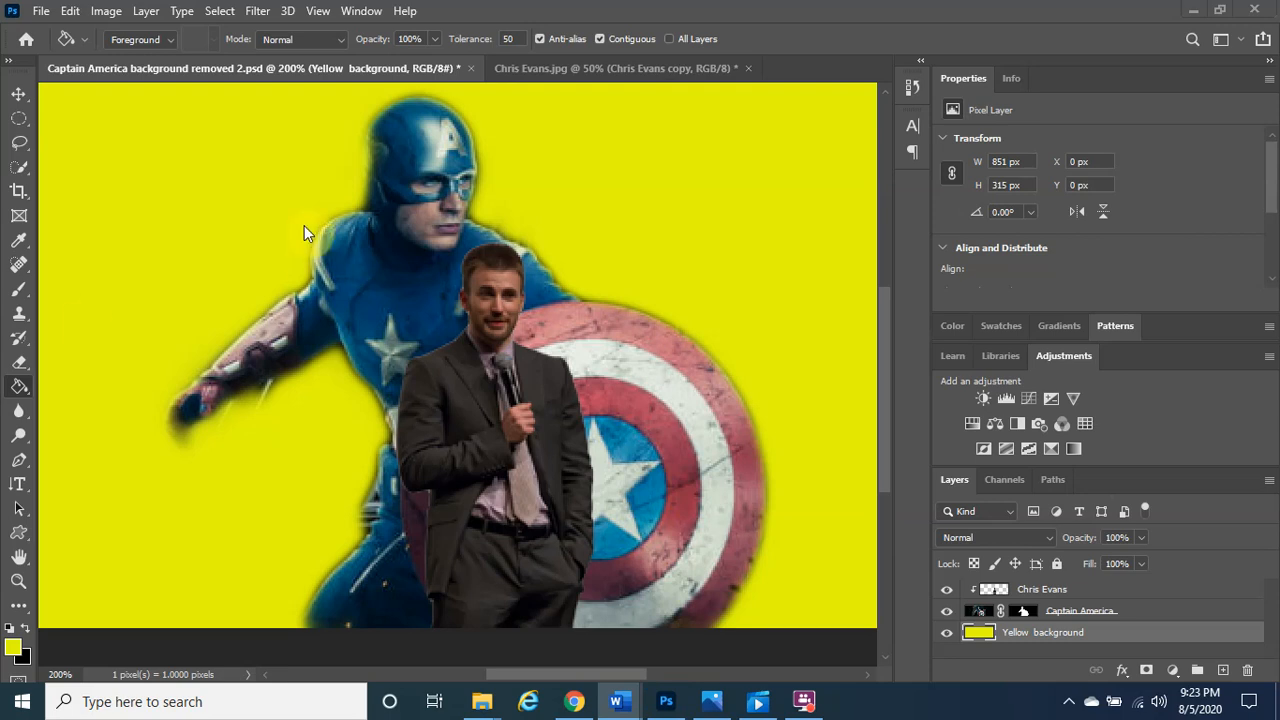
{"action": "left_click", "coordinate": [24, 94]}
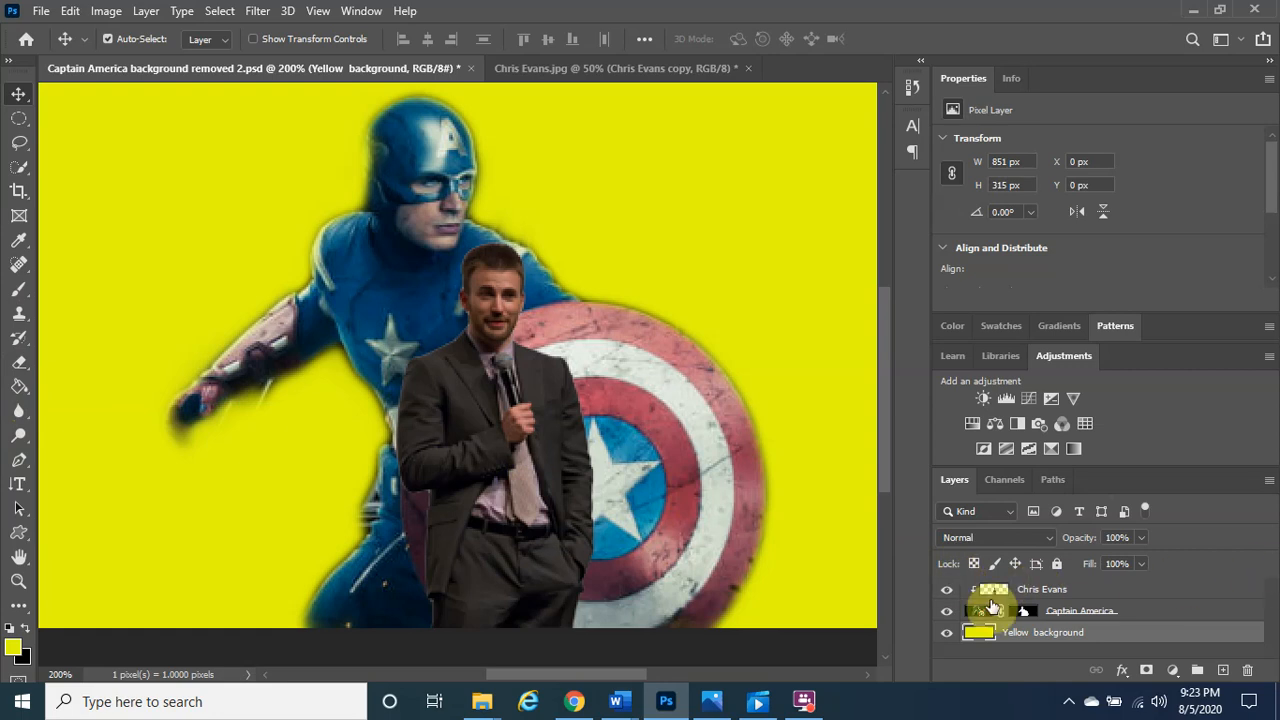
{"action": "left_click", "coordinate": [1031, 596]}
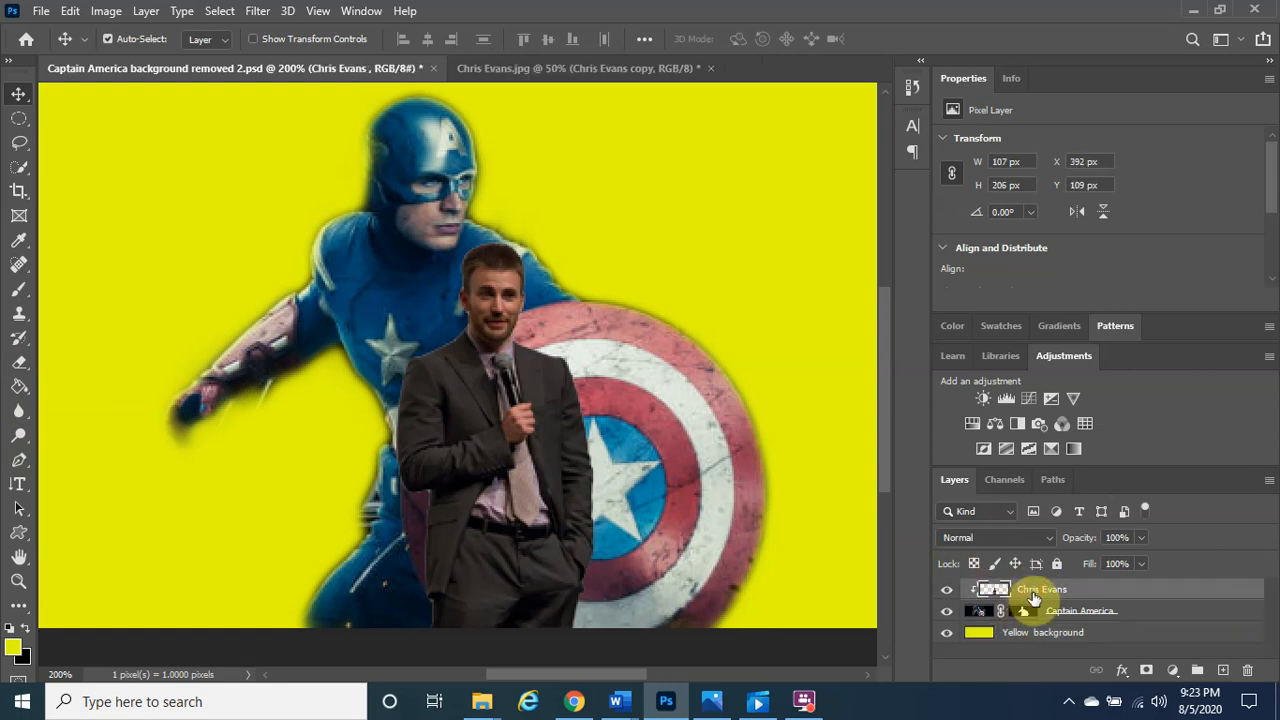
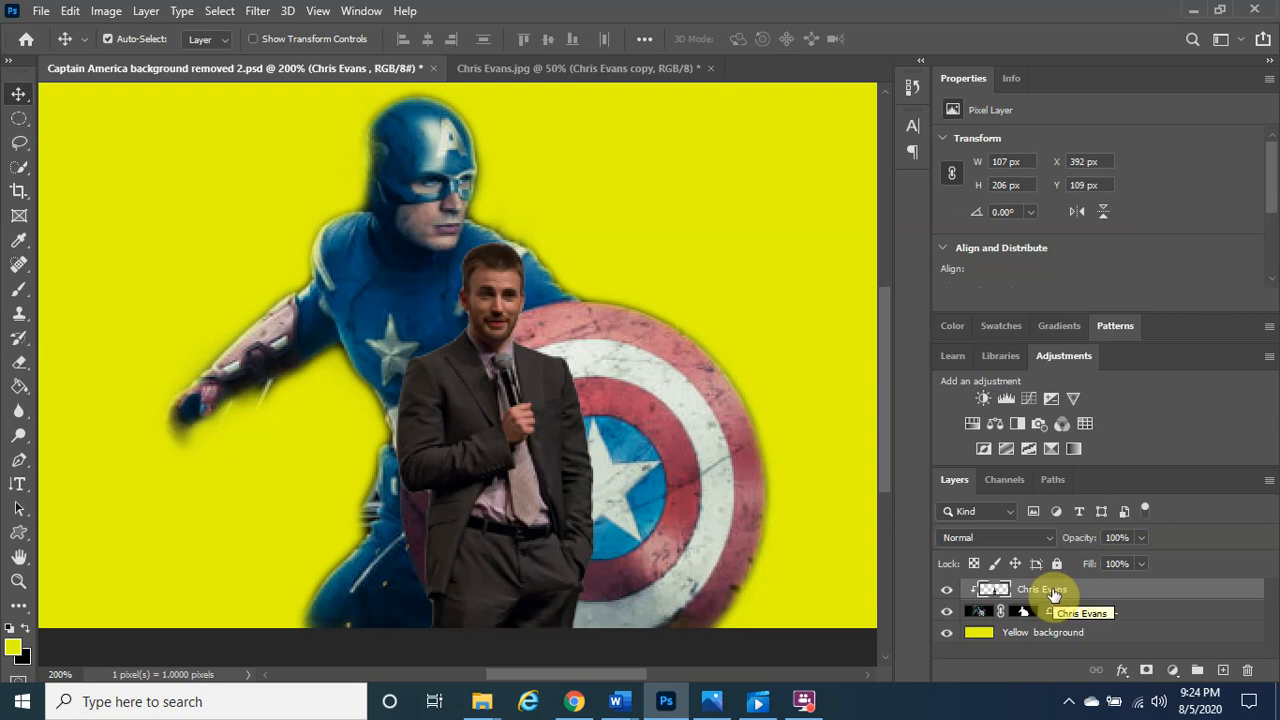
{"action": "left_click", "coordinate": [1147, 671]}
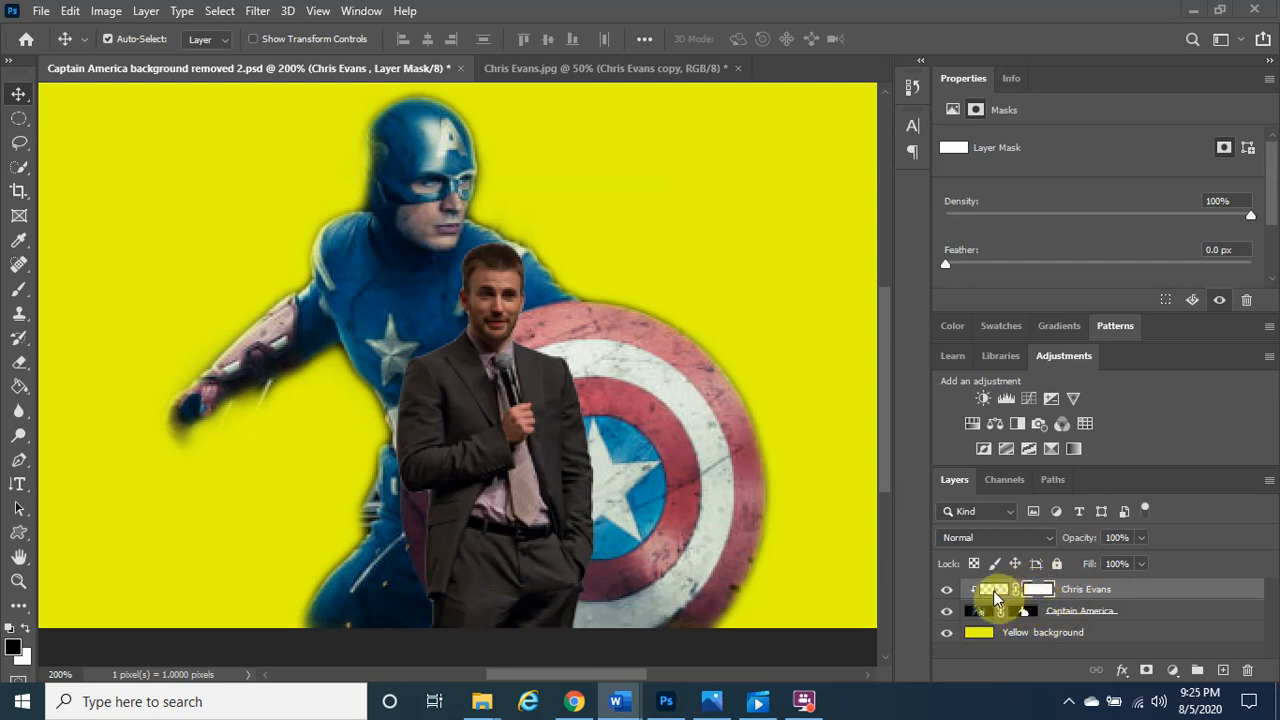
{"action": "left_click", "coordinate": [993, 595]}
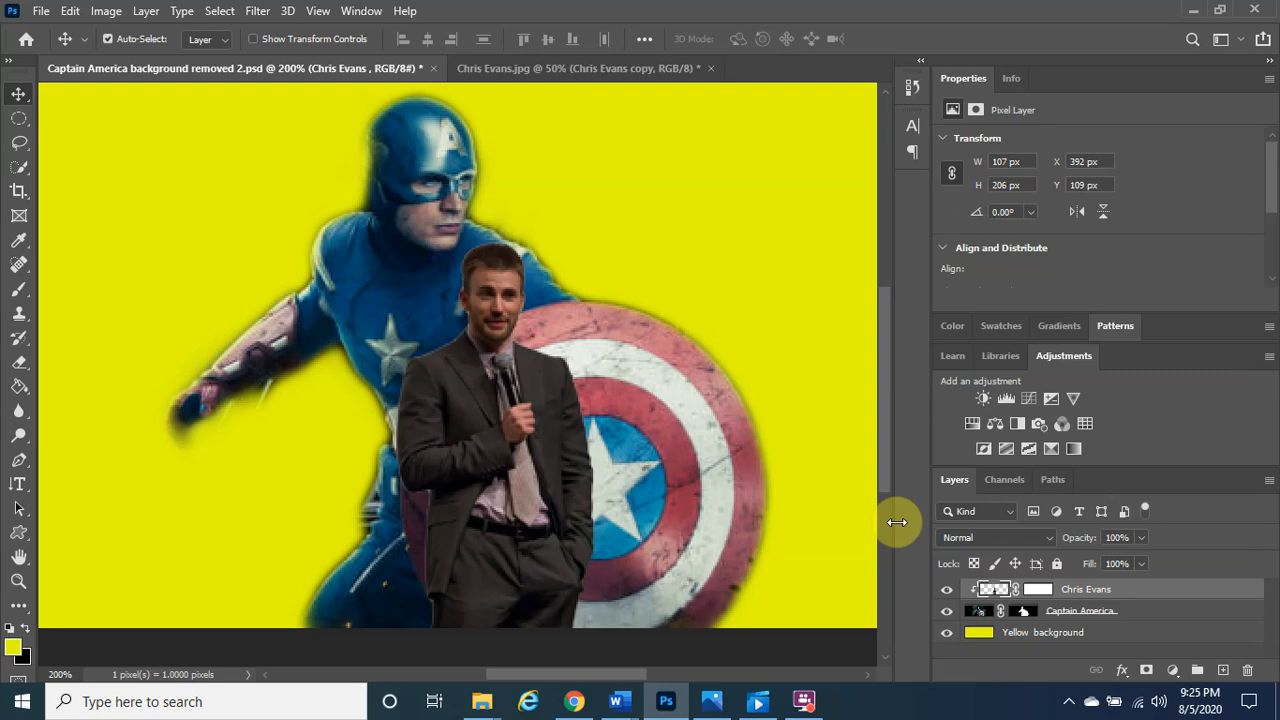
{"action": "key", "text": "ctrl"}
{"action": "key", "text": "ctrl+s"}
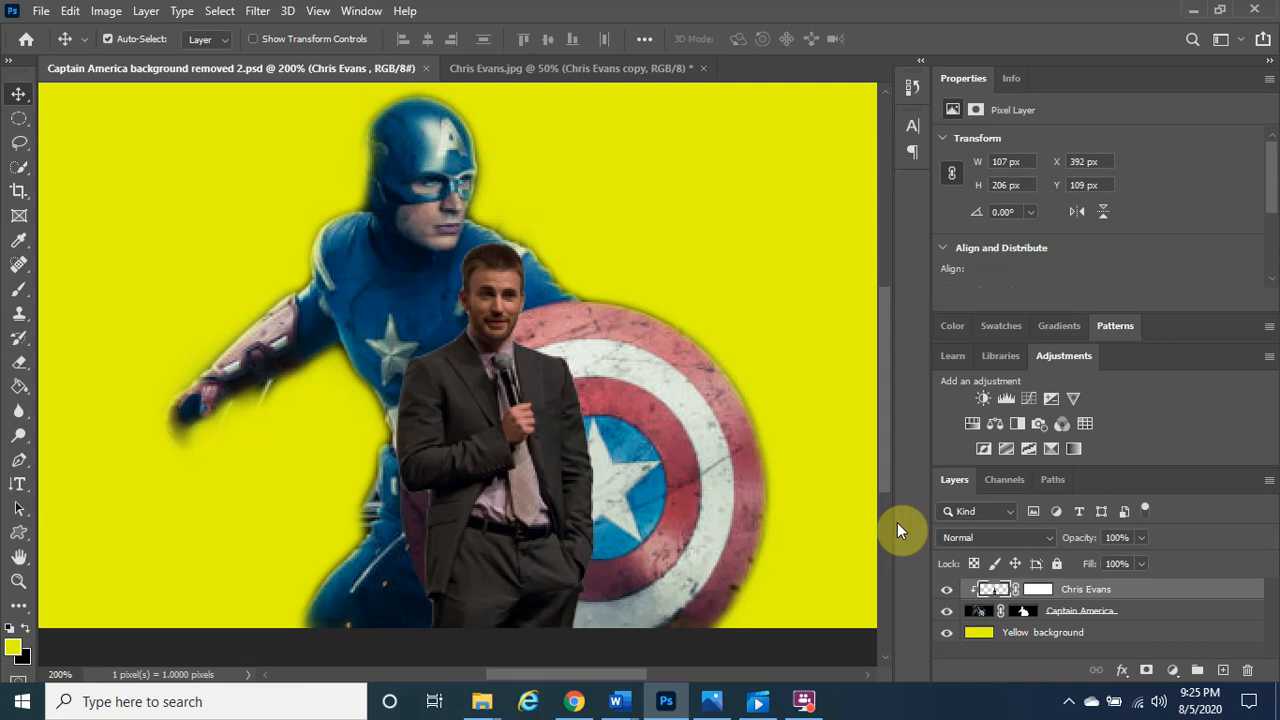
Save the document on the computer as a new Photoshop file named Captain America double exposure effects final, keeping Maximize Compatibility on
{"action": "left_click", "coordinate": [36, 18]}
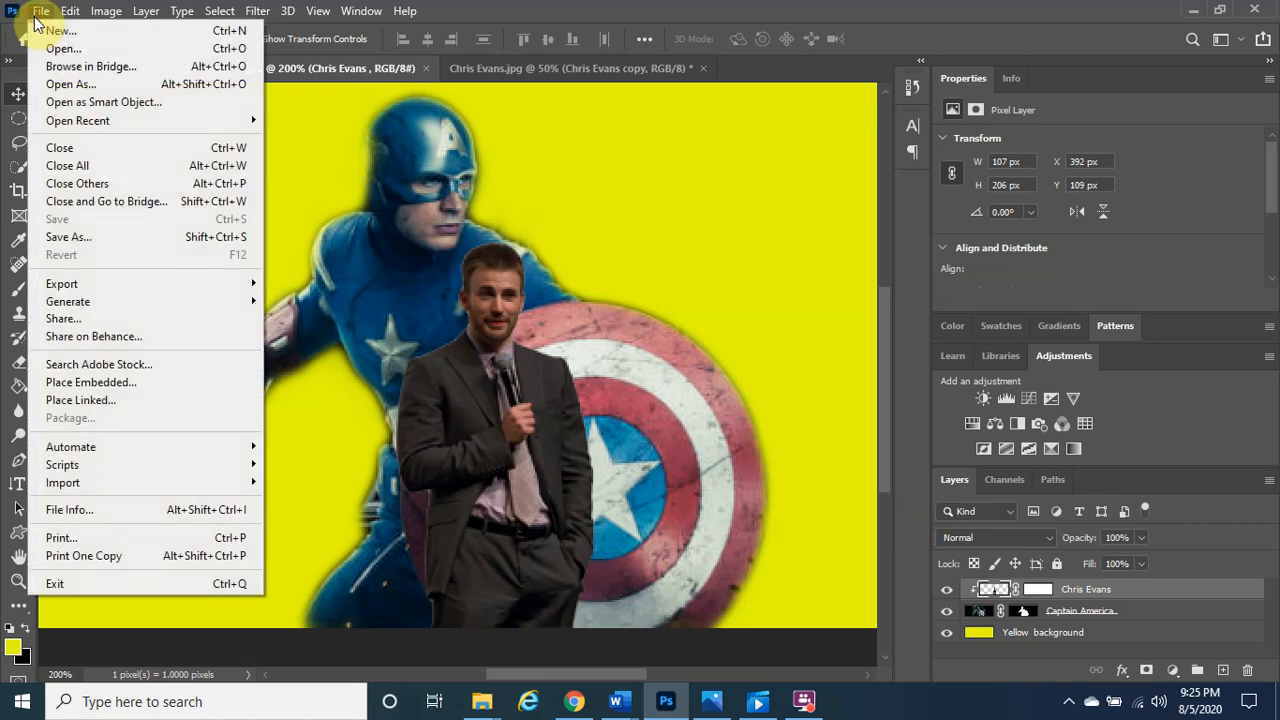
{"action": "left_click", "coordinate": [118, 238]}
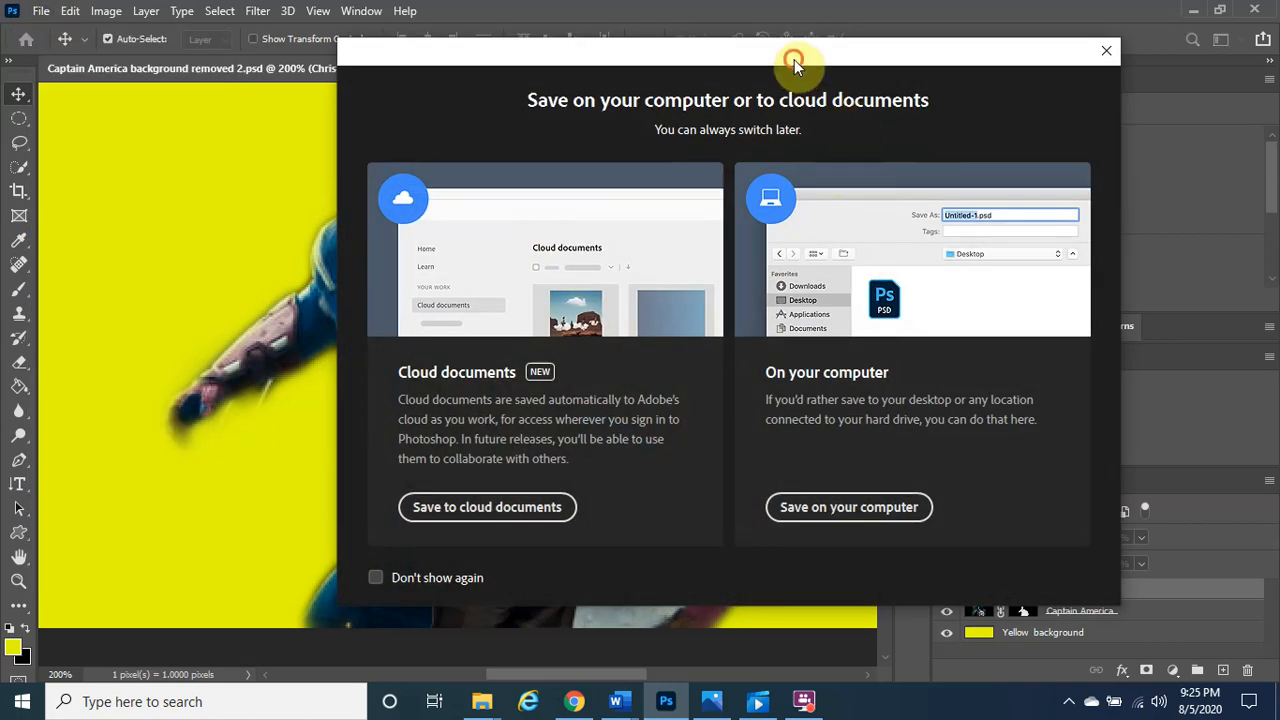
{"action": "left_click_drag", "start_coordinate": [794, 59], "coordinate": [771, 62]}
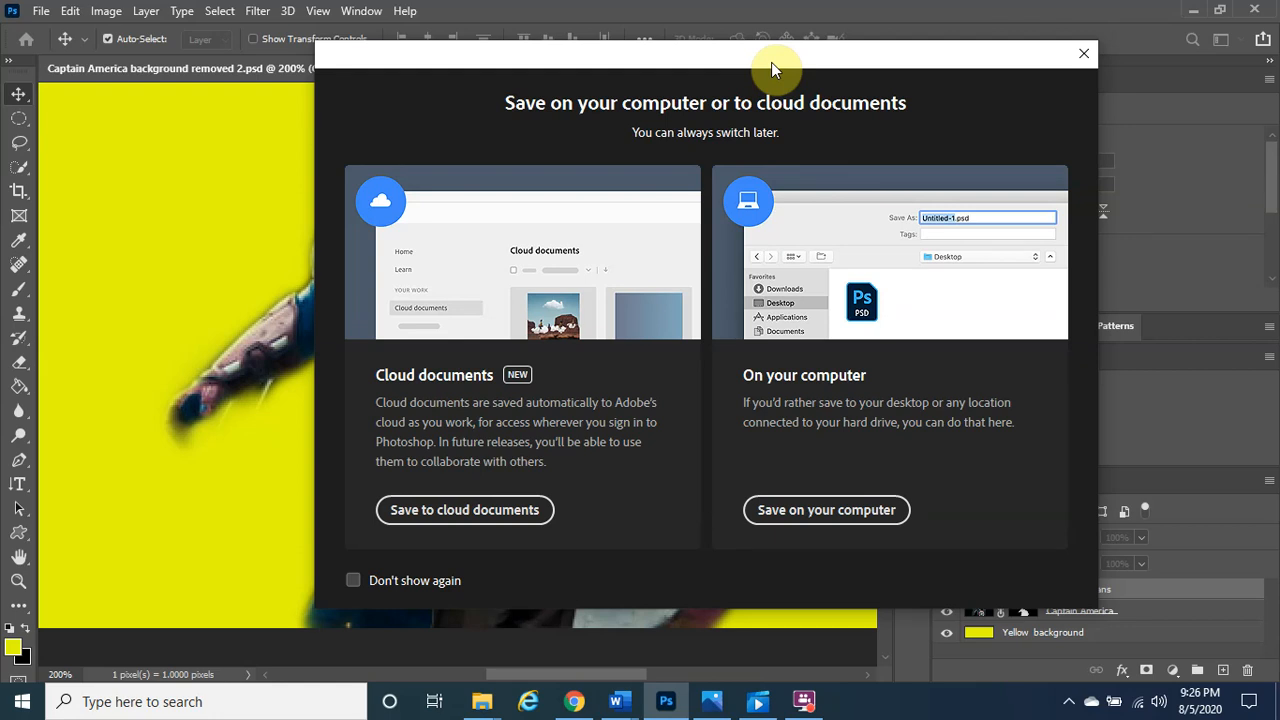
{"action": "left_click", "coordinate": [853, 510]}
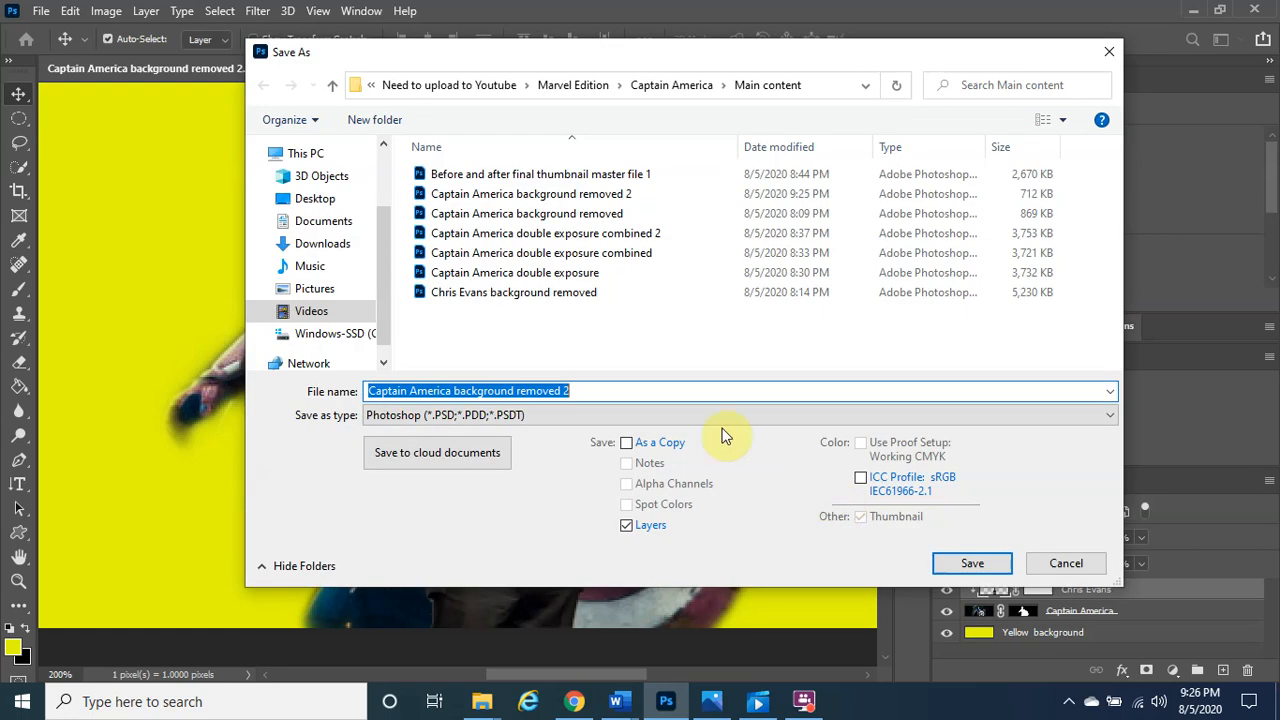
{"action": "left_click", "coordinate": [578, 390]}
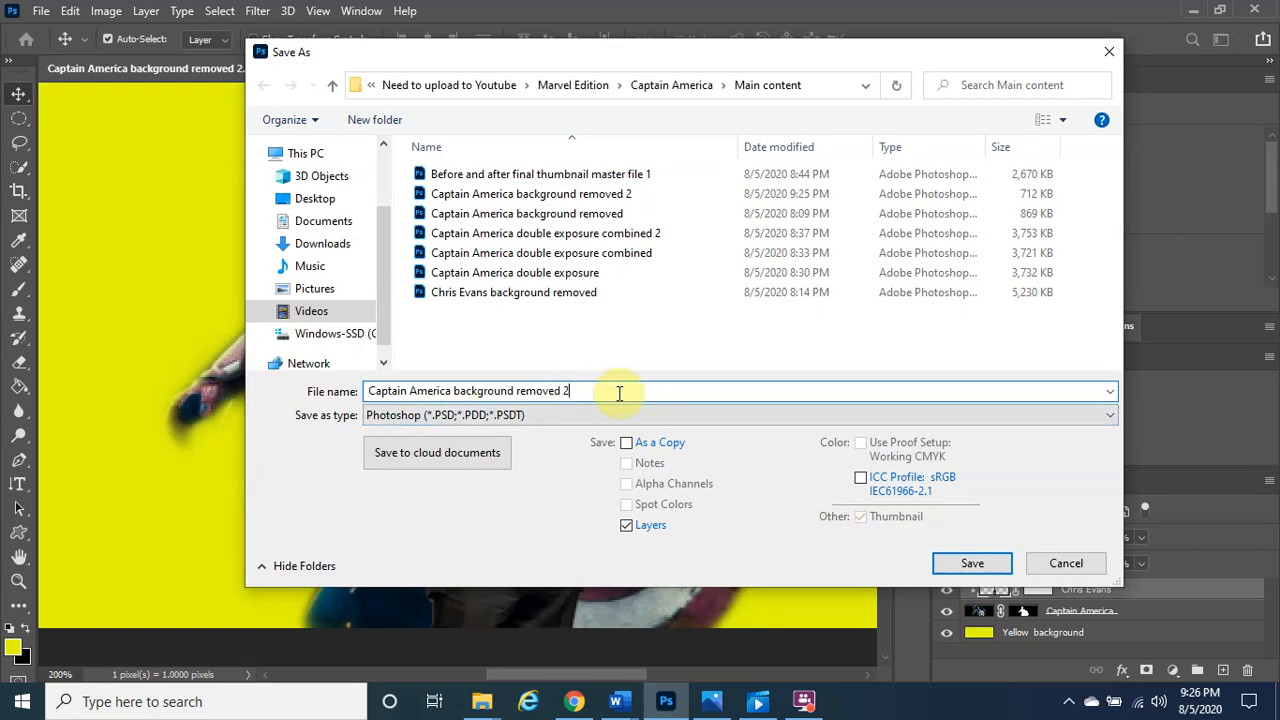
{"action": "key", "text": "BackSpace"}
{"action": "key", "text": "BackSpace"}
{"action": "key", "text": "BackSpace"}
{"action": "key", "text": "BackSpace"}
{"action": "key", "text": "BackSpace"}
{"action": "key", "text": "BackSpace"}
{"action": "key", "text": "BackSpace"}
{"action": "key", "text": "BackSpace"}
{"action": "key", "text": "BackSpace"}
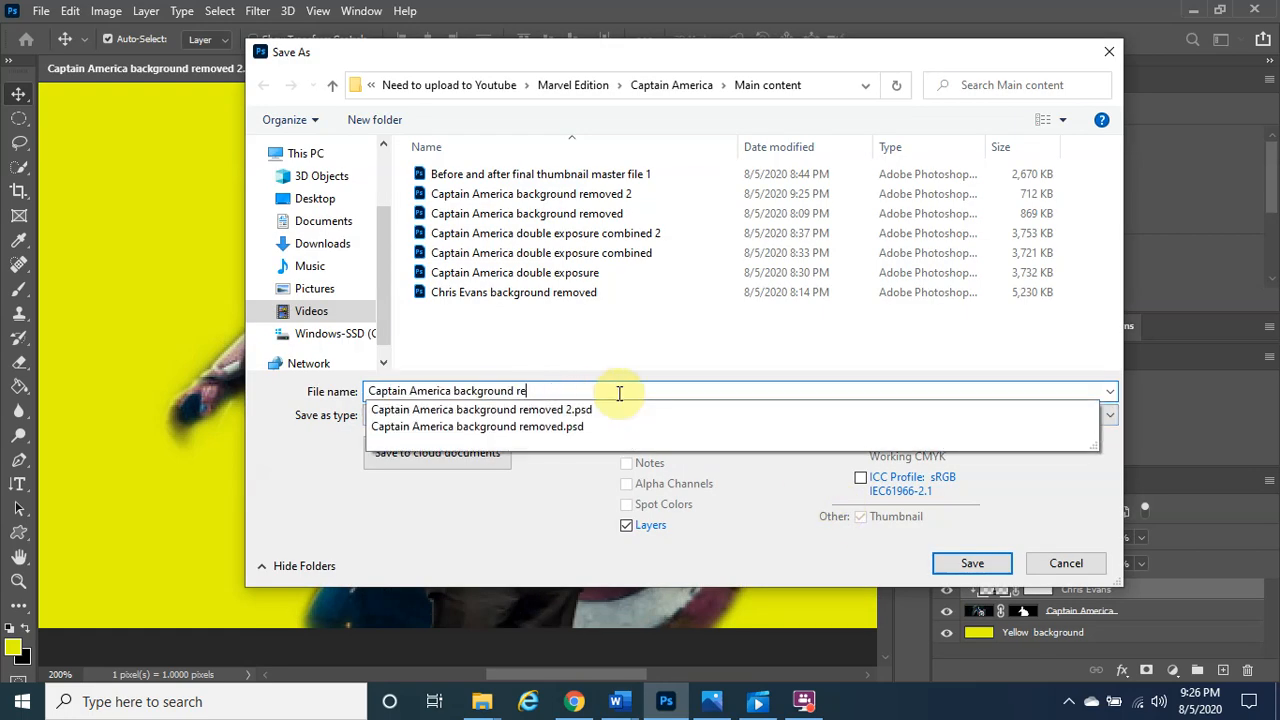
{"action": "key", "text": "BackSpace"}
{"action": "key", "text": "BackSpace"}
{"action": "key", "text": "BackSpace"}
{"action": "key", "text": "BackSpace"}
{"action": "key", "text": "BackSpace"}
{"action": "key", "text": "BackSpace"}
{"action": "key", "text": "BackSpace"}
{"action": "key", "text": "BackSpace"}
{"action": "key", "text": "BackSpace"}
{"action": "key", "text": "BackSpace"}
{"action": "key", "text": "BackSpace"}
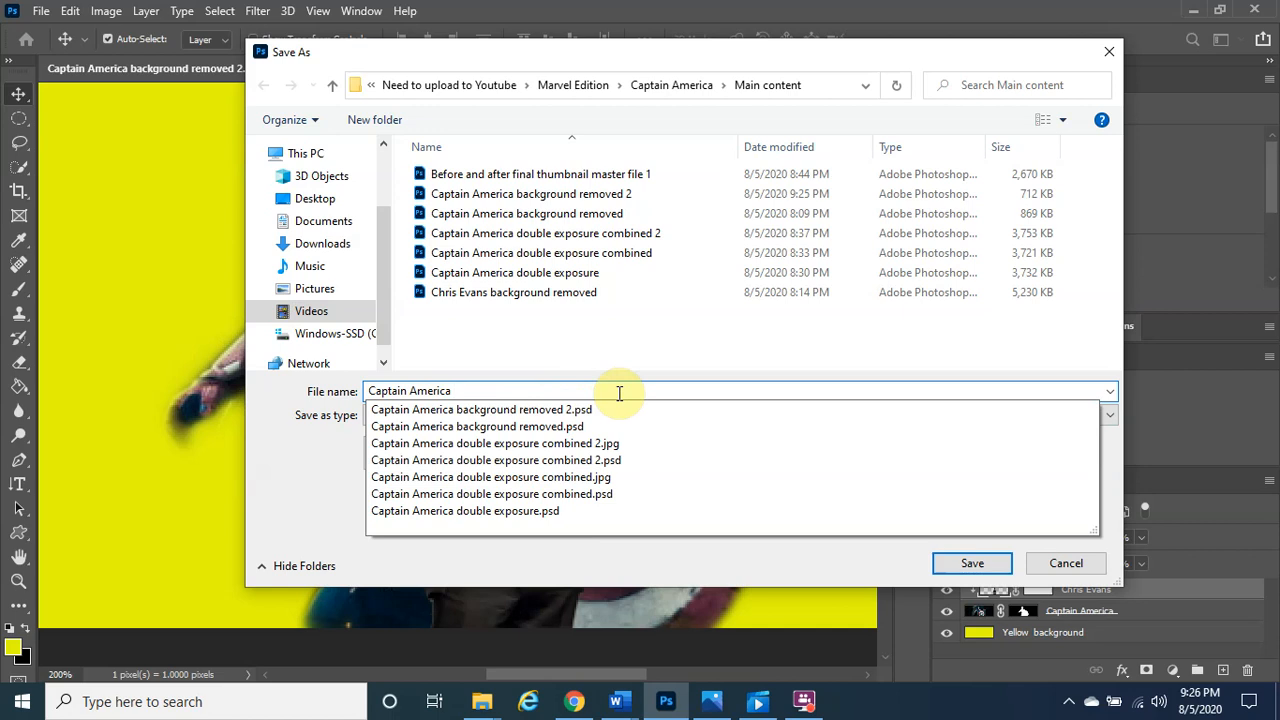
{"action": "type", "text": "effec"}
{"action": "key", "text": "BackSpace"}
{"action": "key", "text": "BackSpace"}
{"action": "key", "text": "BackSpace"}
{"action": "key", "text": "BackSpace"}
{"action": "key", "text": "BackSpace"}
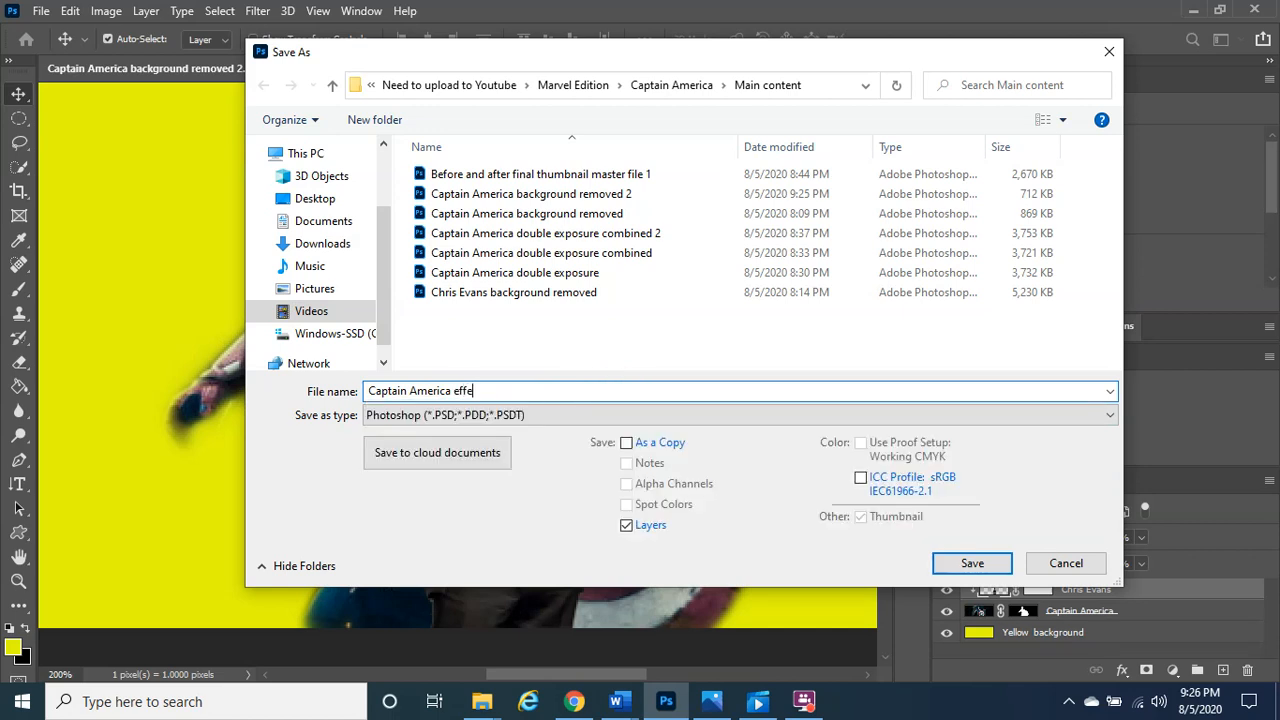
{"action": "type", "text": "effects final"}
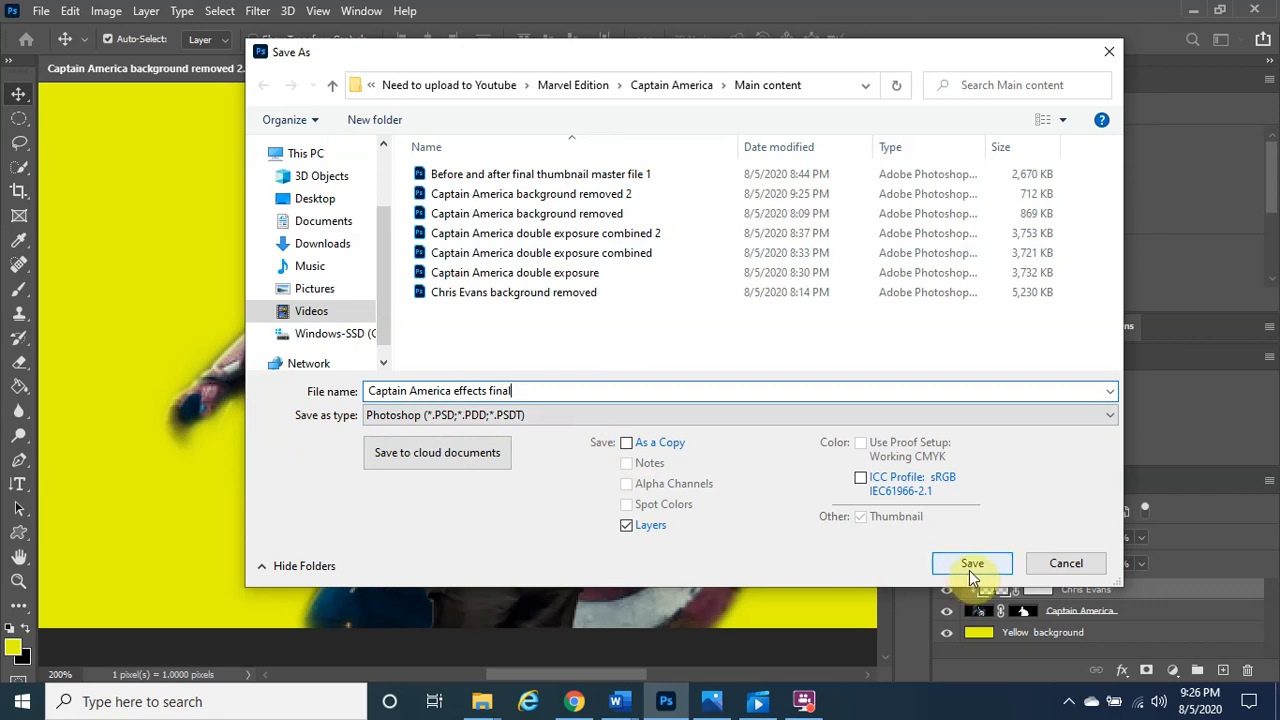
{"action": "left_click", "coordinate": [452, 392]}
{"action": "type", "text": "double exposure"}
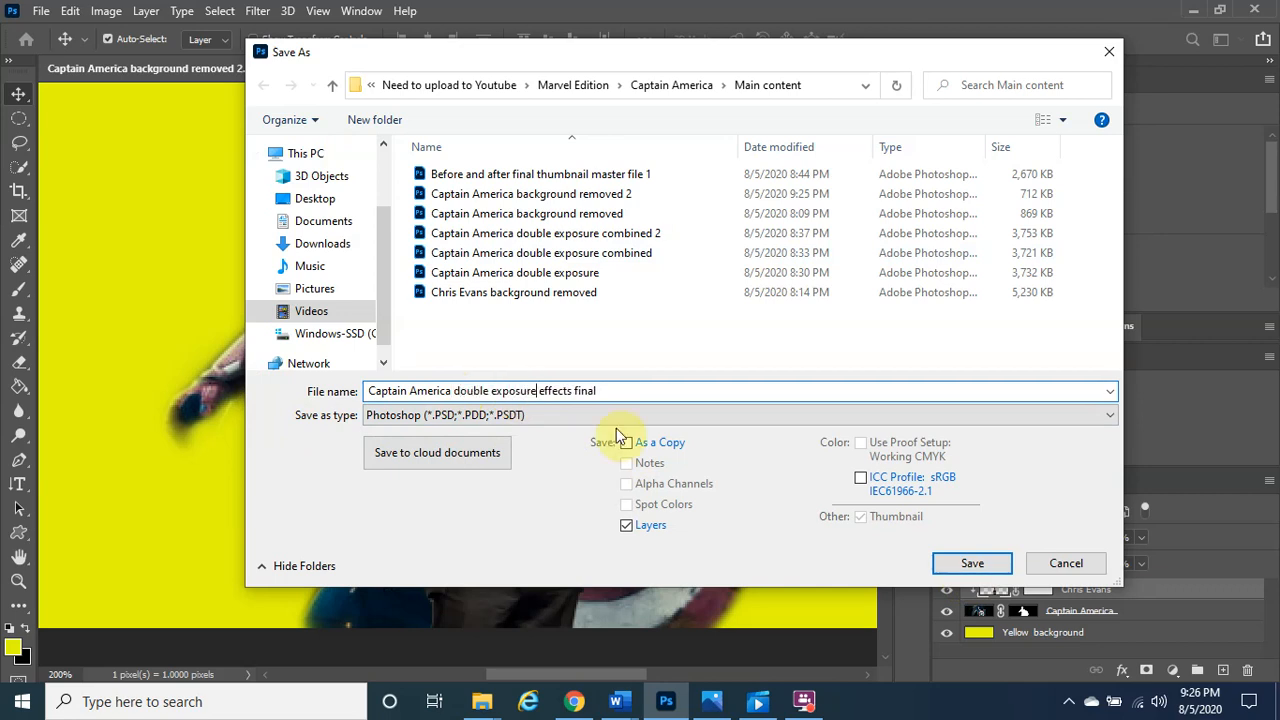
{"action": "left_click", "coordinate": [958, 564]}
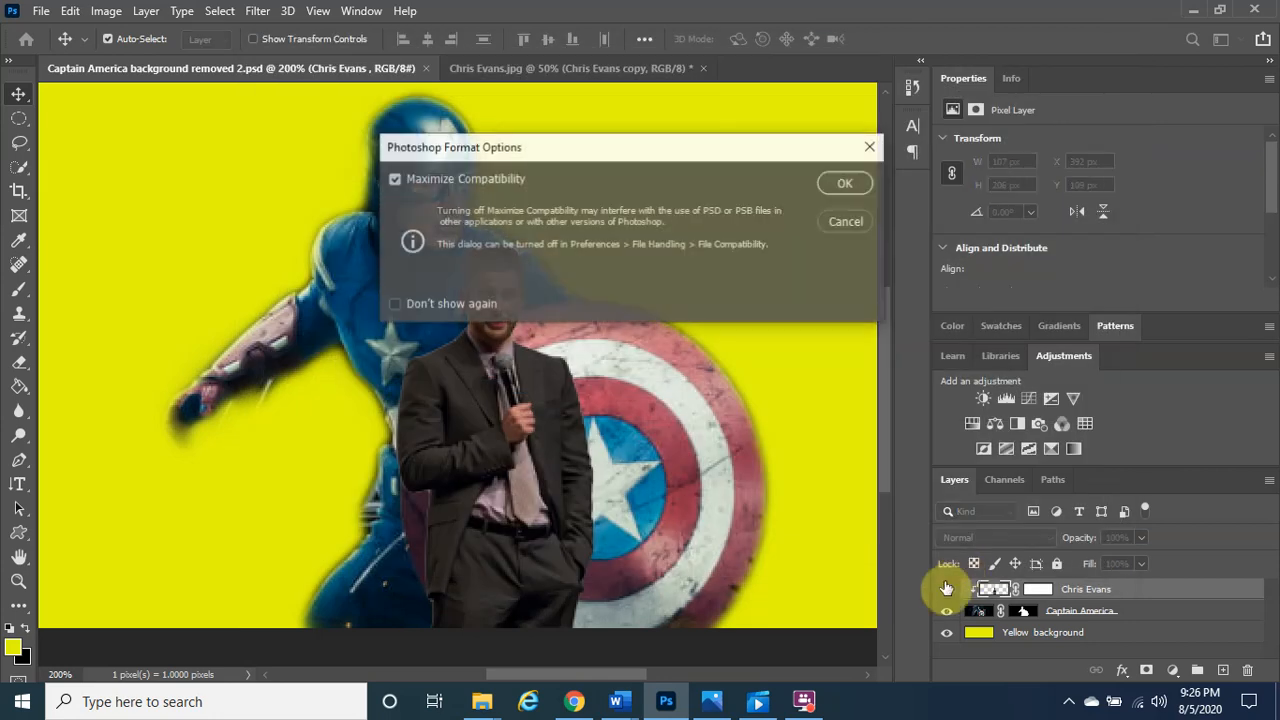
{"action": "left_click", "coordinate": [831, 193]}
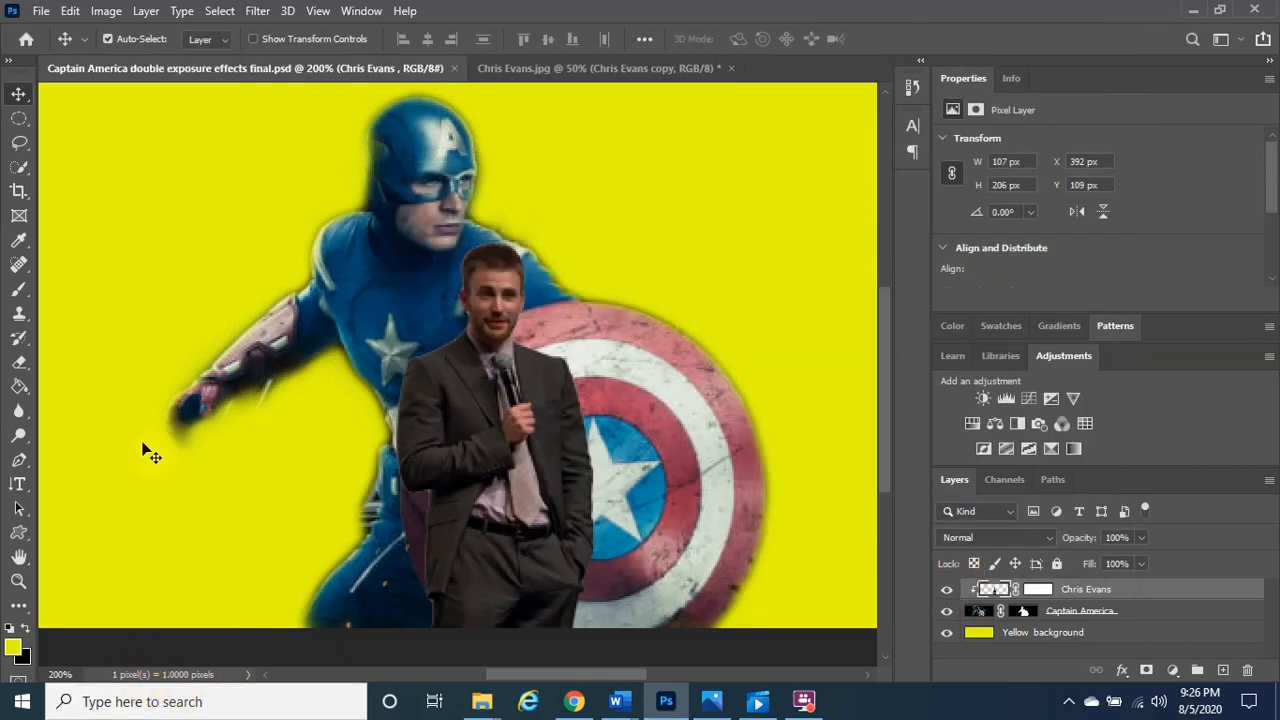
Save a JPEG copy named Captain America double exposure effects final on the computer at maximum quality 12 with no matte
{"action": "left_click", "coordinate": [38, 11]}
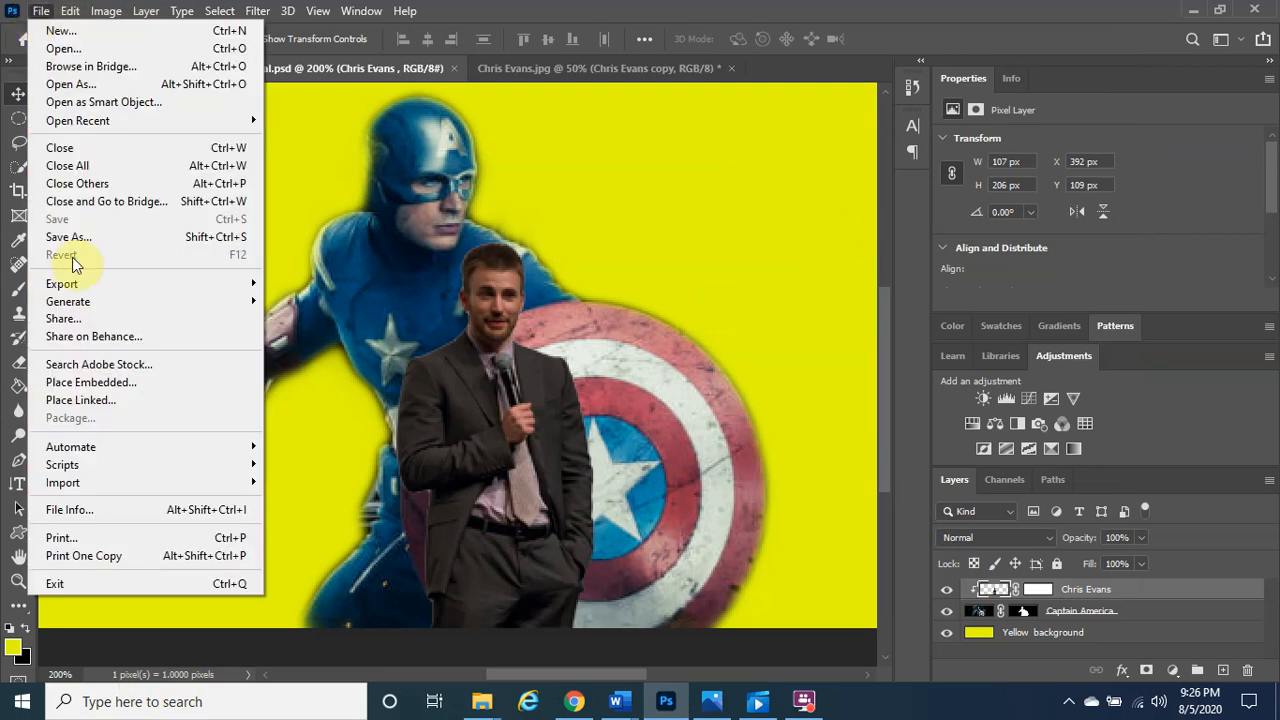
{"action": "left_click", "coordinate": [100, 240]}
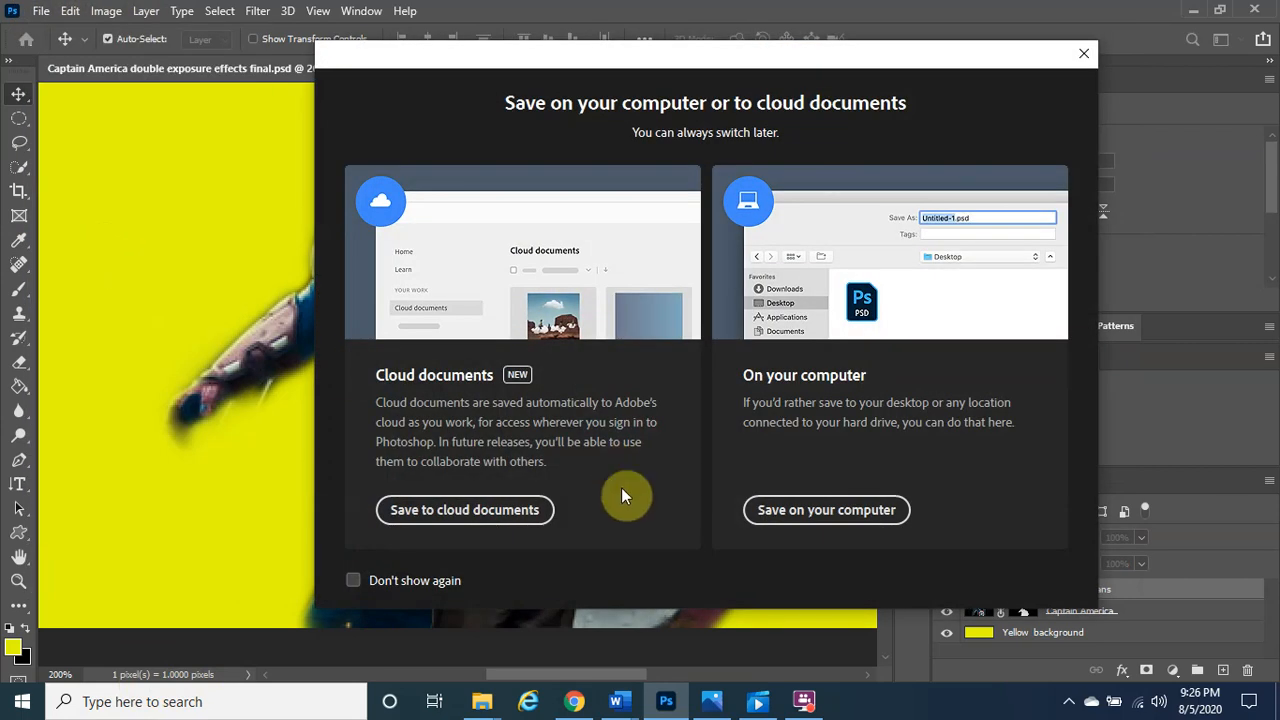
{"action": "left_click", "coordinate": [833, 512]}
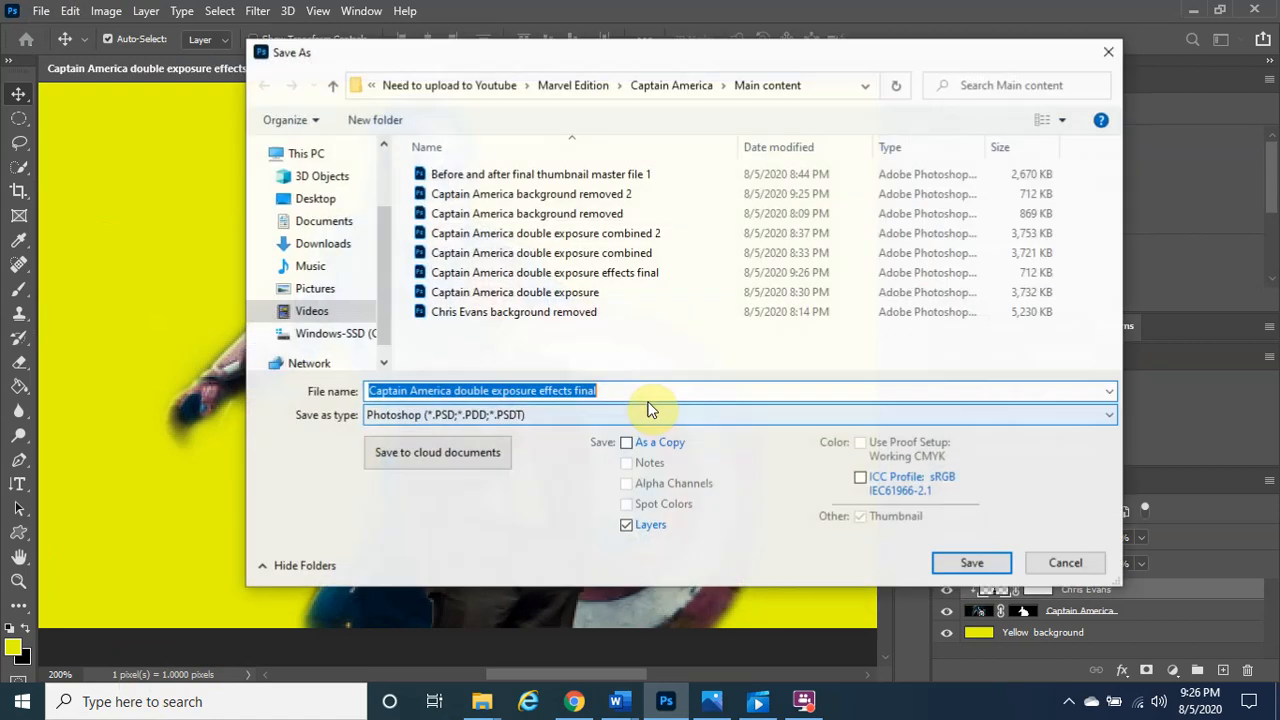
{"action": "left_click", "coordinate": [610, 392]}
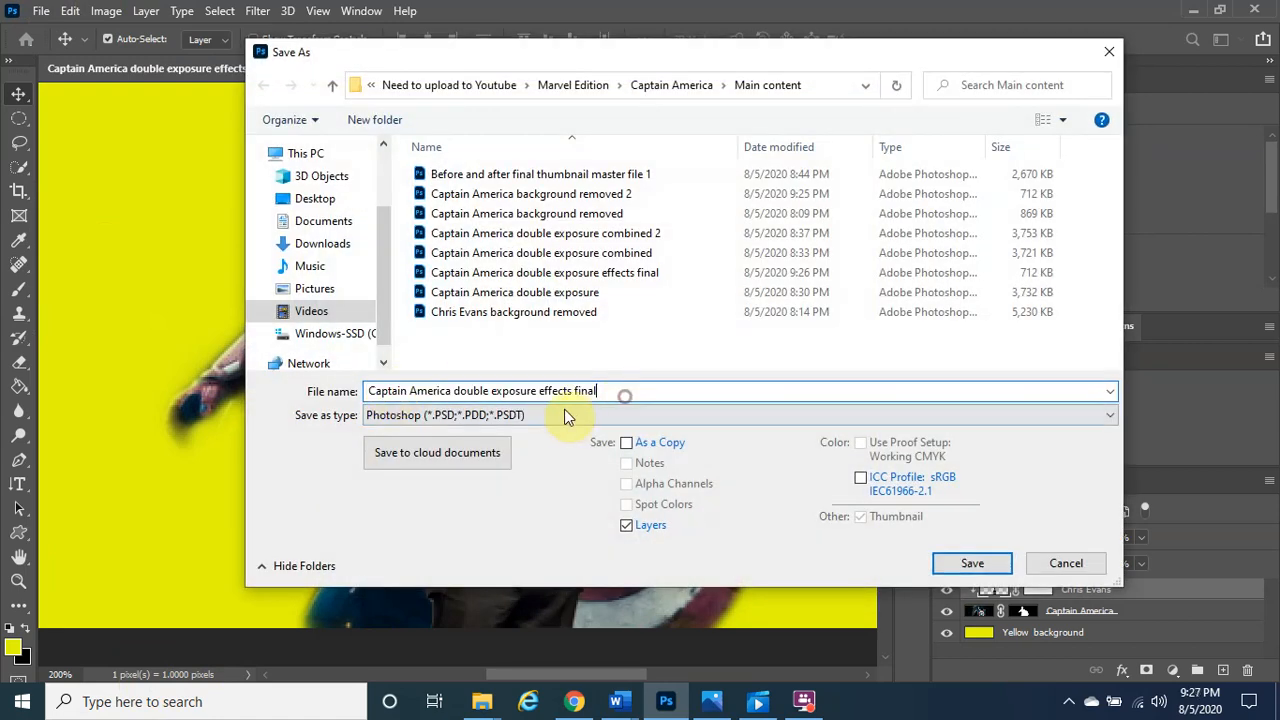
{"action": "left_click", "coordinate": [512, 416]}
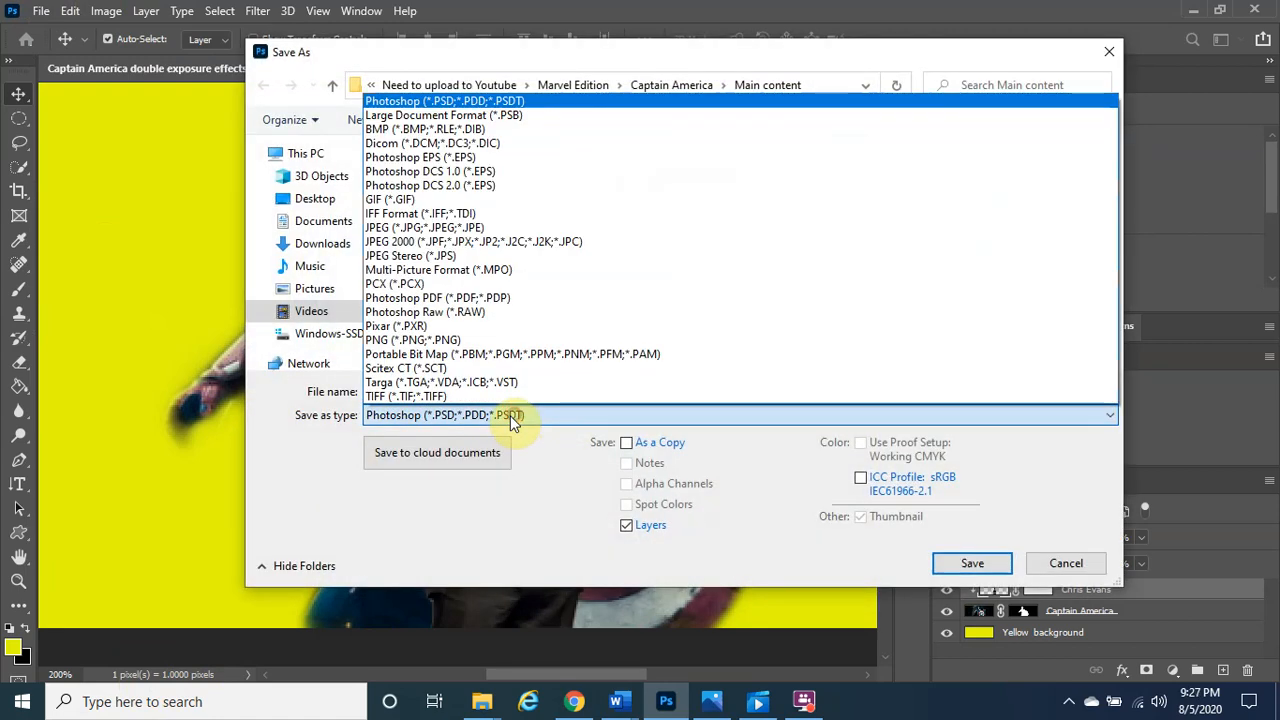
{"action": "left_click", "coordinate": [484, 228]}
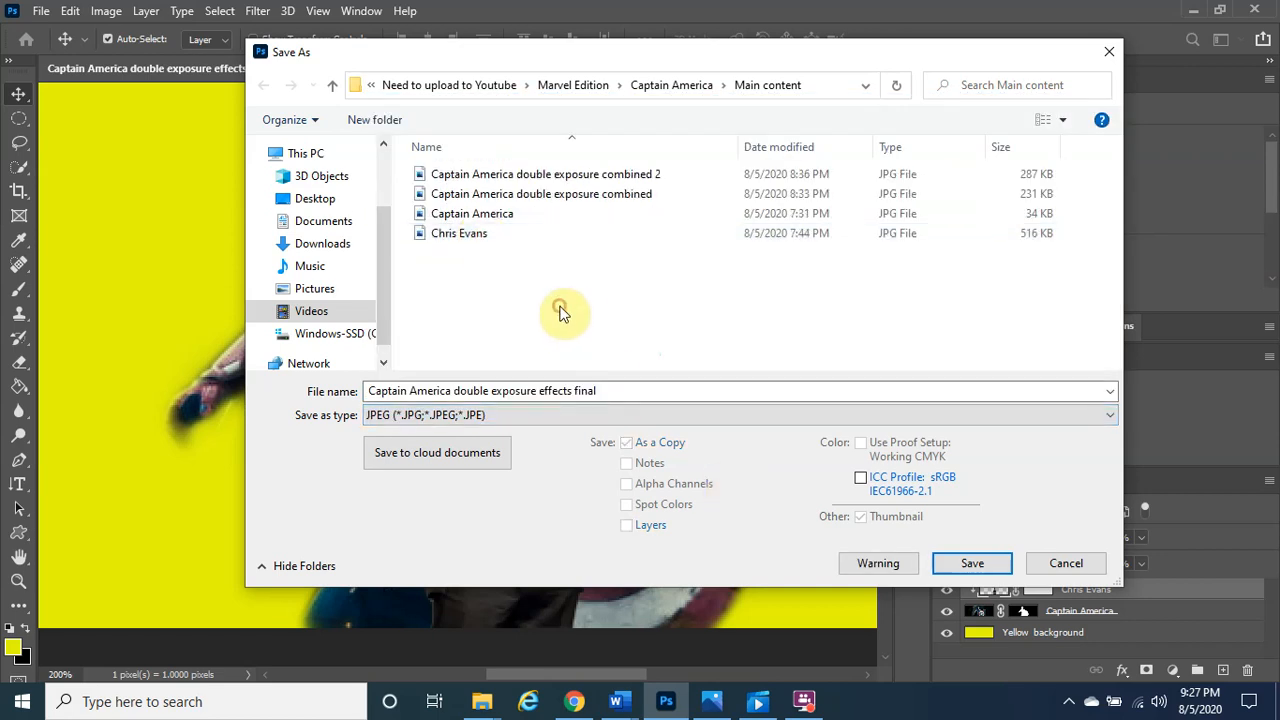
{"action": "left_click", "coordinate": [970, 567]}
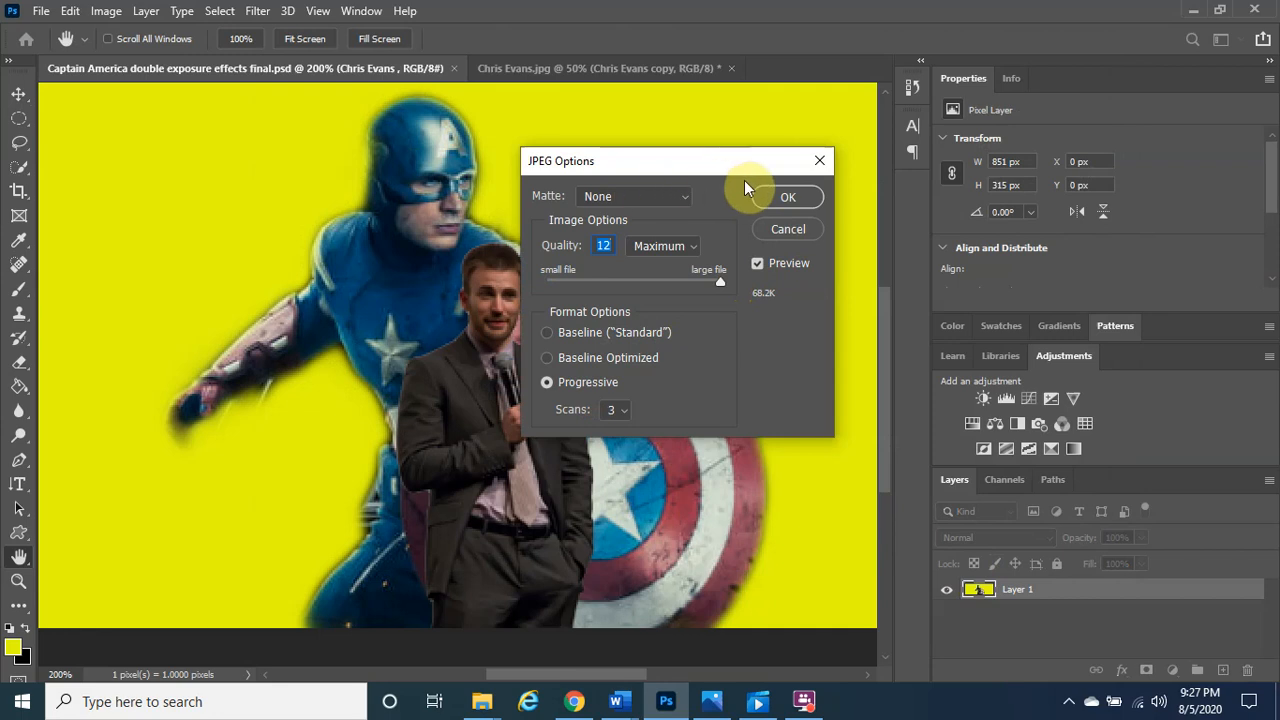
{"action": "left_click", "coordinate": [687, 199]}
{"action": "left_click", "coordinate": [677, 193]}
{"action": "left_click", "coordinate": [786, 196]}
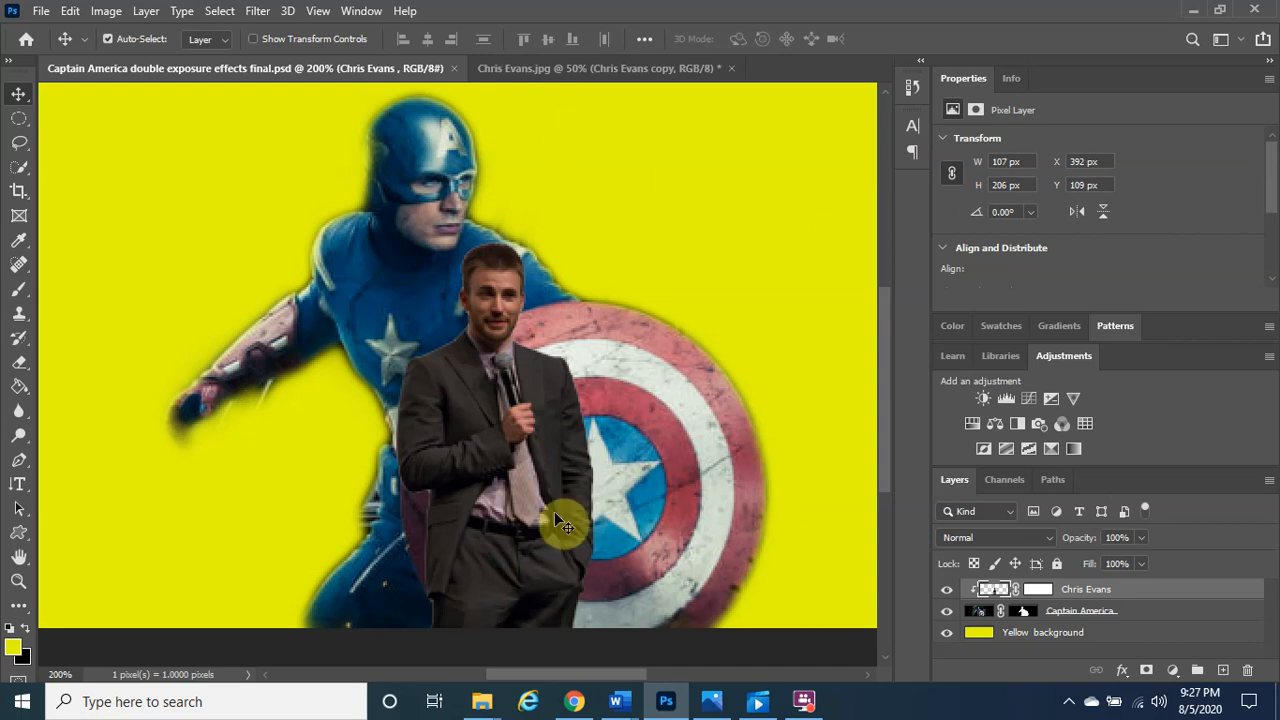
Open the Captain America double exposure effects final JPG from the Main content folder, examine it enlarged, and close the viewer
{"action": "mouse_move", "coordinate": [482, 701]}
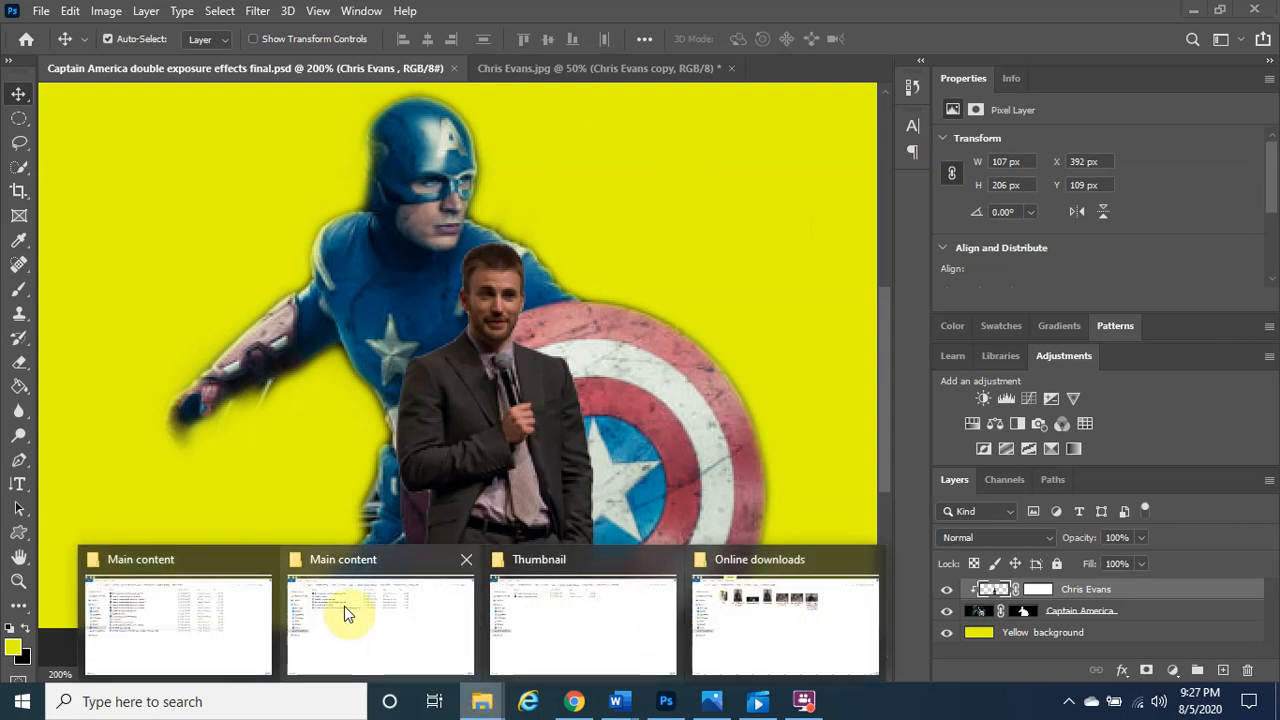
{"action": "left_click", "coordinate": [166, 600]}
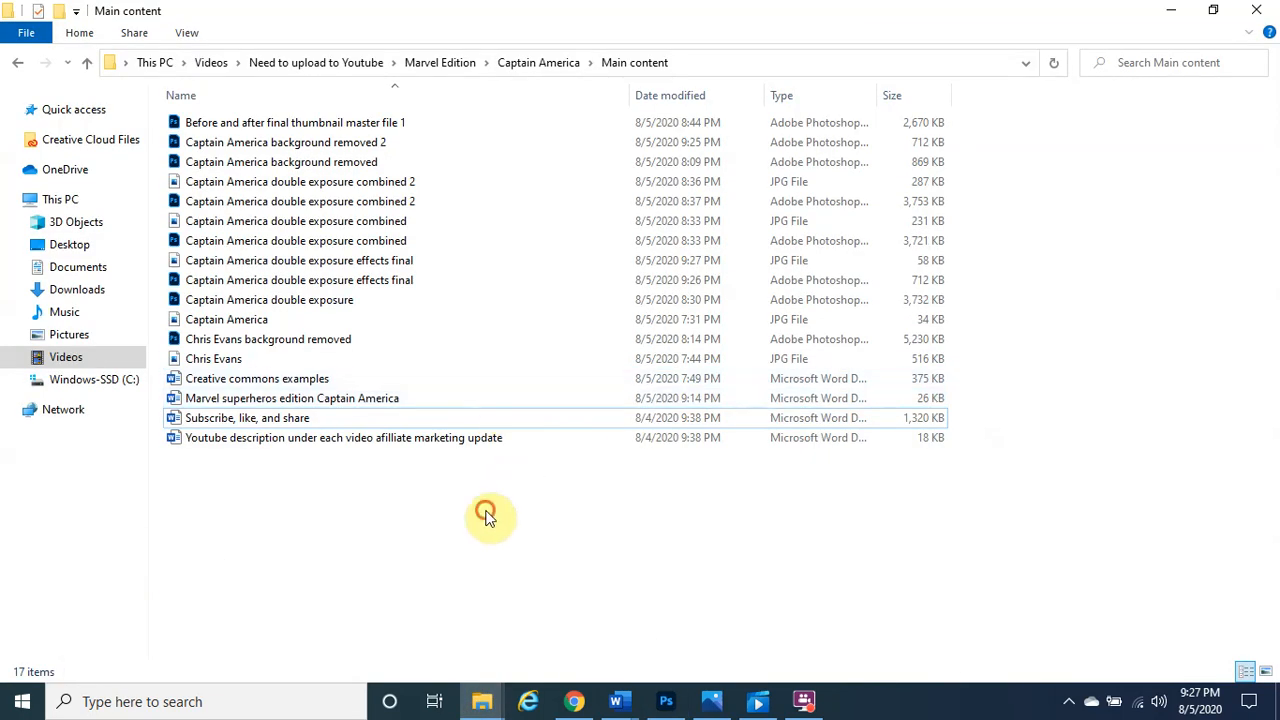
{"action": "double_click", "coordinate": [418, 268]}
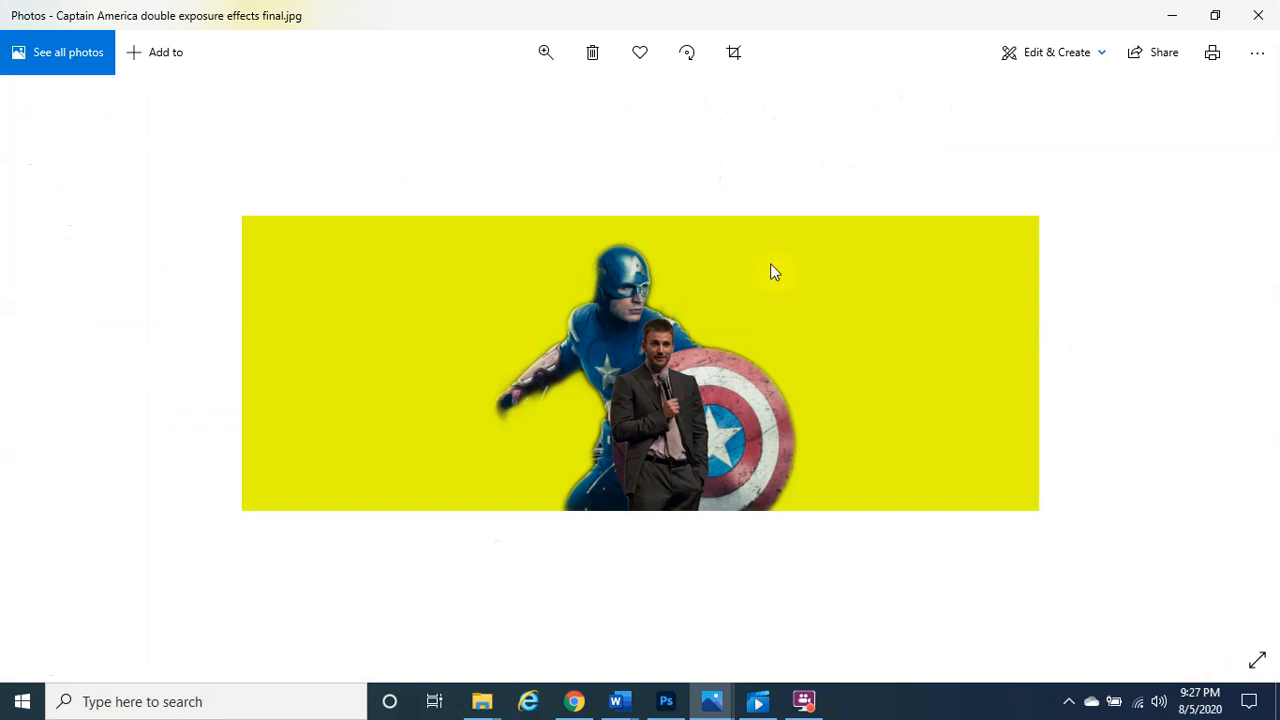
{"action": "left_click", "coordinate": [548, 54]}
{"action": "left_click_drag", "start_coordinate": [466, 98], "coordinate": [503, 108]}
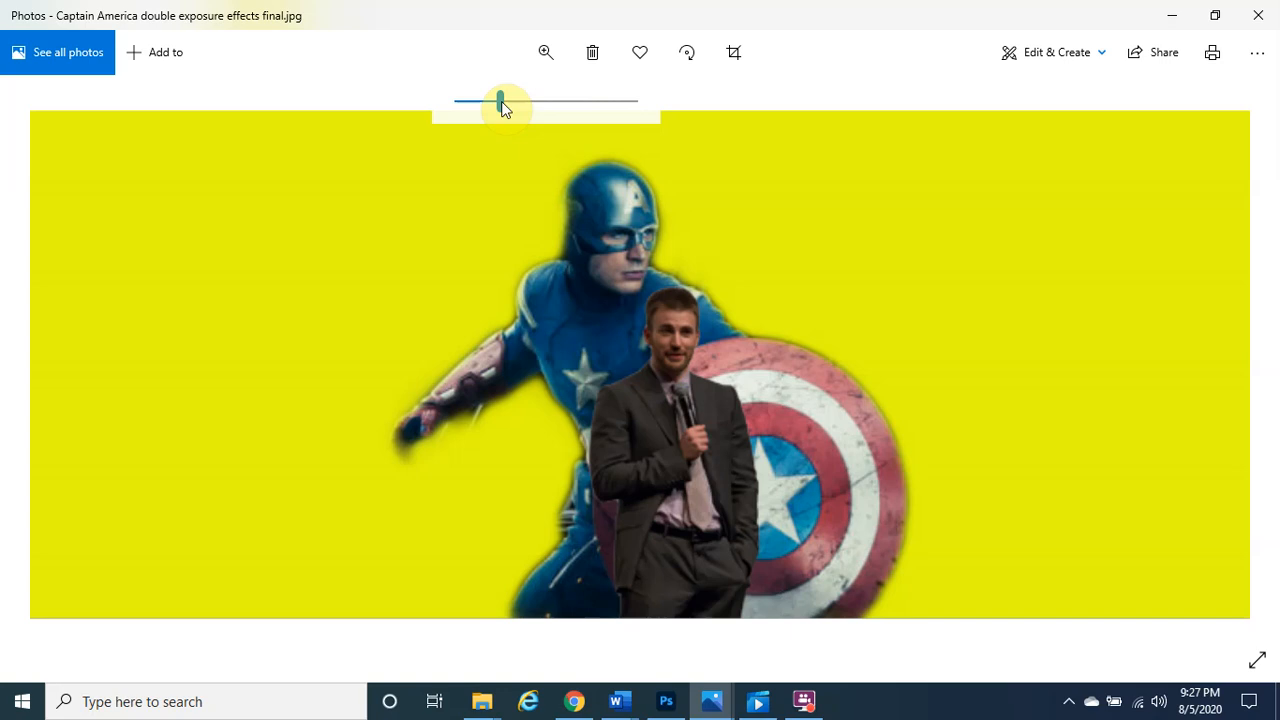
{"action": "mouse_move", "coordinate": [503, 107]}
{"action": "left_mouse_down"}
{"action": "mouse_move", "coordinate": [515, 117]}
{"action": "mouse_move", "coordinate": [490, 106]}
{"action": "left_mouse_up"}
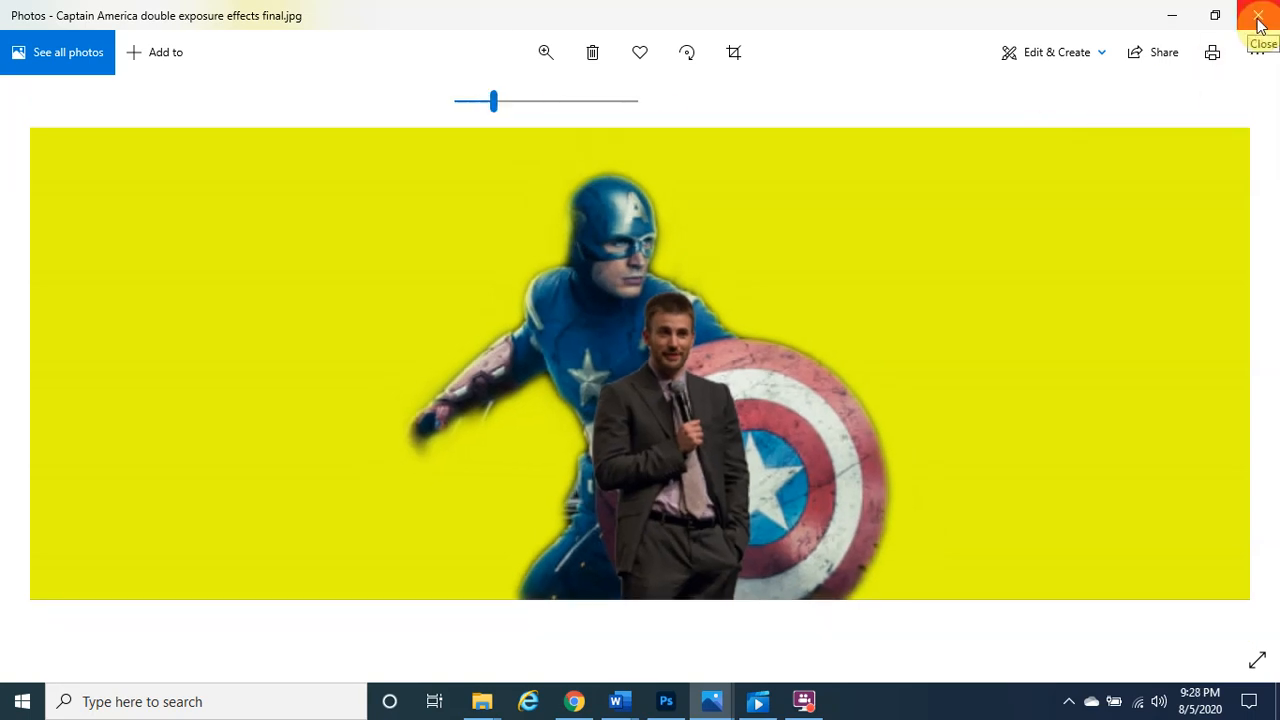
{"action": "left_click", "coordinate": [1259, 22]}
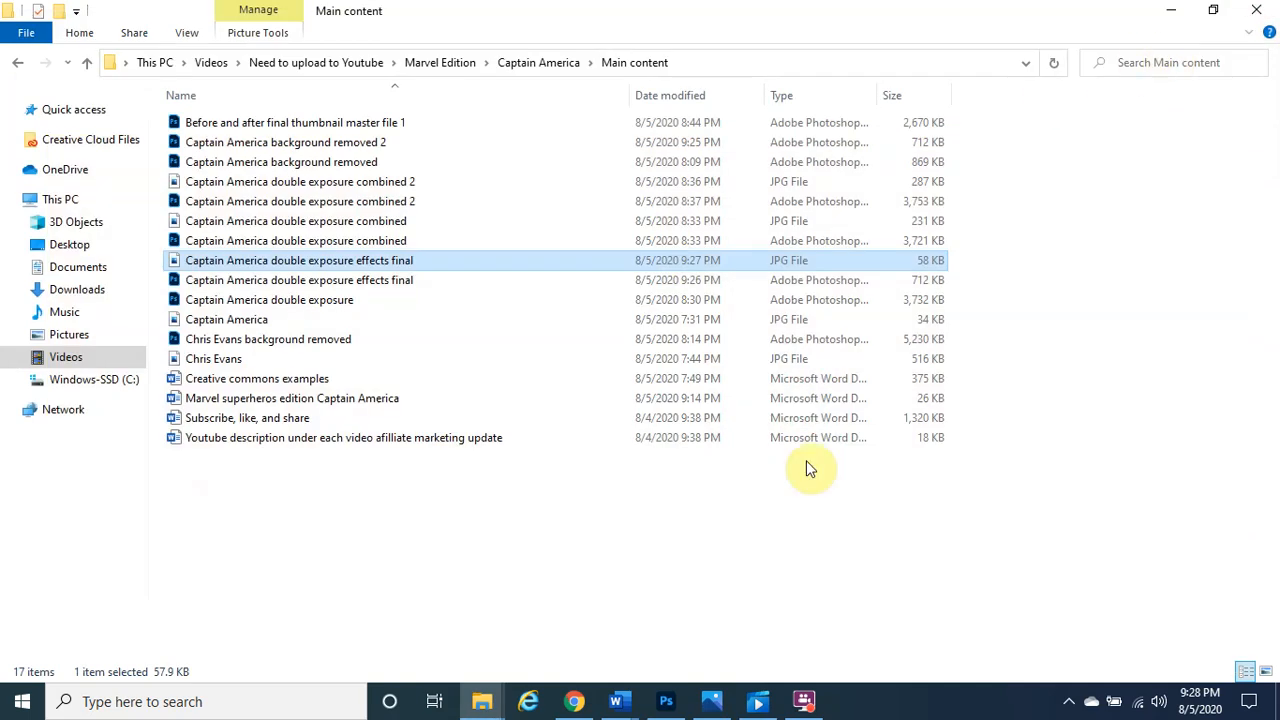
Switch to Photoshop and try the Darker Color blend mode on the Chris Evans layer's image
{"action": "left_click", "coordinate": [666, 703]}
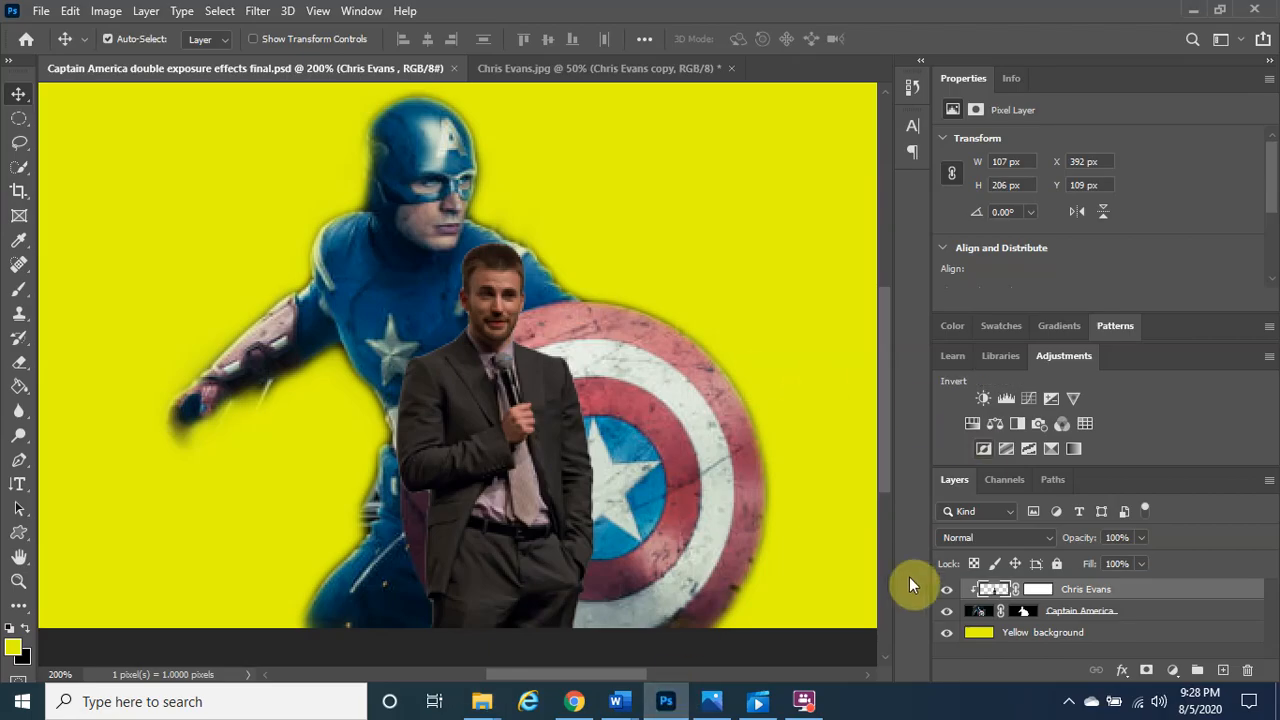
{"action": "left_click", "coordinate": [991, 591]}
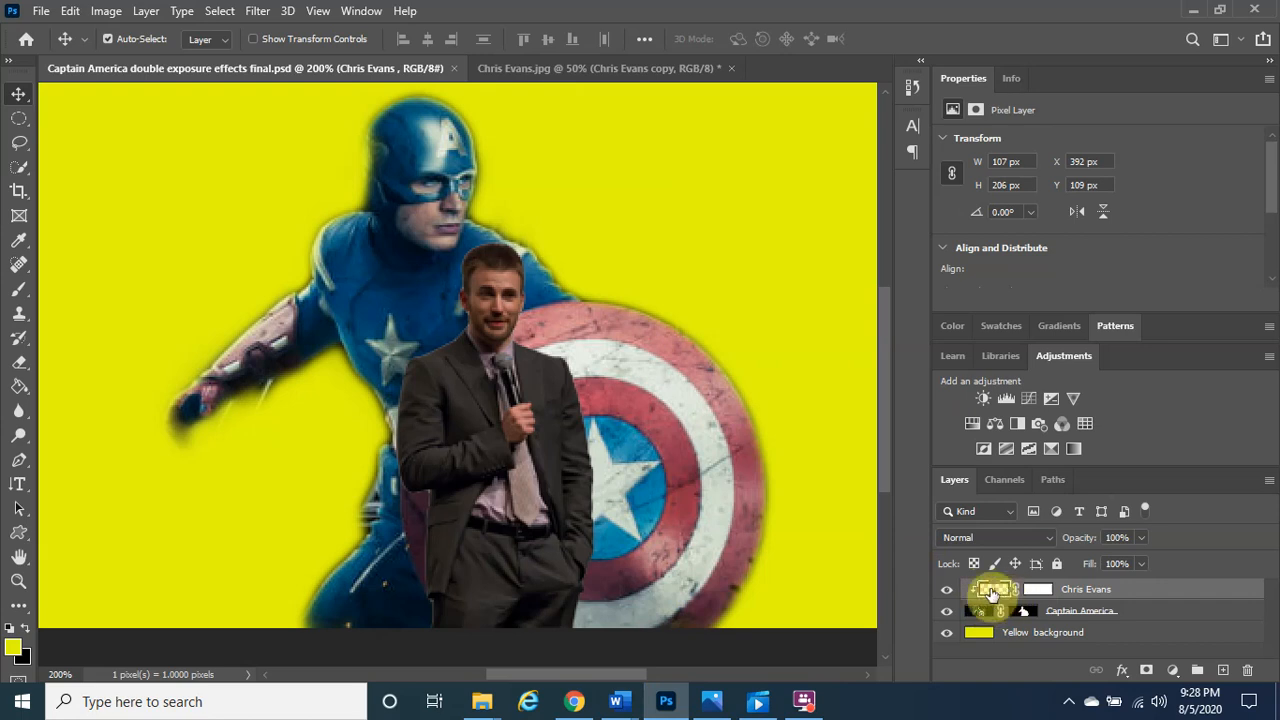
{"action": "left_click", "coordinate": [994, 592]}
{"action": "left_click", "coordinate": [1049, 539]}
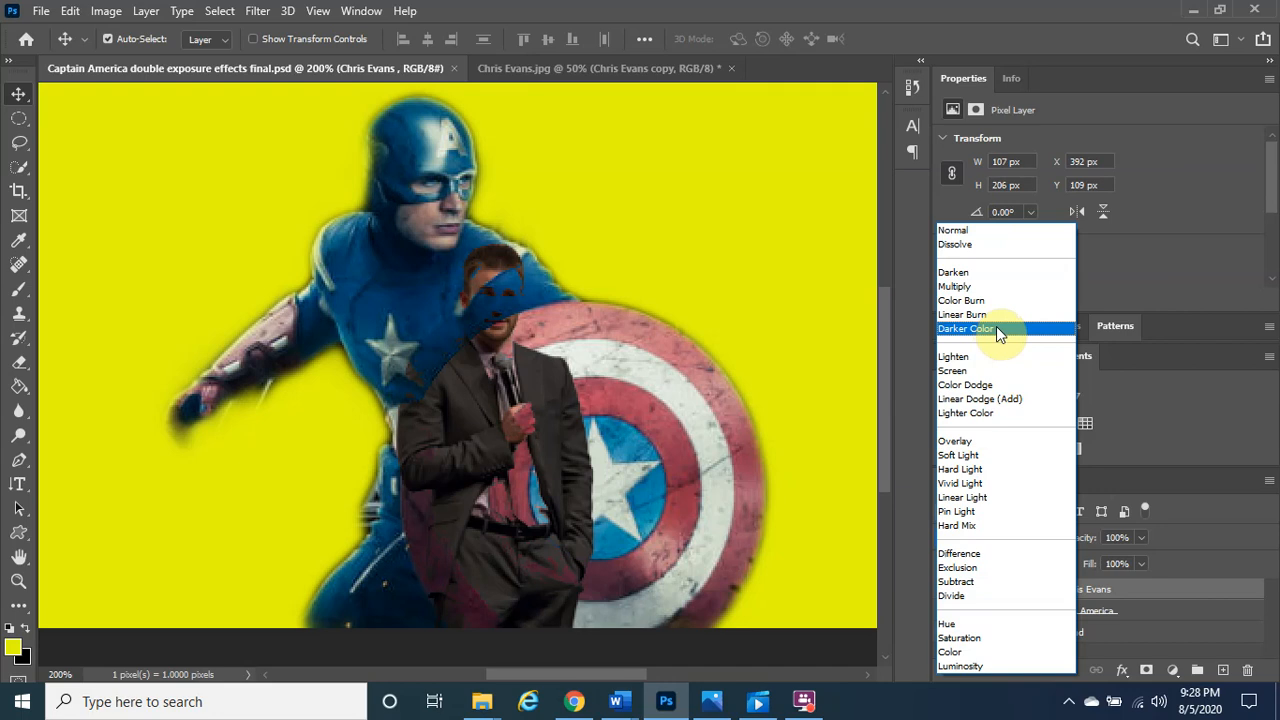
{"action": "left_click", "coordinate": [996, 328]}
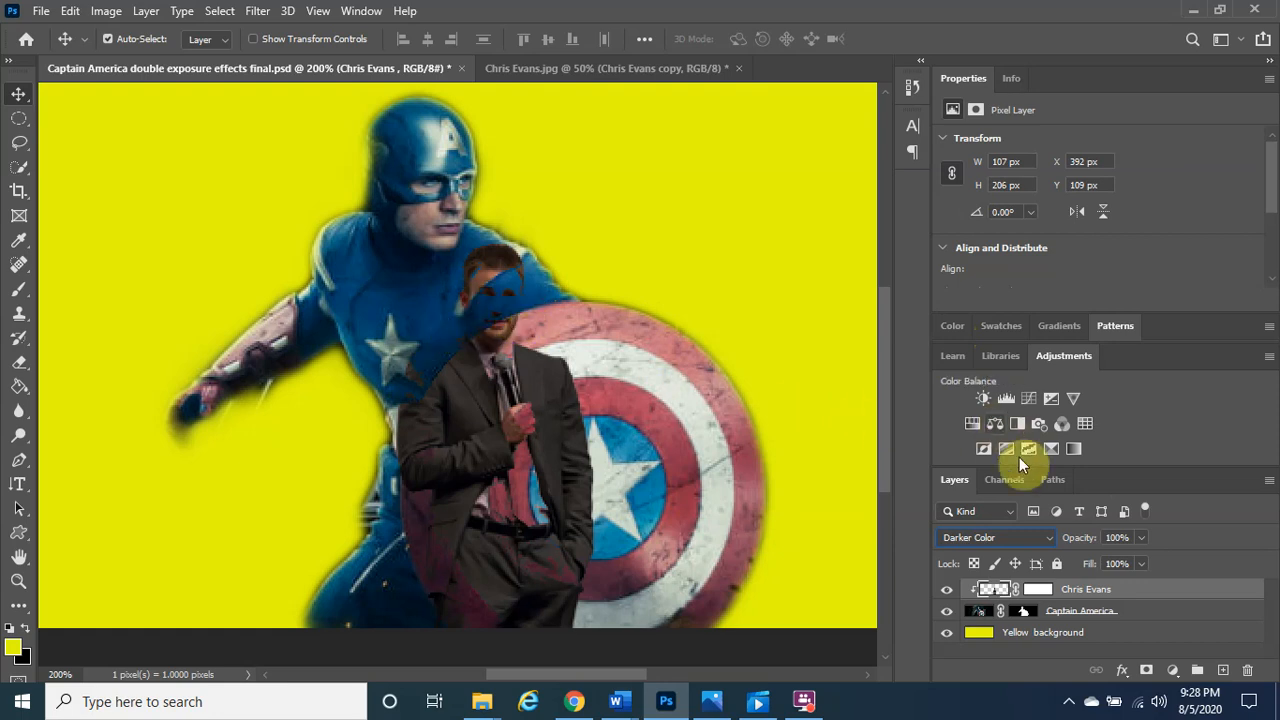
Set the Chris Evans layer's blend mode to Luminosity and compare the effect with the Captain America thumbnail image in Photos
{"action": "left_click", "coordinate": [1041, 539]}
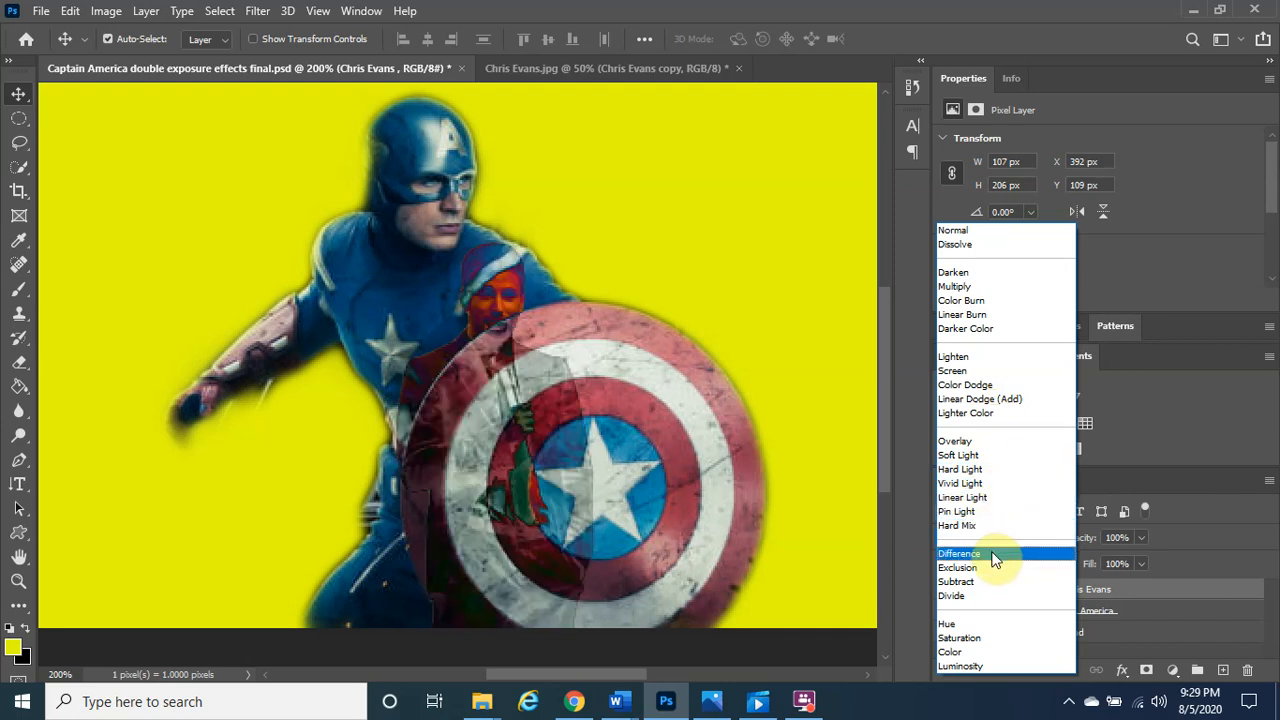
{"action": "left_click", "coordinate": [999, 667]}
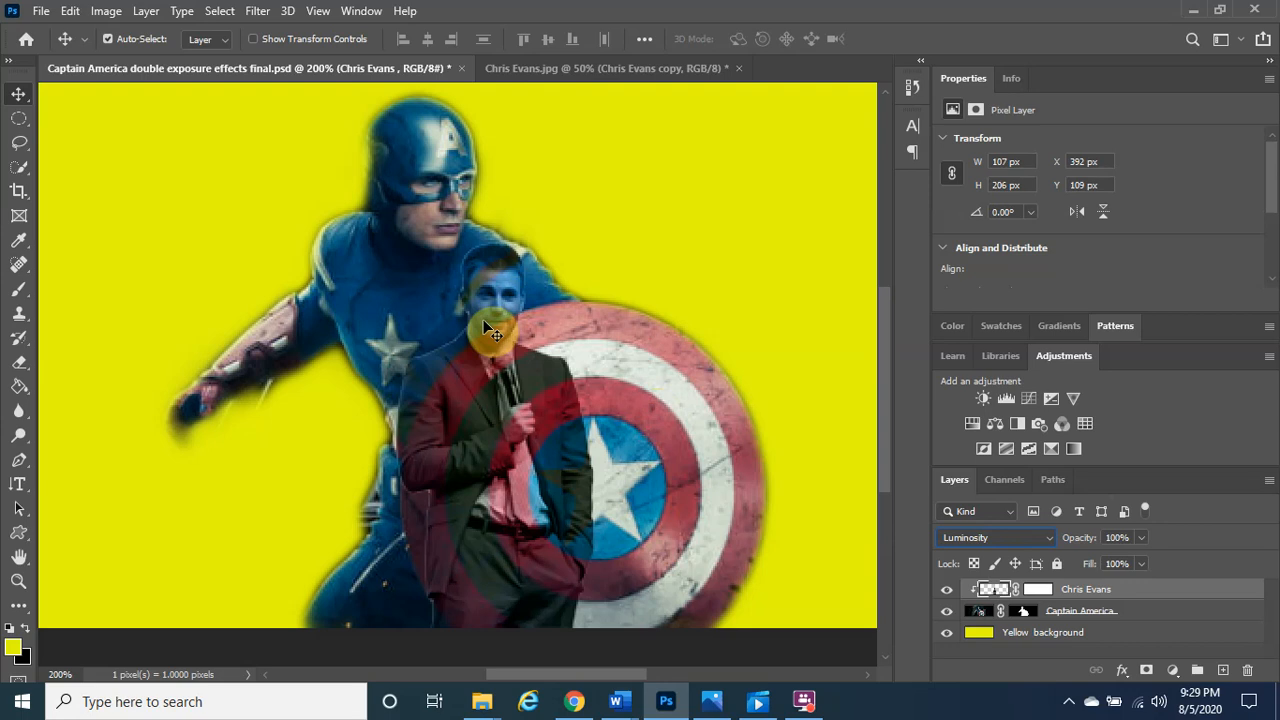
{"action": "left_click", "coordinate": [711, 701]}
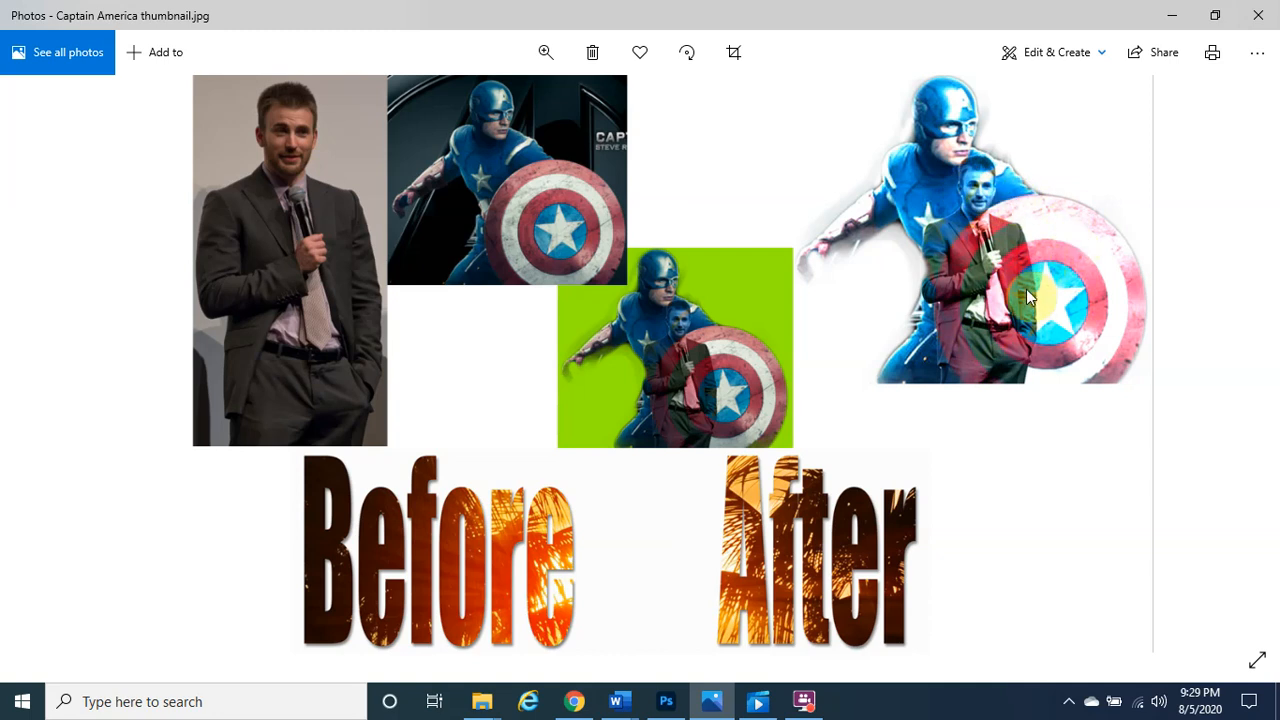
{"action": "left_click", "coordinate": [666, 702]}
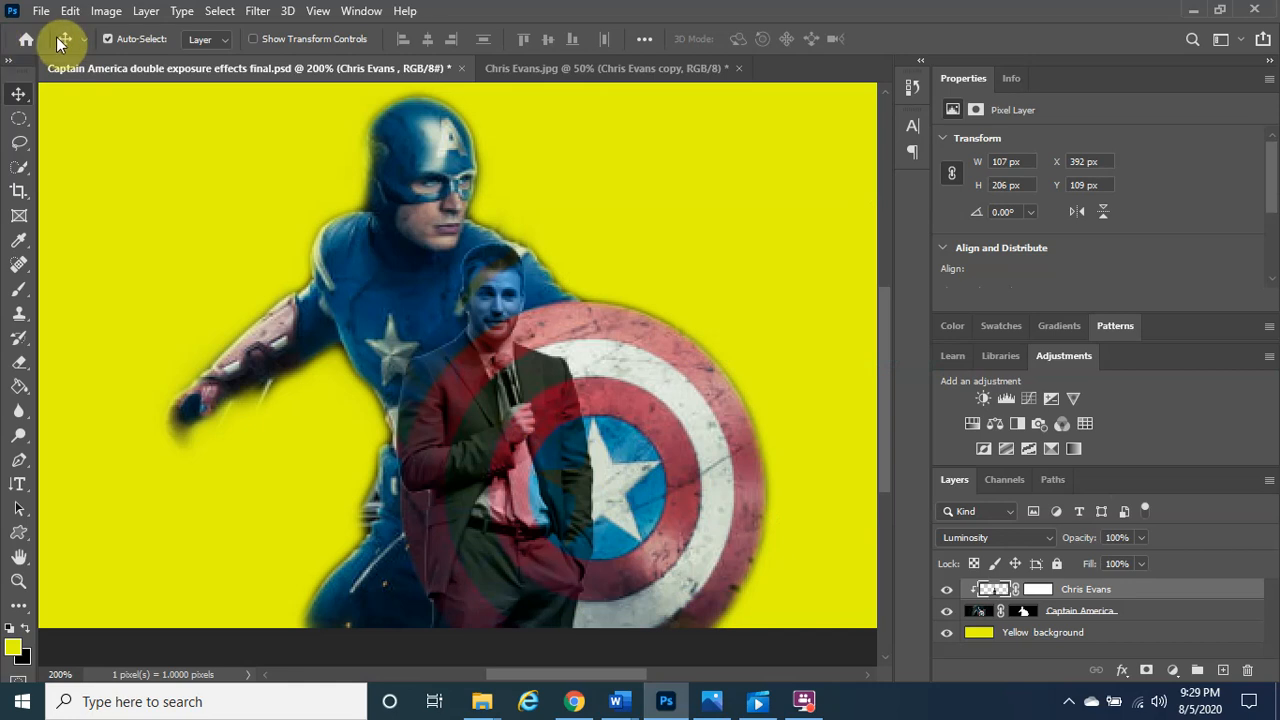
Save the document on the computer as a new Photoshop file named Captain America double exposure effects final 2
{"action": "left_click", "coordinate": [41, 11]}
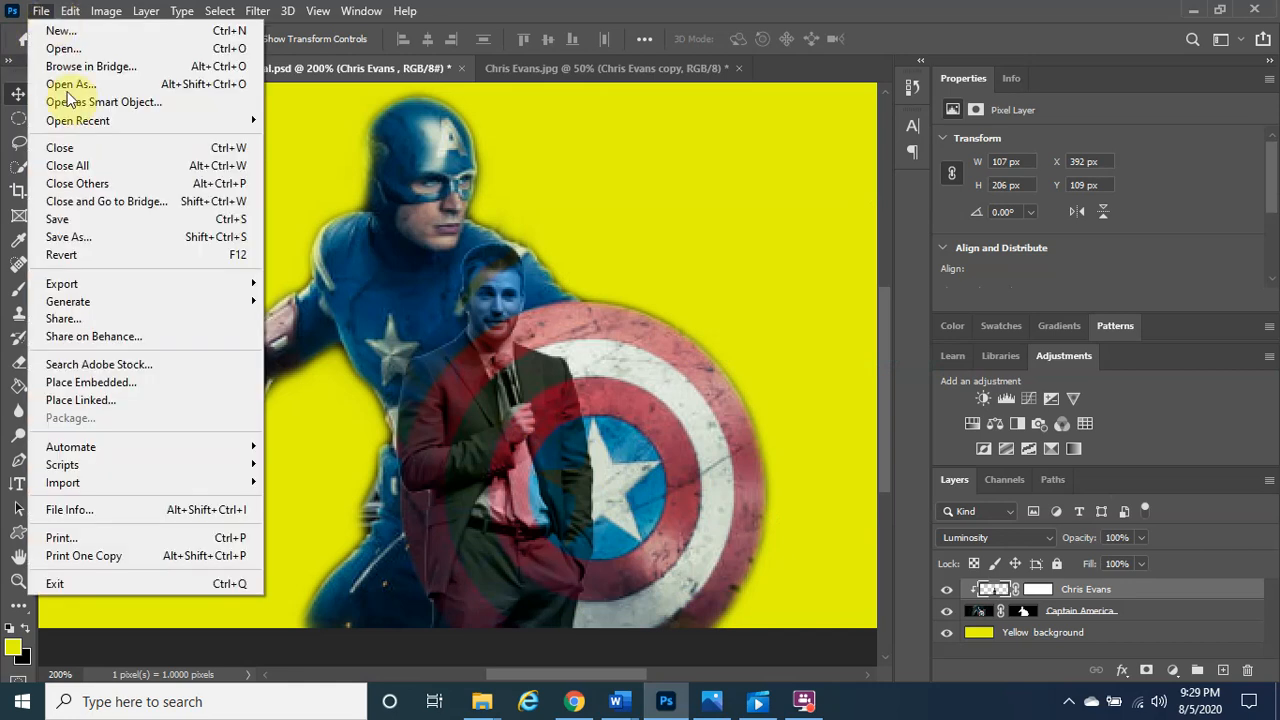
{"action": "left_click", "coordinate": [154, 237]}
{"action": "left_click", "coordinate": [851, 517]}
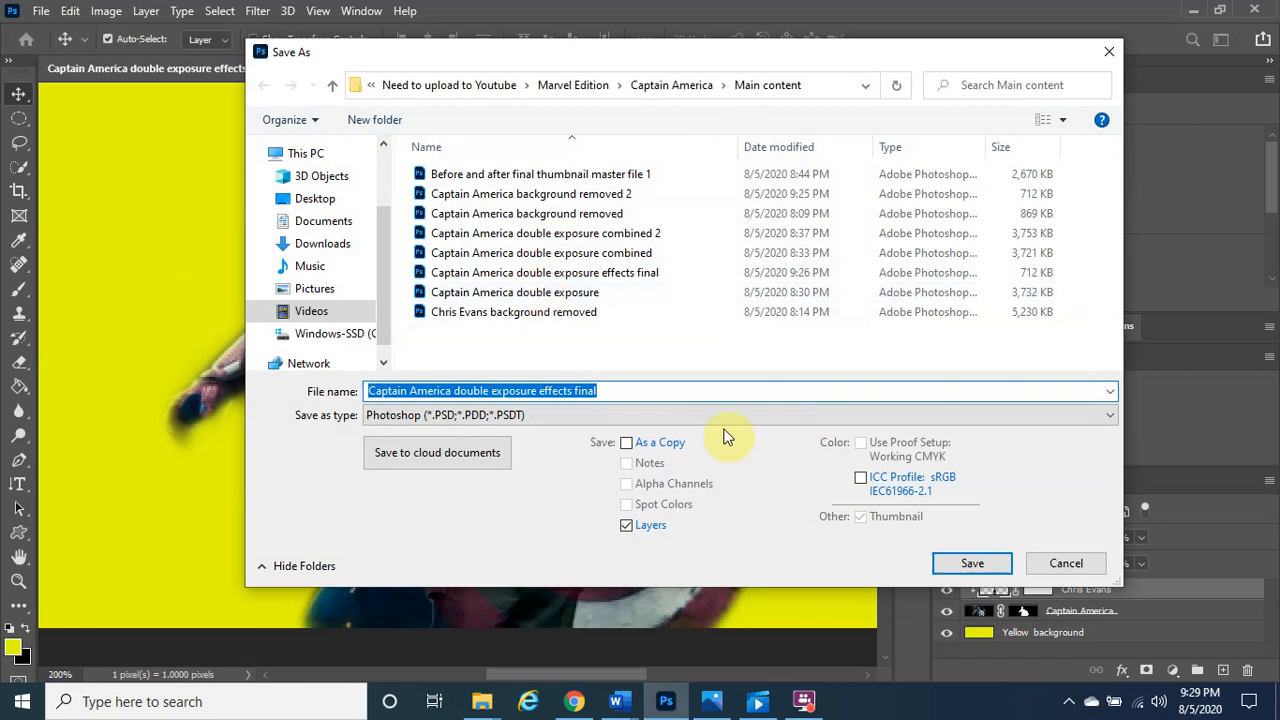
{"action": "left_click", "coordinate": [634, 391]}
{"action": "type", "text": "2"}
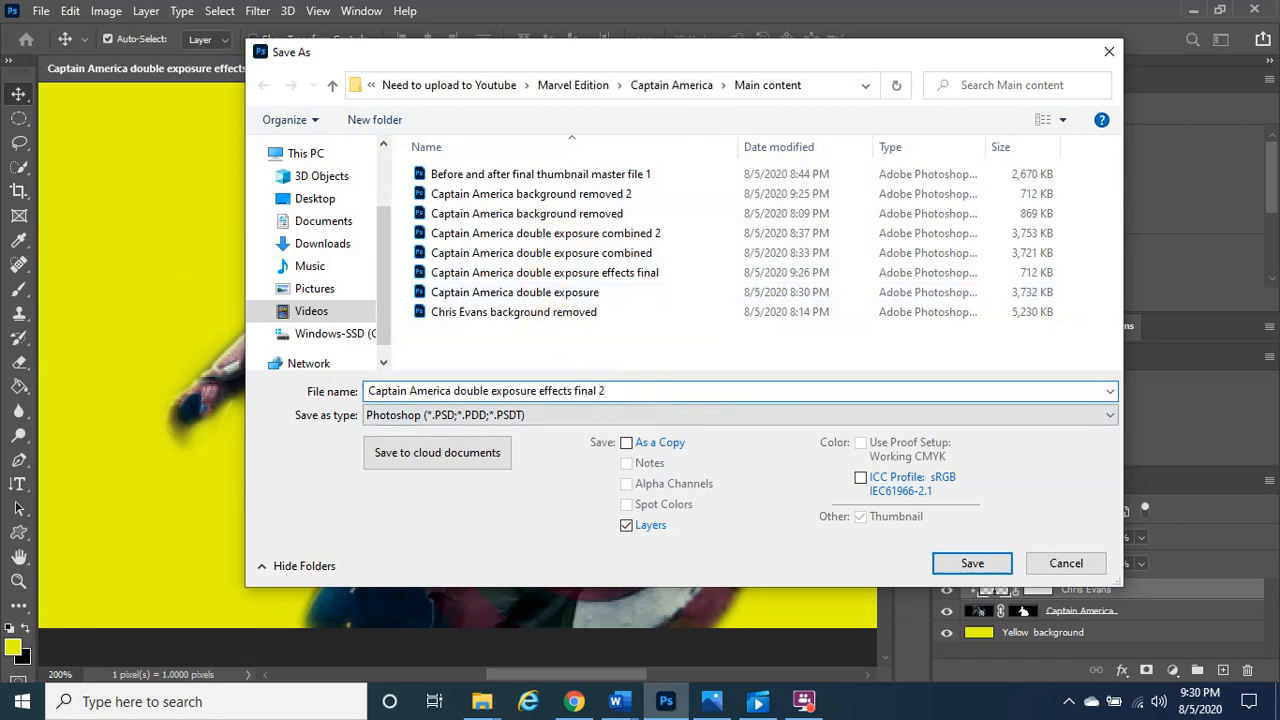
{"action": "left_click", "coordinate": [972, 563]}
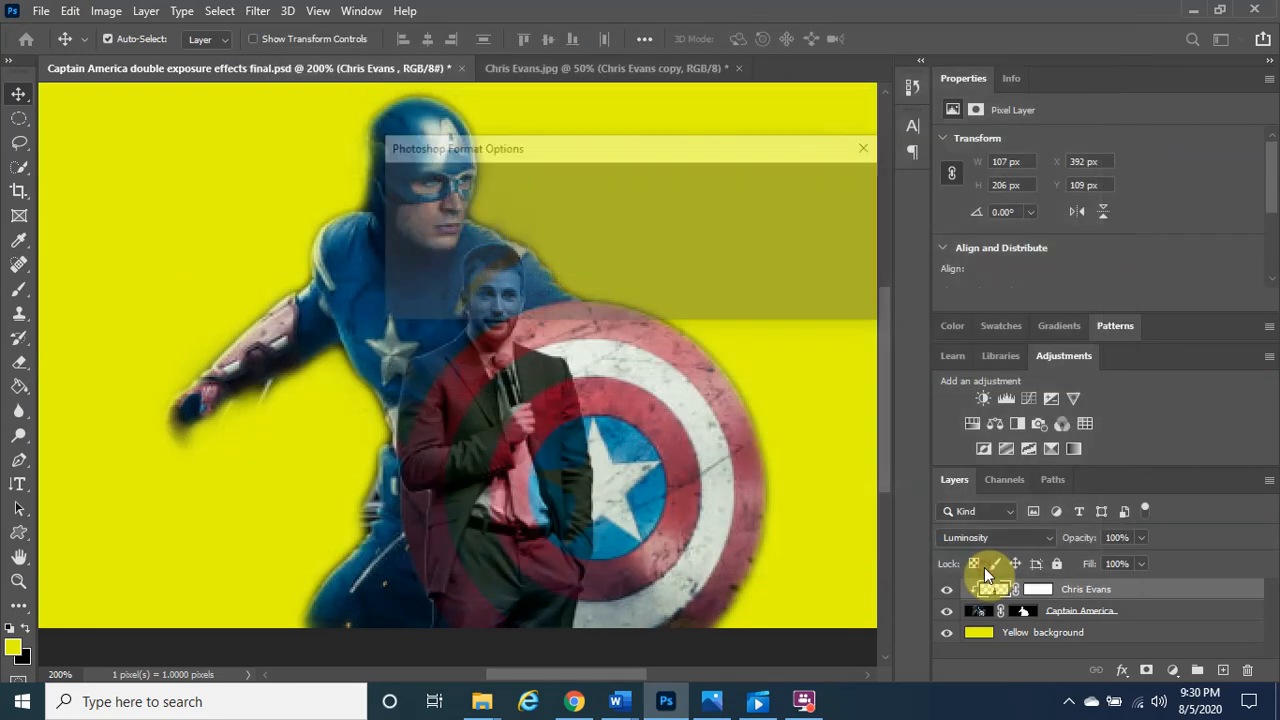
{"action": "left_click", "coordinate": [857, 190]}
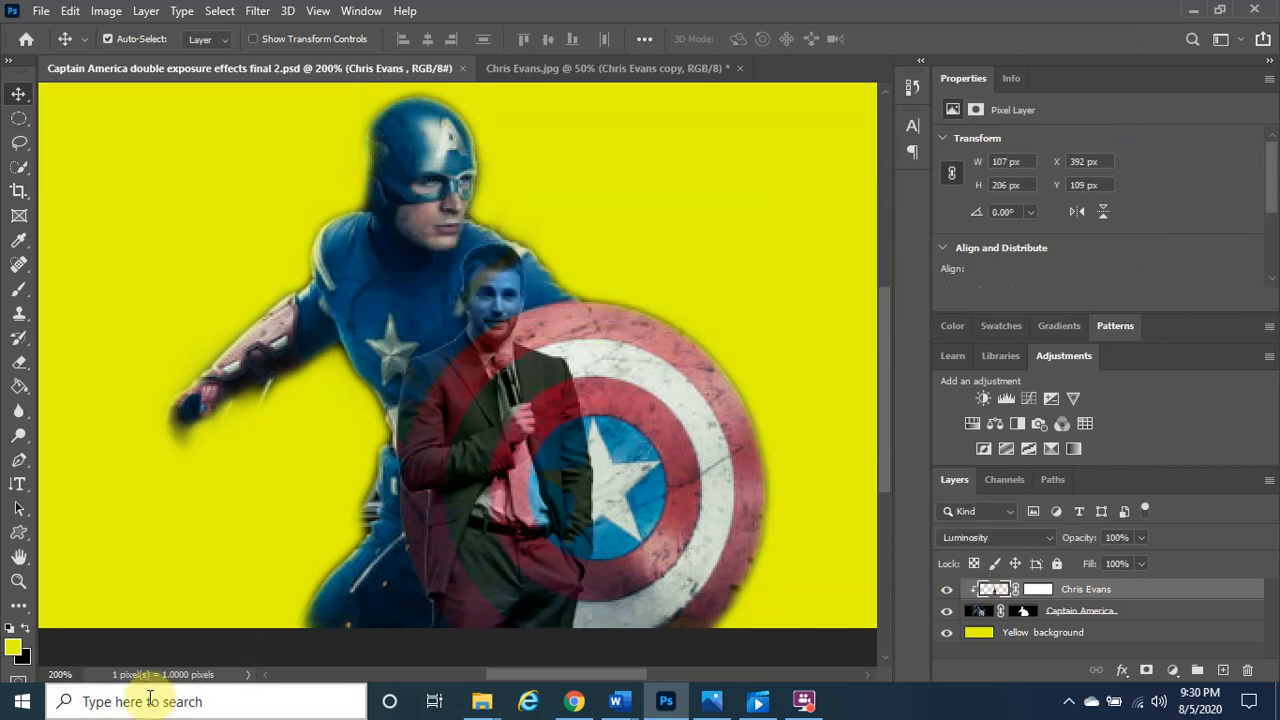
Save a JPEG copy named Captain America double exposure effects final 2 on the computer at maximum quality 12 with no matte
{"action": "left_click", "coordinate": [41, 11]}
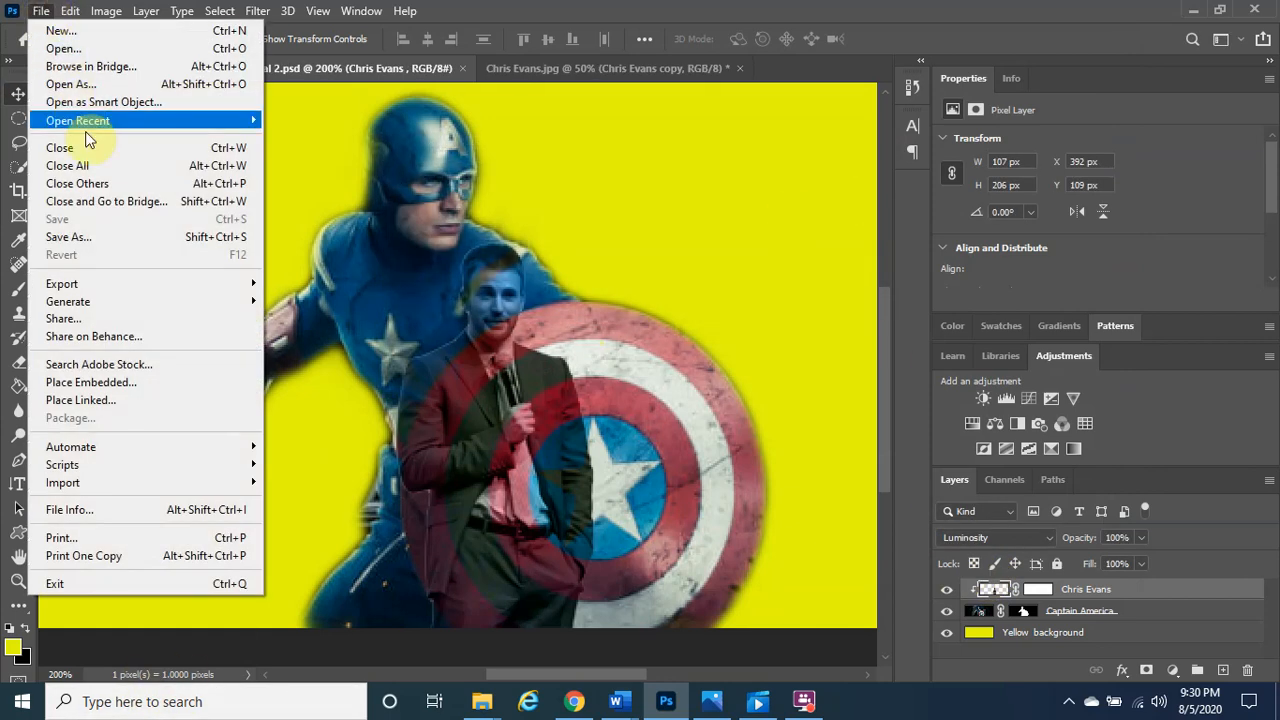
{"action": "left_click", "coordinate": [117, 240]}
{"action": "left_click", "coordinate": [788, 511]}
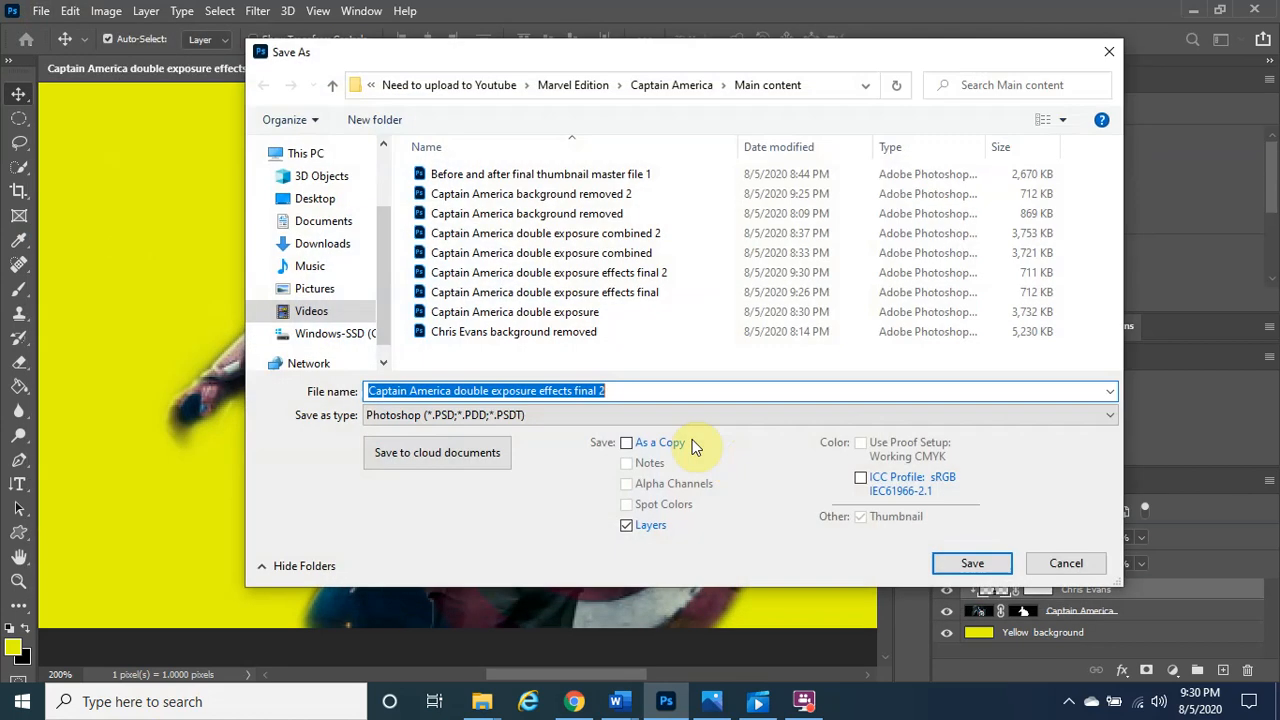
{"action": "left_click", "coordinate": [550, 420]}
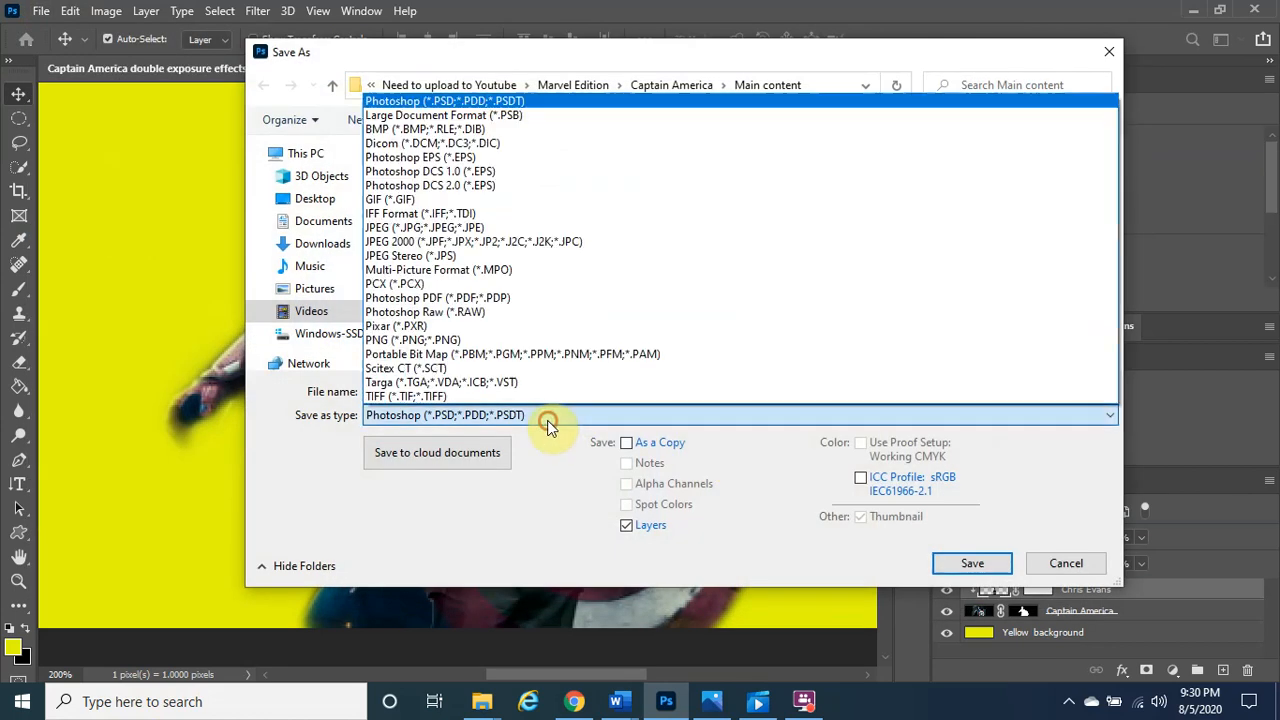
{"action": "left_click", "coordinate": [480, 229]}
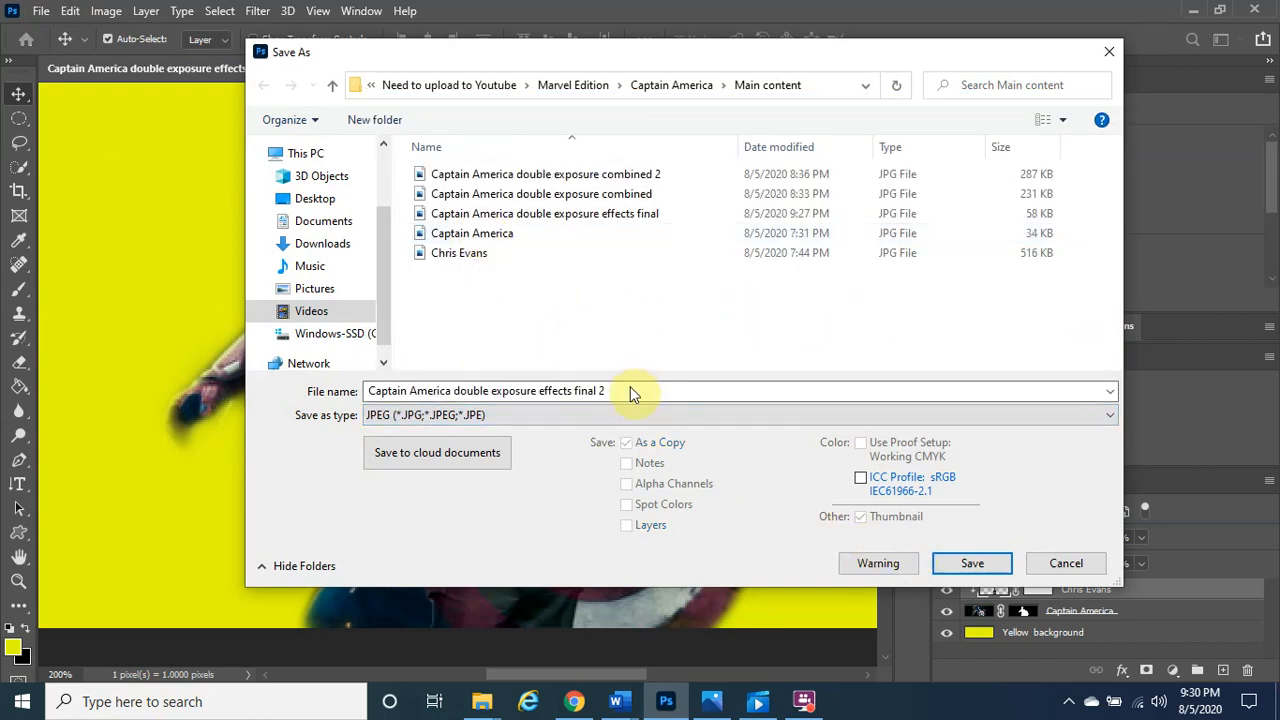
{"action": "left_click", "coordinate": [953, 565]}
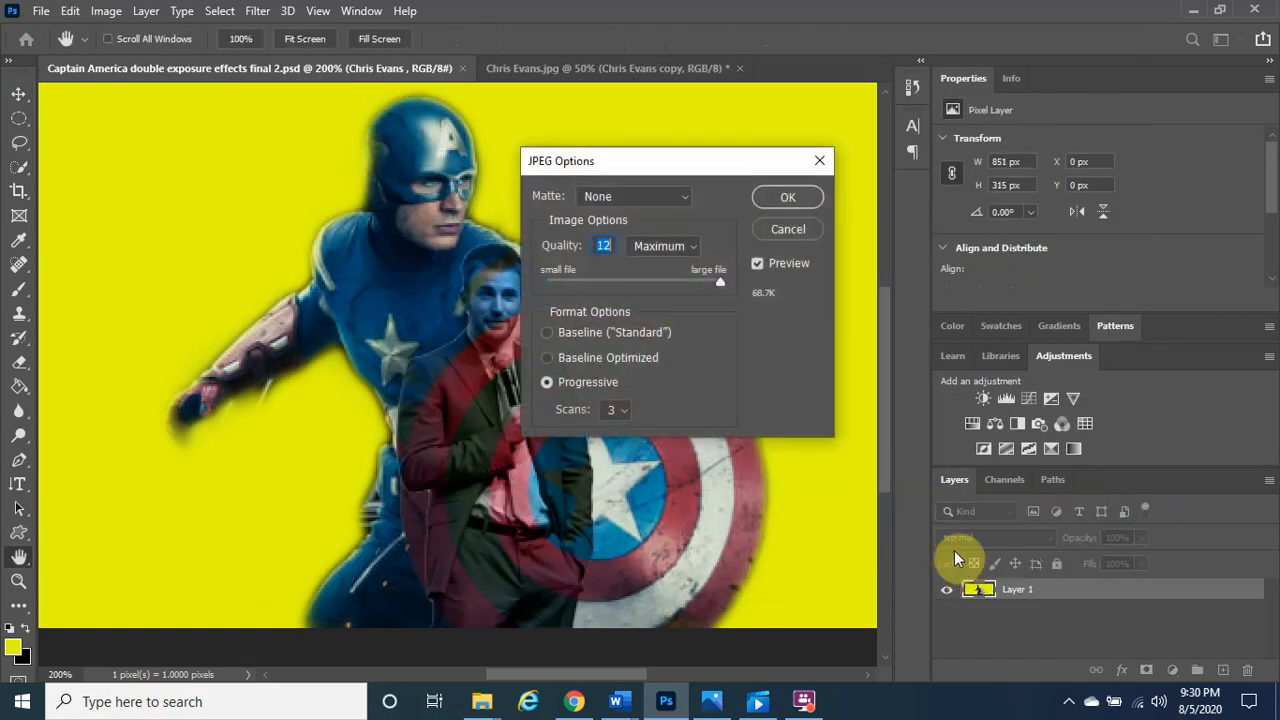
{"action": "left_click", "coordinate": [788, 192]}
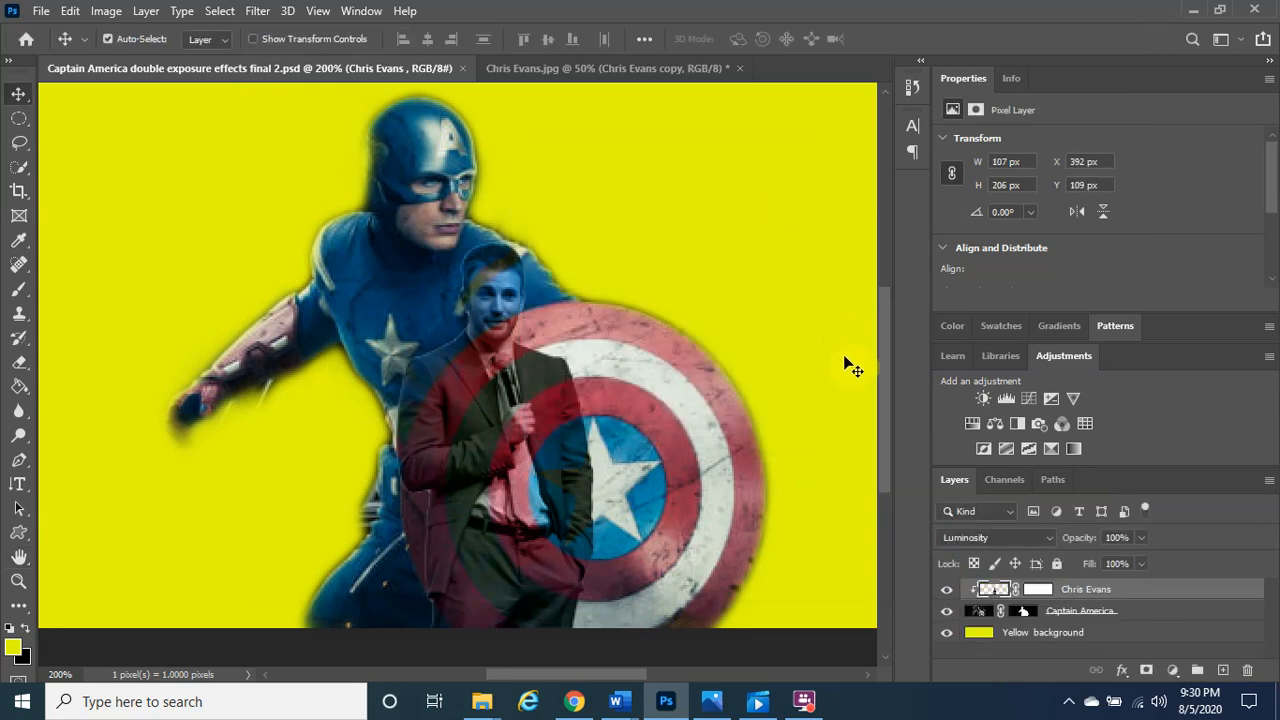
Set the blend mode of the Captain America layer to Dissolve
{"action": "left_click", "coordinate": [983, 614]}
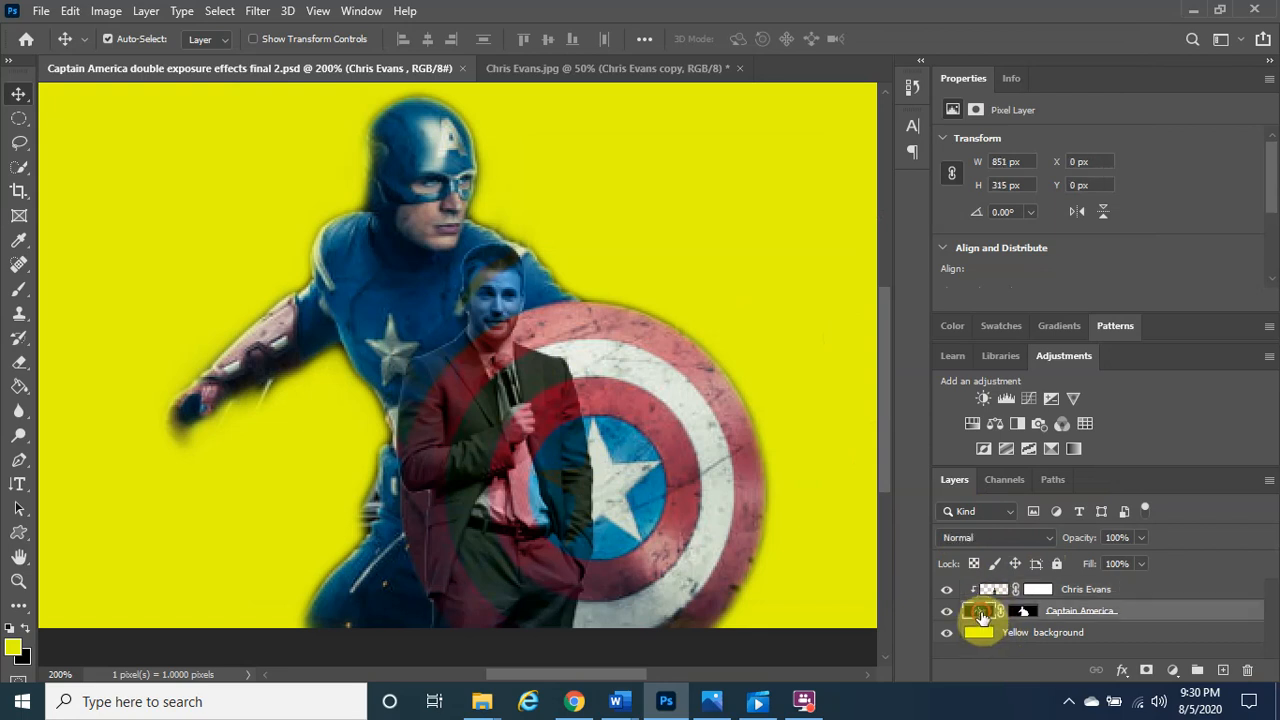
{"action": "left_click", "coordinate": [1046, 539]}
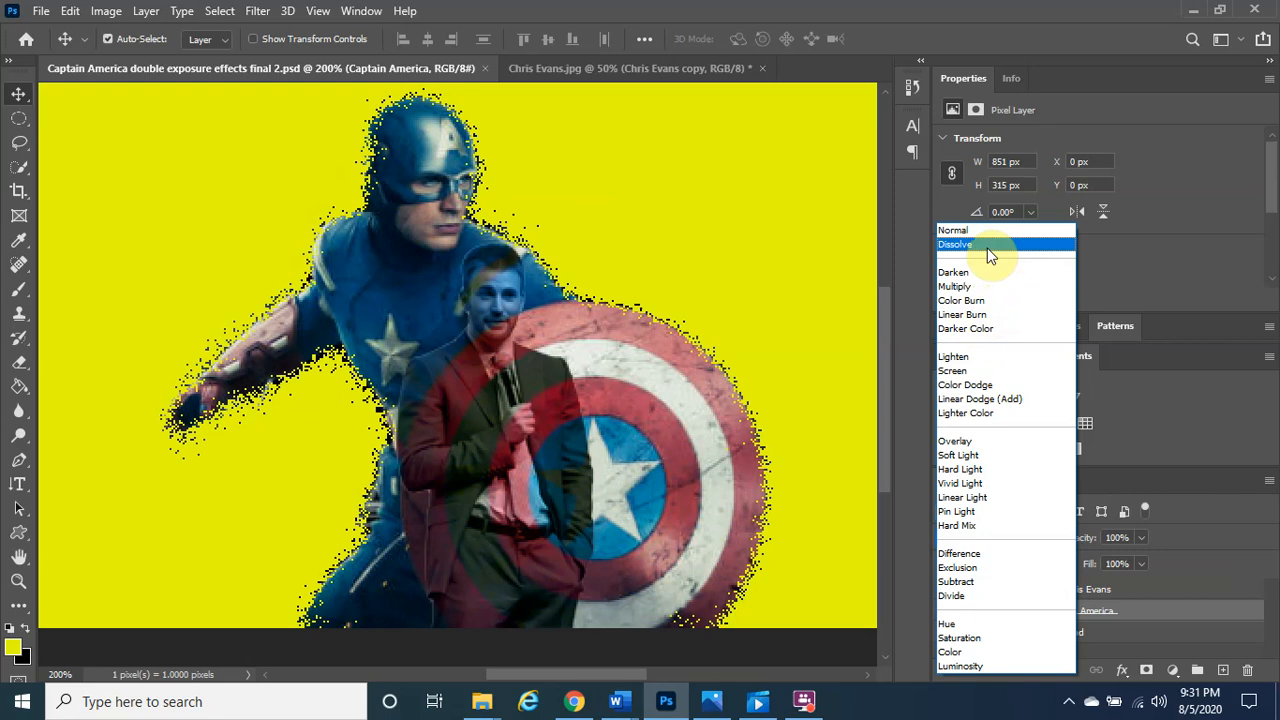
{"action": "left_click", "coordinate": [988, 246]}
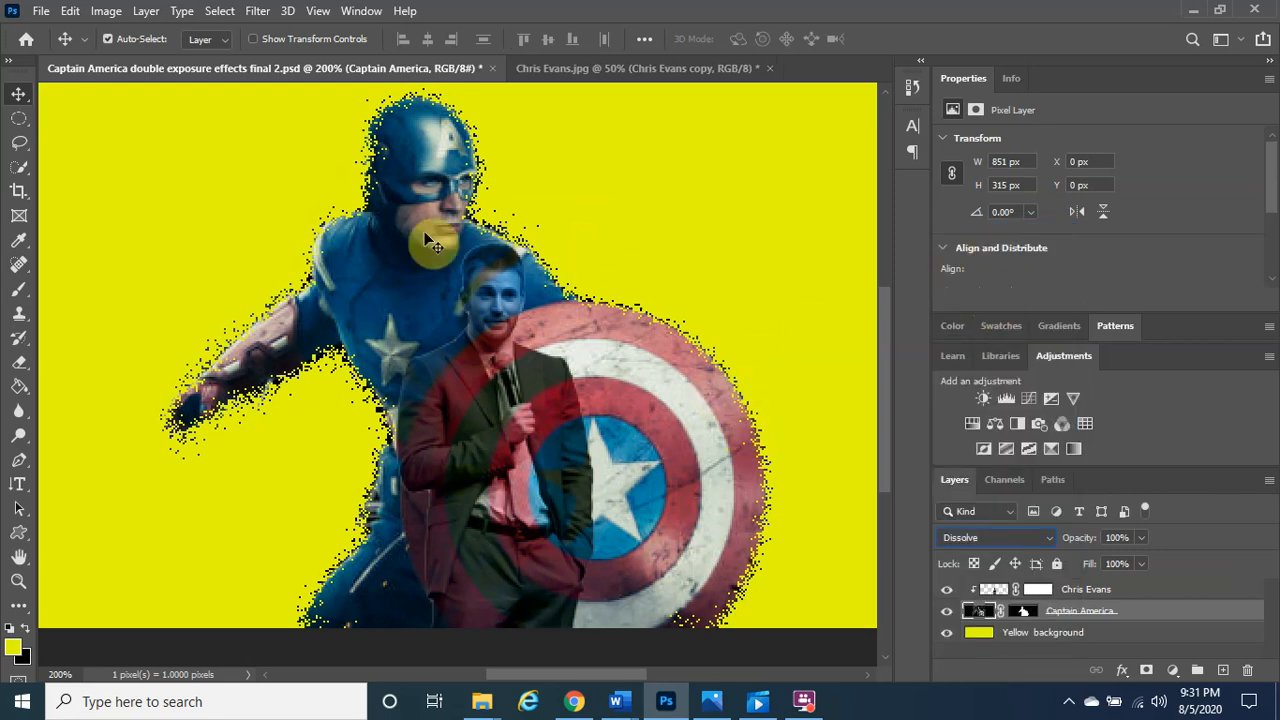
Save the document on the computer as a new Photoshop file named Captain America double exposure effects final 3
{"action": "left_click", "coordinate": [41, 11]}
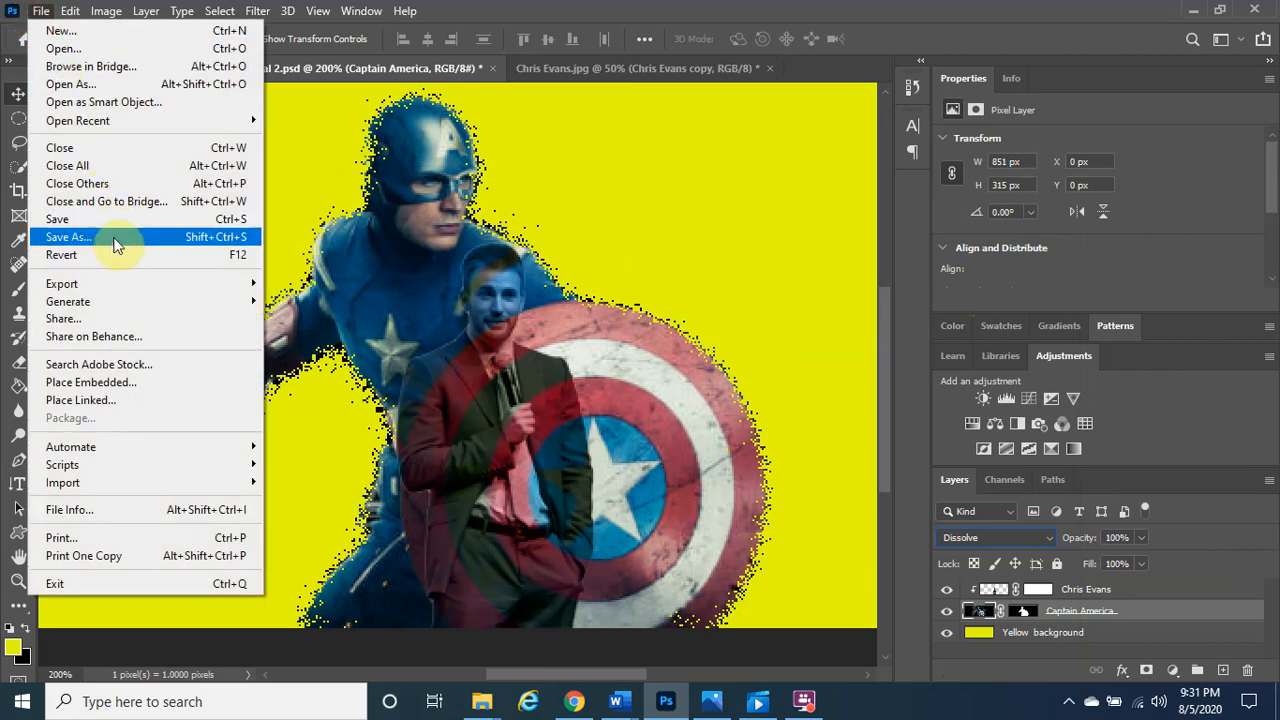
{"action": "left_click", "coordinate": [115, 237]}
{"action": "left_click", "coordinate": [840, 507]}
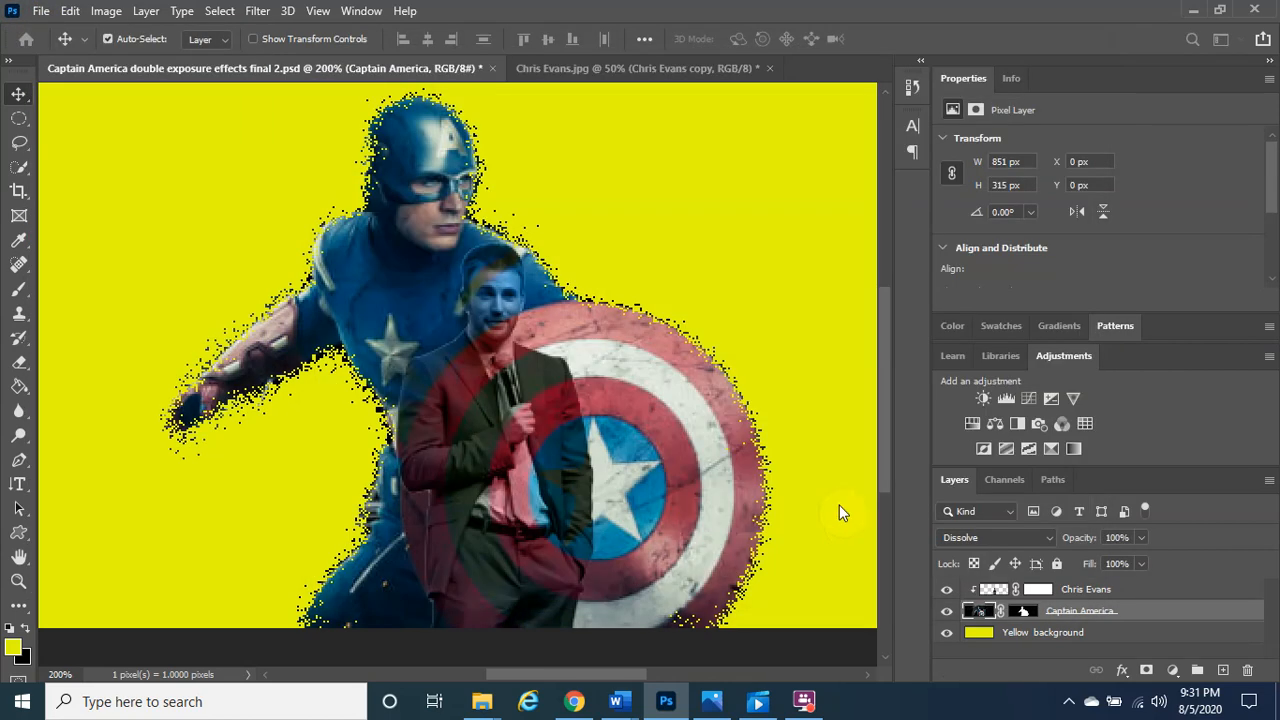
{"action": "left_click", "coordinate": [634, 391]}
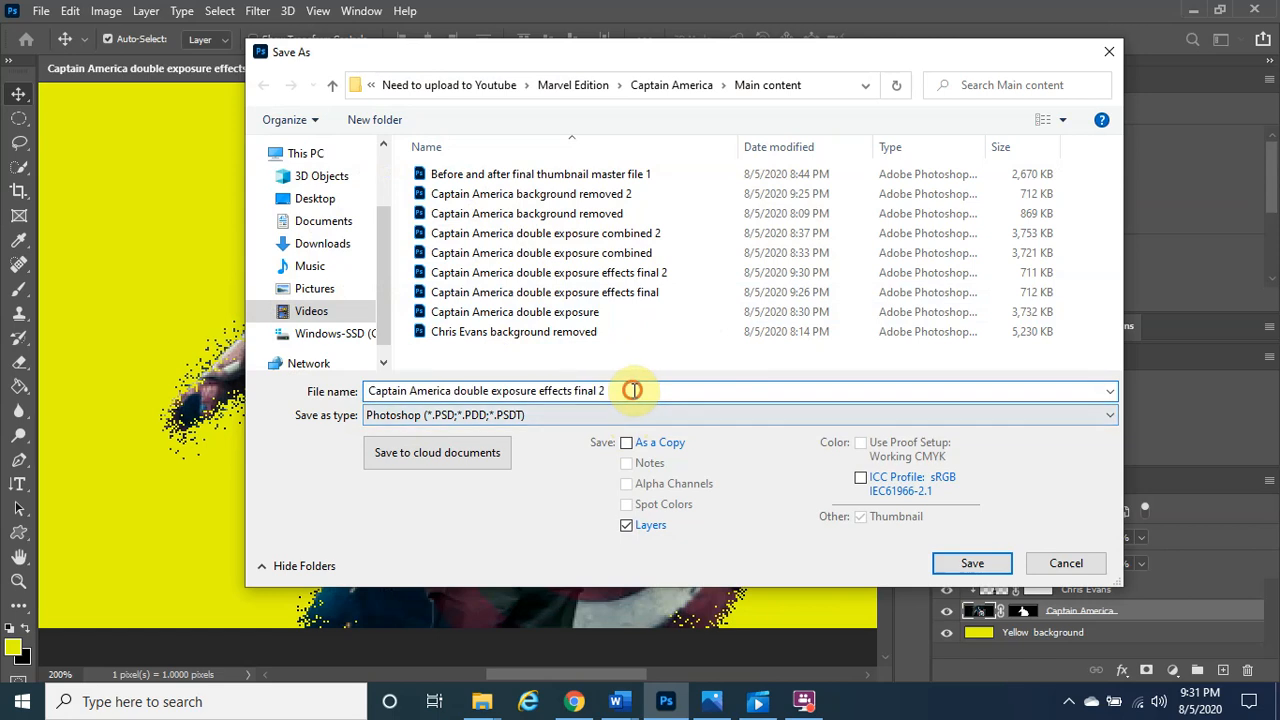
{"action": "key", "text": "BackSpace"}
{"action": "type", "text": "3"}
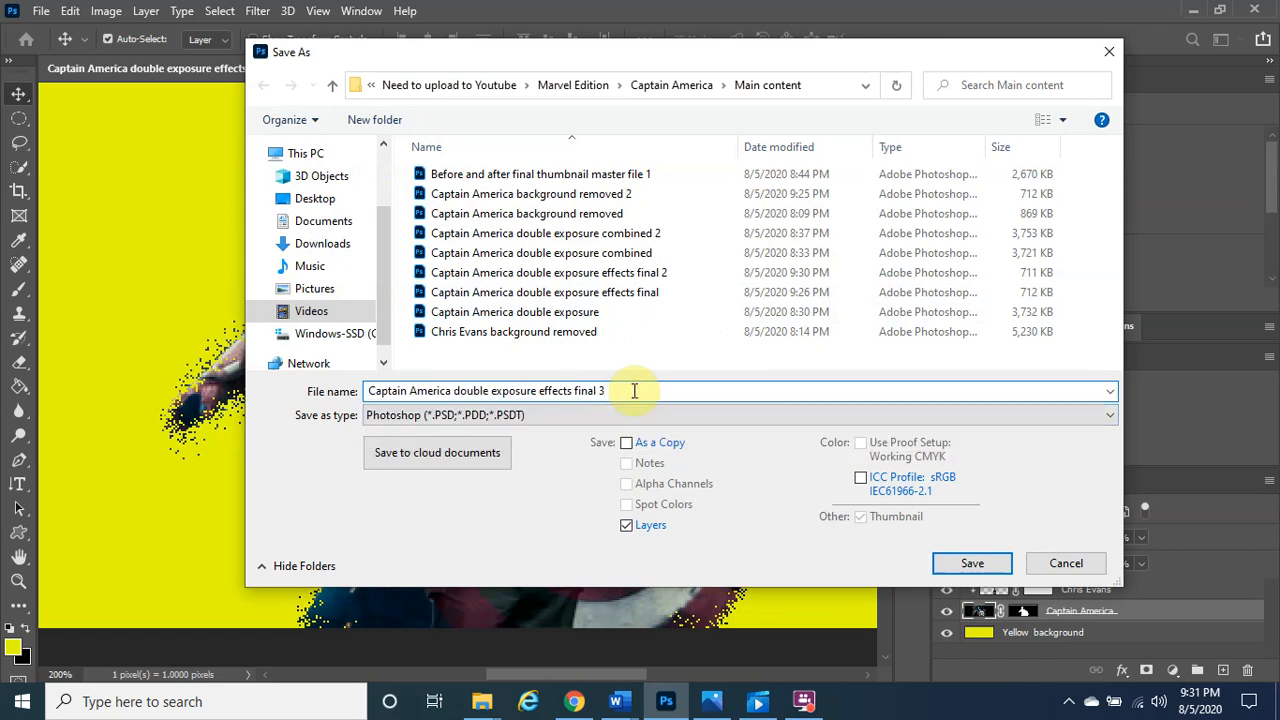
{"action": "key", "text": "Tab"}
{"action": "left_click", "coordinate": [946, 563]}
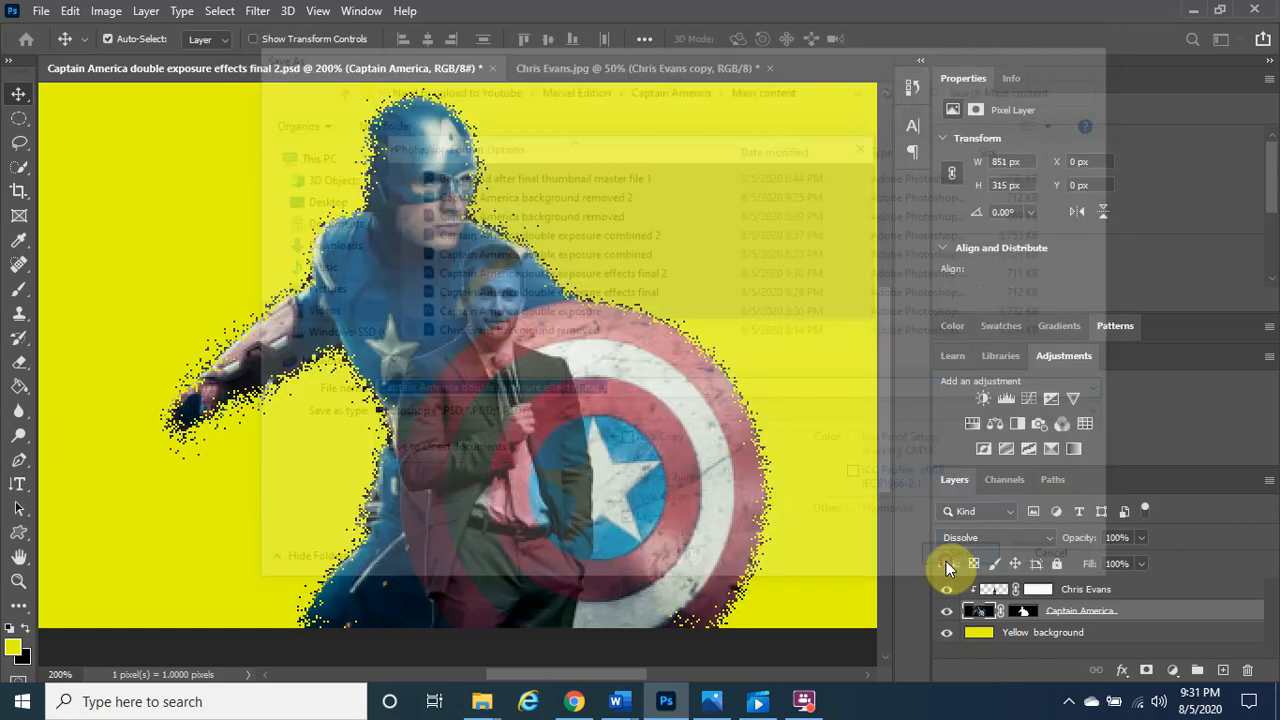
{"action": "left_click", "coordinate": [835, 185]}
Save a JPEG copy named Captain America double exposure effects final 3 on the computer, accepting the offered JPEG options
{"action": "left_click", "coordinate": [41, 11]}
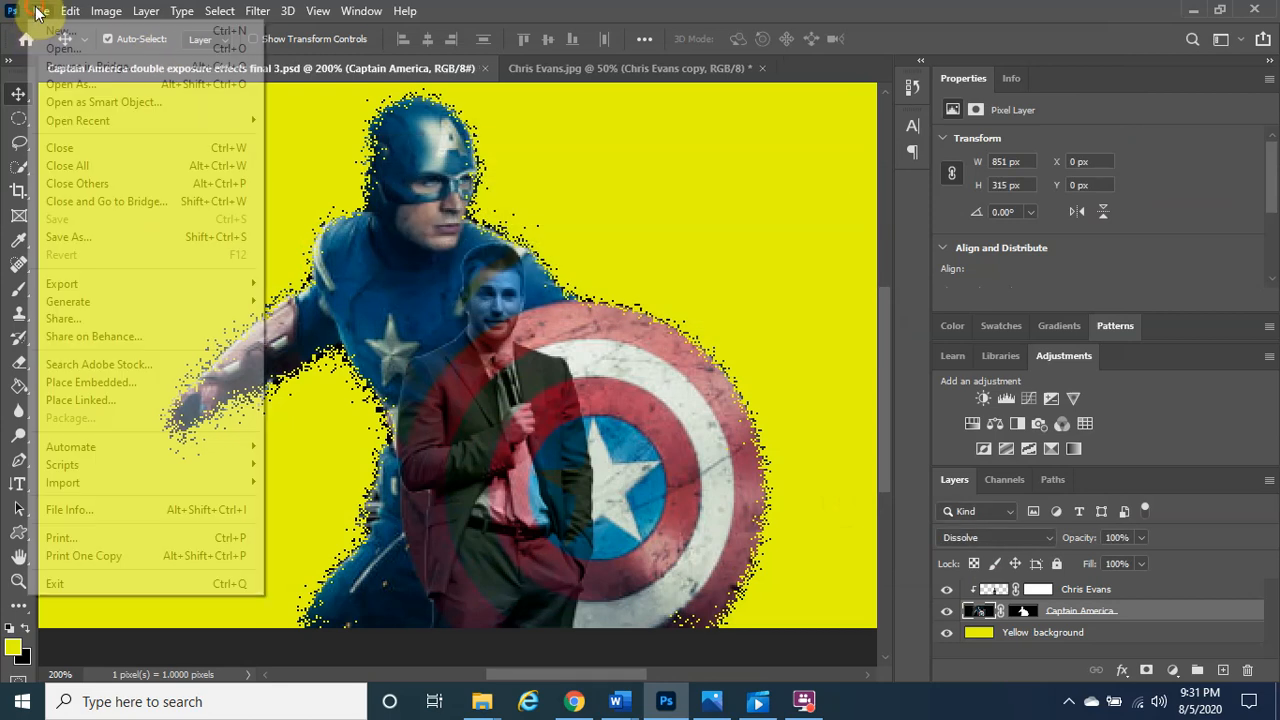
{"action": "left_click", "coordinate": [133, 243]}
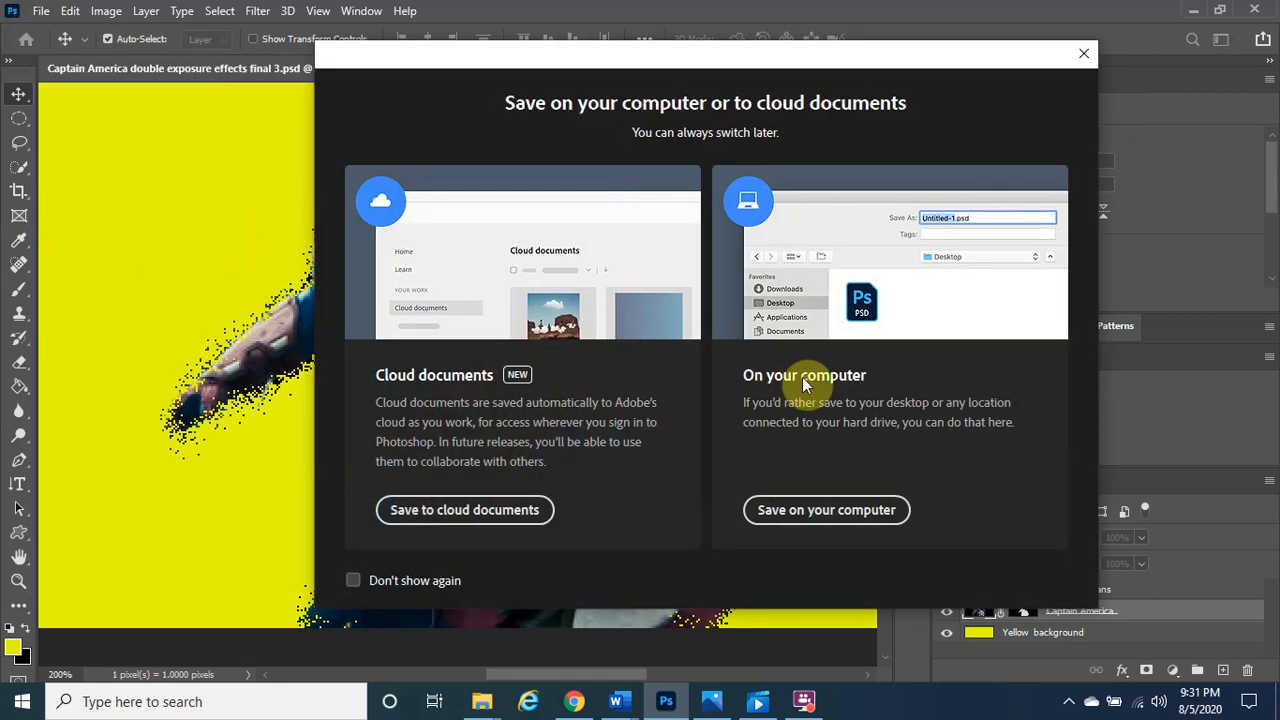
{"action": "left_click", "coordinate": [795, 520]}
{"action": "left_click", "coordinate": [478, 418]}
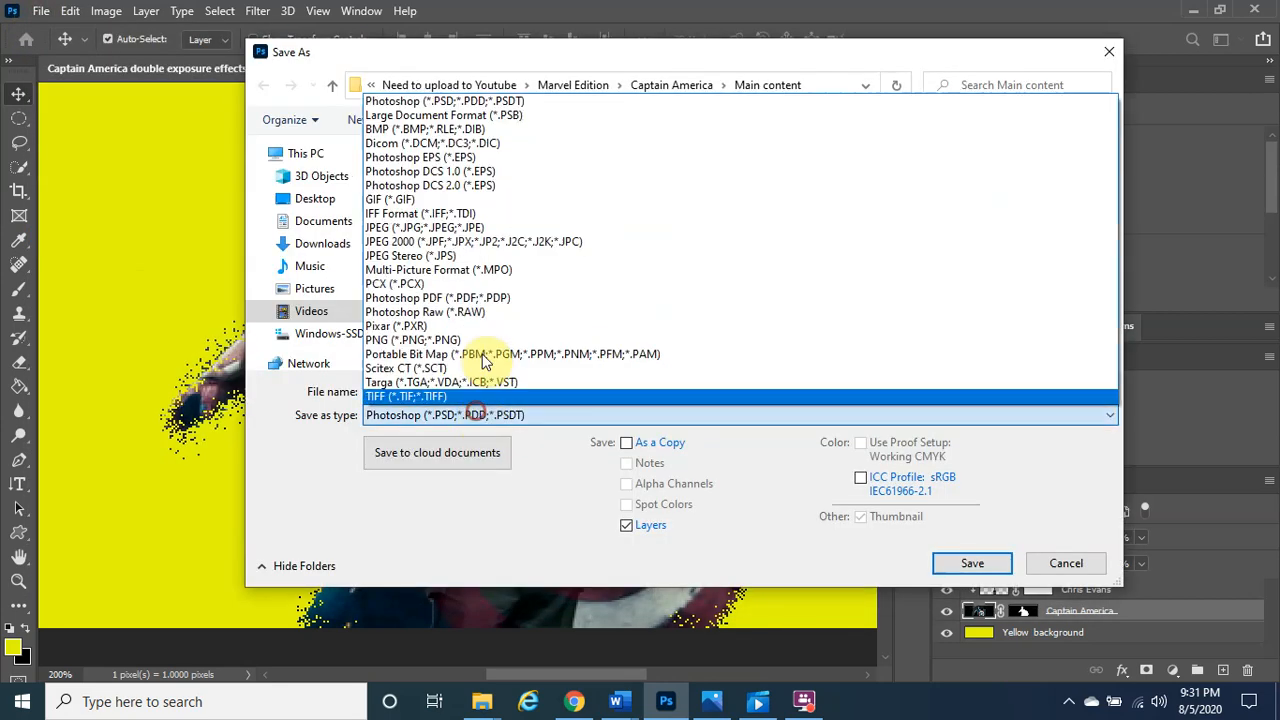
{"action": "left_click", "coordinate": [490, 221]}
{"action": "left_click", "coordinate": [965, 563]}
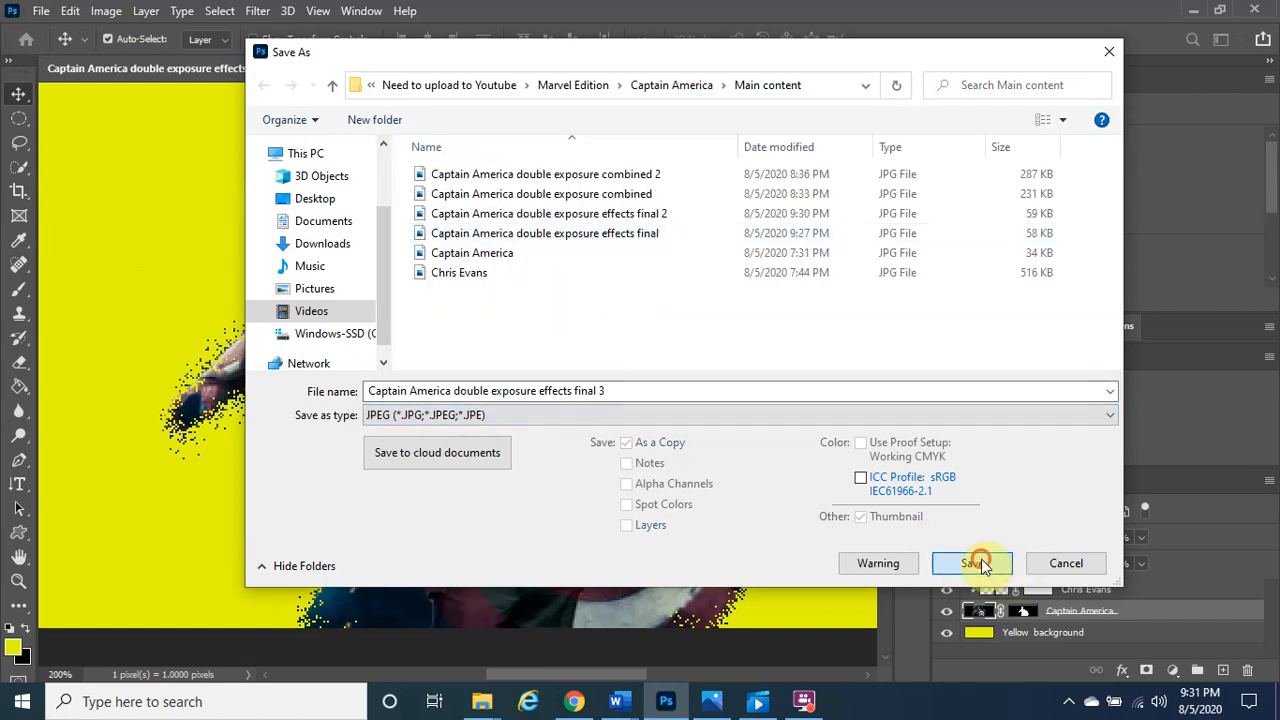
{"action": "left_click", "coordinate": [780, 203]}
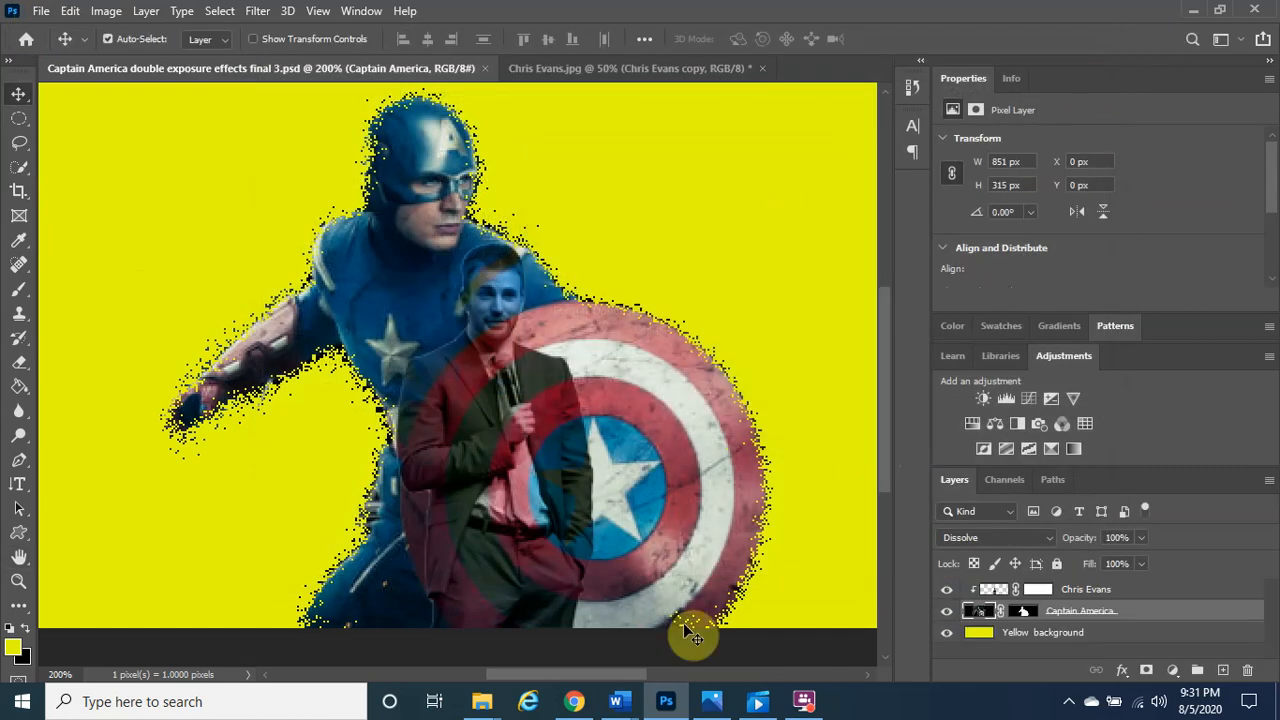
Switch to the Main content folder in File Explorer and open the Captain America double exposure effects final 2 JPG for viewing
{"action": "mouse_move", "coordinate": [482, 701]}
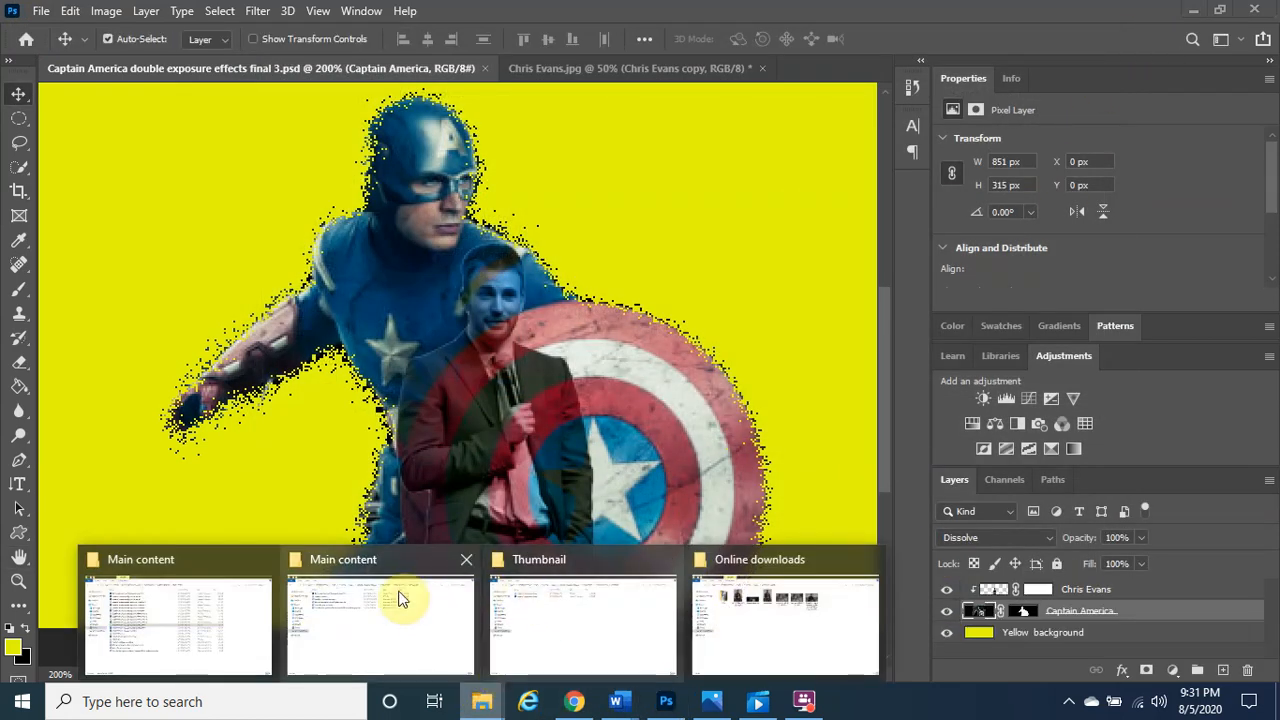
{"action": "left_click", "coordinate": [166, 605]}
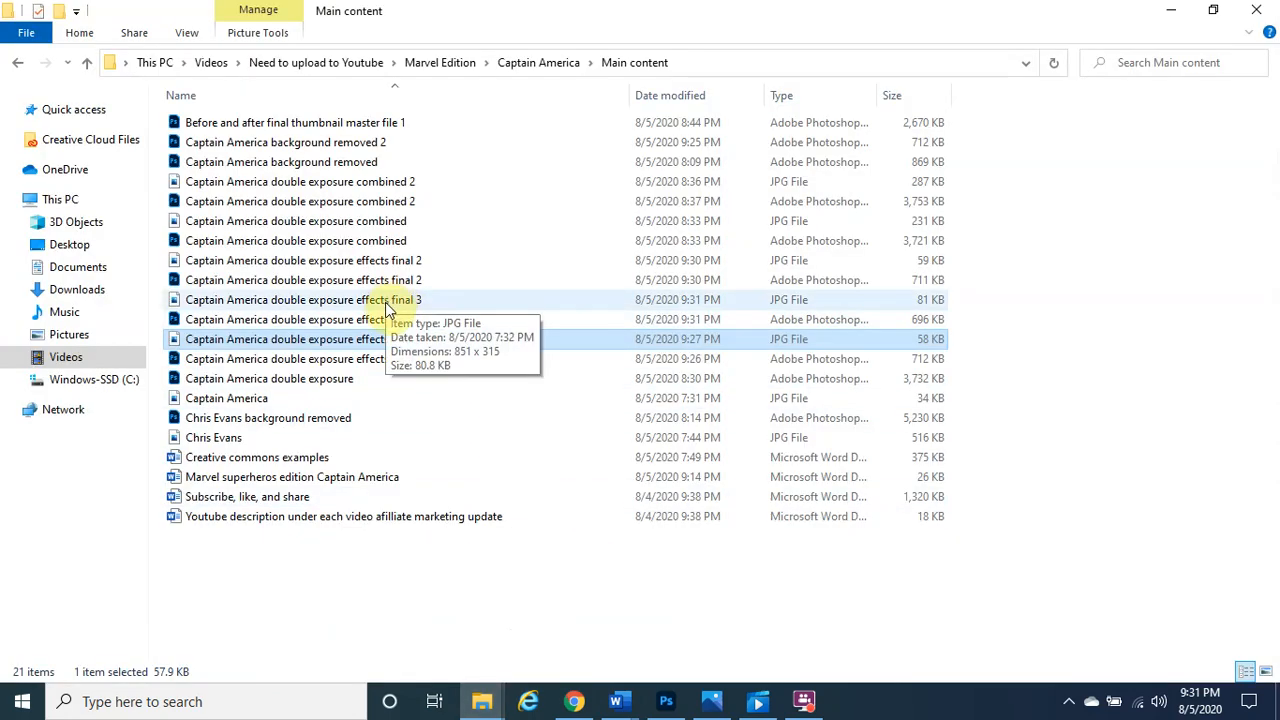
{"action": "double_click", "coordinate": [397, 262]}
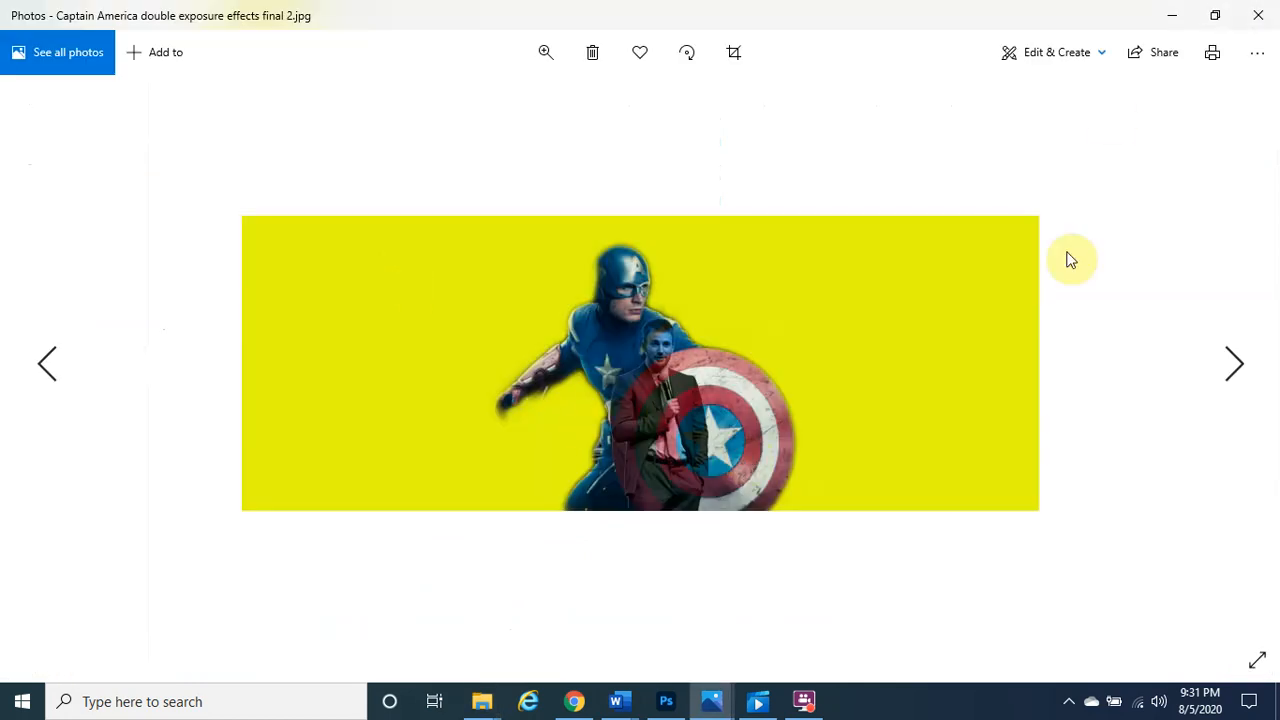
Close the final 2 image, open the Captain America double exposure effects final 3 JPG and enlarge it to inspect the dissolved edges
{"action": "left_click", "coordinate": [1258, 15]}
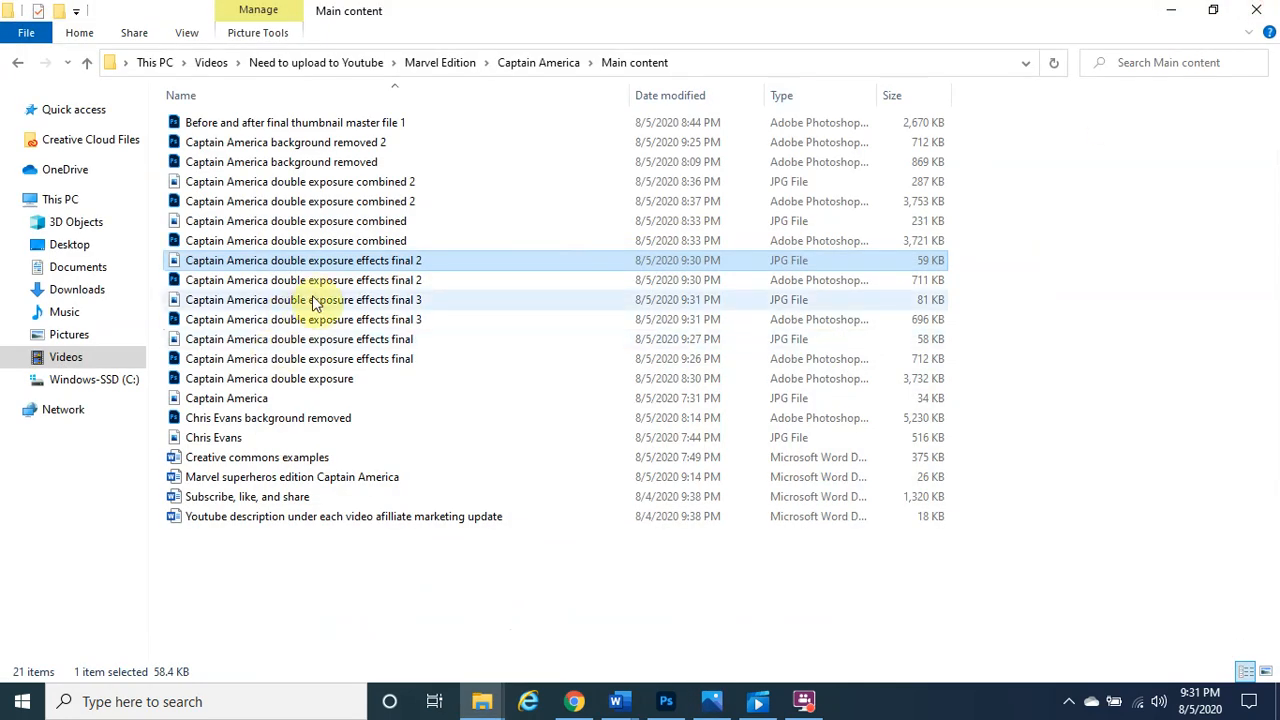
{"action": "double_click", "coordinate": [313, 300]}
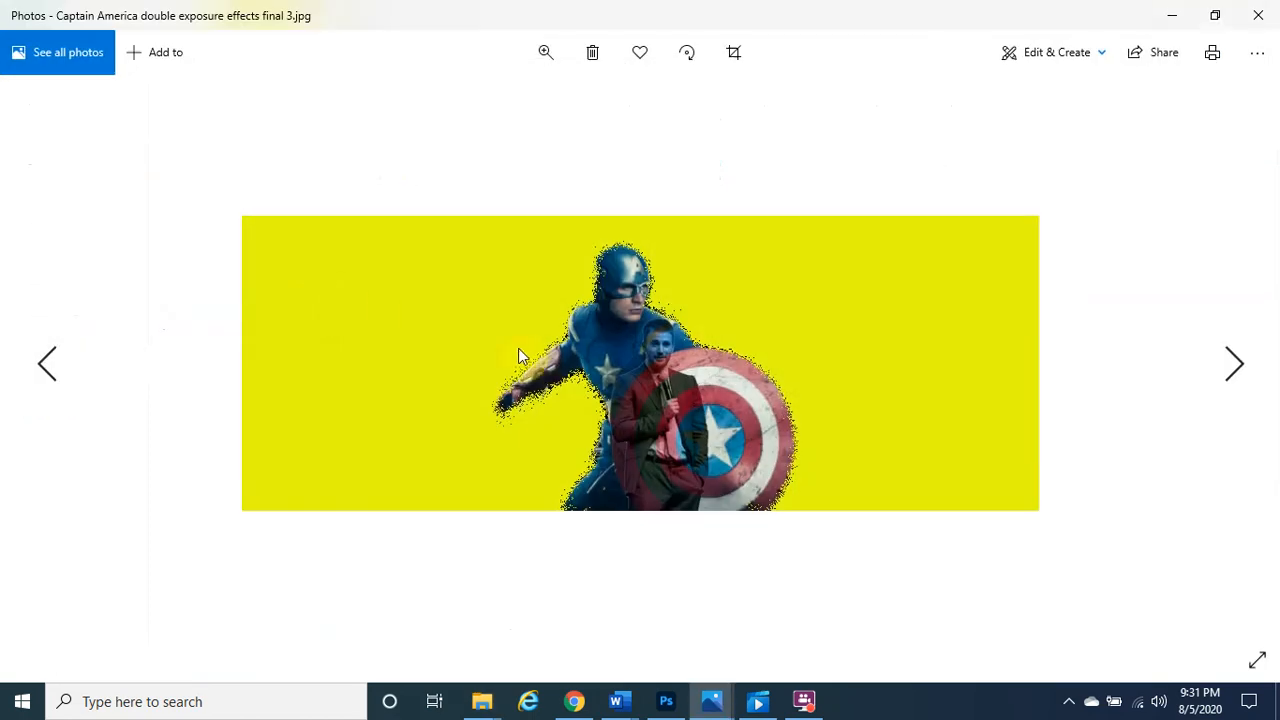
{"action": "left_click", "coordinate": [546, 52]}
{"action": "left_click", "coordinate": [488, 101]}
{"action": "left_click_drag", "start_coordinate": [488, 101], "coordinate": [528, 110]}
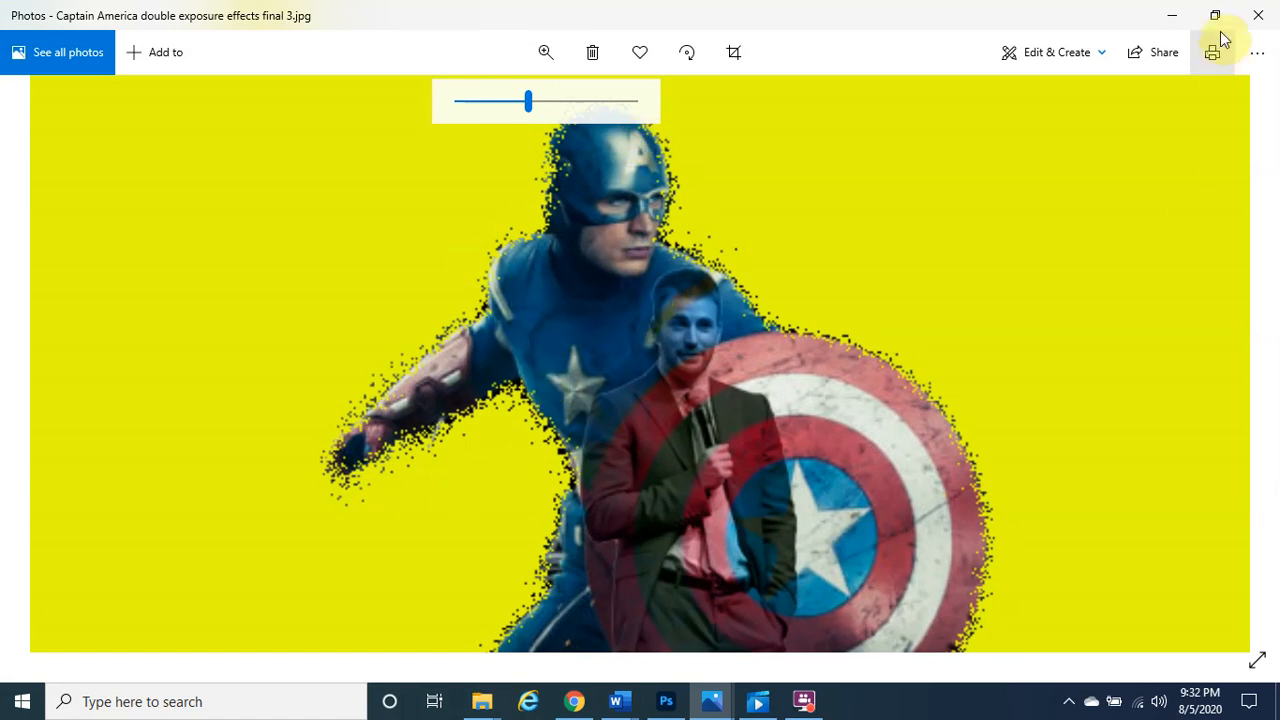
Minimize the image viewer and file window, switch to the Subscribe, like, and share document in Word and show its beginning
{"action": "left_click", "coordinate": [1172, 15]}
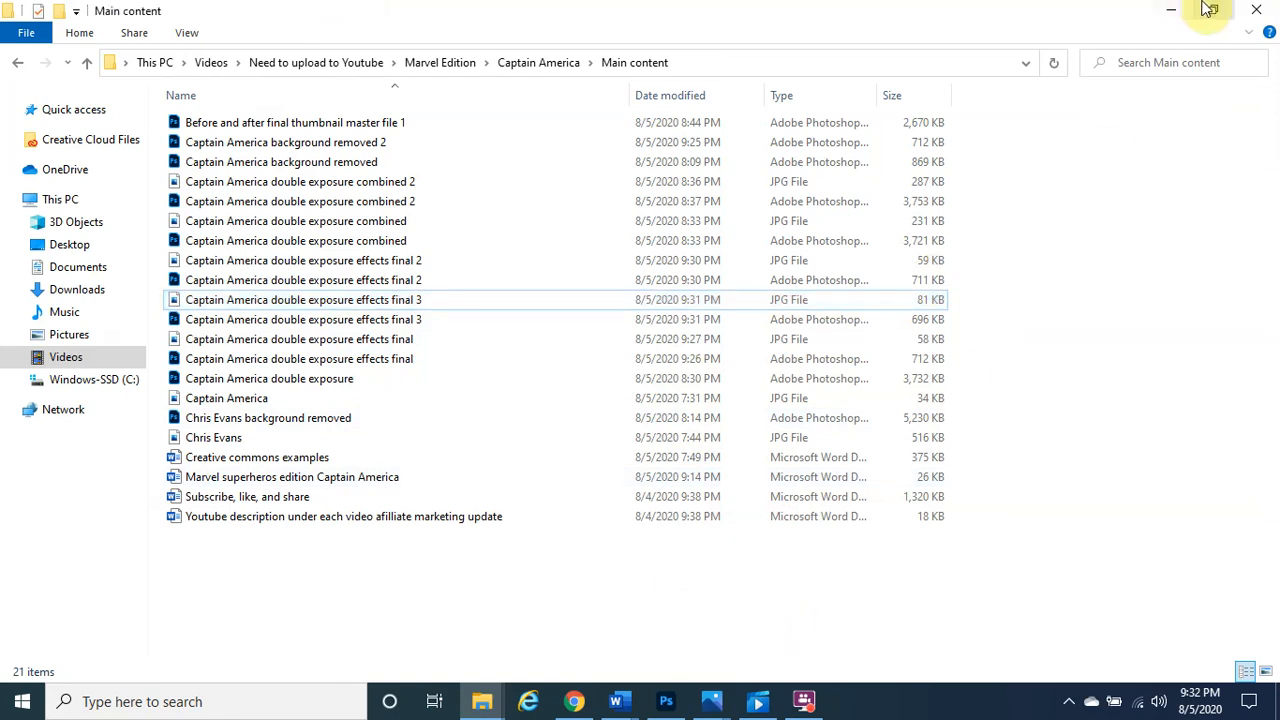
{"action": "left_click", "coordinate": [1172, 10]}
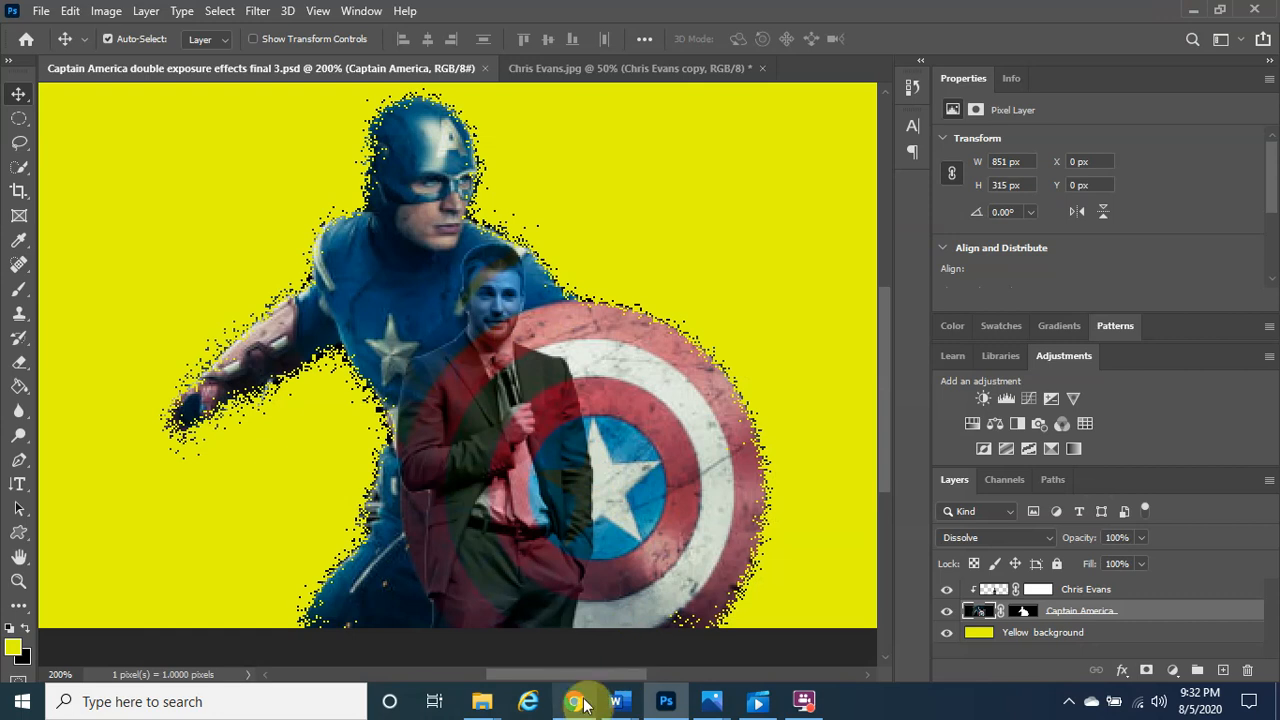
{"action": "mouse_move", "coordinate": [625, 698]}
{"action": "left_click", "coordinate": [716, 637]}
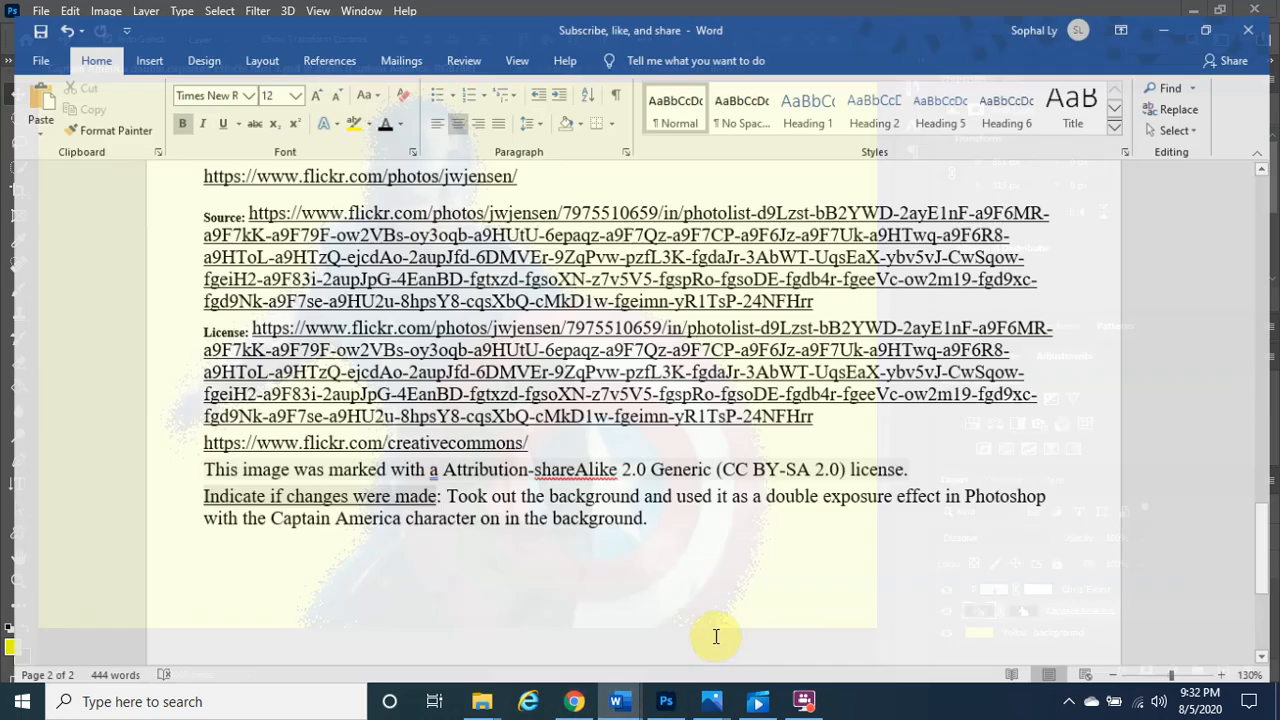
{"action": "scroll", "coordinate": [729, 531], "scroll_direction": "up", "scroll_amount": 15}
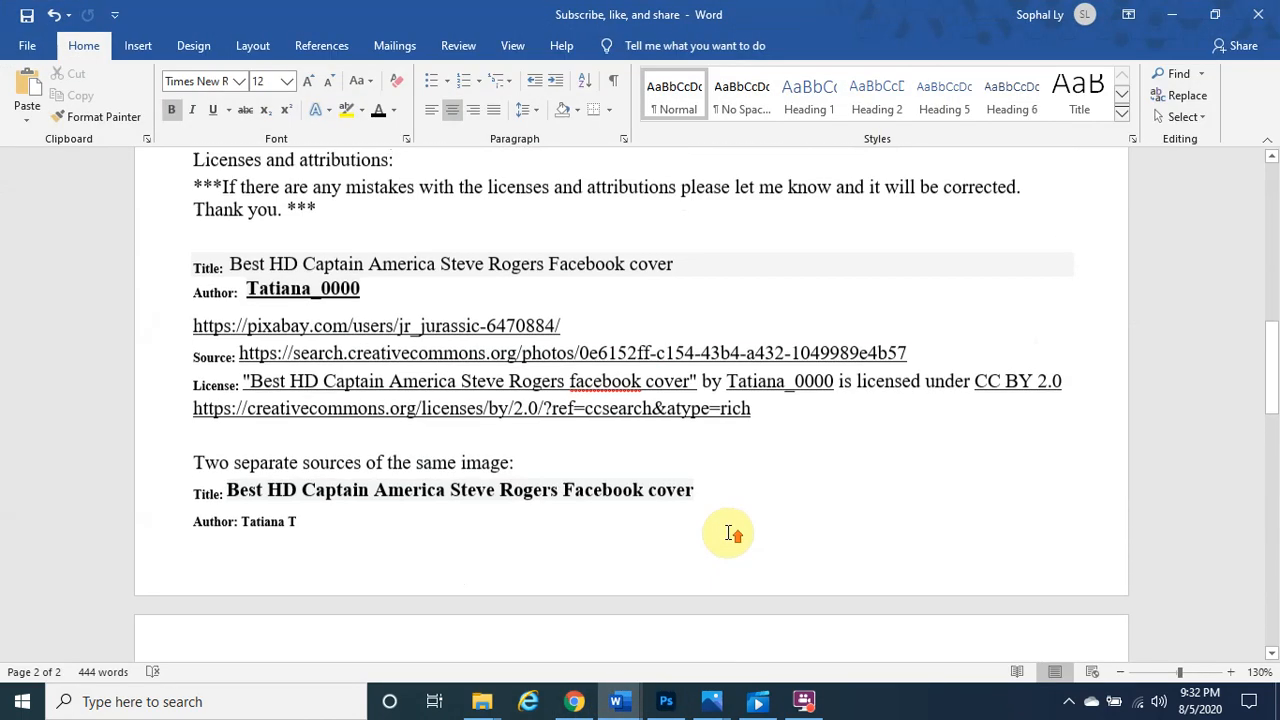
{"action": "scroll", "coordinate": [729, 532], "scroll_direction": "up", "scroll_amount": 10}
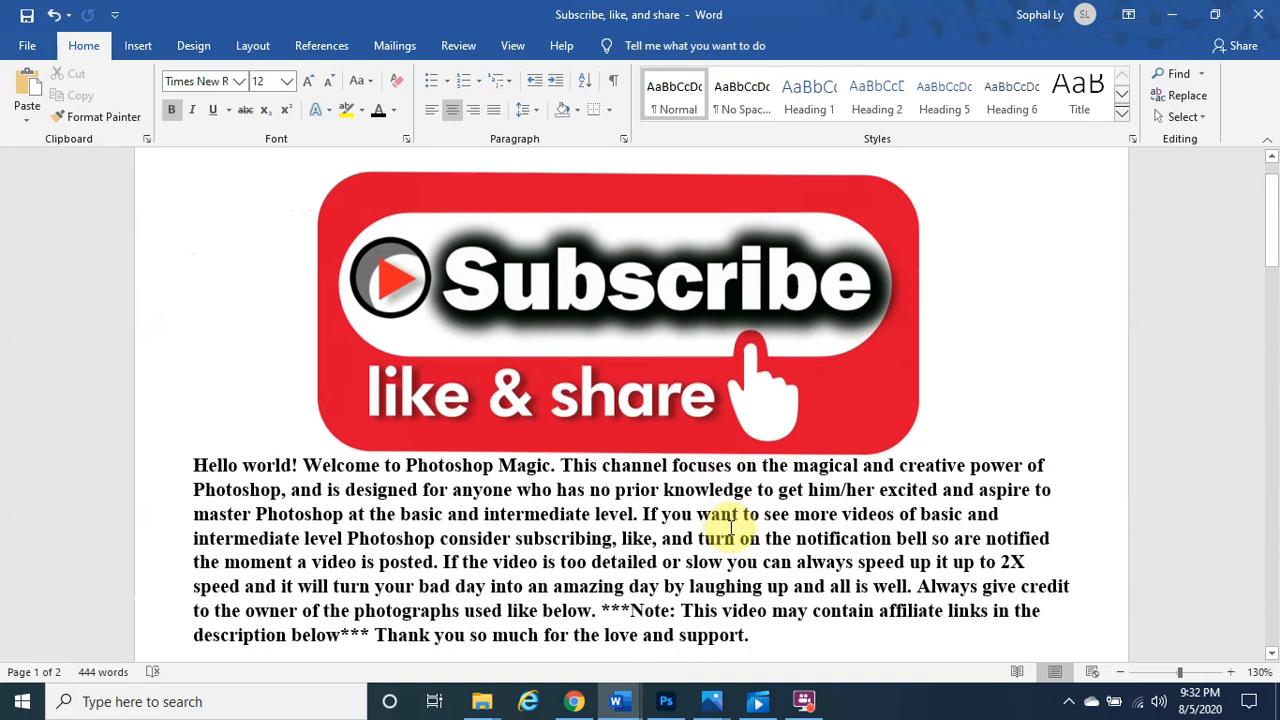